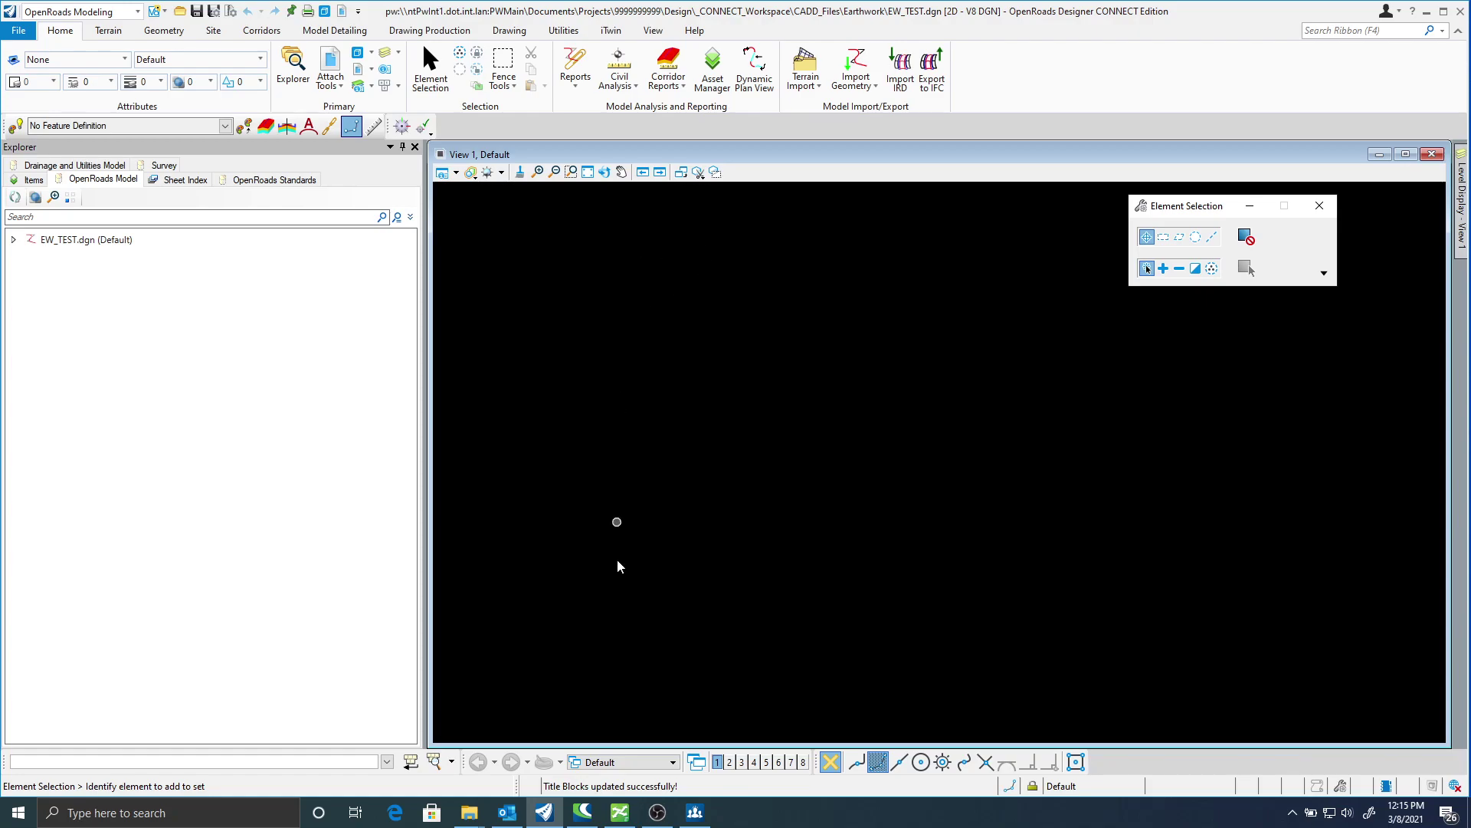
# Switch to ProjectWise Explorer and examine the Copy Seed file types for the Earthwork folder without creating a file.
pyautogui.click(619, 812)
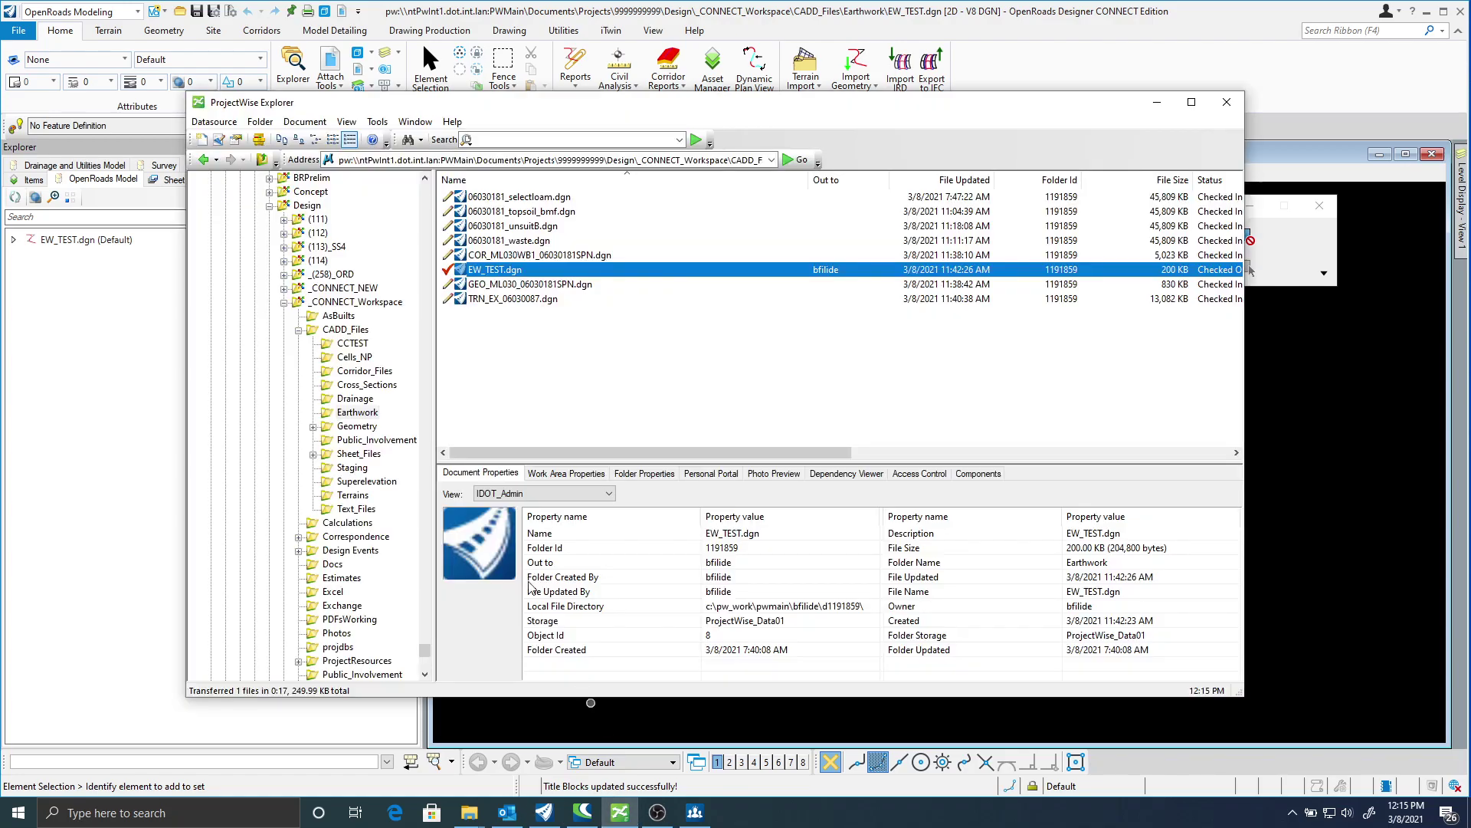
pyautogui.rightClick(356, 415)
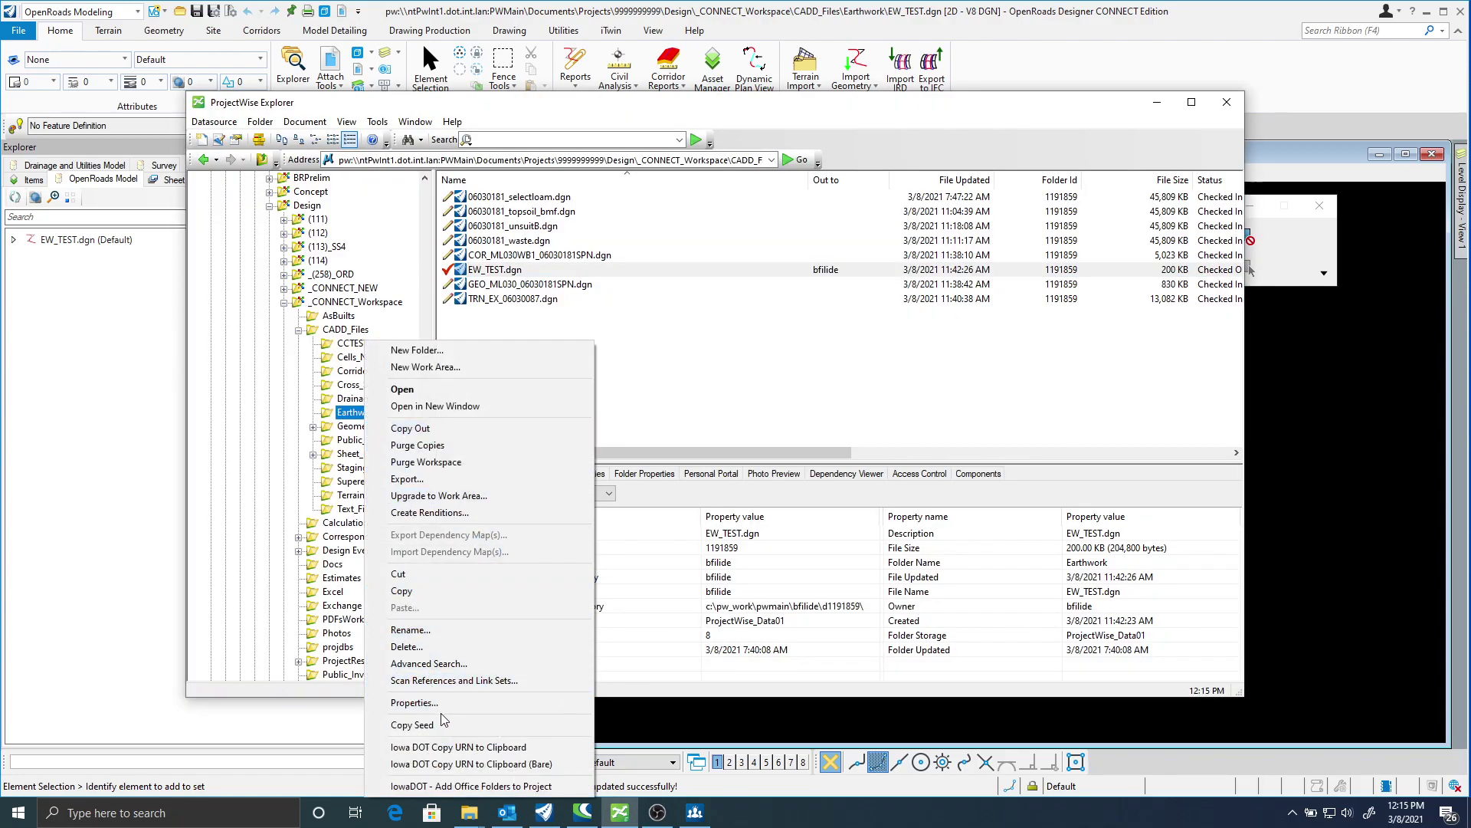
pyautogui.click(443, 722)
pyautogui.click(583, 411)
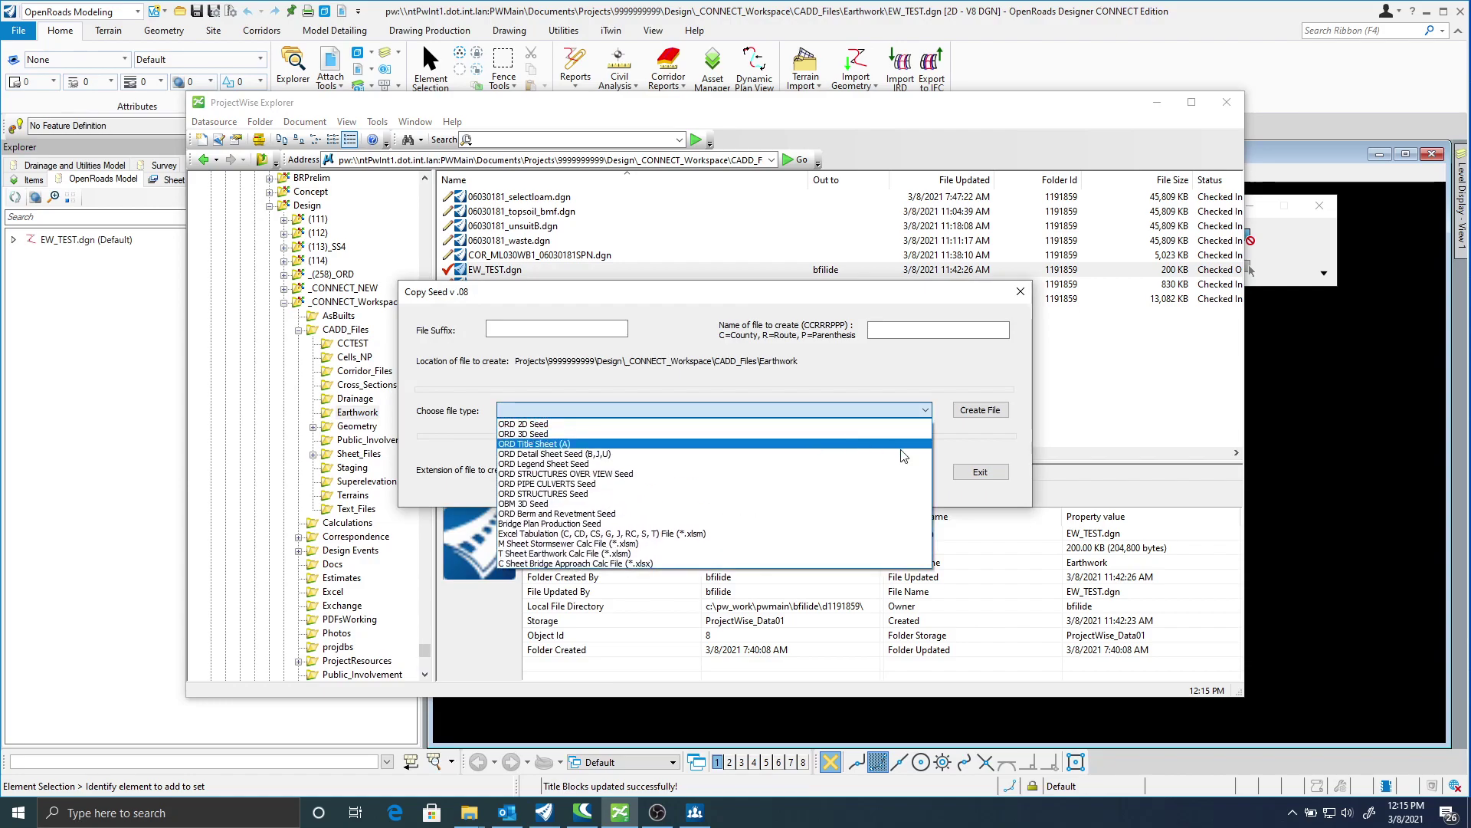
pyautogui.click(984, 470)
pyautogui.click(984, 470)
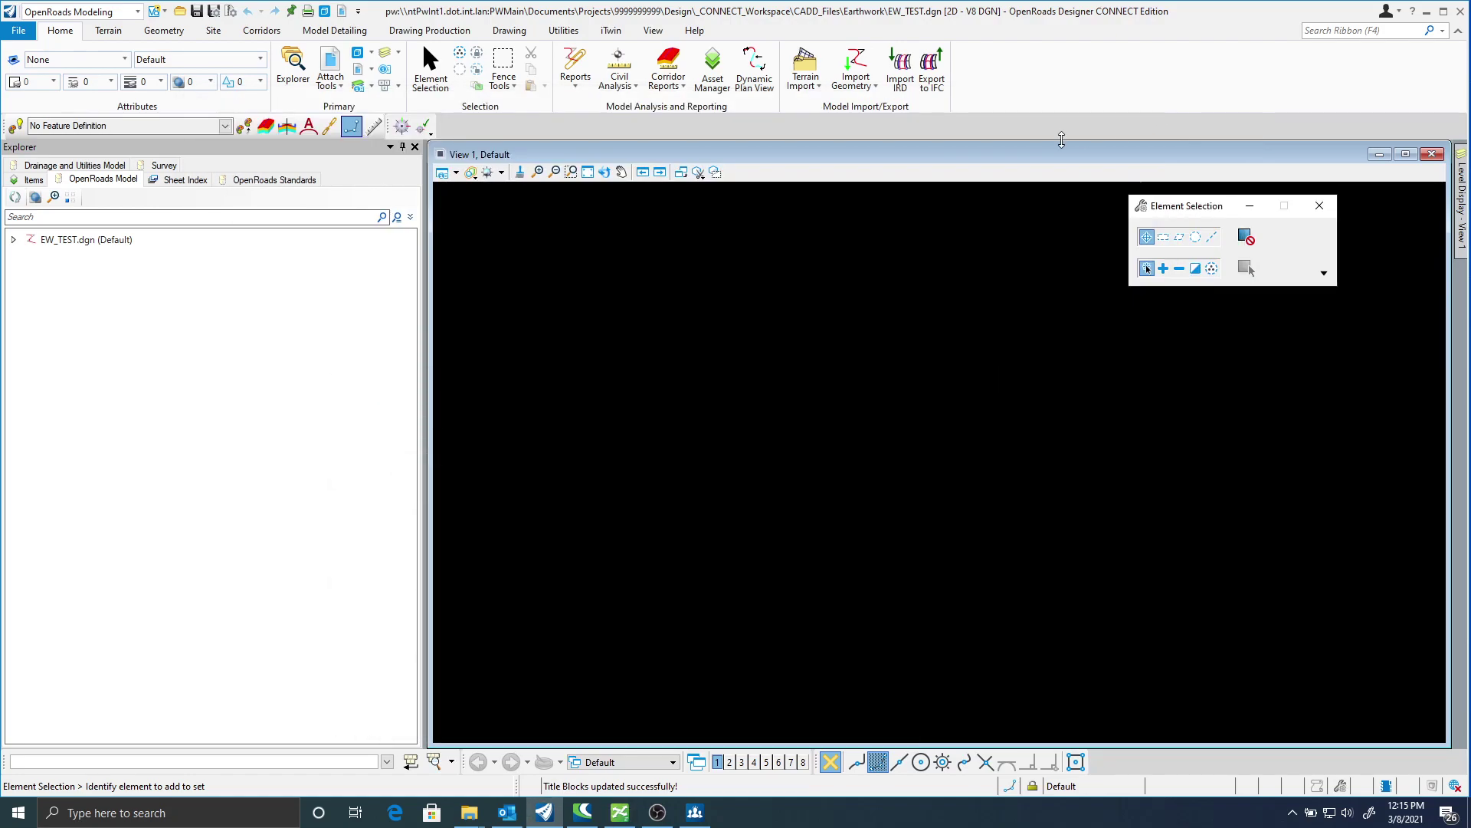
pyautogui.click(1156, 102)
# Attach GEO_ML030_06030181SPN.dgn from the Earthwork folder as a reference with Coincident - World orientation.
pyautogui.click(331, 65)
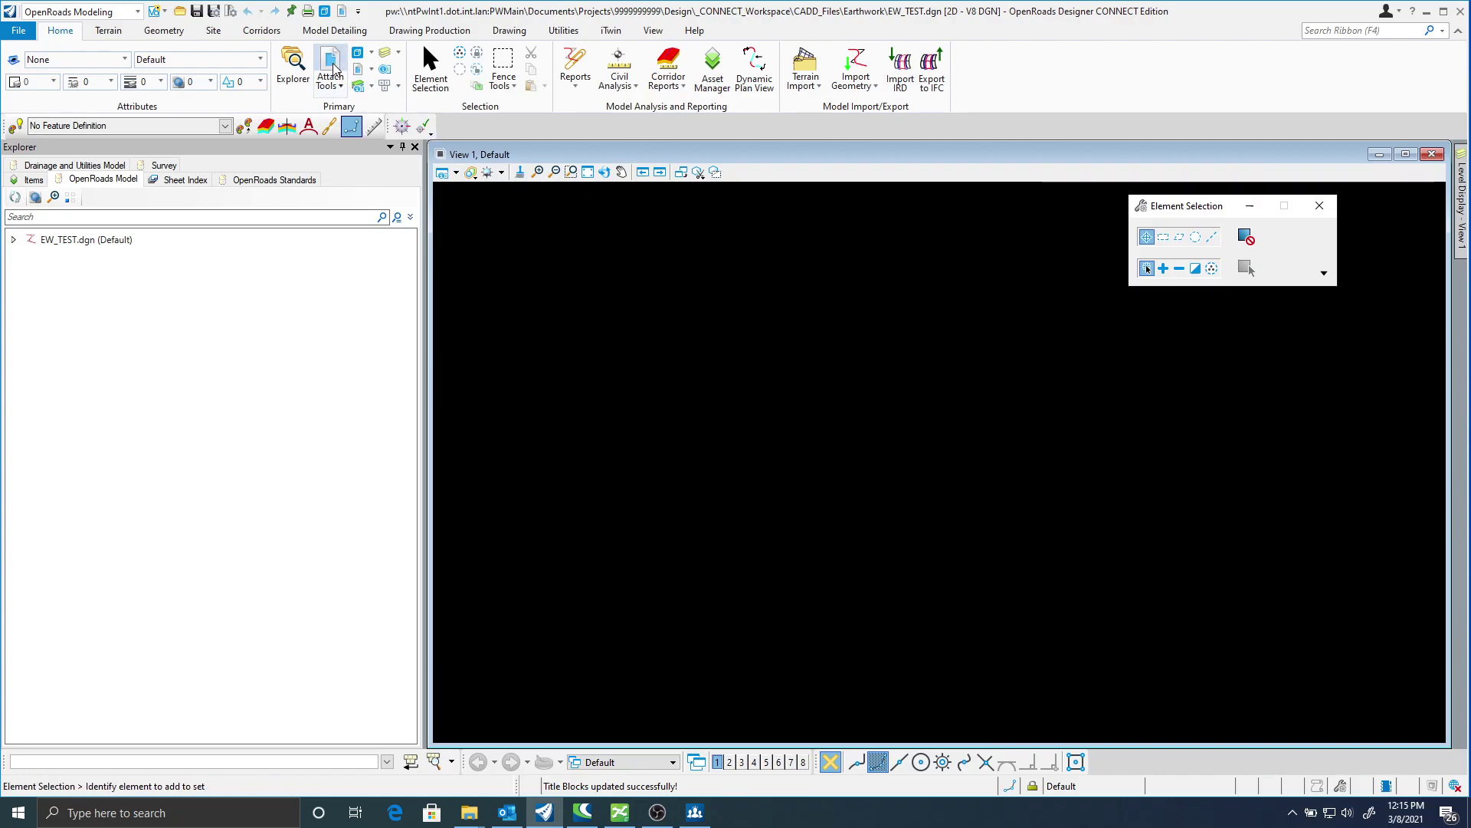
pyautogui.moveTo(400, 192); pyautogui.dragTo(413, 233)
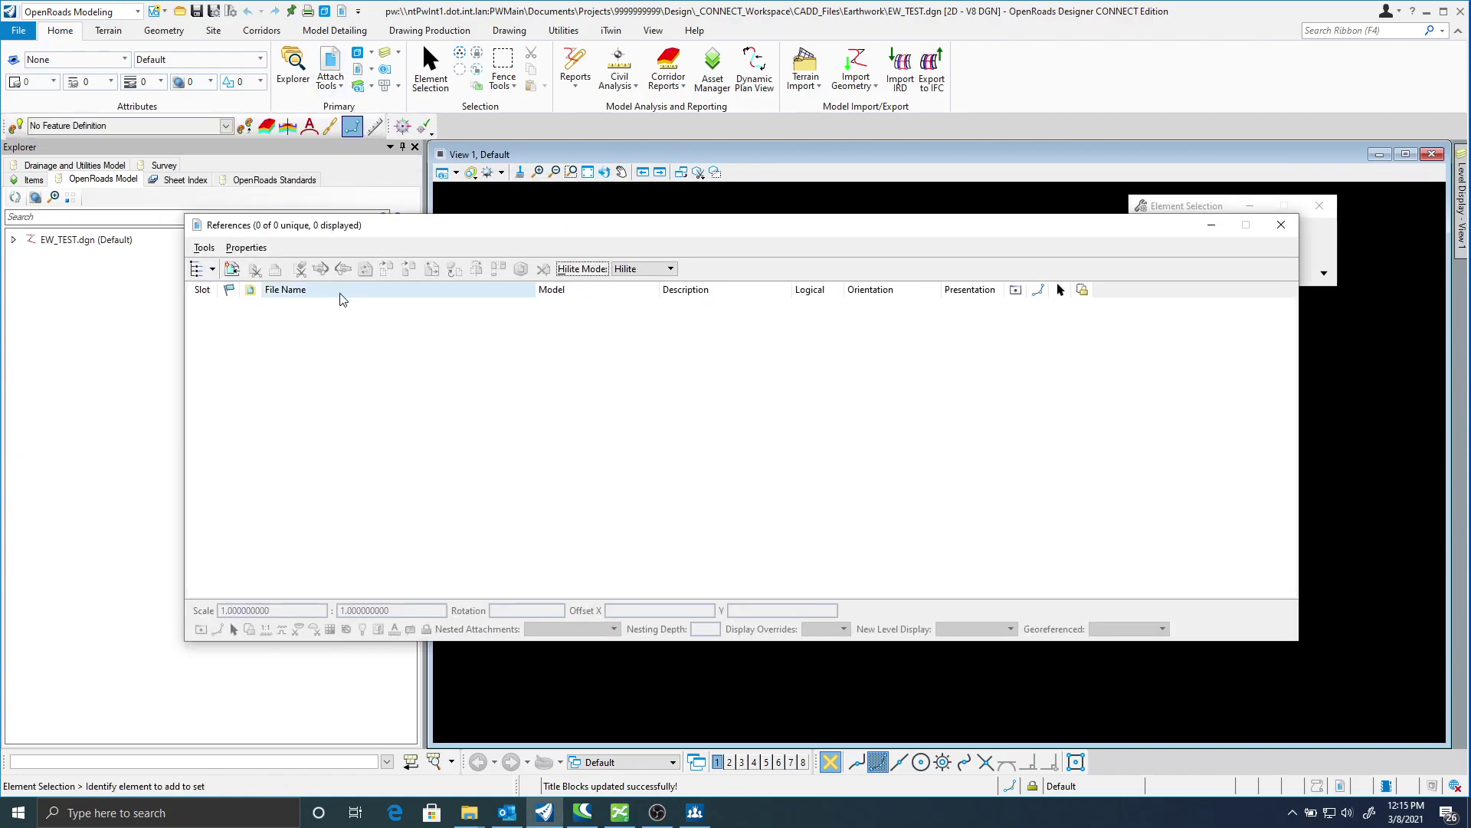
pyautogui.click(206, 248)
pyautogui.click(213, 268)
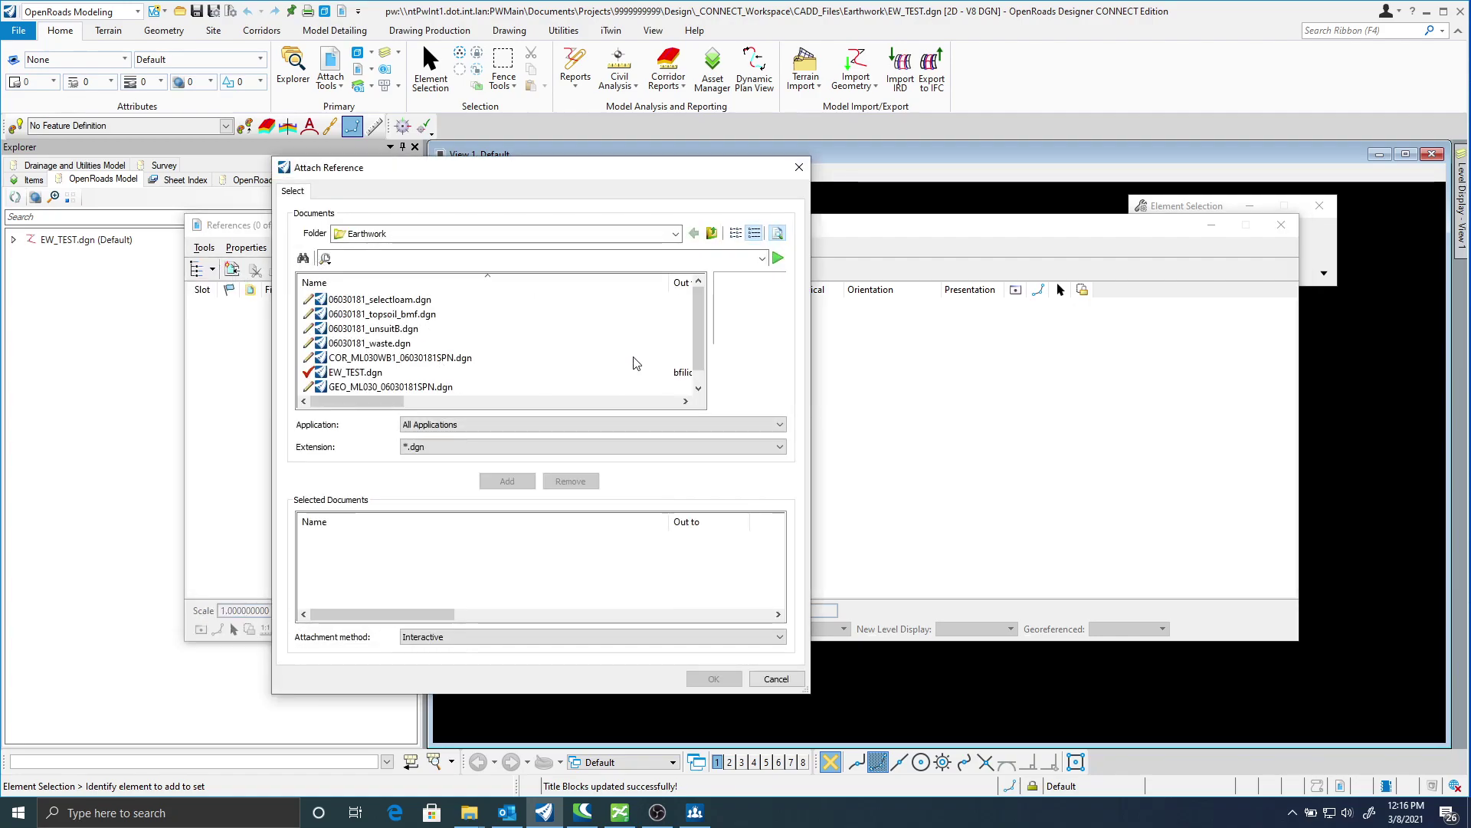
pyautogui.scroll(-2, 698, 341)
pyautogui.click(387, 373)
pyautogui.click(713, 678)
pyautogui.click(1004, 591)
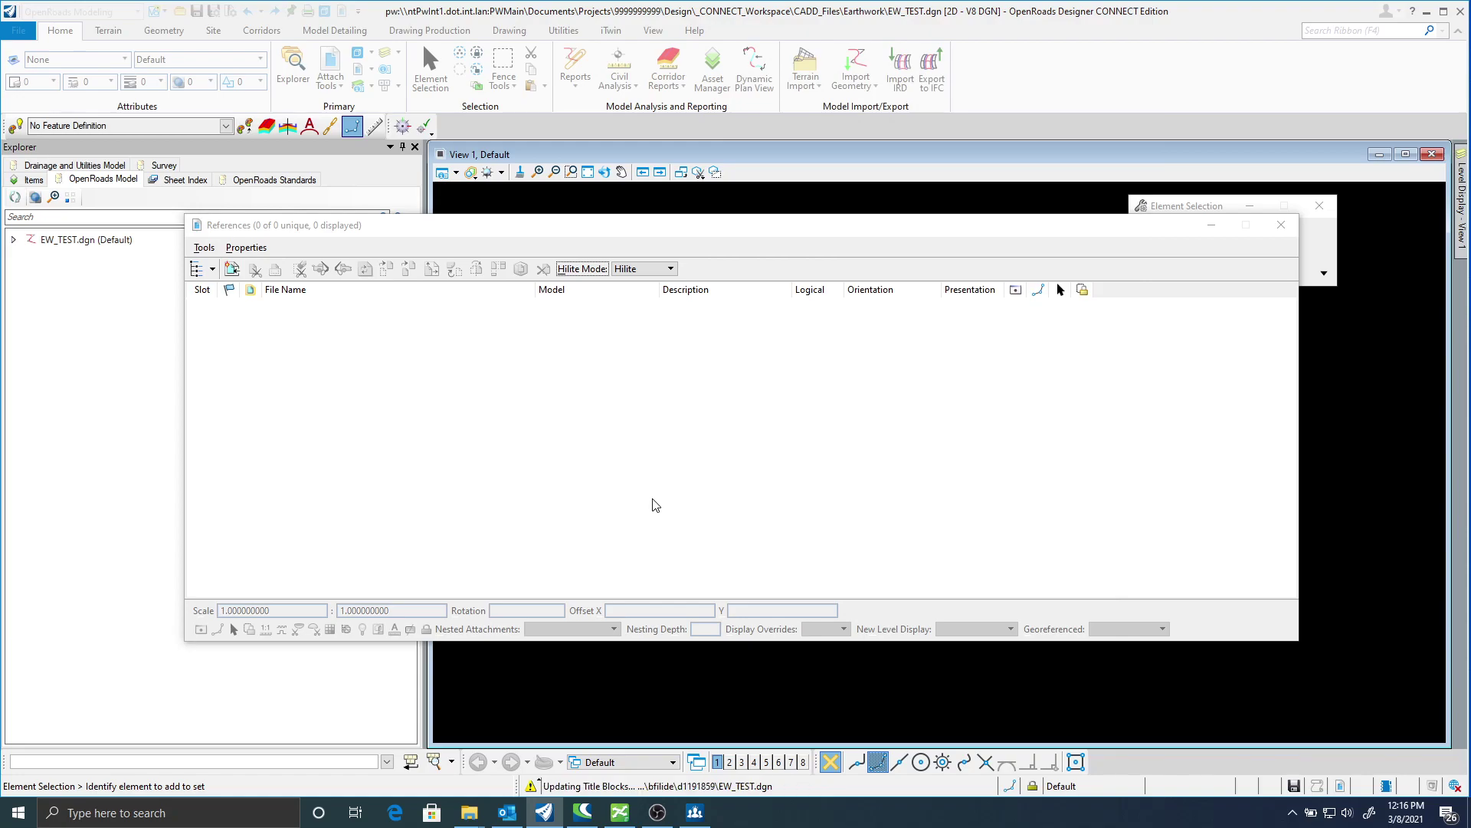
# Attach the terrain file TRN_EX_06030087.dgn as a Coincident - World reference and close the references list.
pyautogui.click(204, 247)
pyautogui.click(220, 272)
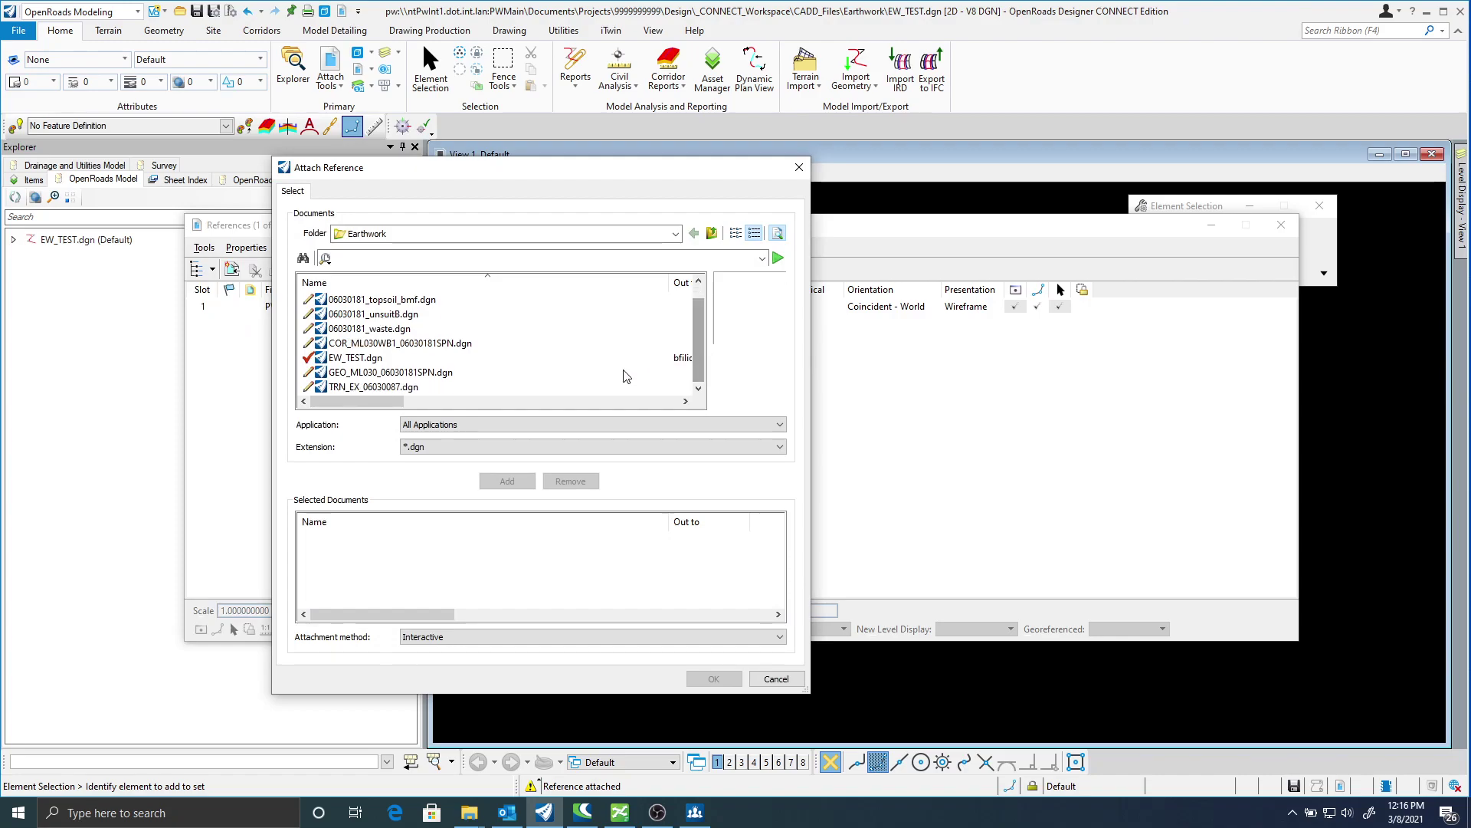
pyautogui.click(613, 386)
pyautogui.click(713, 678)
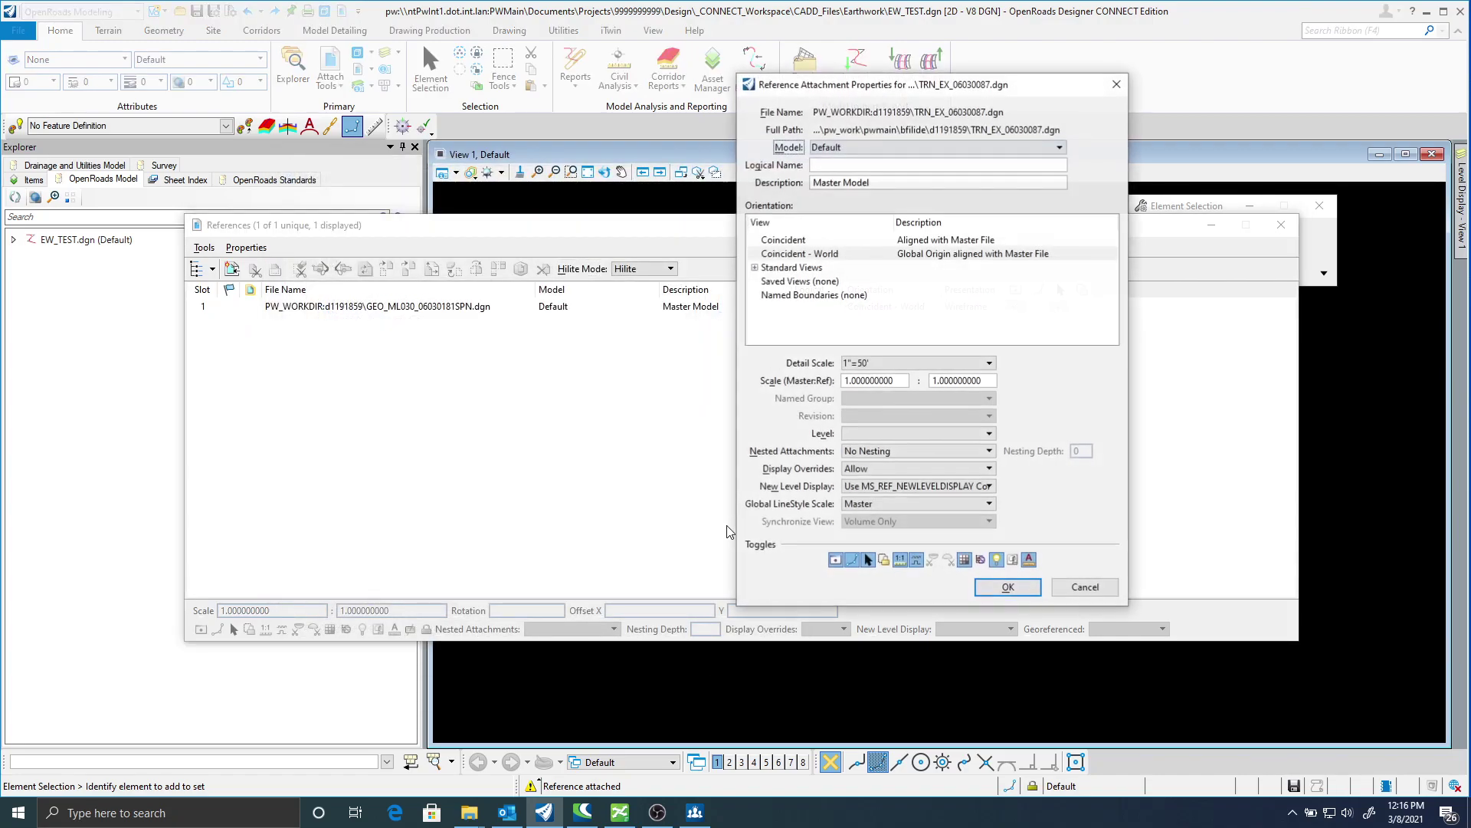
pyautogui.click(1007, 587)
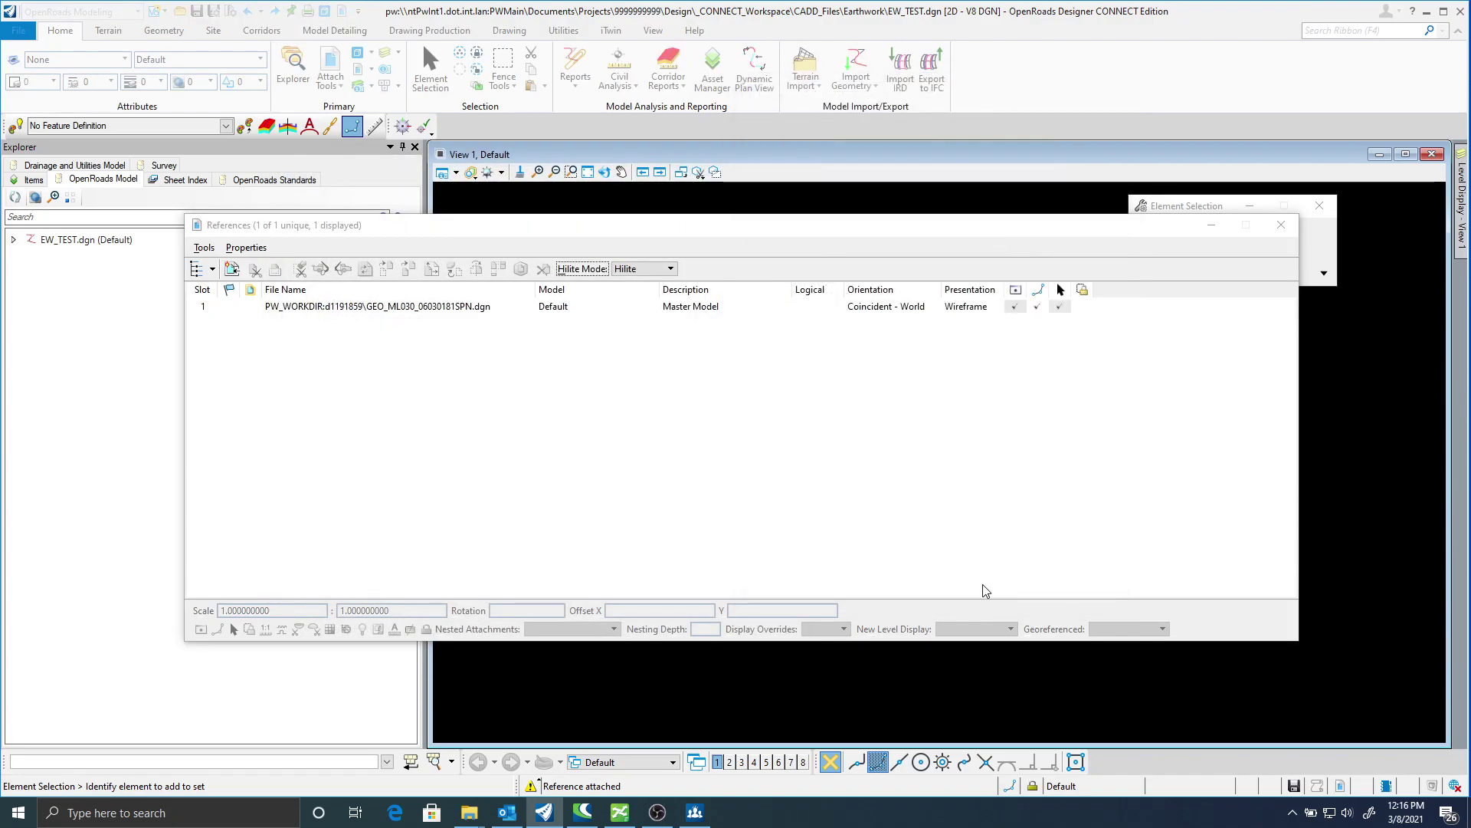
pyautogui.click(1281, 224)
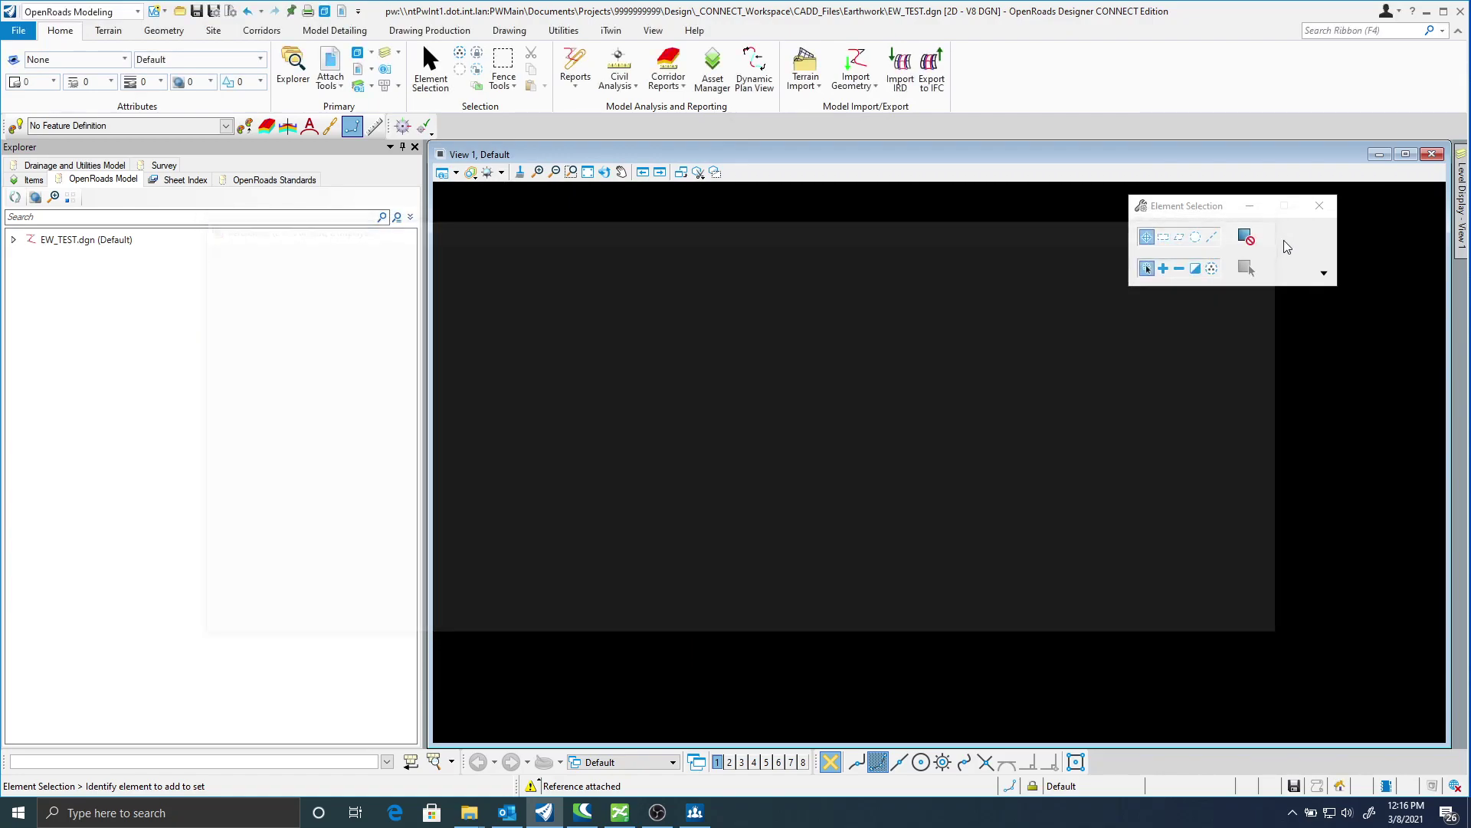
# Set the referenced terrain model 06030087 as the active terrain by picking its boundary in View 1.
pyautogui.click(587, 172)
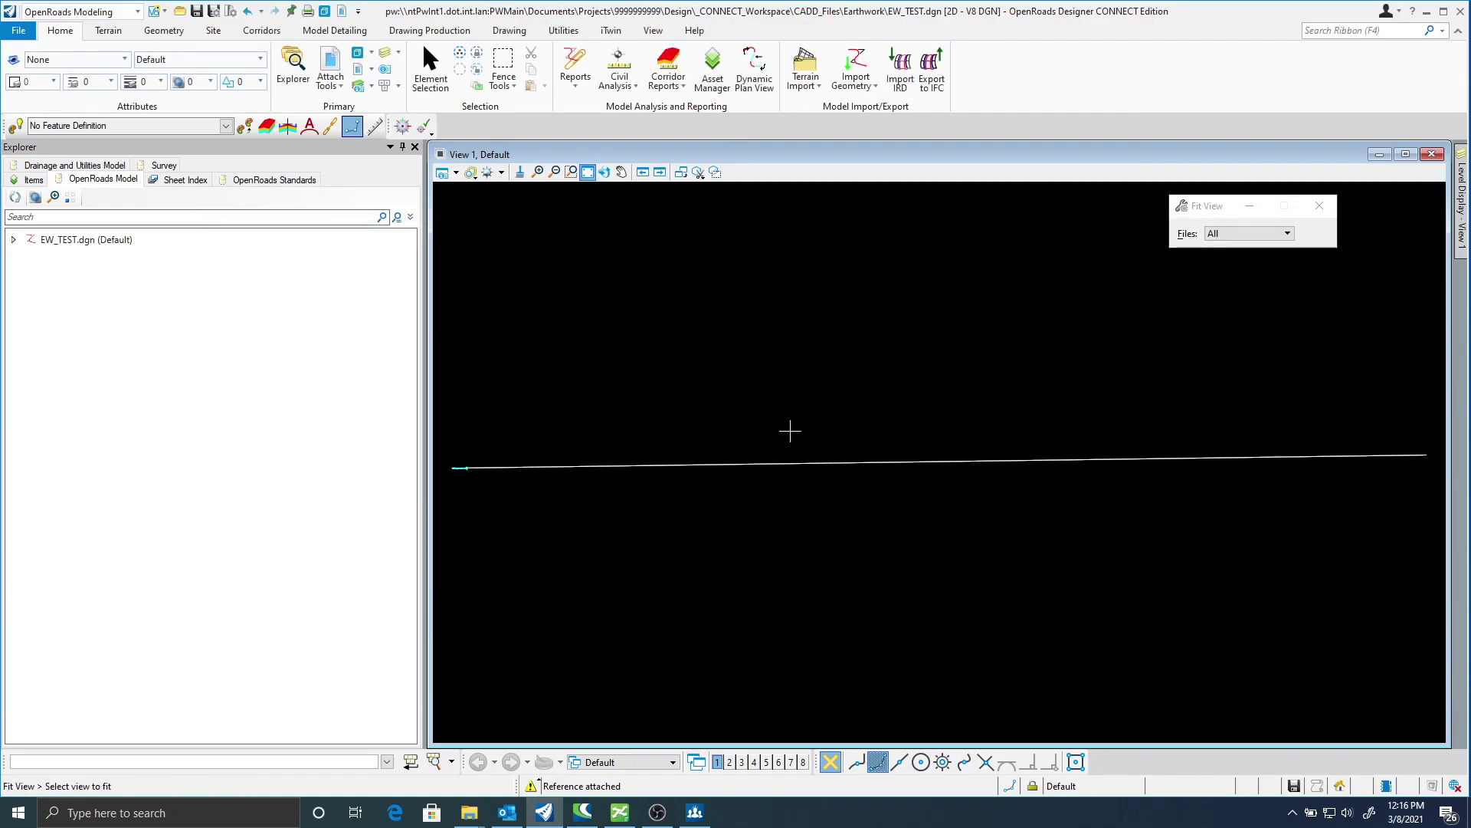
pyautogui.click(458, 476)
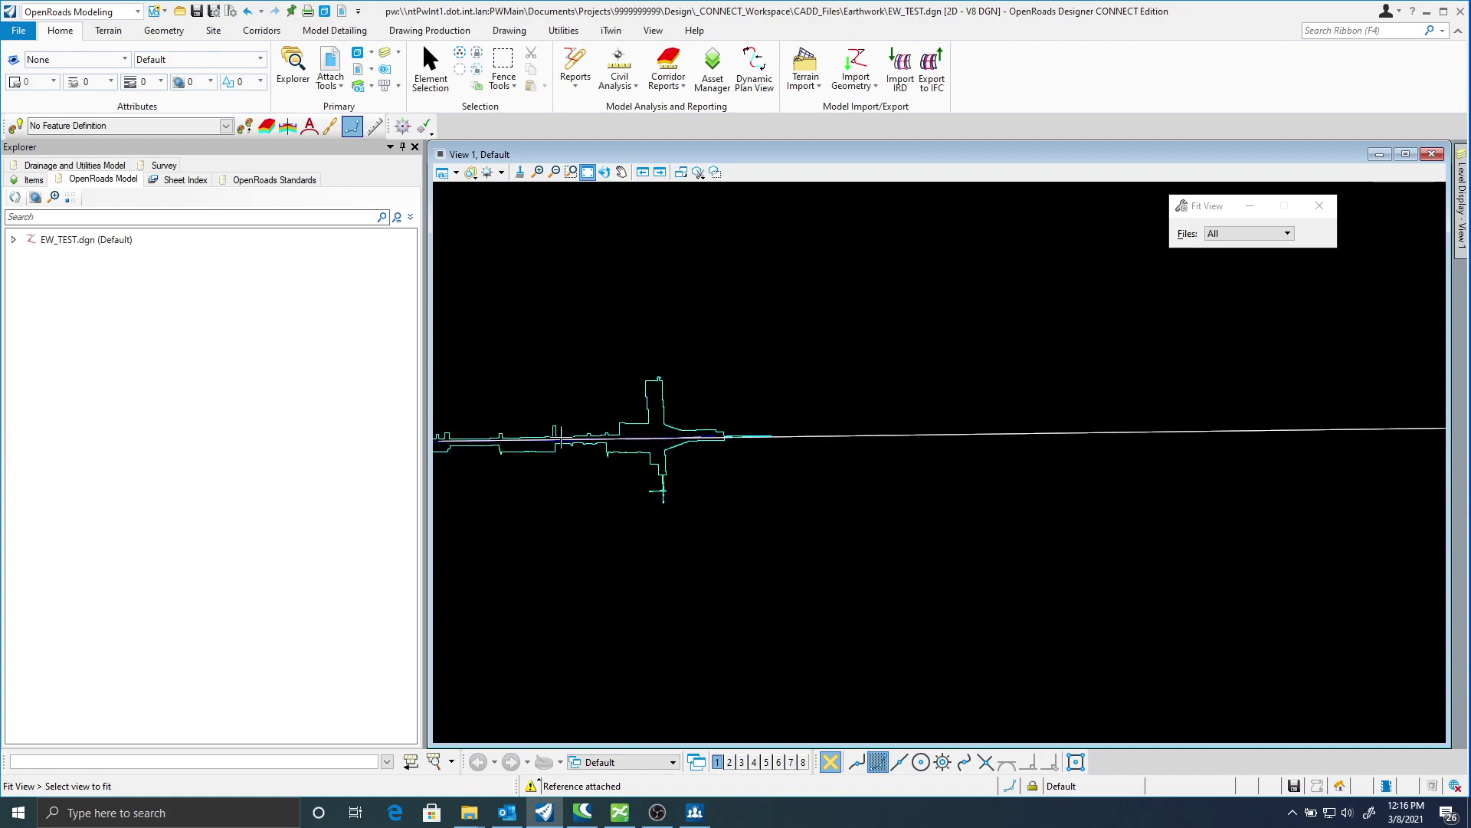
pyautogui.click(498, 426)
pyautogui.rightClick(774, 439)
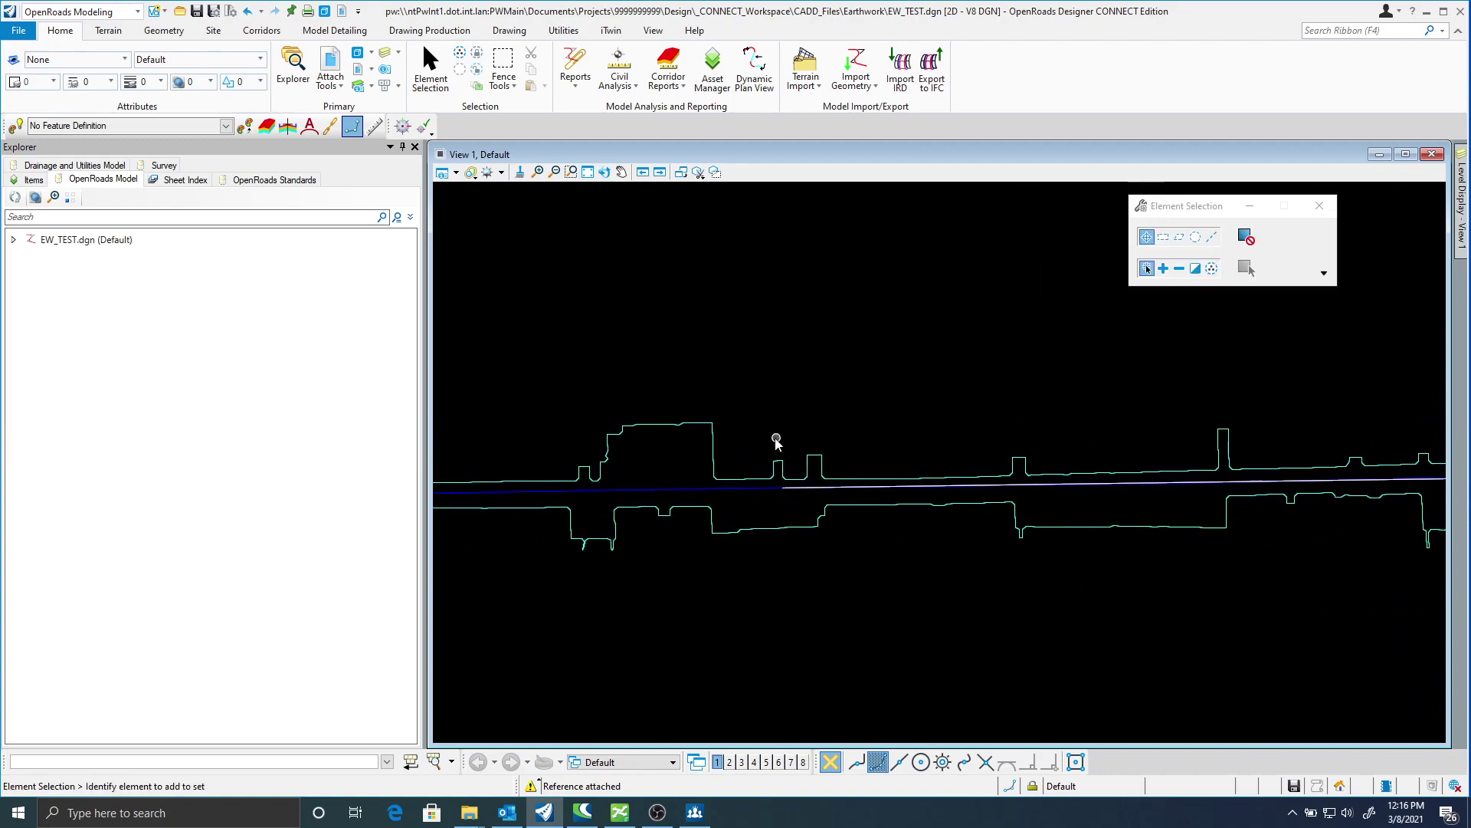
pyautogui.click(711, 435)
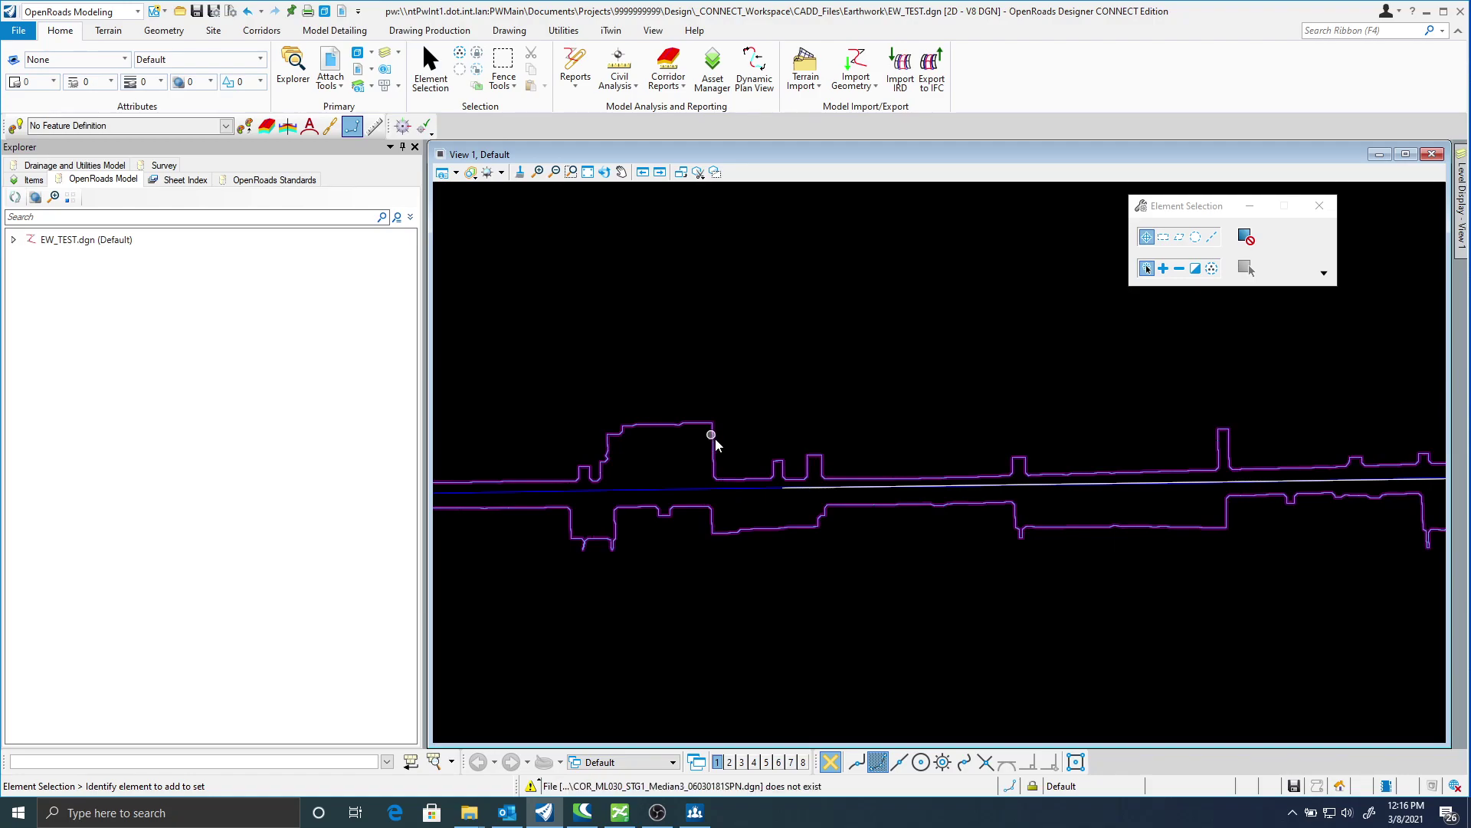
pyautogui.click(723, 432)
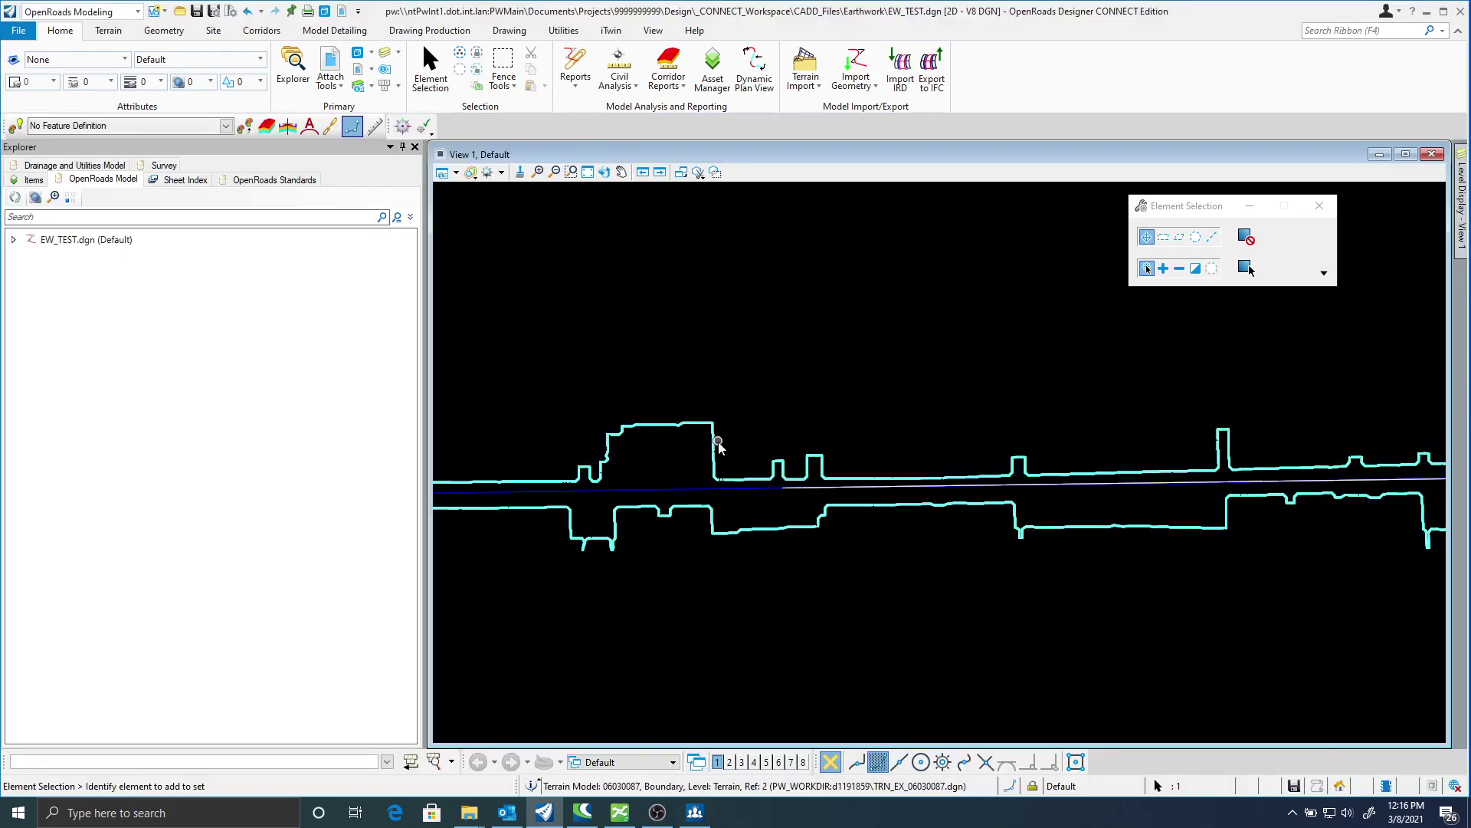
pyautogui.click(757, 436)
pyautogui.click(812, 425)
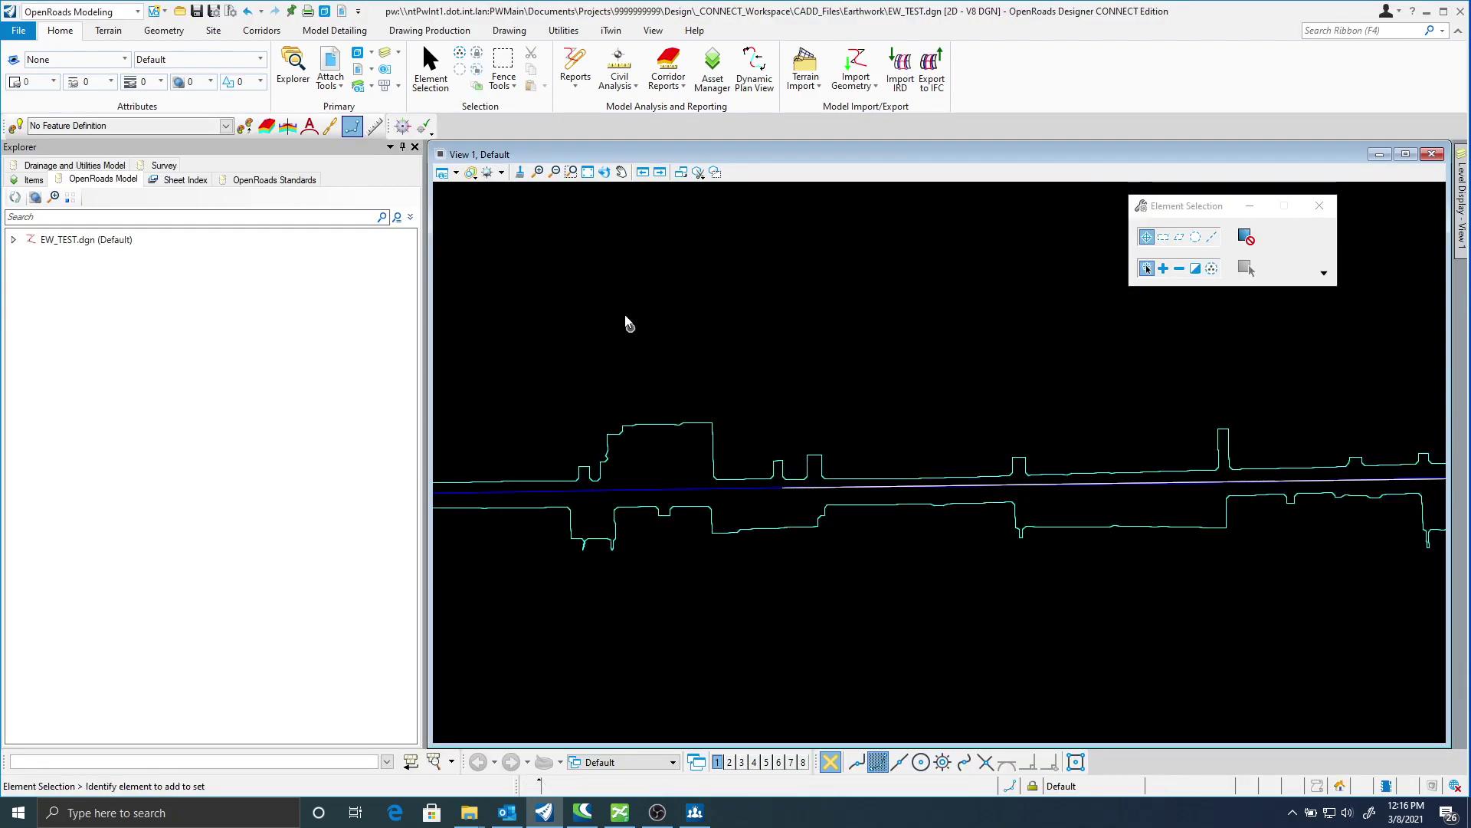
# Attach the corridor file COR_ML030WB1_06030181SPN.dgn as a Coincident - World reference and close the references list.
pyautogui.click(331, 62)
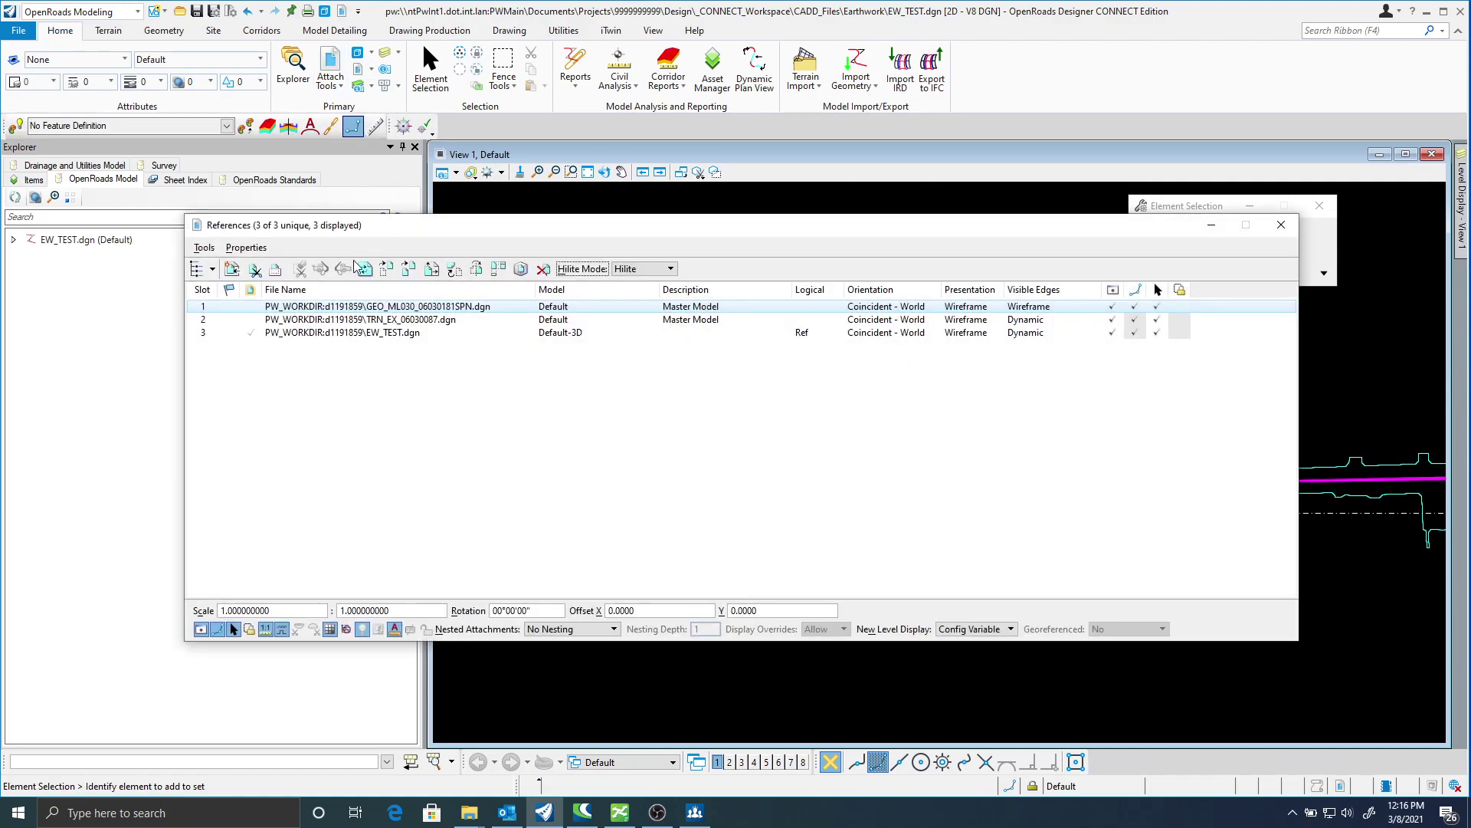
pyautogui.click(203, 248)
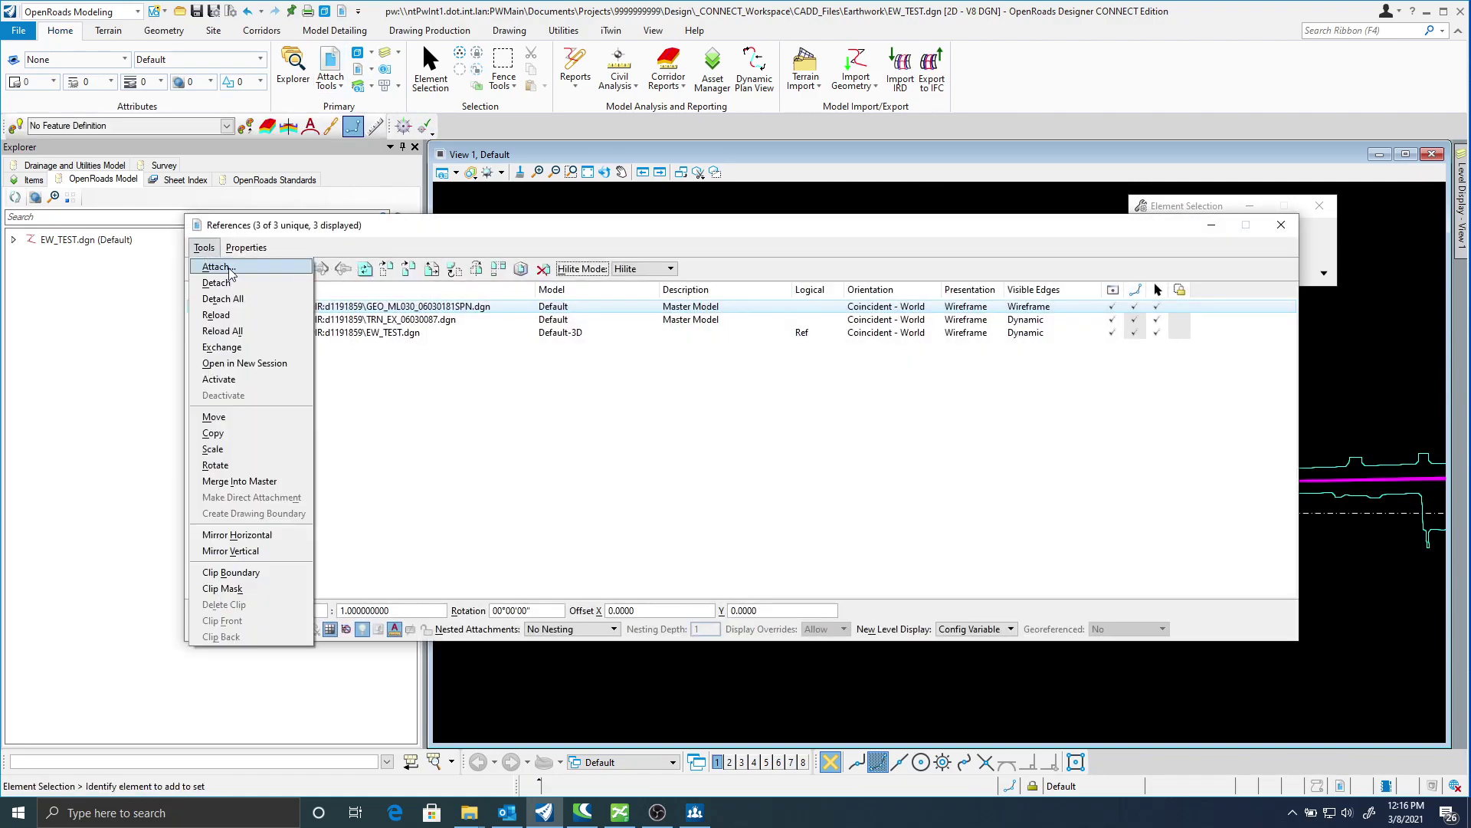
pyautogui.click(230, 268)
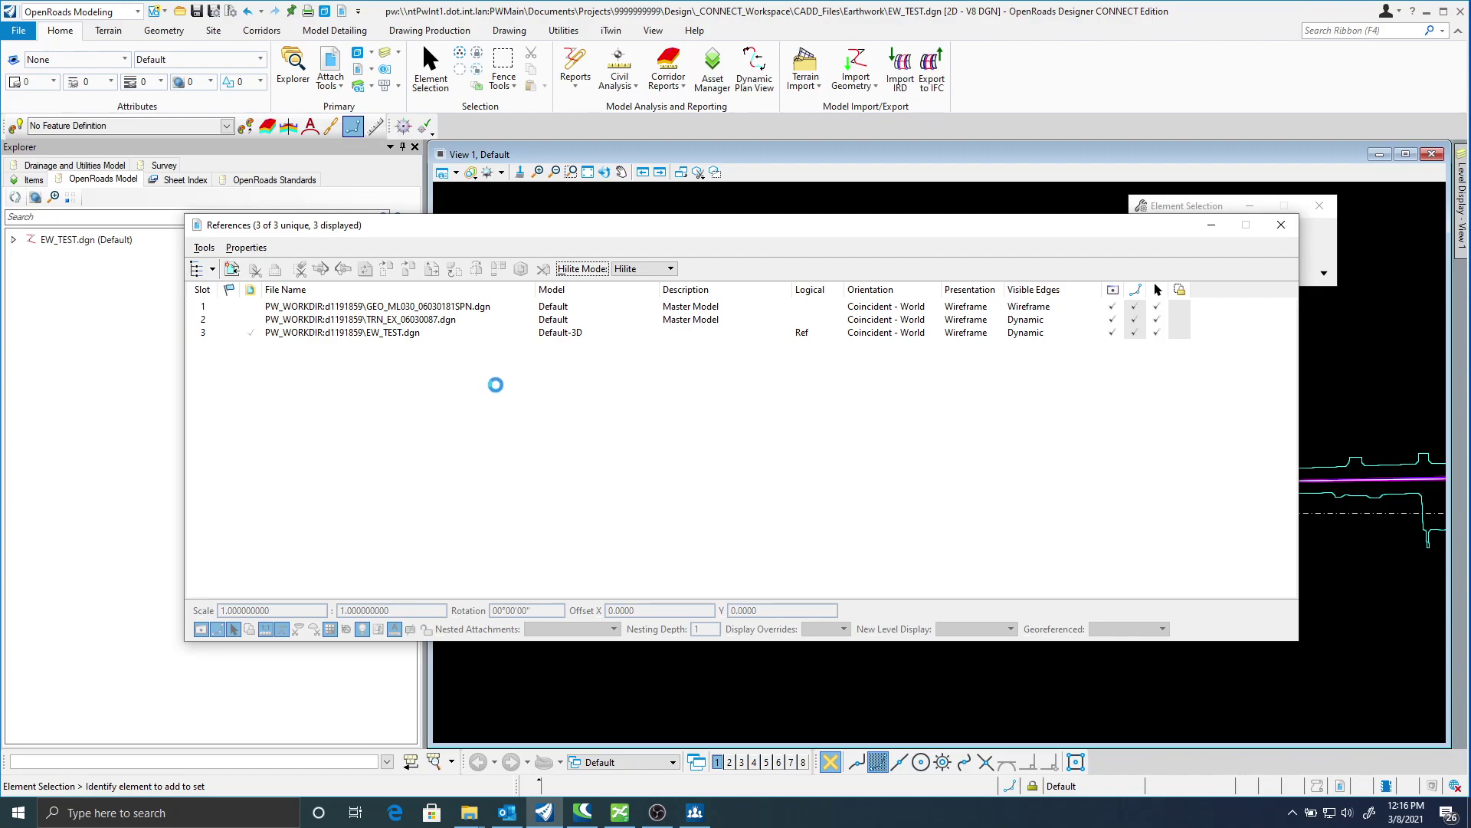
pyautogui.click(403, 358)
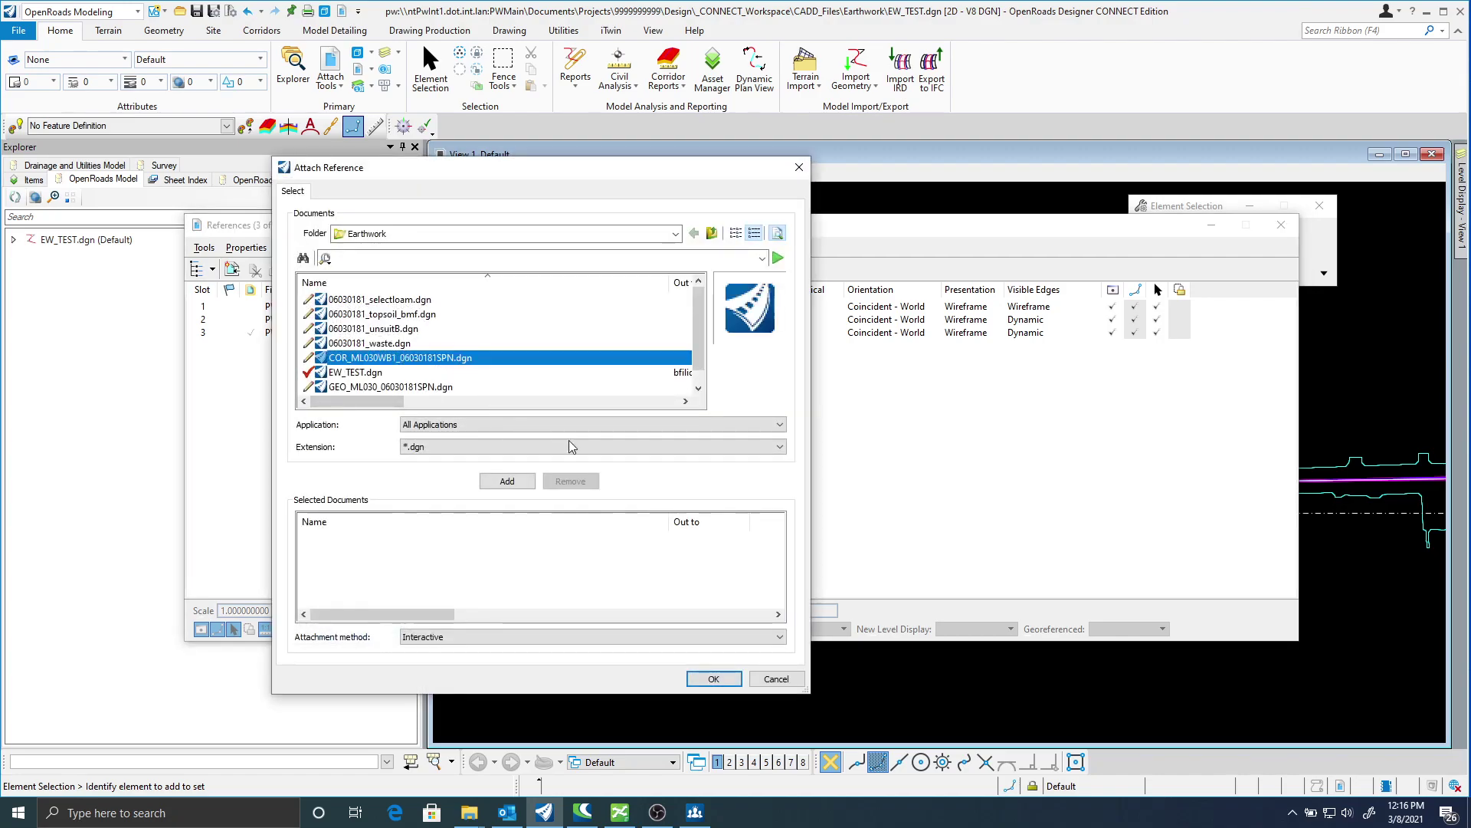
pyautogui.click(714, 679)
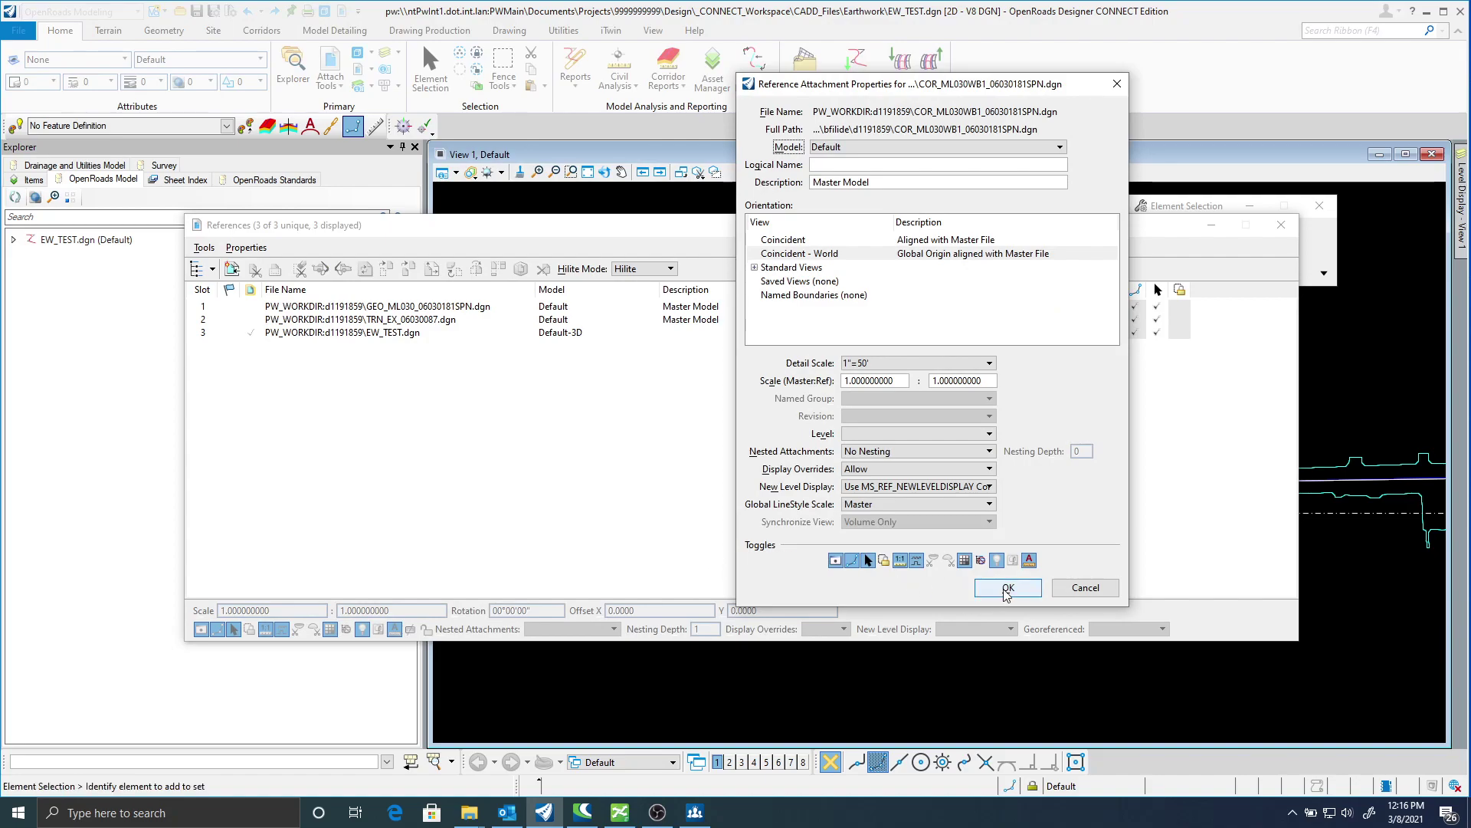
pyautogui.click(1007, 588)
pyautogui.click(1281, 224)
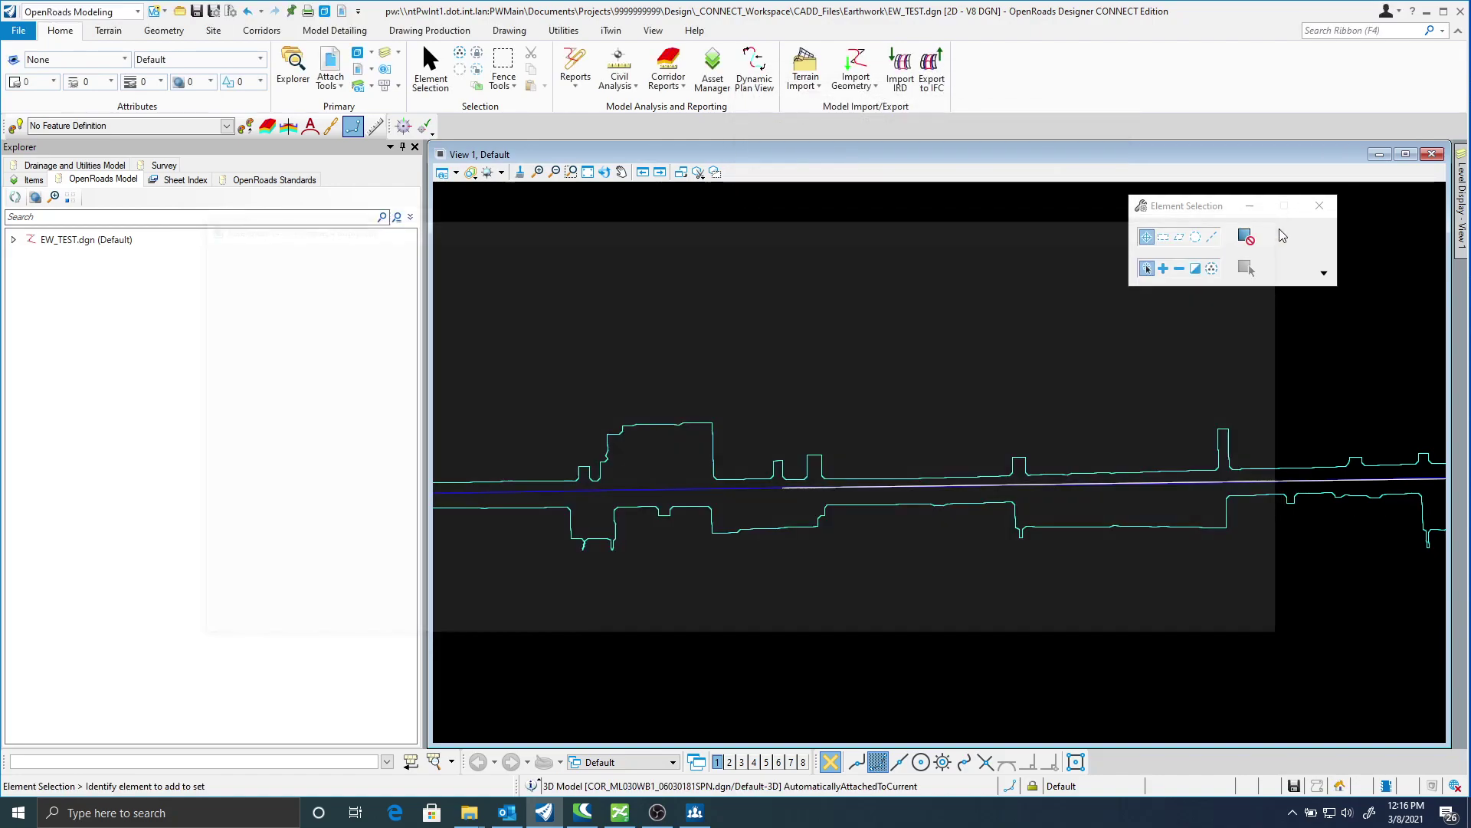
# Open View 3 over the plan view and set it to display the Default-3D model.
pyautogui.scroll(-5, 815, 307)
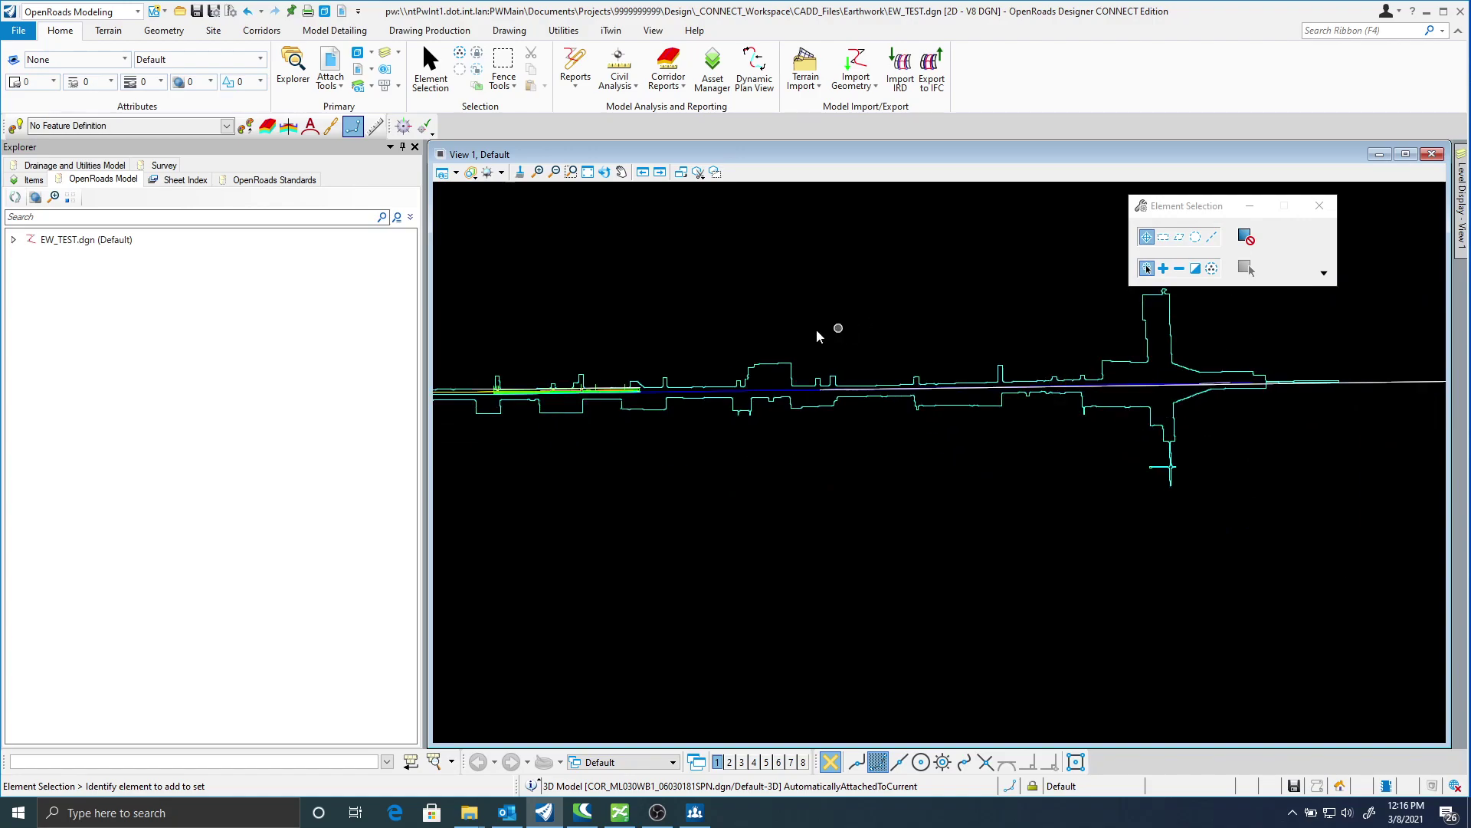
pyautogui.scroll(5, 725, 410)
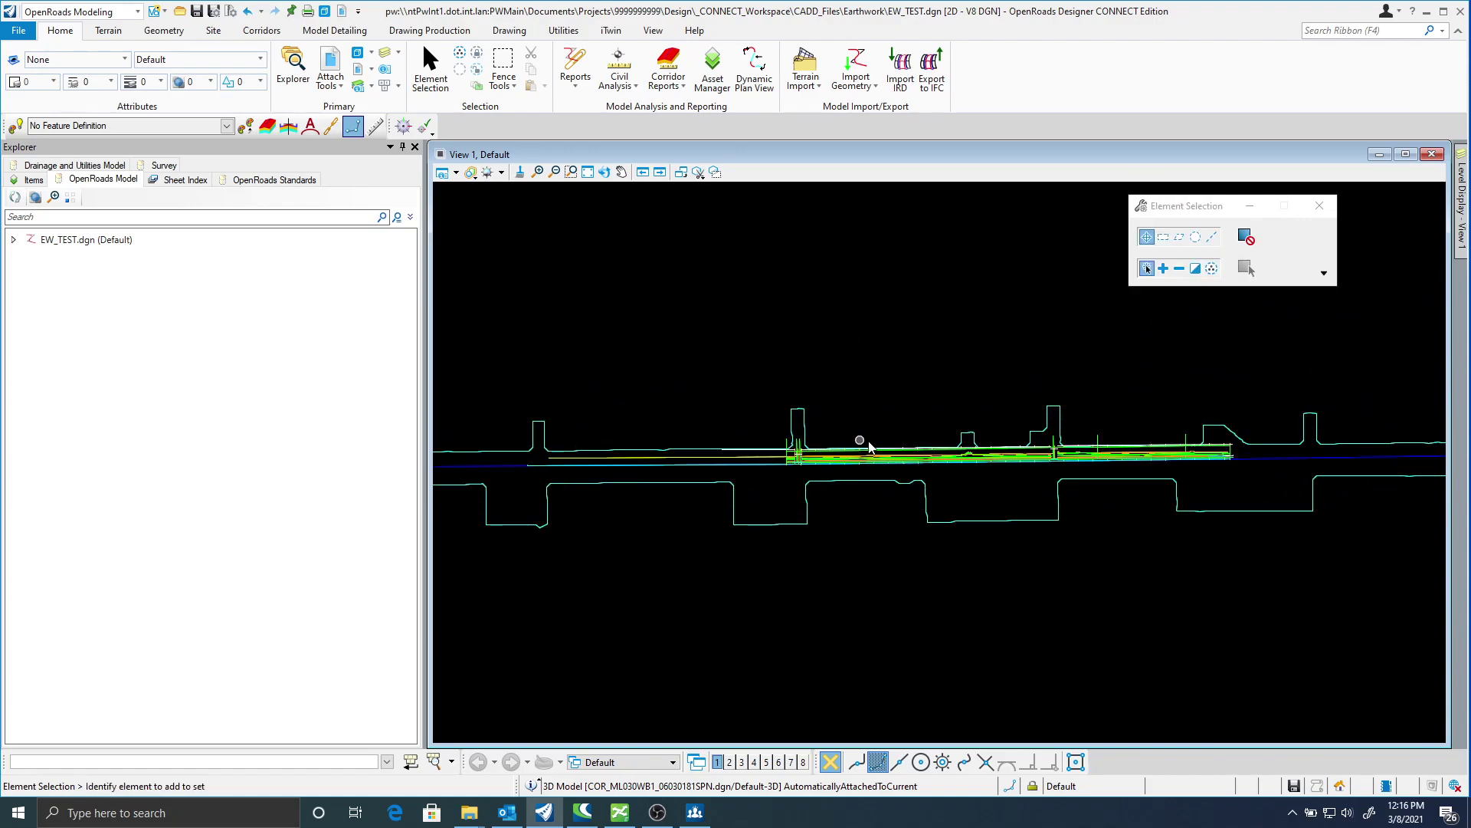
pyautogui.moveTo(894, 437); pyautogui.dragTo(798, 422, button='middle')
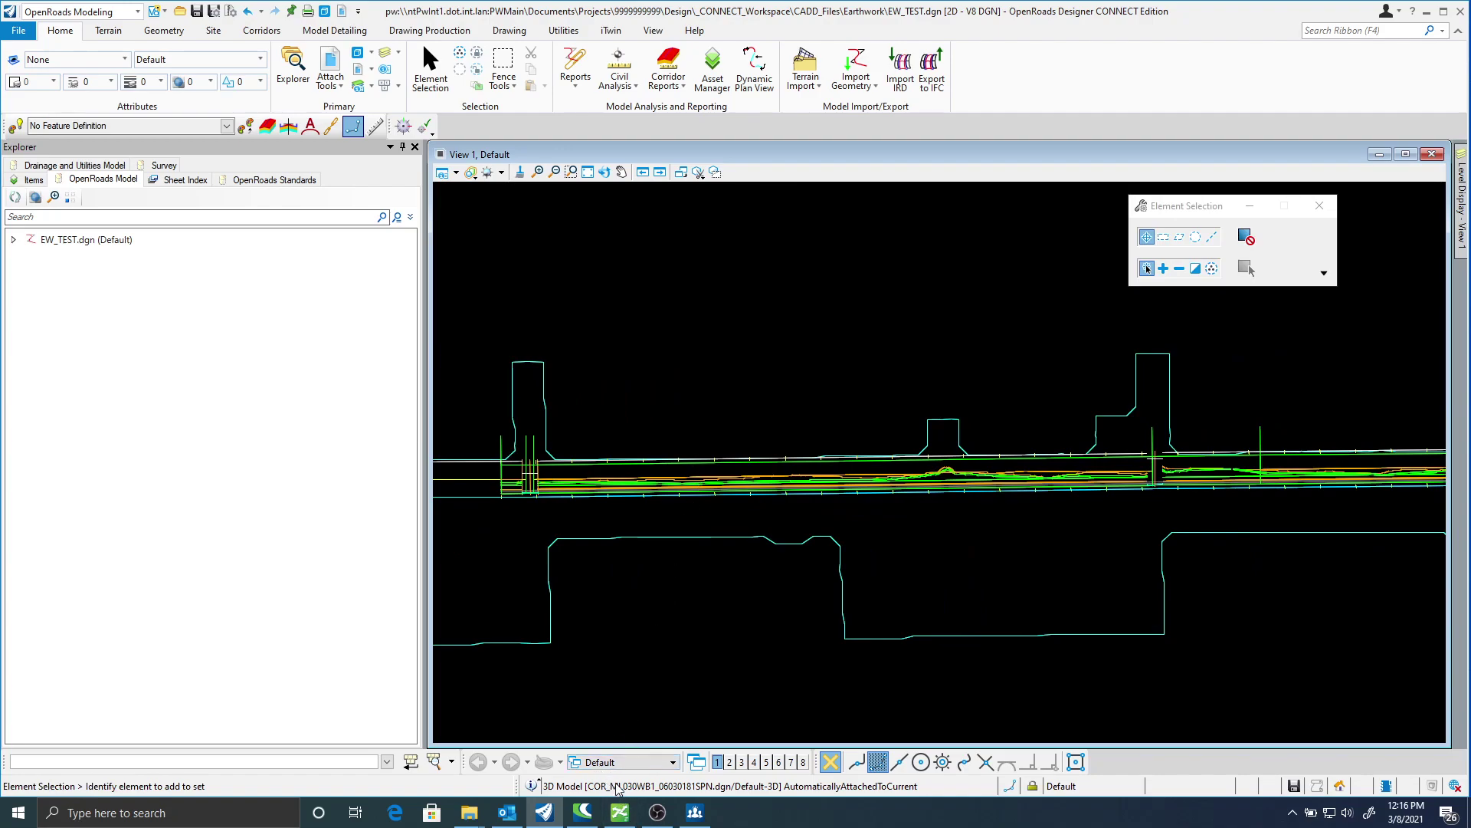
pyautogui.click(742, 762)
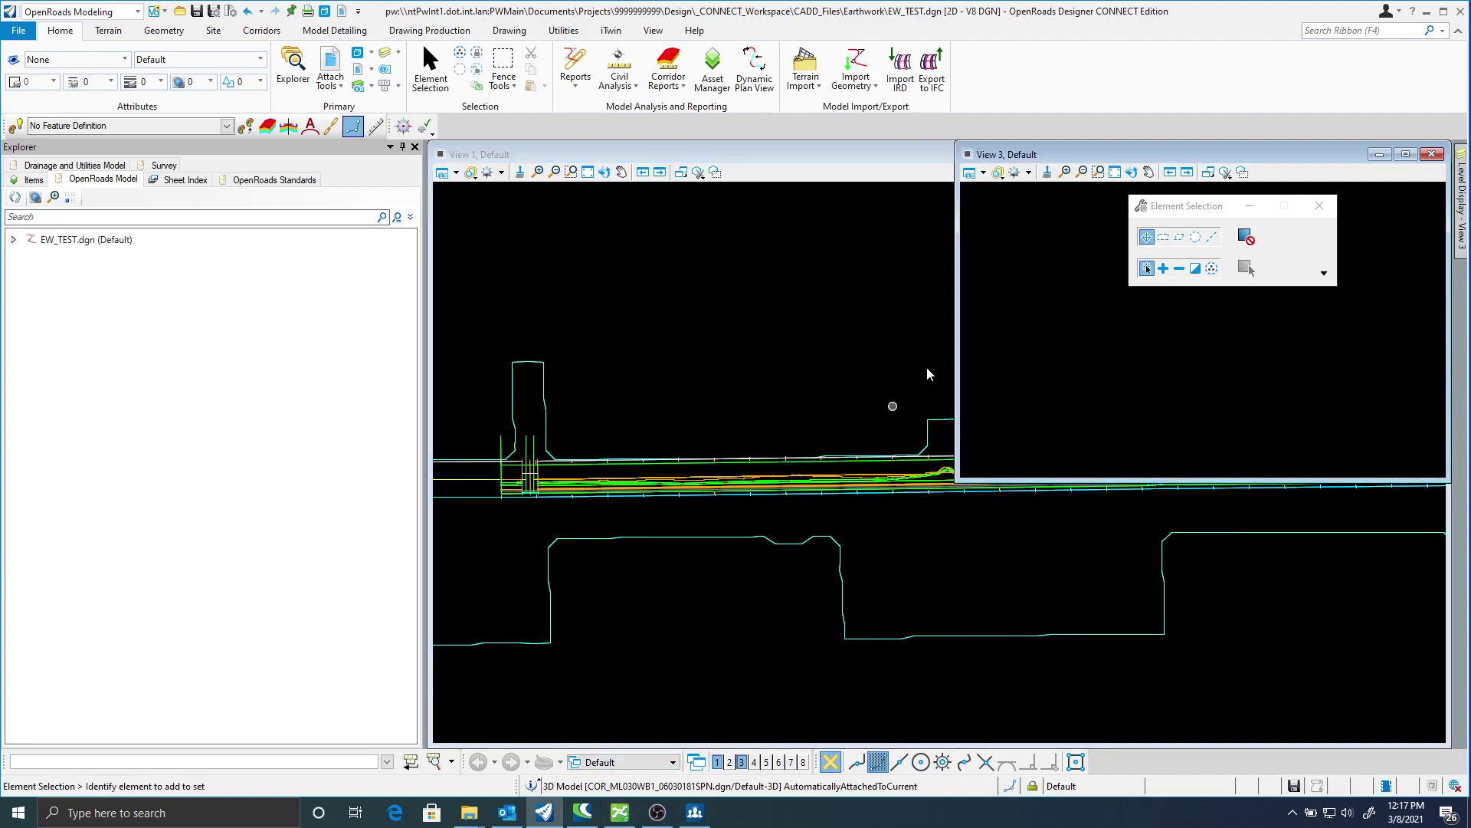
pyautogui.moveTo(996, 154); pyautogui.dragTo(742, 192)
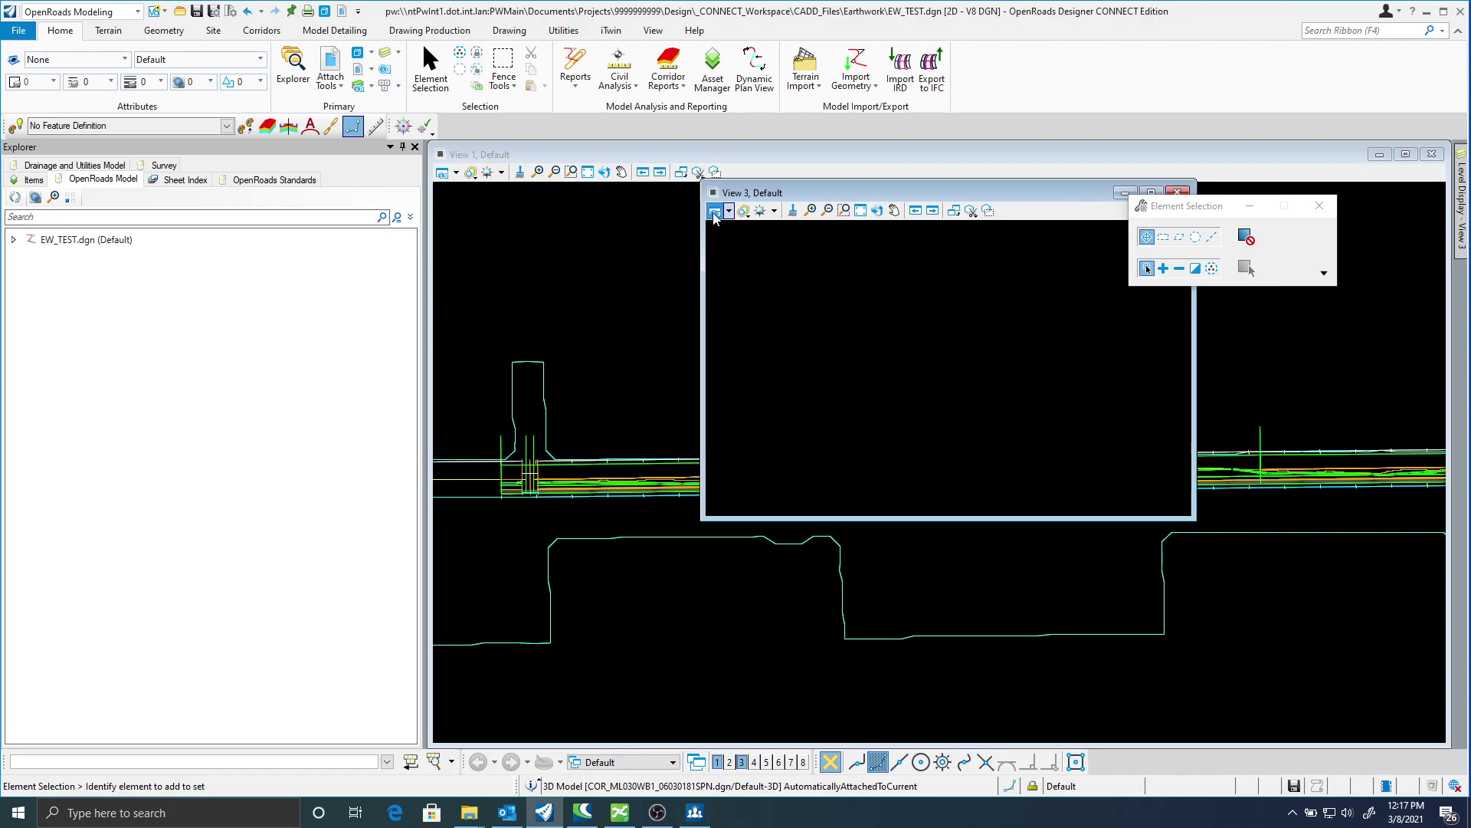
pyautogui.hotkey('ctrl', 'b')
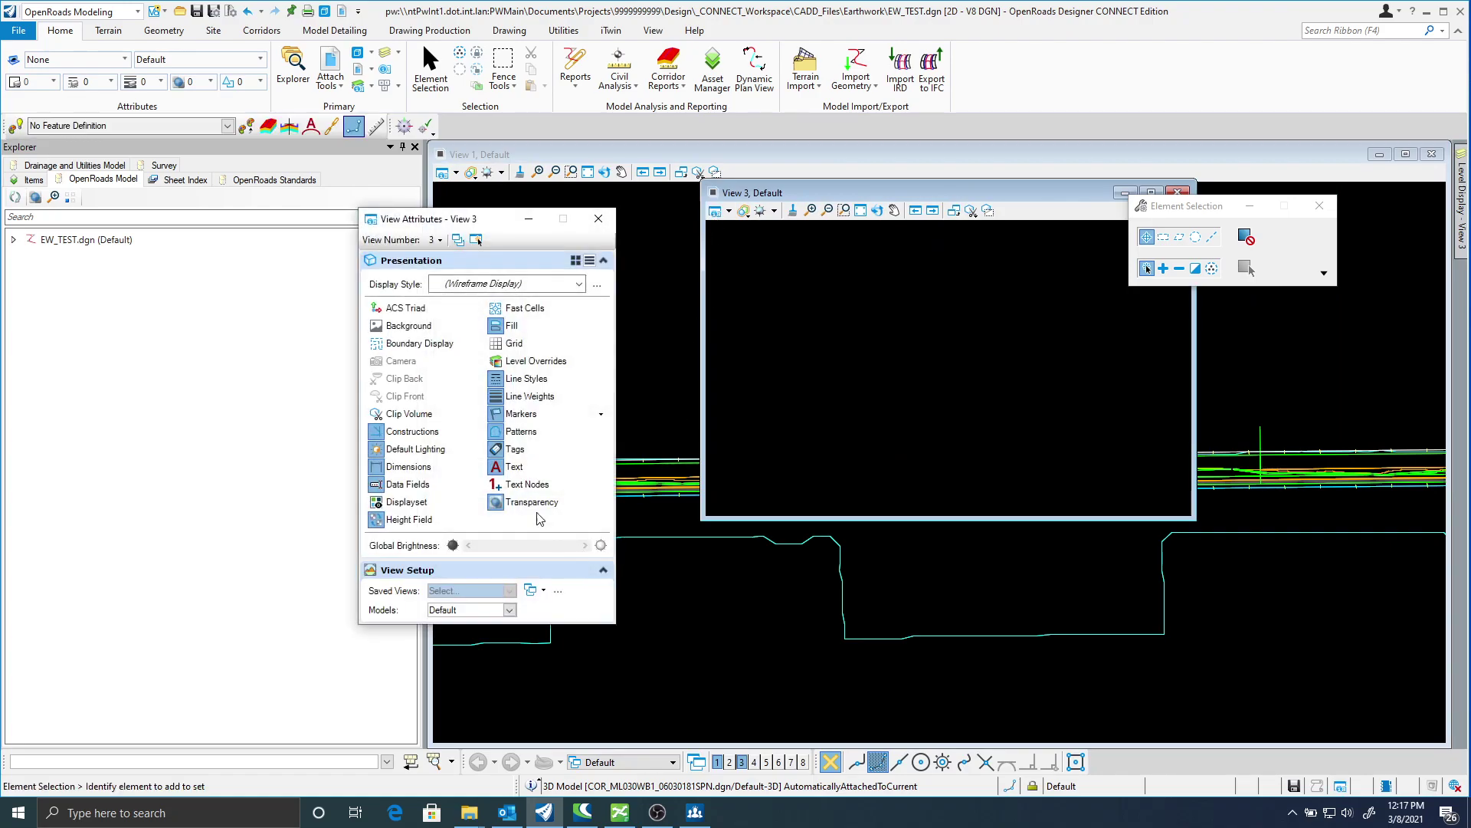
pyautogui.click(509, 610)
pyautogui.click(499, 650)
pyautogui.click(600, 220)
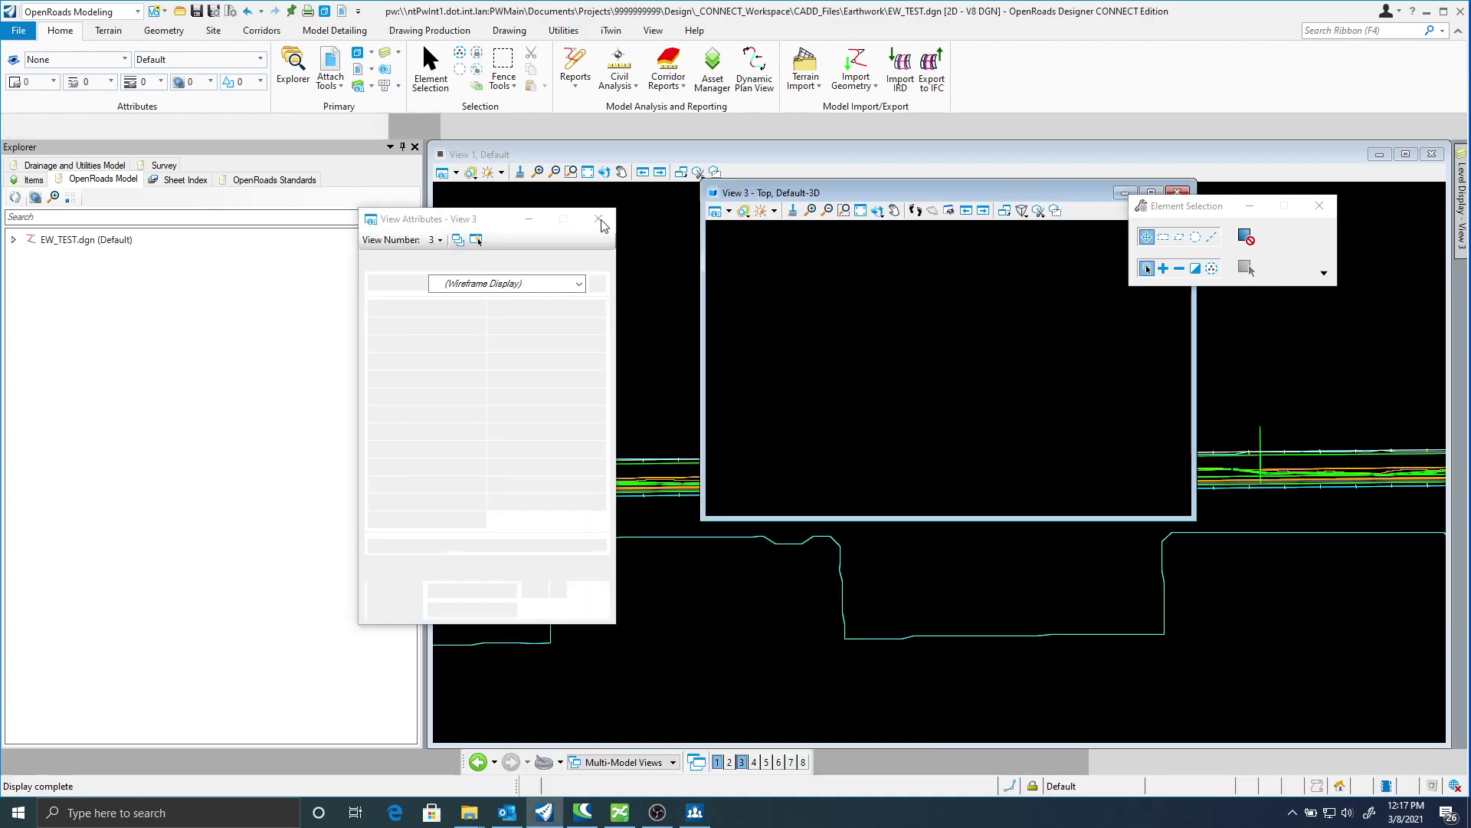
# Fit View 3, rotate it dynamically to inspect the start of the 3D corridor at an angle, and enlarge its window.
pyautogui.click(860, 210)
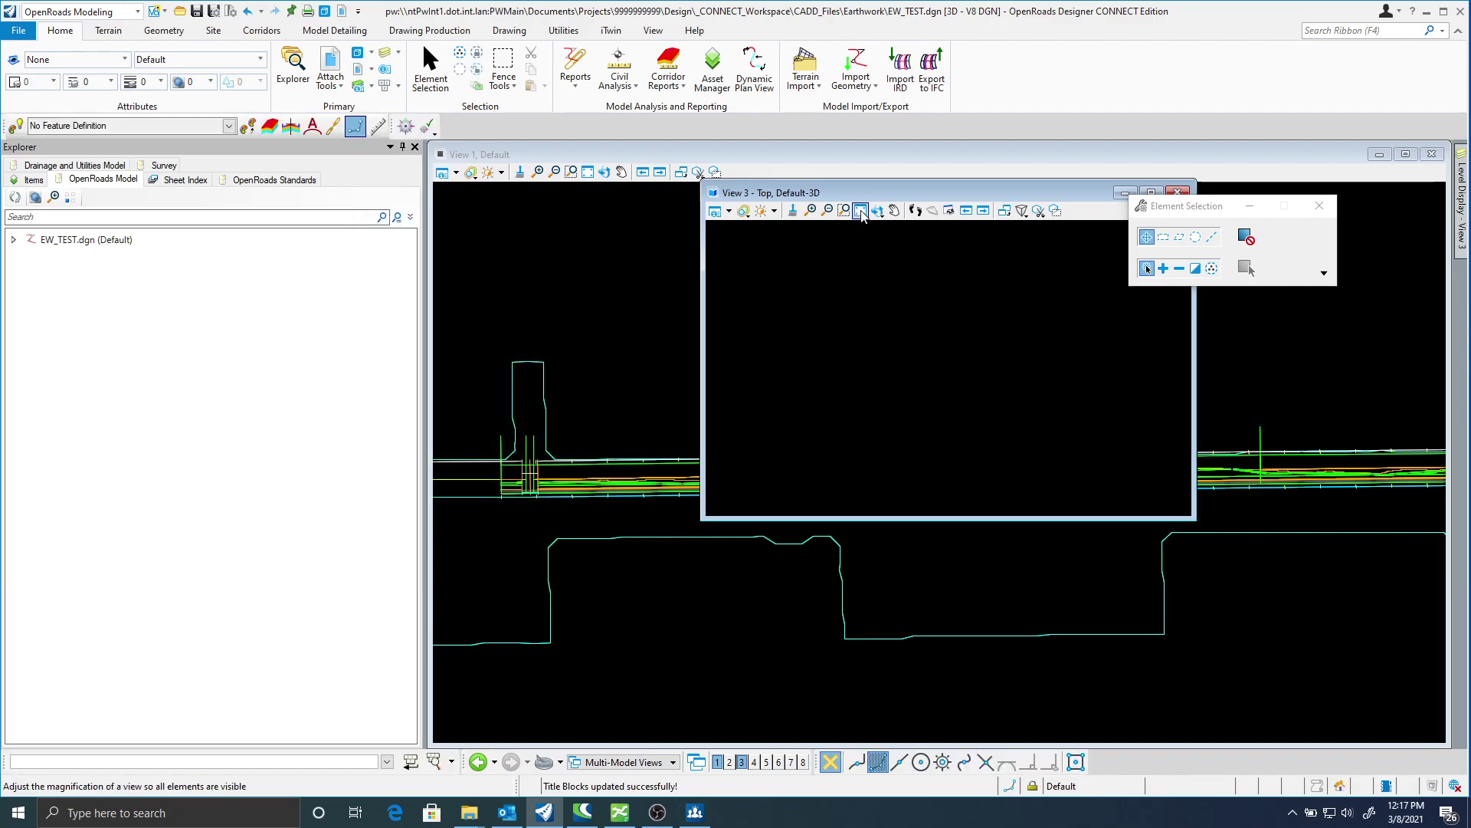
pyautogui.scroll(5, 908, 387)
pyautogui.rightClick(850, 397)
pyautogui.scroll(1, 849, 397)
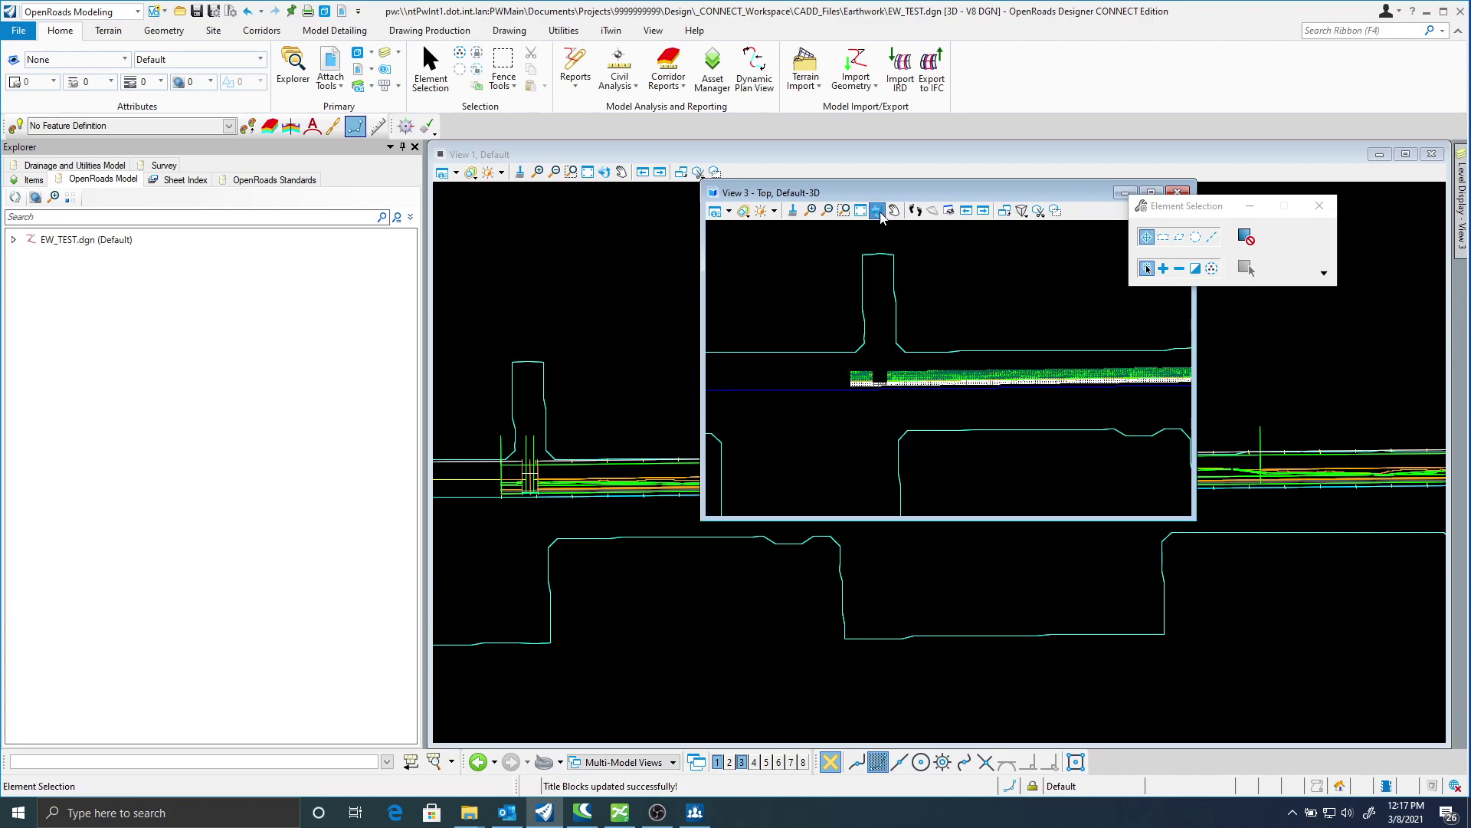
pyautogui.click(877, 210)
pyautogui.click(853, 385)
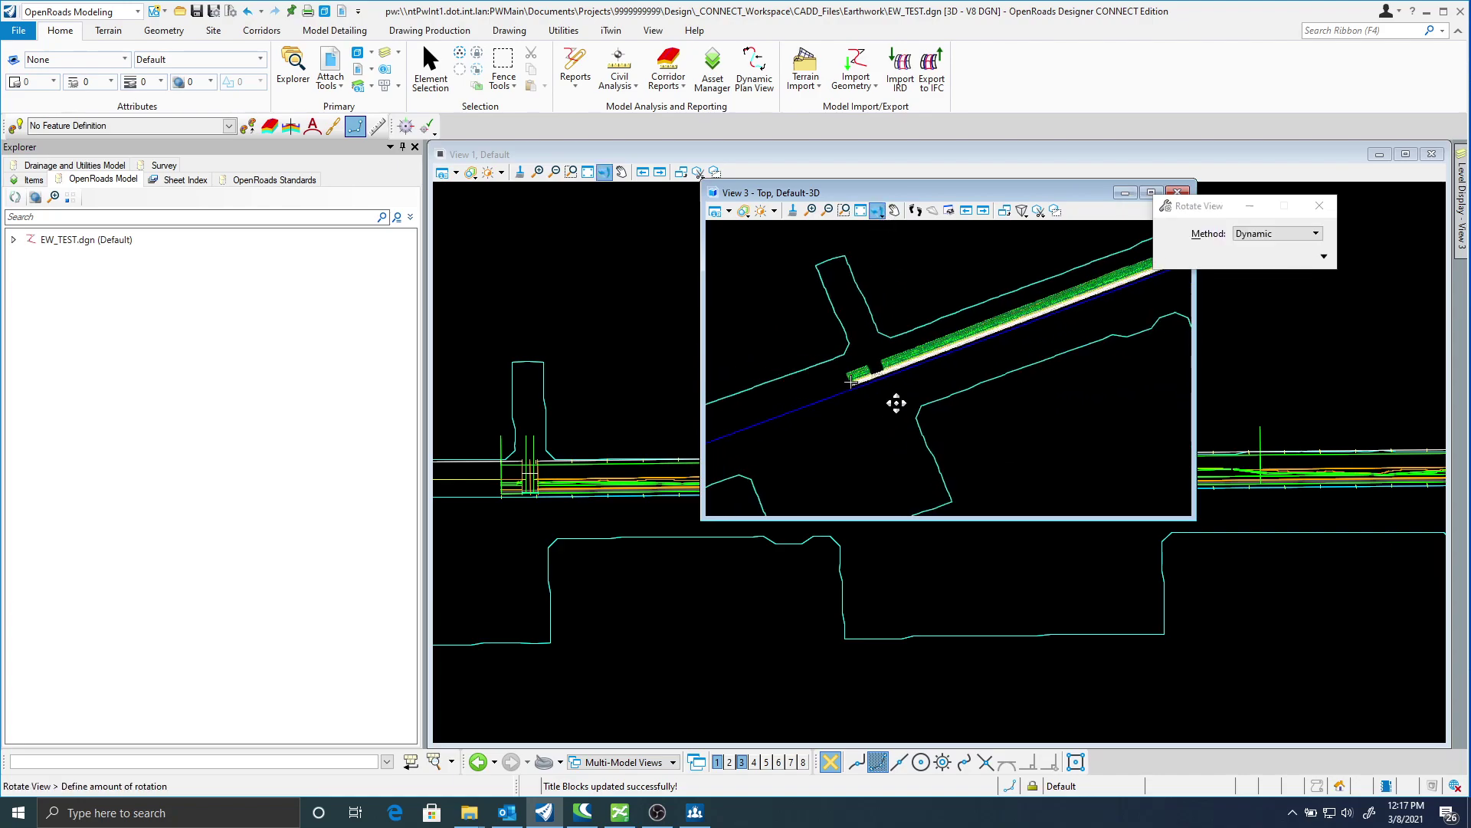
pyautogui.click(1010, 344)
pyautogui.scroll(3, 864, 370)
pyautogui.rightClick(805, 342)
pyautogui.moveTo(710, 518); pyautogui.dragTo(690, 541)
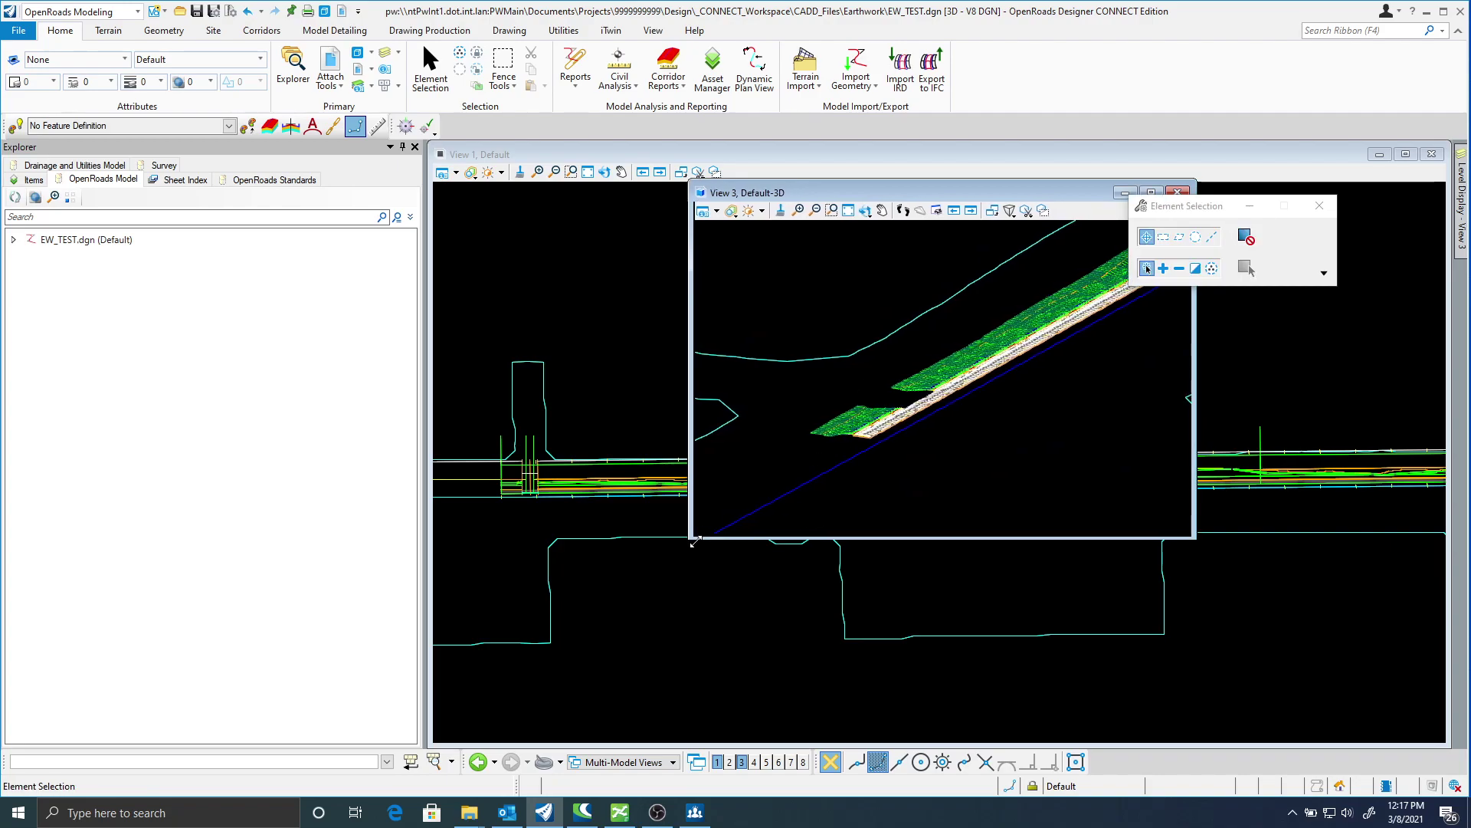
# Move View 3 aside and attach the SelectLoam_Mesh model of 06030181_selectloam.dgn to View 1's model as a Coincident - World reference.
pyautogui.moveTo(915, 198); pyautogui.dragTo(1189, 320)
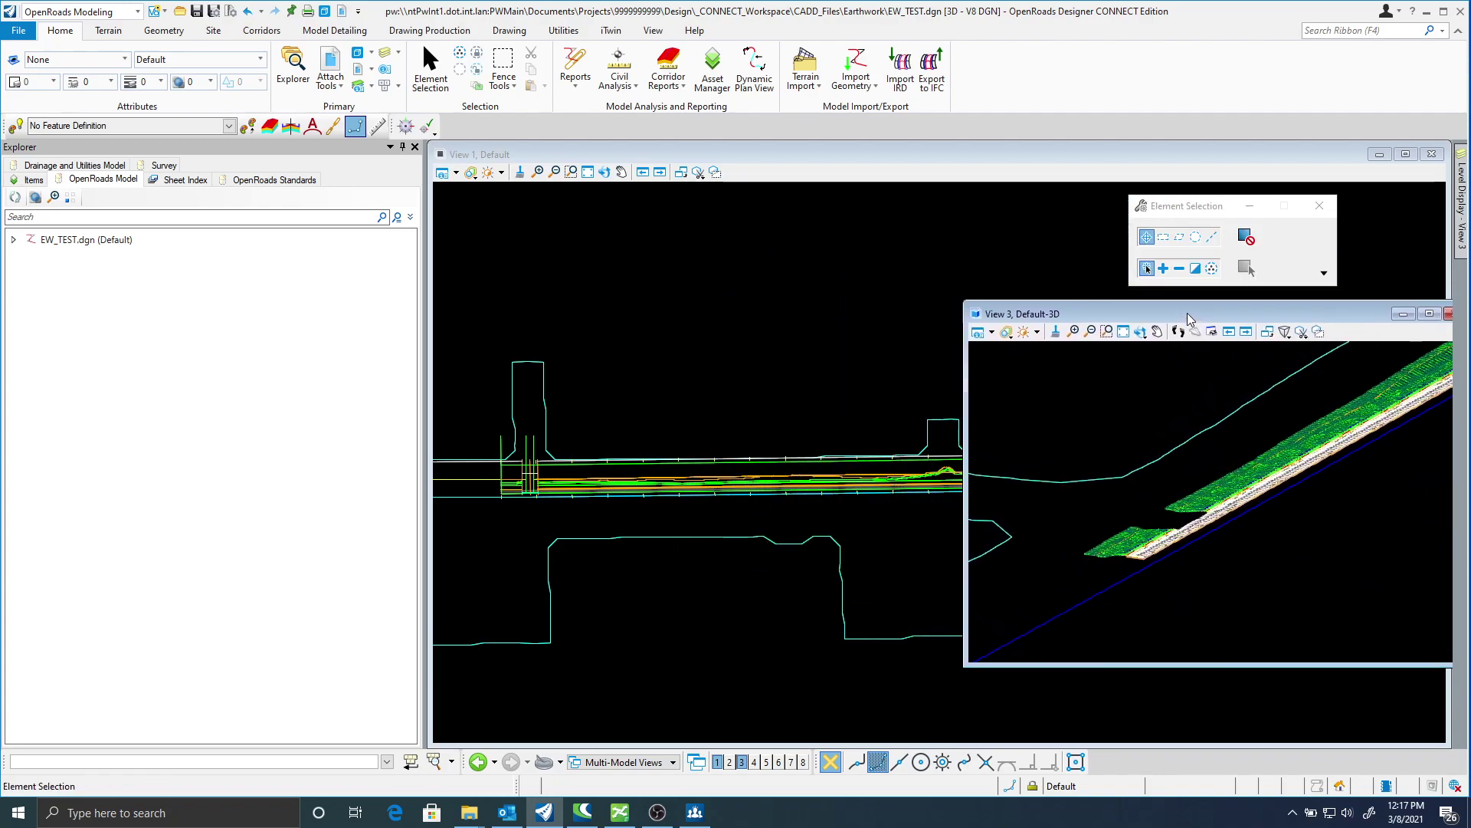
pyautogui.click(745, 221)
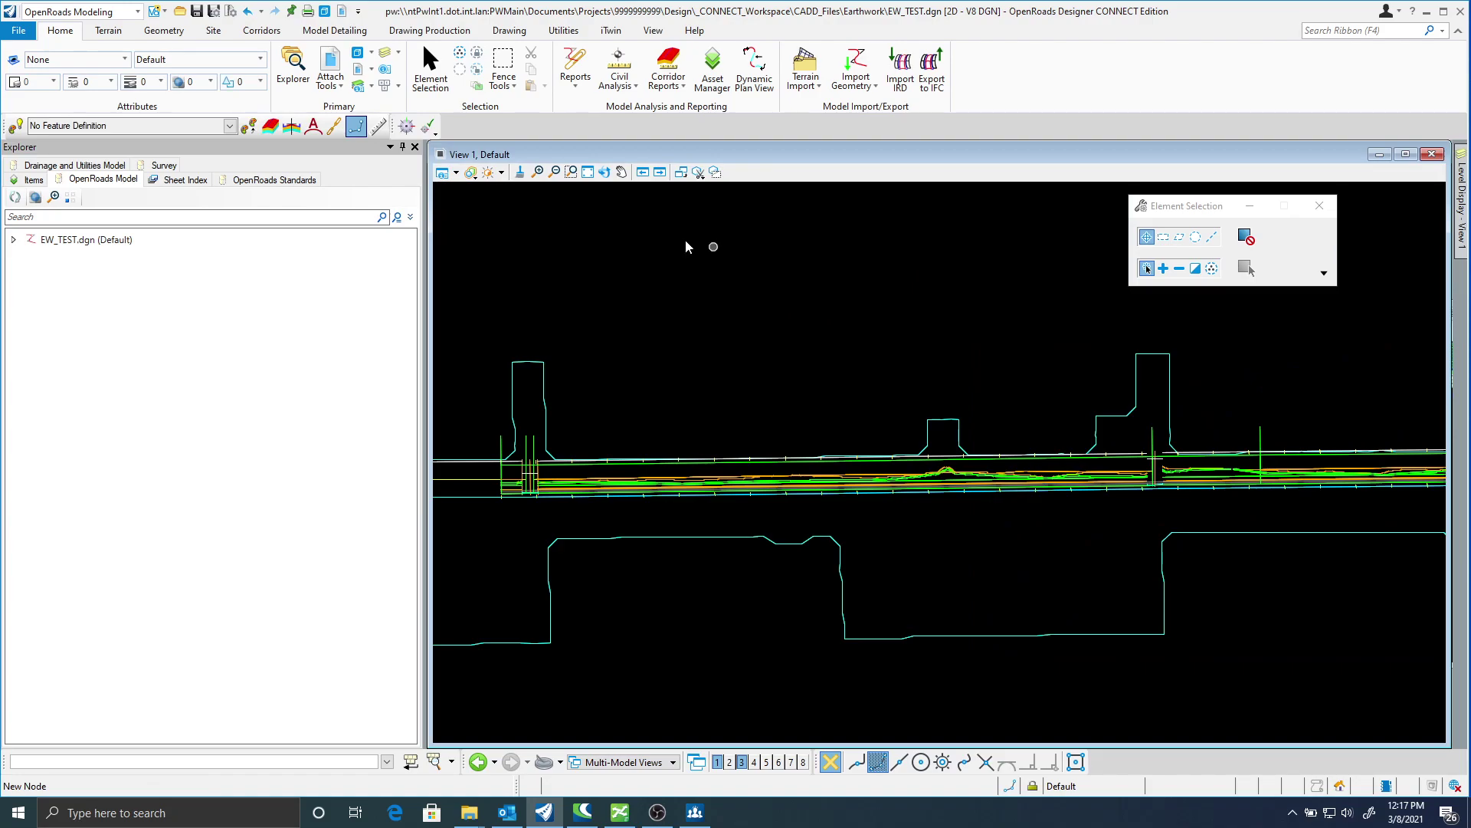
pyautogui.click(333, 64)
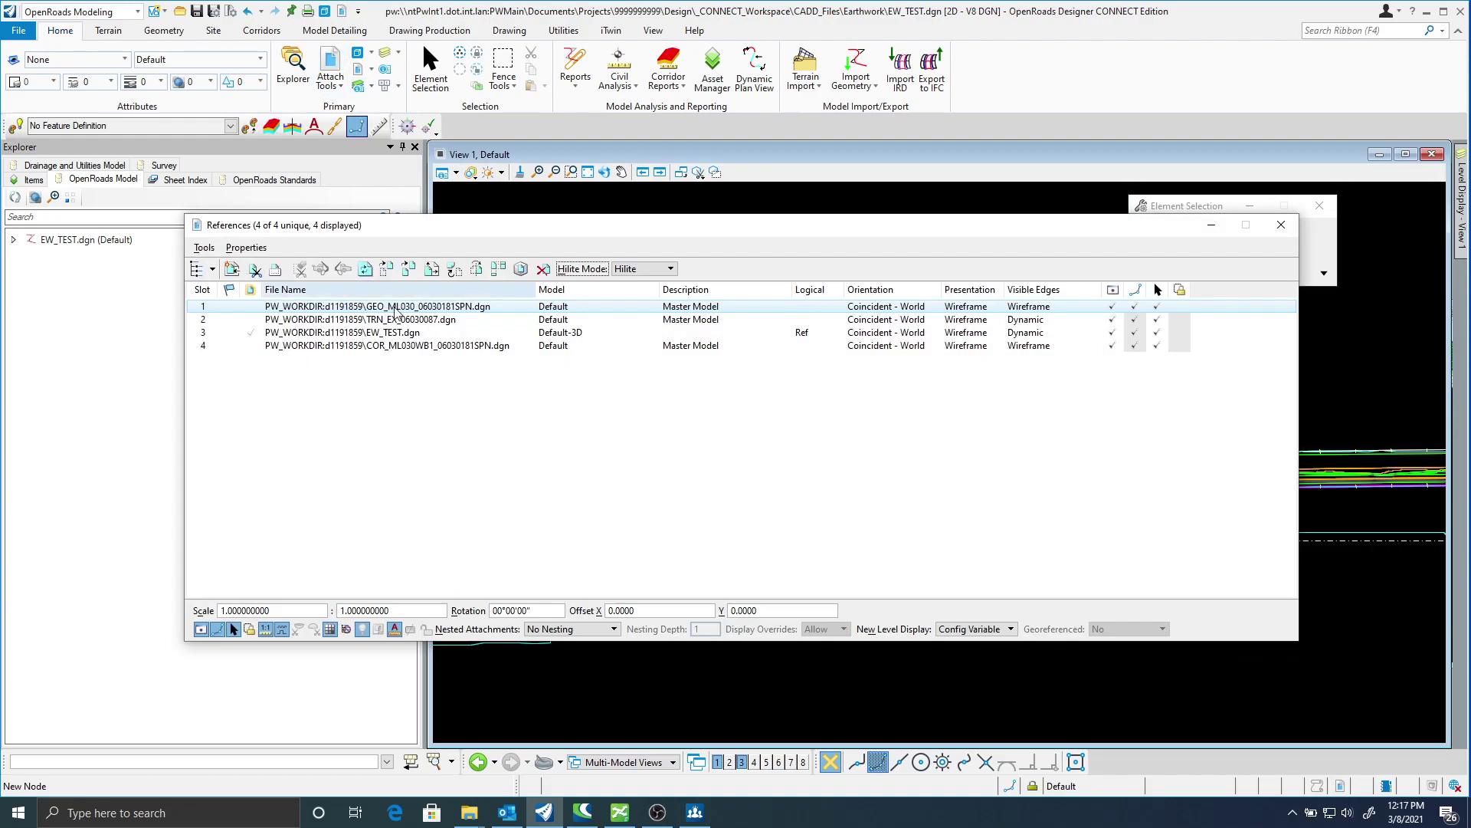
pyautogui.click(204, 247)
pyautogui.click(230, 274)
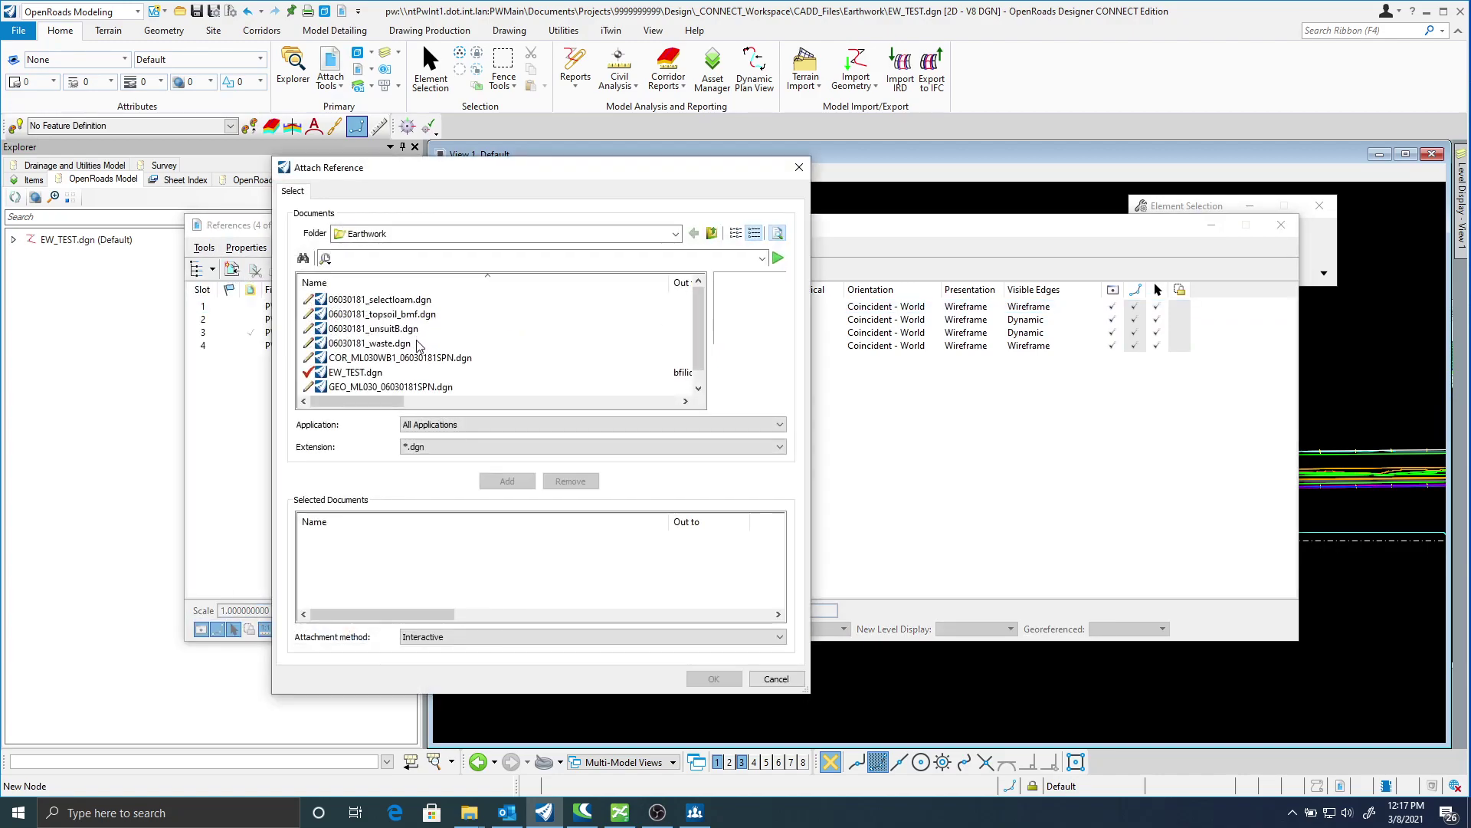
pyautogui.click(475, 299)
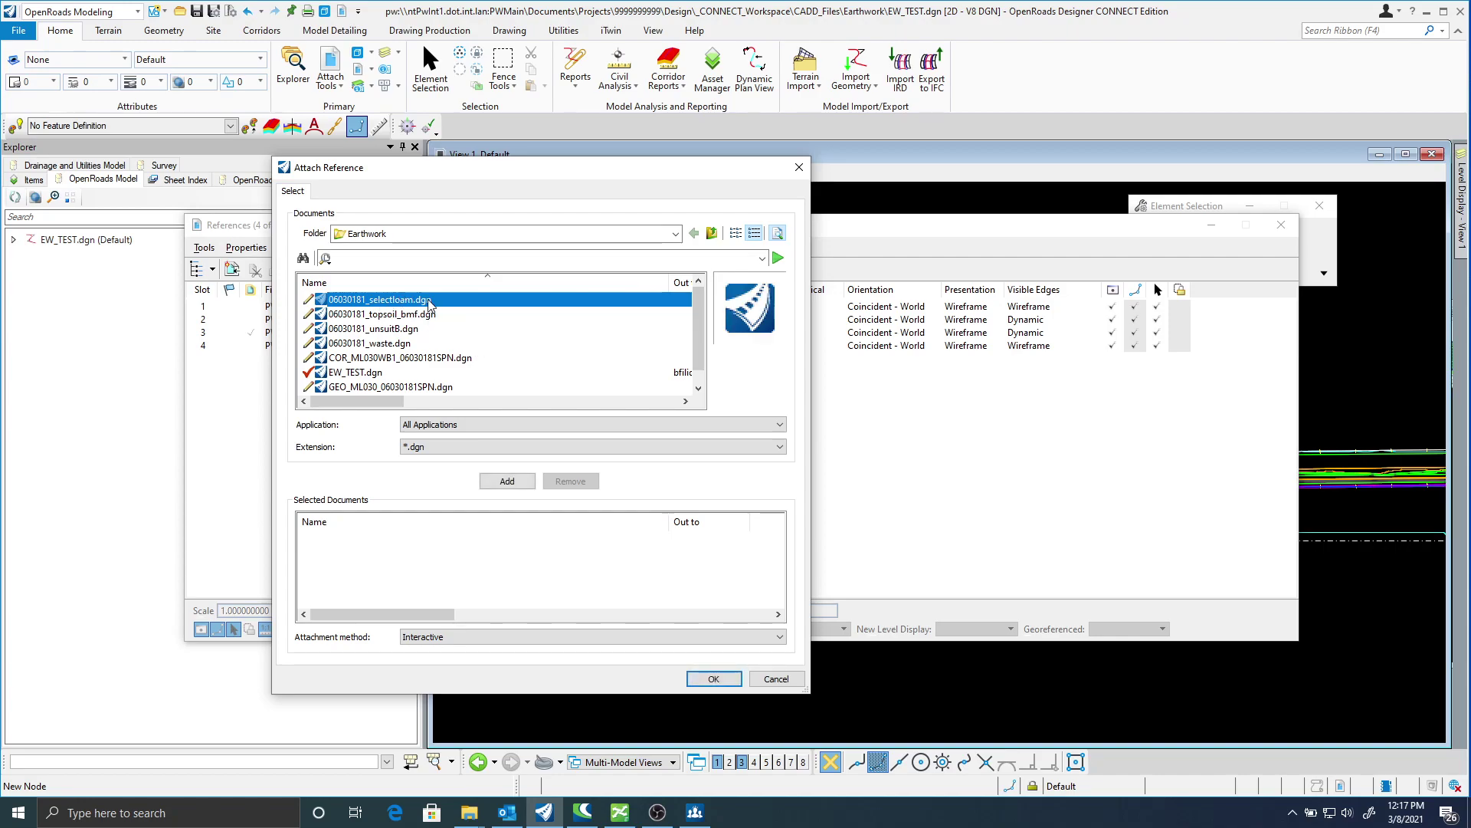
pyautogui.click(732, 679)
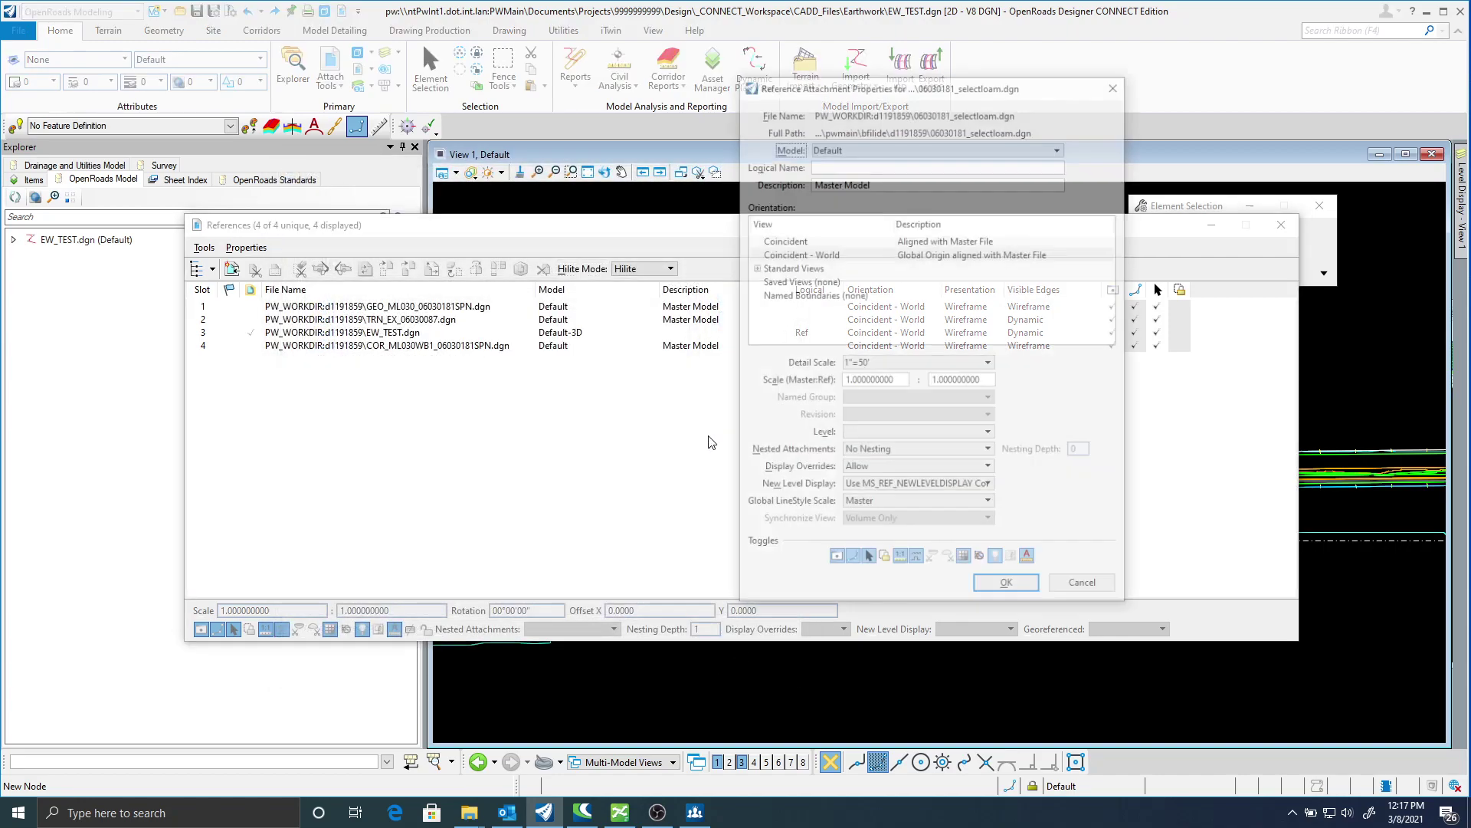
pyautogui.click(876, 147)
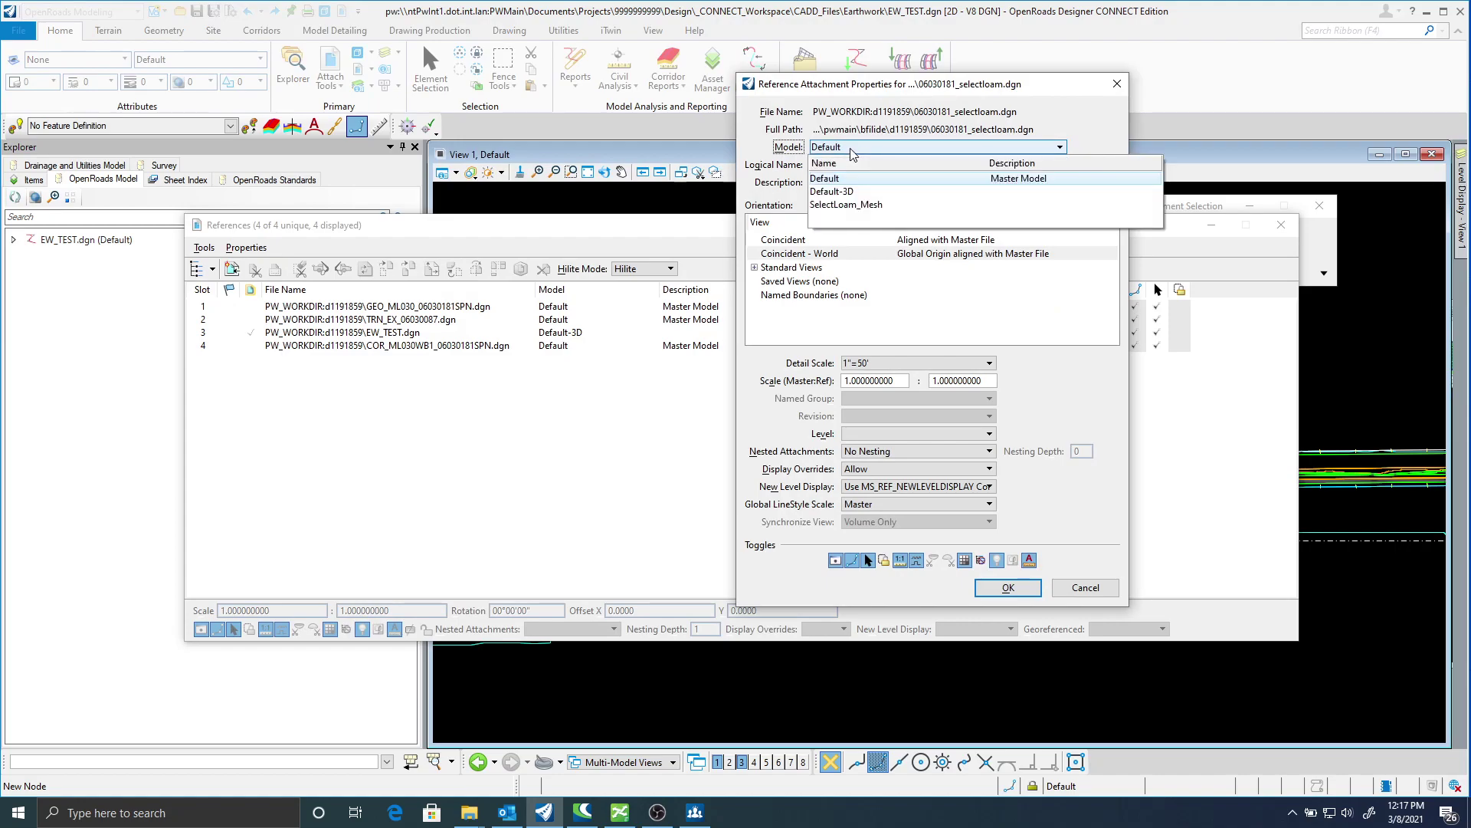
pyautogui.click(858, 205)
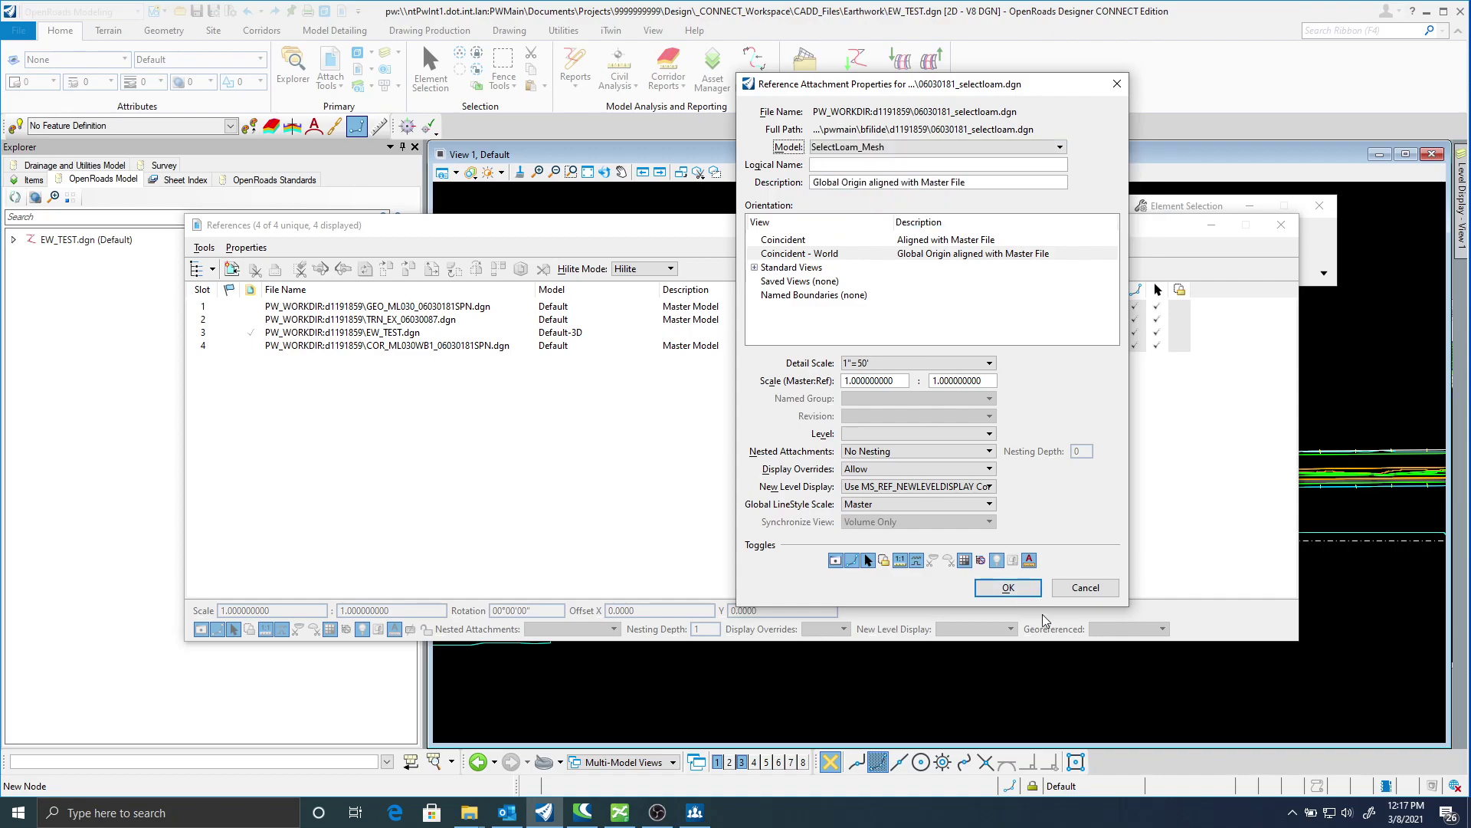
pyautogui.click(1008, 588)
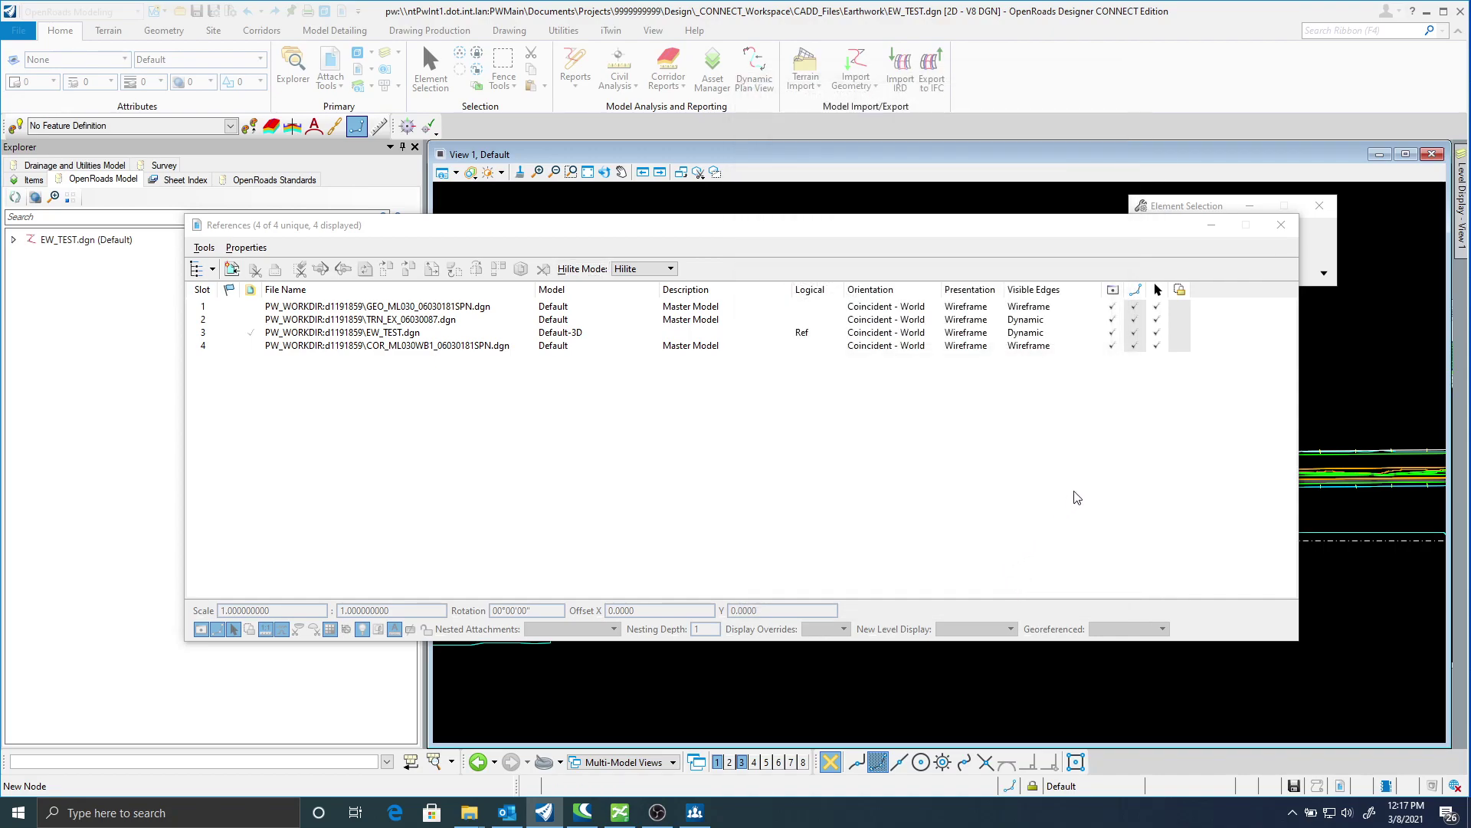
pyautogui.click(1280, 225)
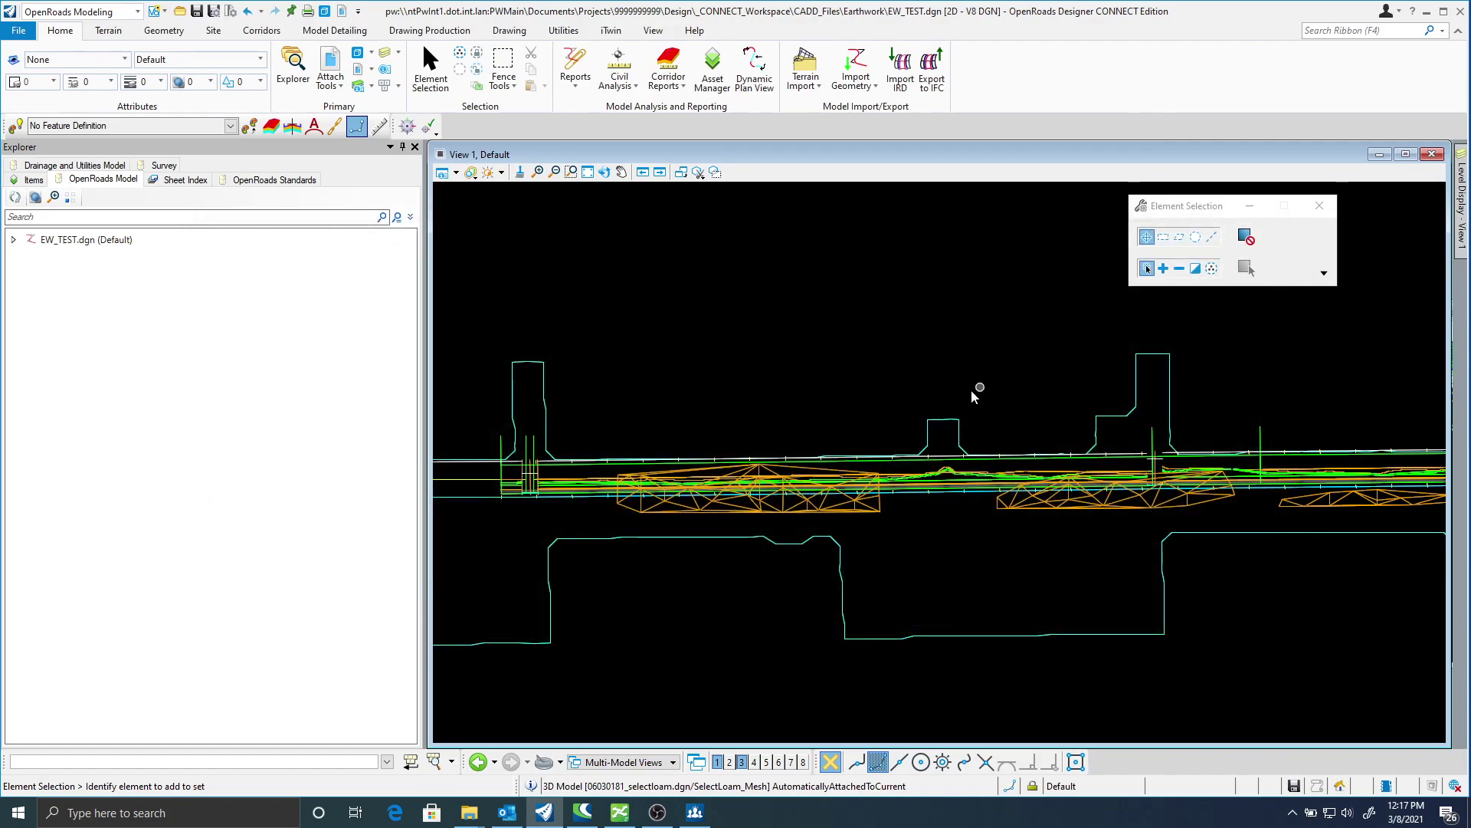
# Inspect the select loam mesh along the corridor in the plan view and in the 3D view.
pyautogui.scroll(-1, 770, 512)
pyautogui.moveTo(1011, 528); pyautogui.dragTo(891, 517, button='middle')
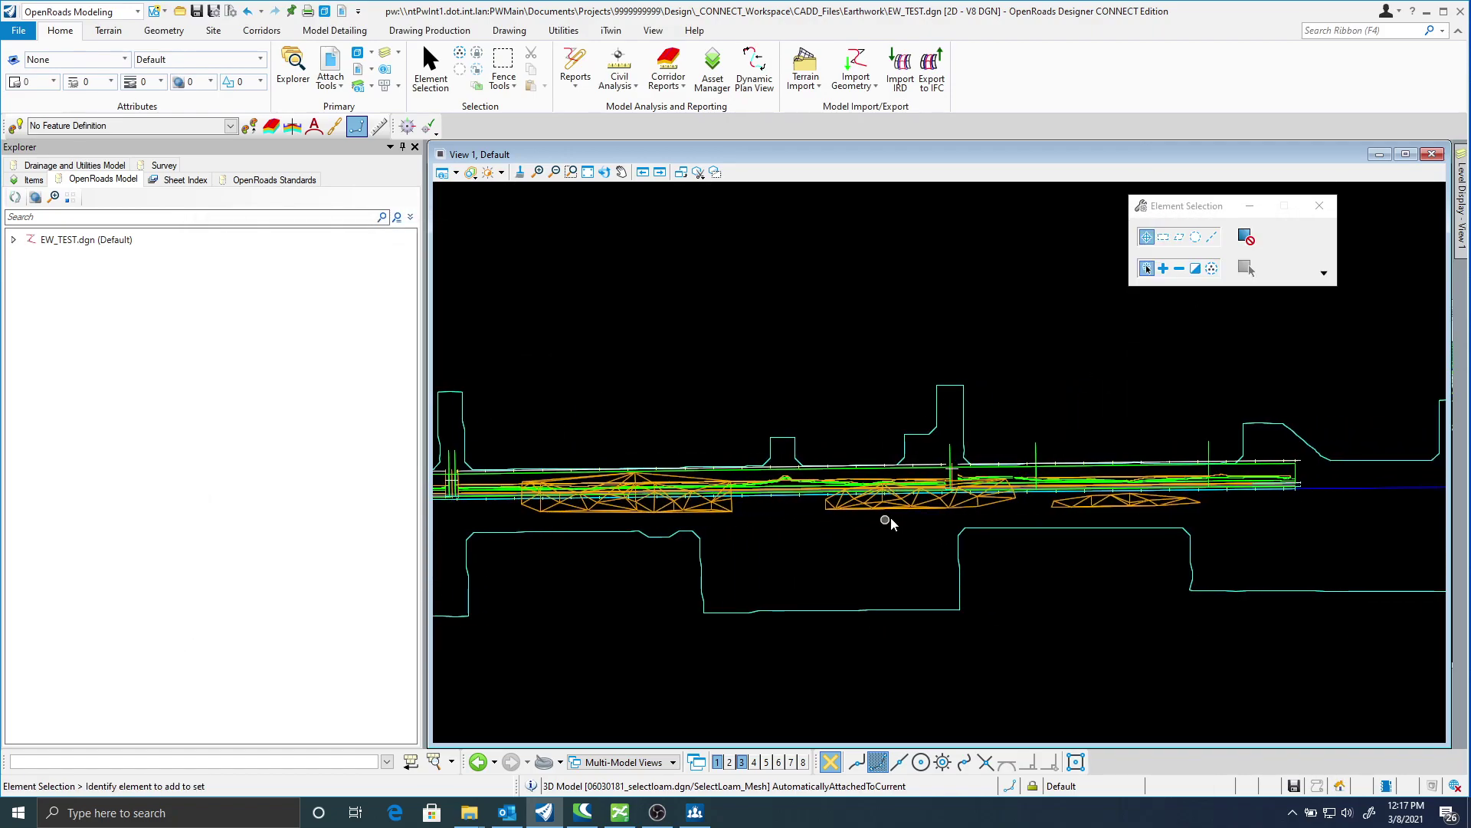
pyautogui.moveTo(902, 514)
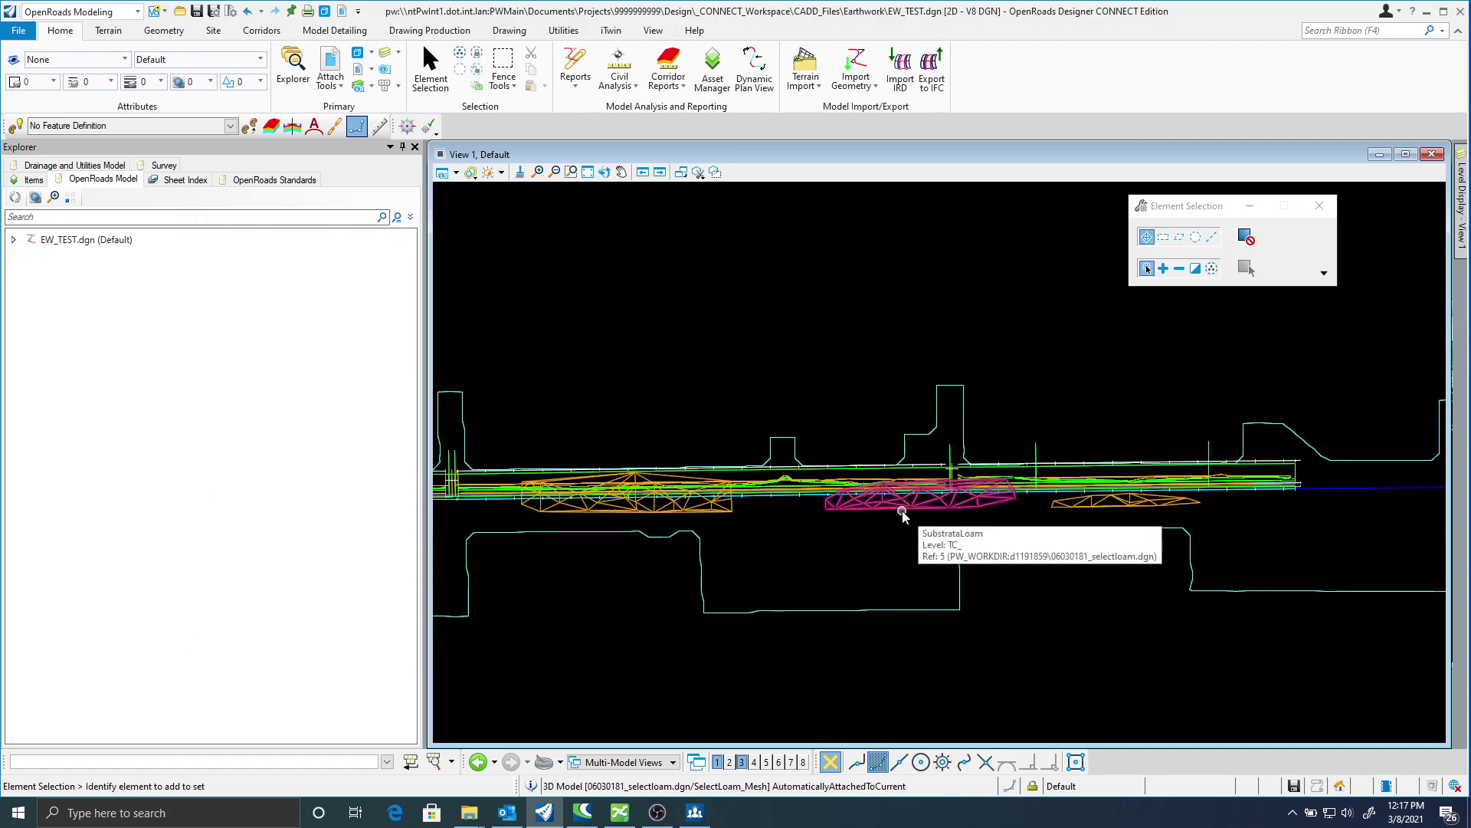
pyautogui.moveTo(781, 516); pyautogui.dragTo(886, 516, button='middle')
pyautogui.moveTo(1030, 528); pyautogui.dragTo(920, 519, button='middle')
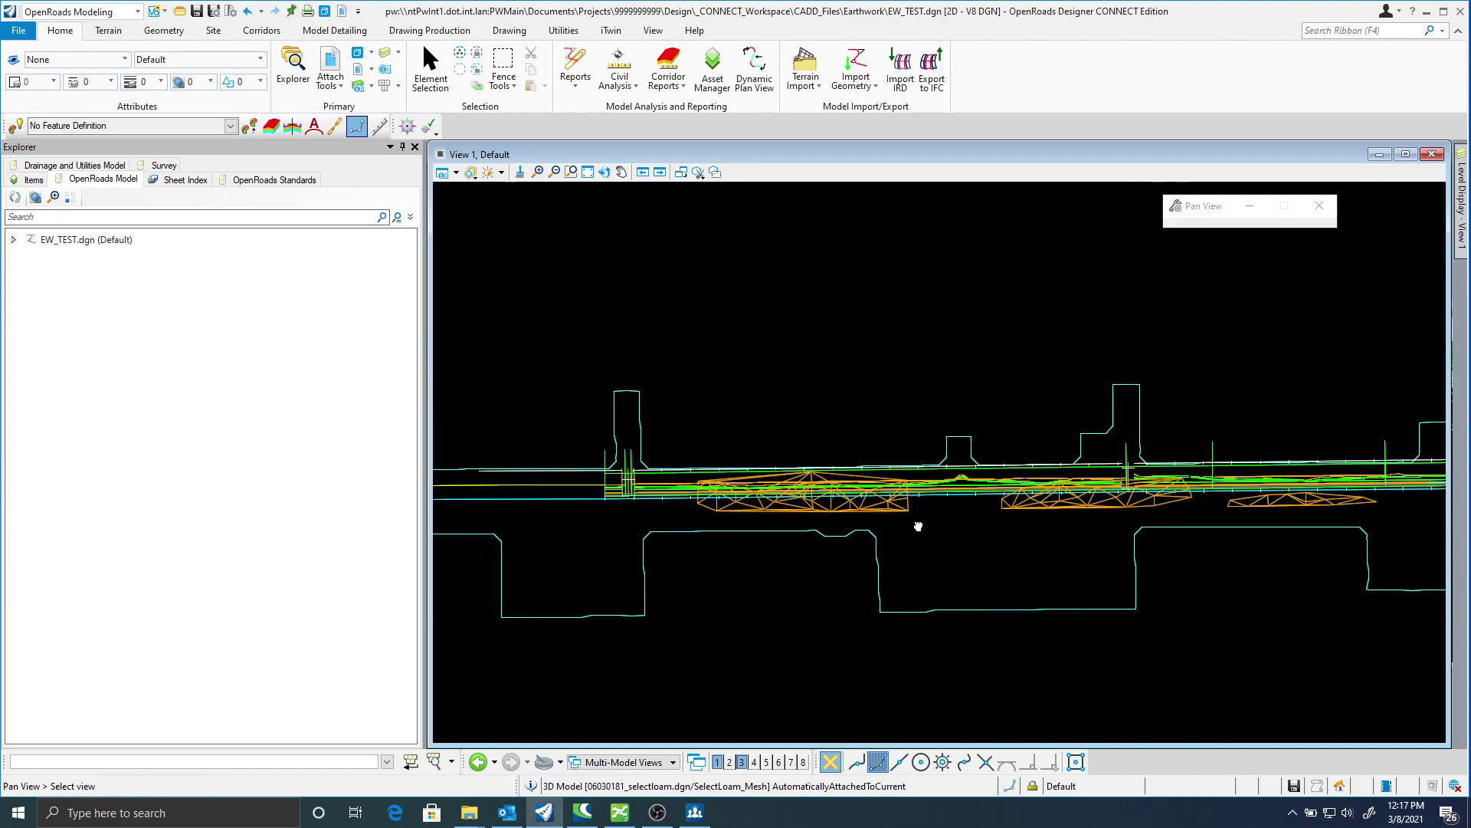
pyautogui.click(742, 762)
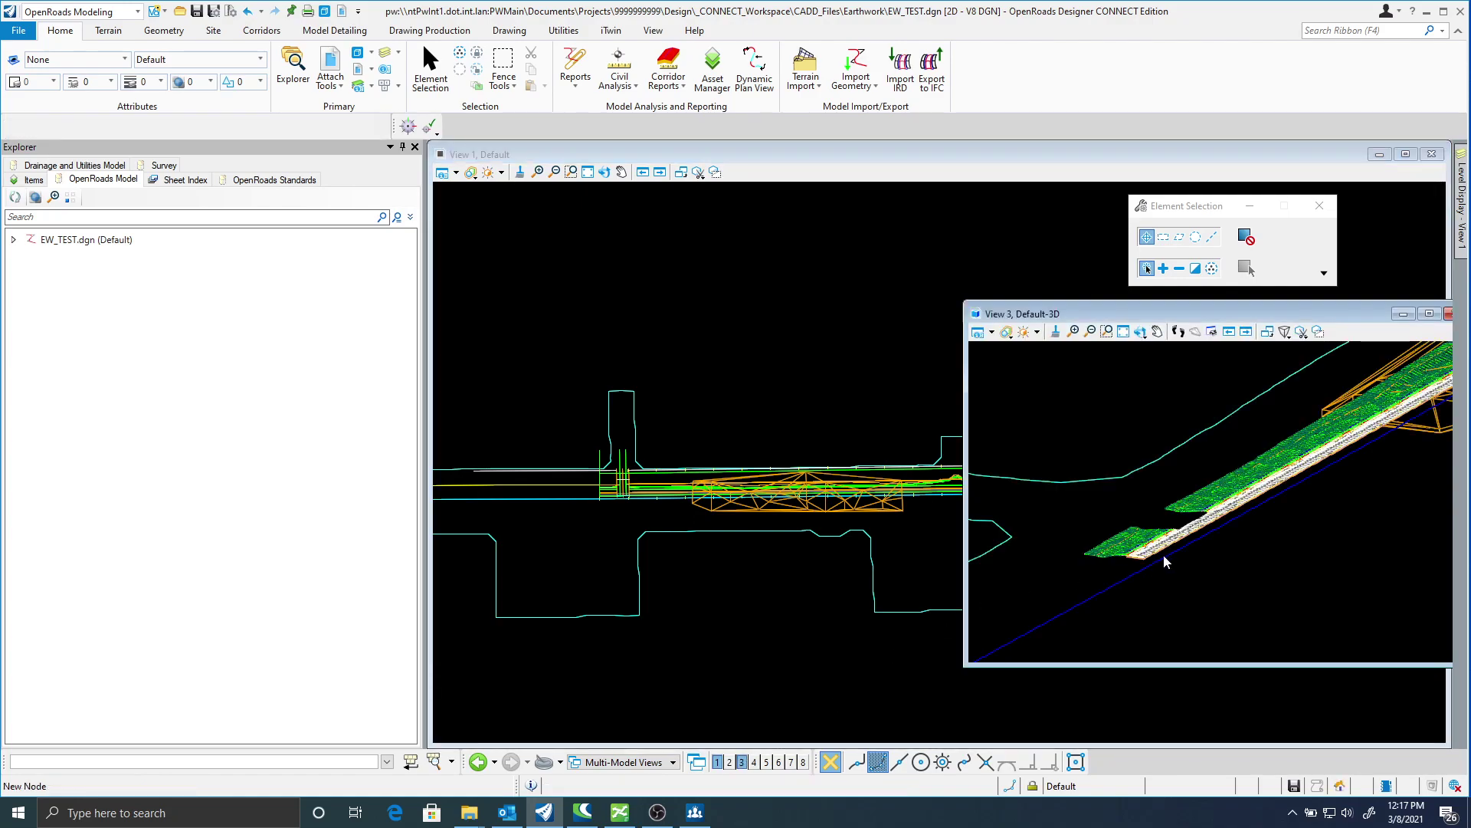
pyautogui.moveTo(1213, 547); pyautogui.dragTo(1229, 519, button='middle')
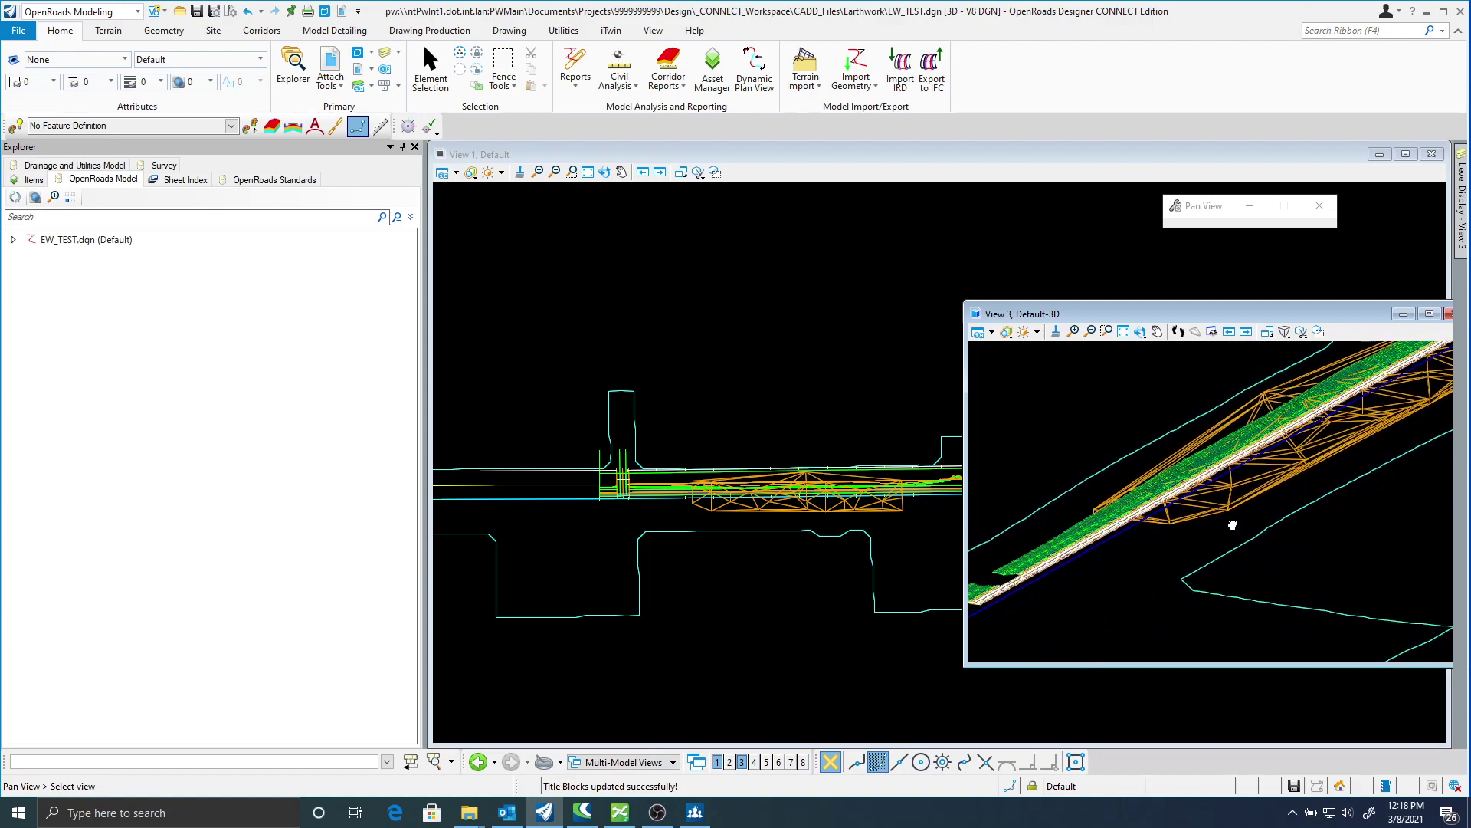
# Attach 06030181_topsoil_bmf.dgn to the plan model as a Coincident - World reference using its Default model.
pyautogui.click(587, 155)
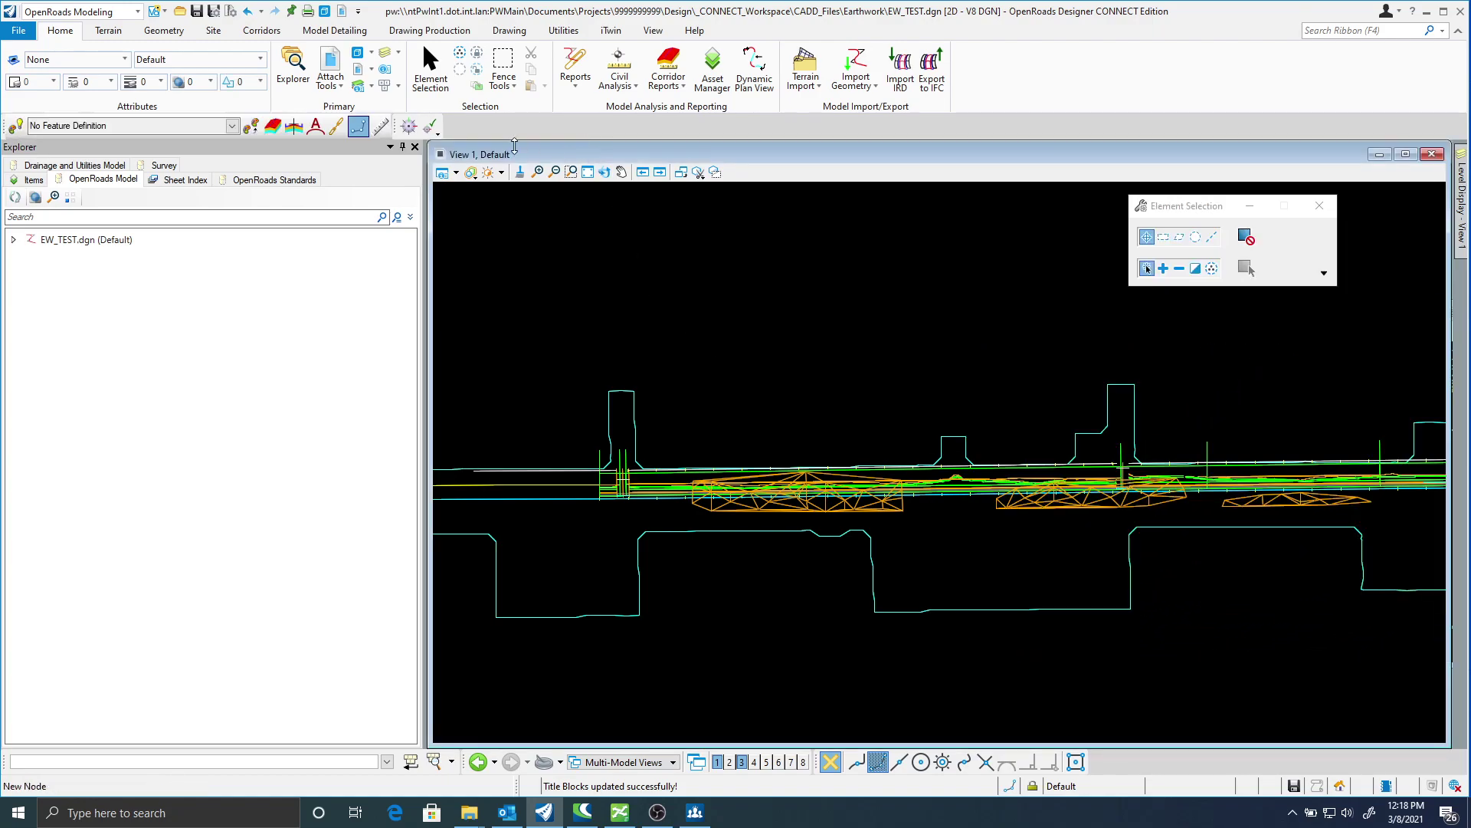
pyautogui.click(357, 70)
pyautogui.click(203, 247)
pyautogui.click(222, 268)
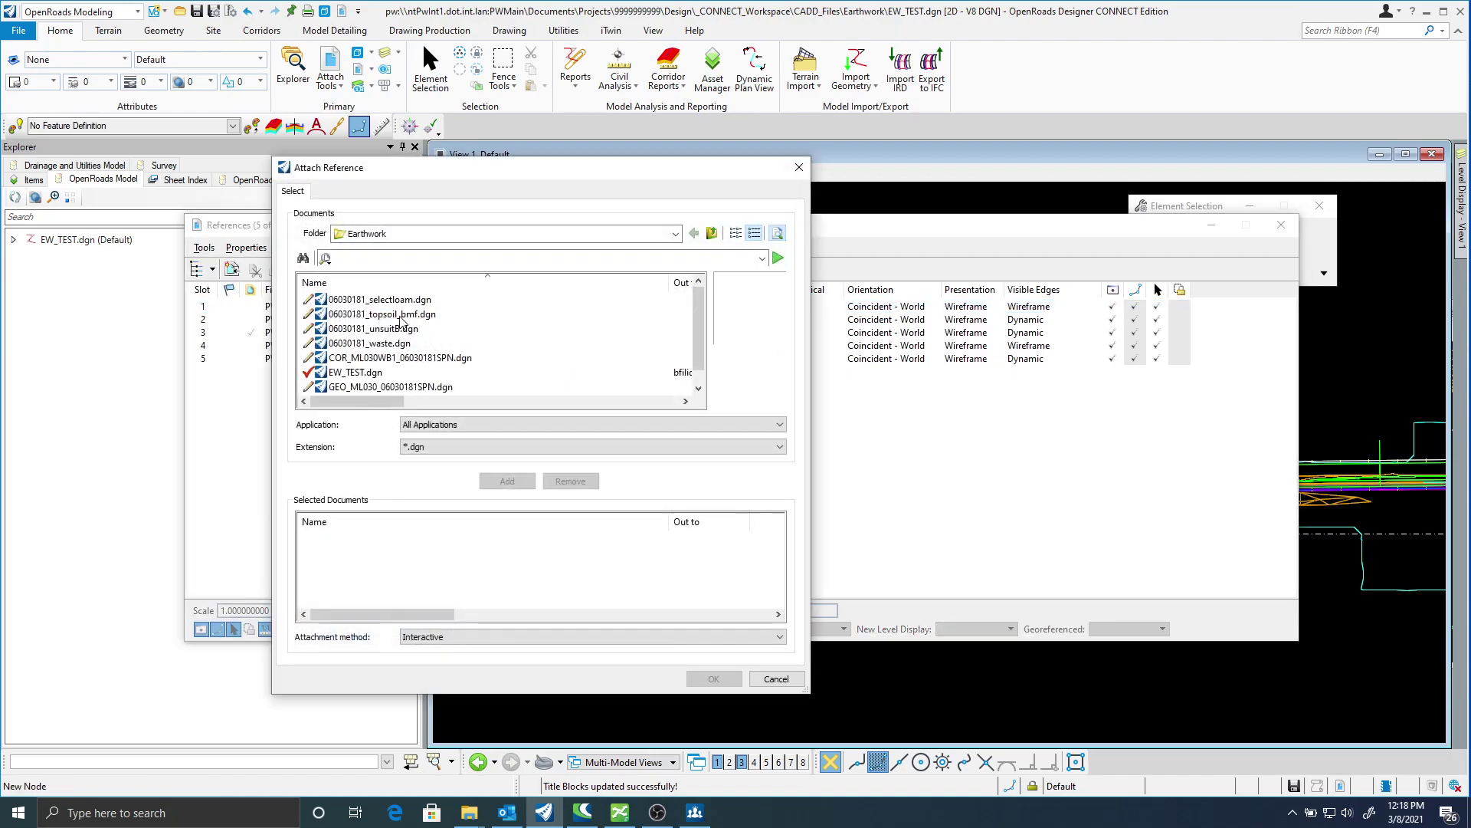
pyautogui.click(400, 317)
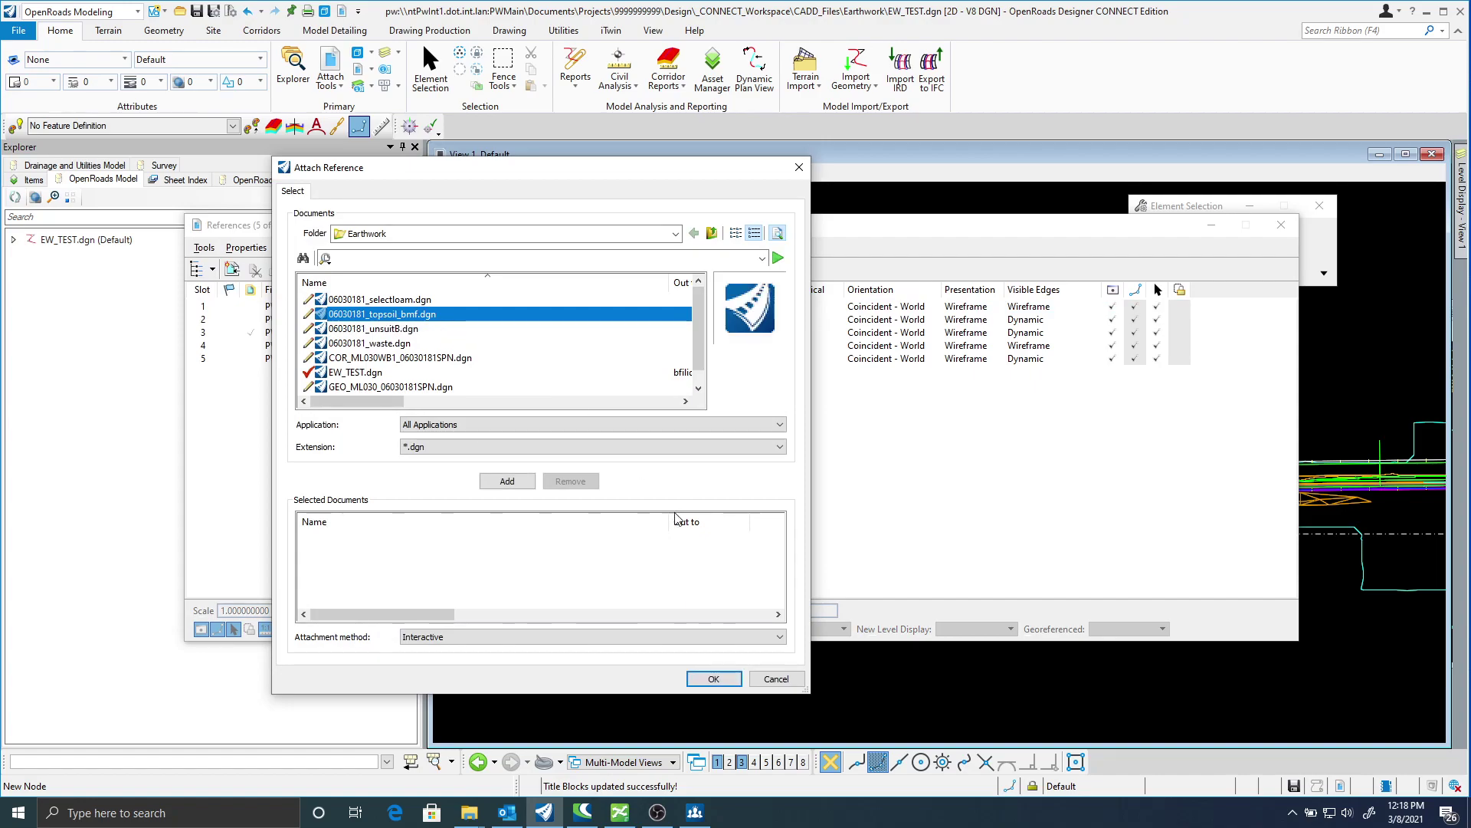
pyautogui.click(724, 682)
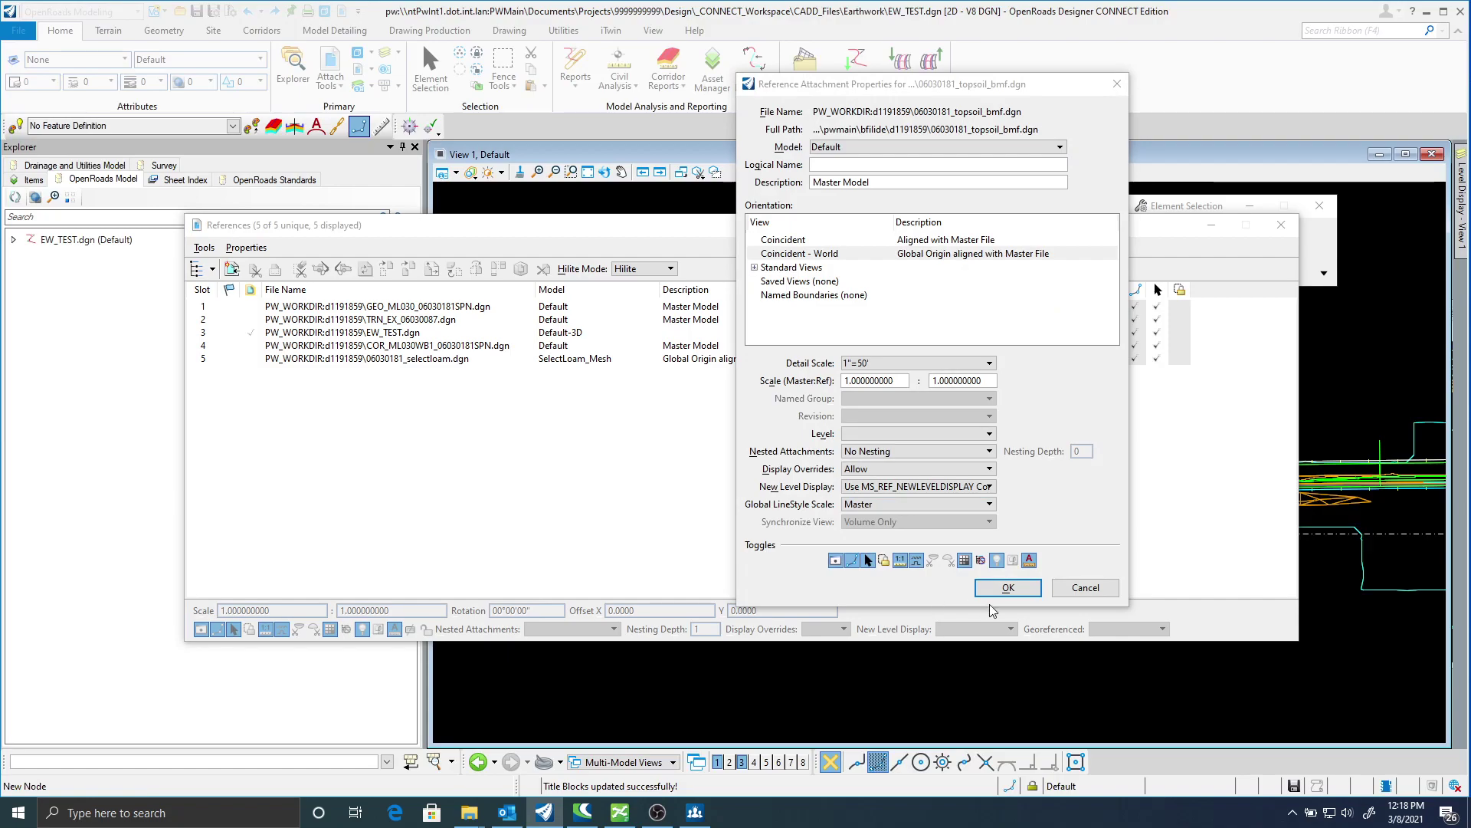
pyautogui.click(1010, 589)
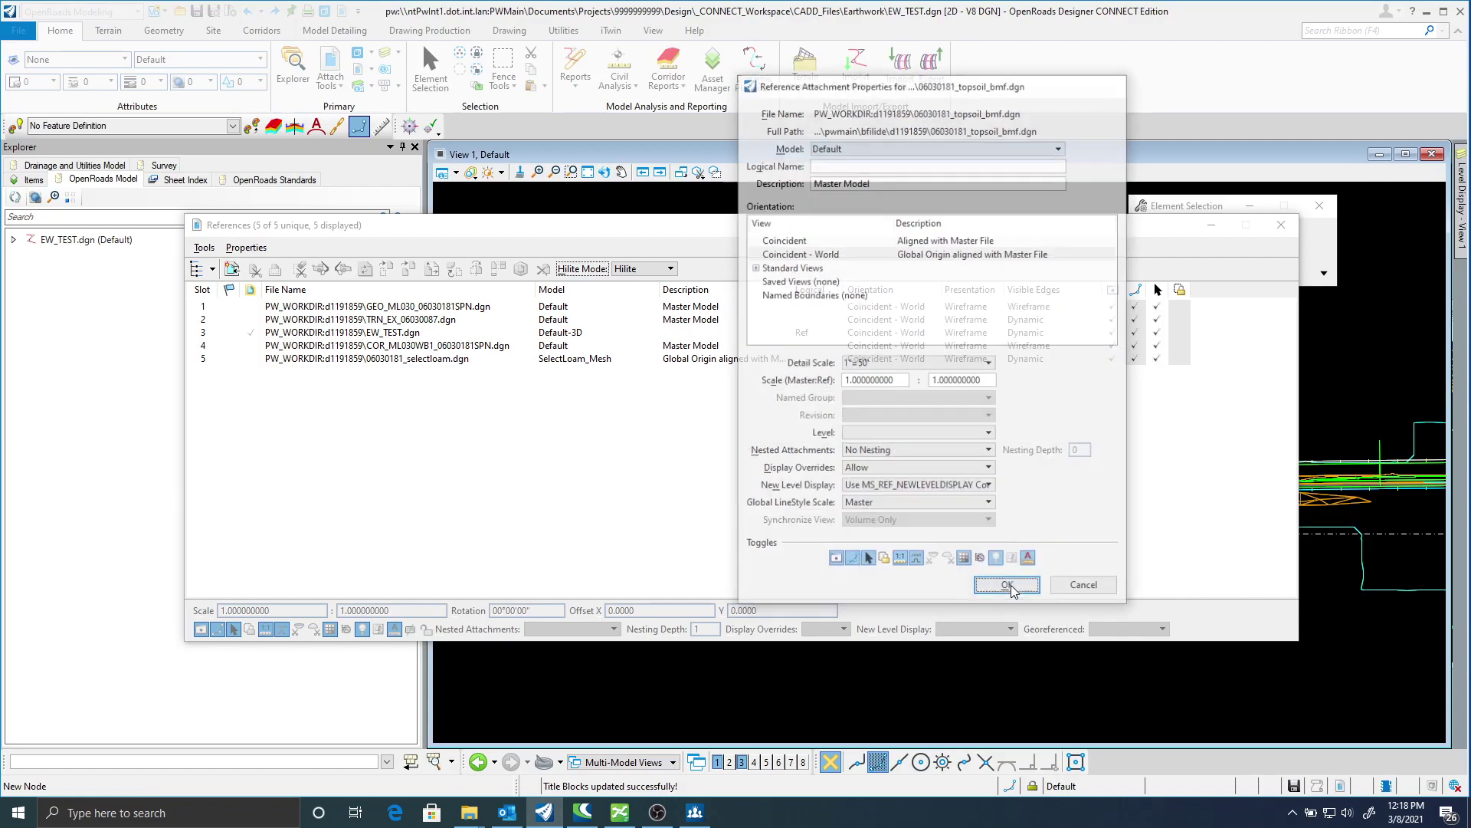
pyautogui.click(1281, 225)
pyautogui.scroll(-2, 934, 417)
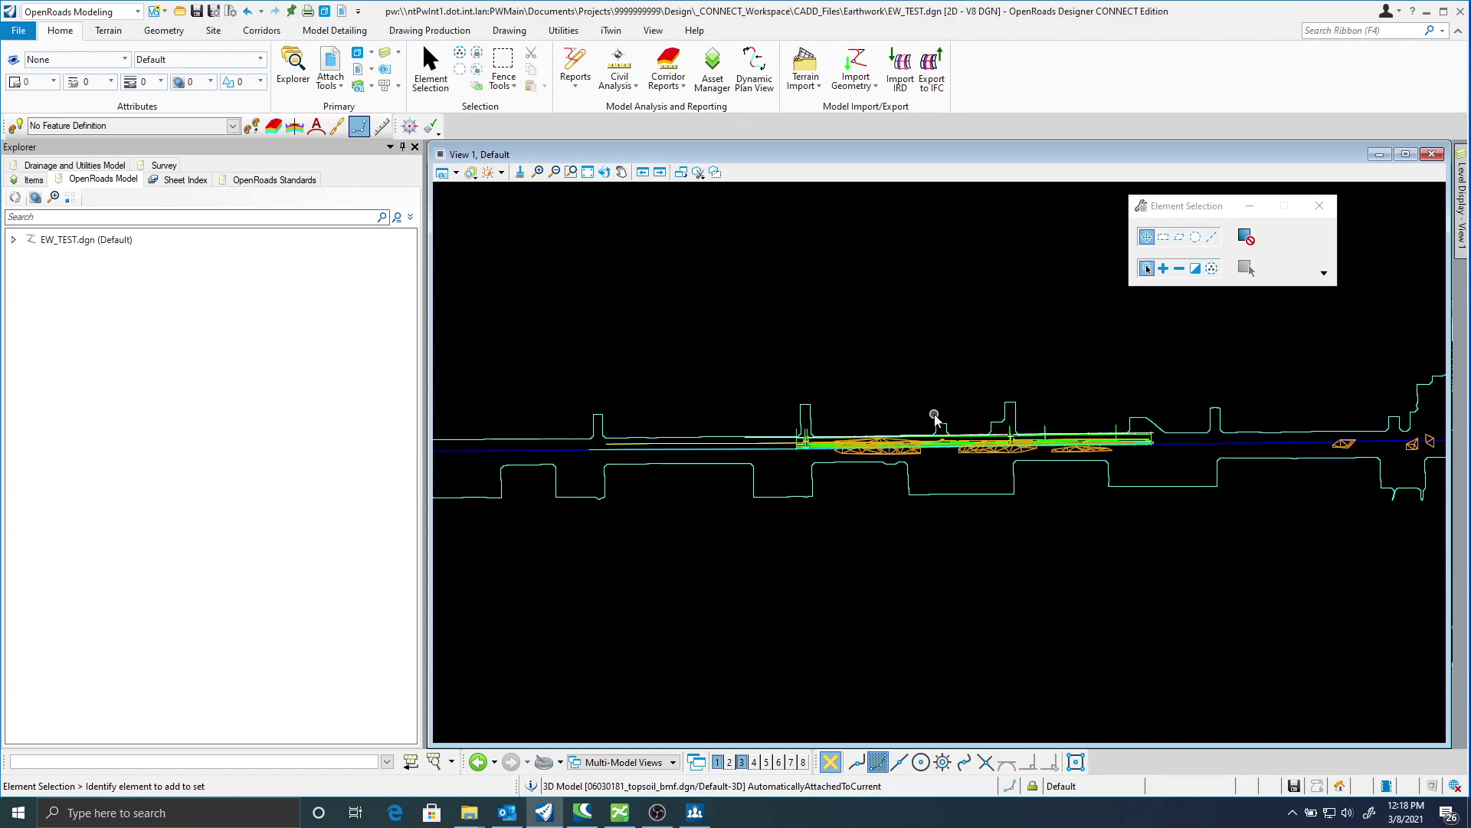
pyautogui.scroll(3, 912, 426)
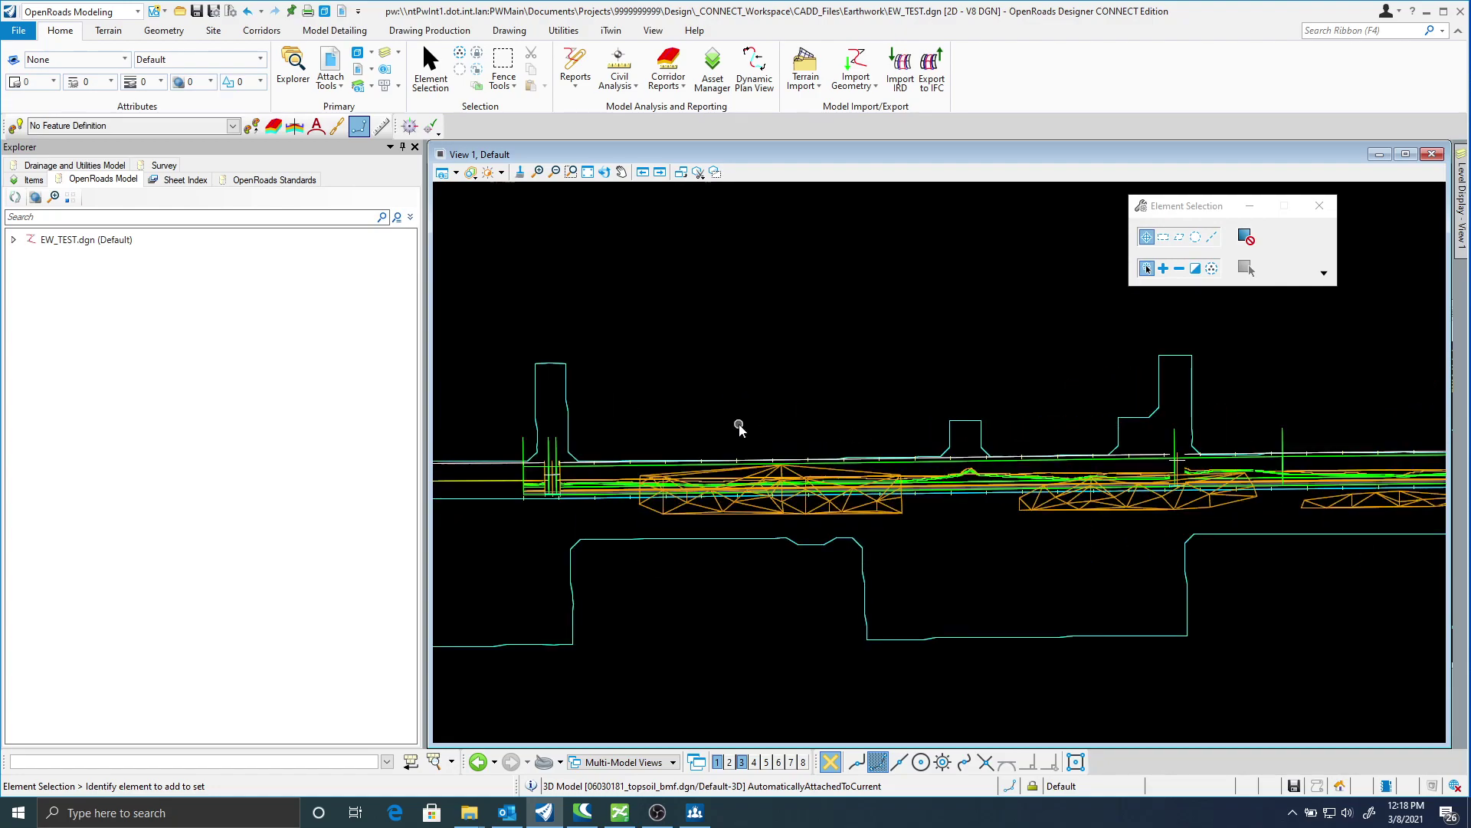
pyautogui.moveTo(739, 425); pyautogui.dragTo(847, 426, button='middle')
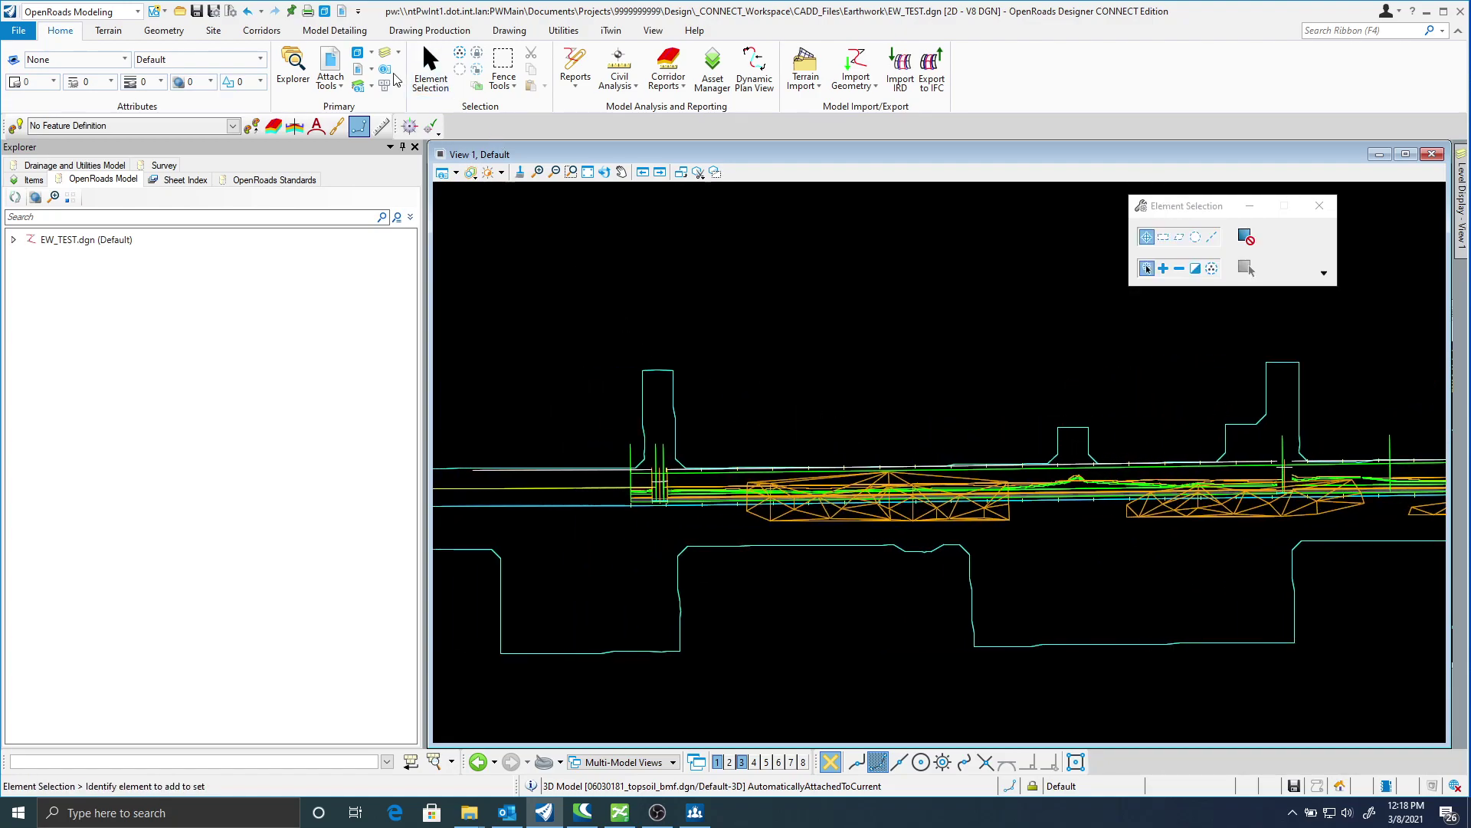
# Change the referenced model of 06030181_topsoil_bmf.dgn to Topsoil Mesh and check the mesh in the plan view.
pyautogui.click(331, 67)
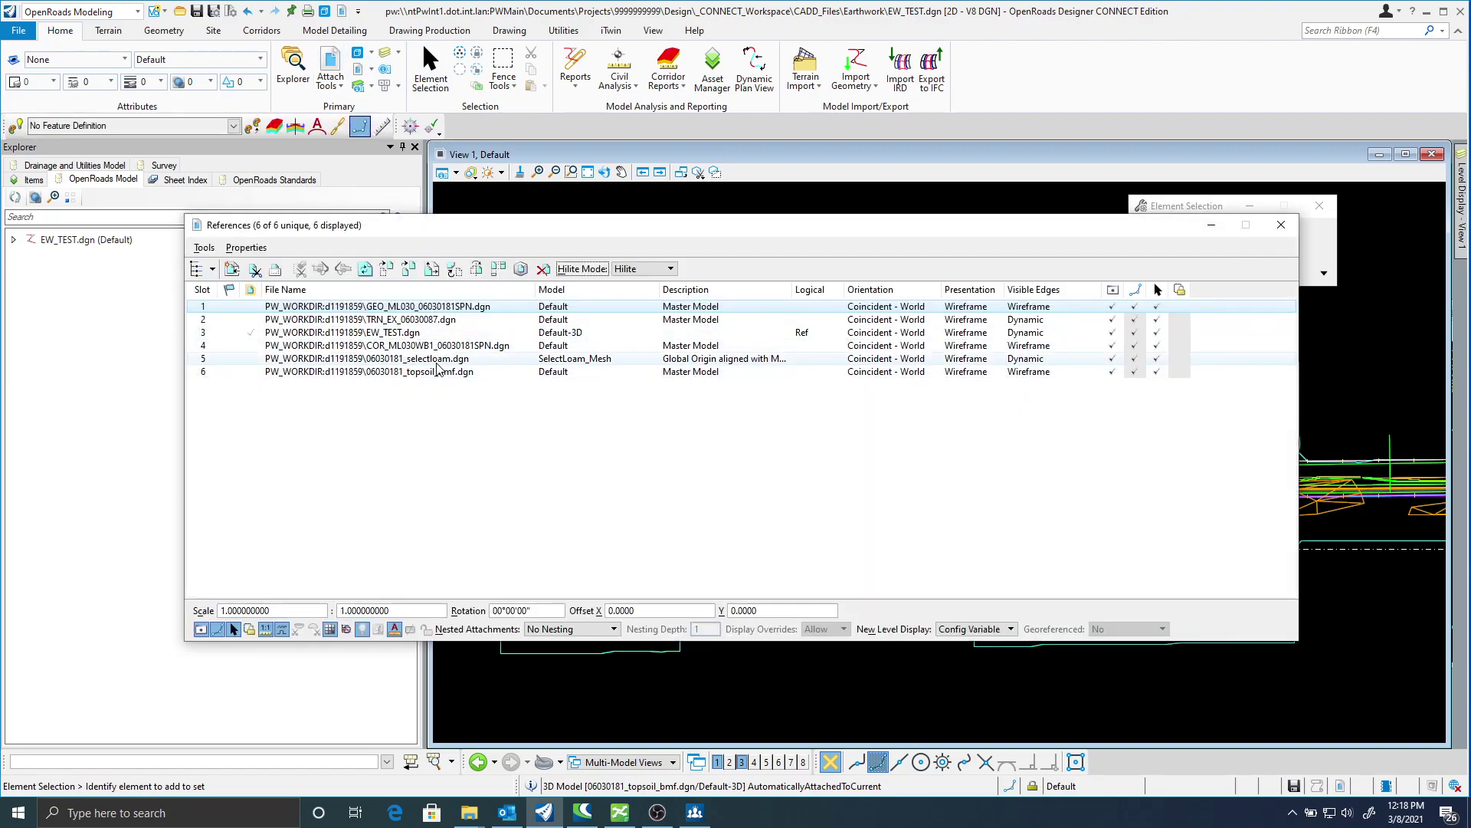
pyautogui.doubleClick(459, 372)
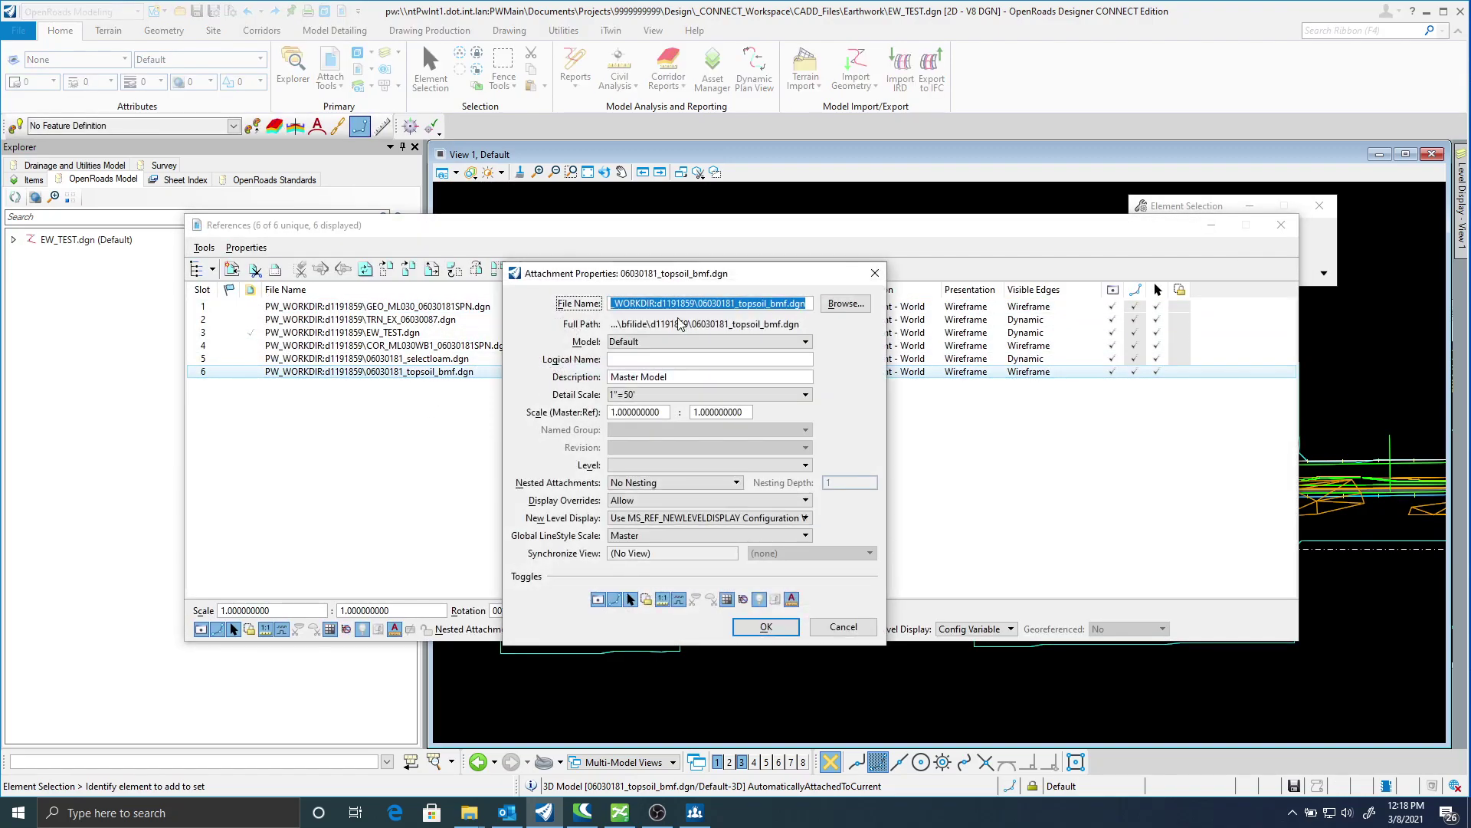
pyautogui.click(671, 343)
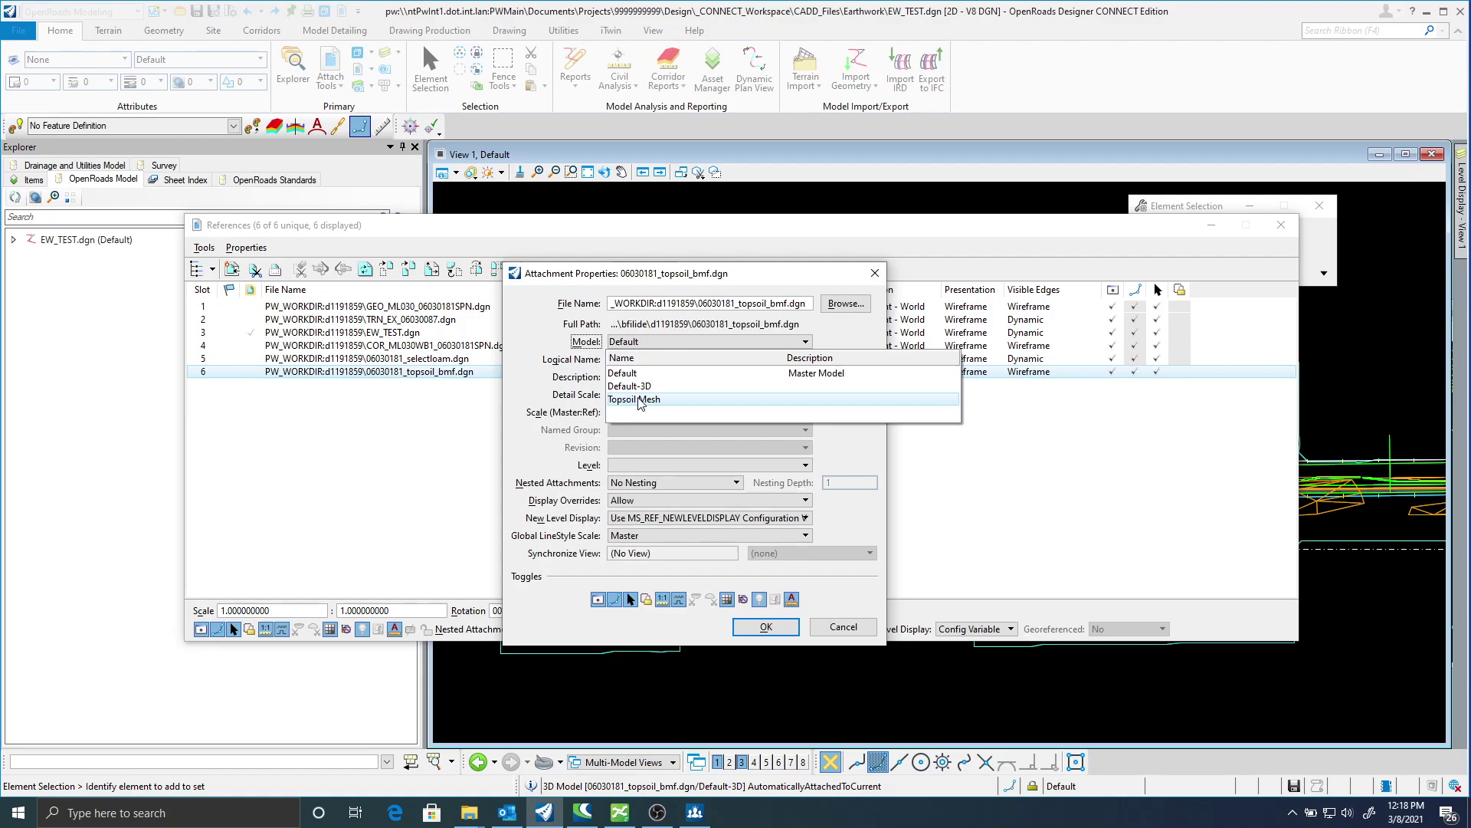
pyautogui.click(636, 399)
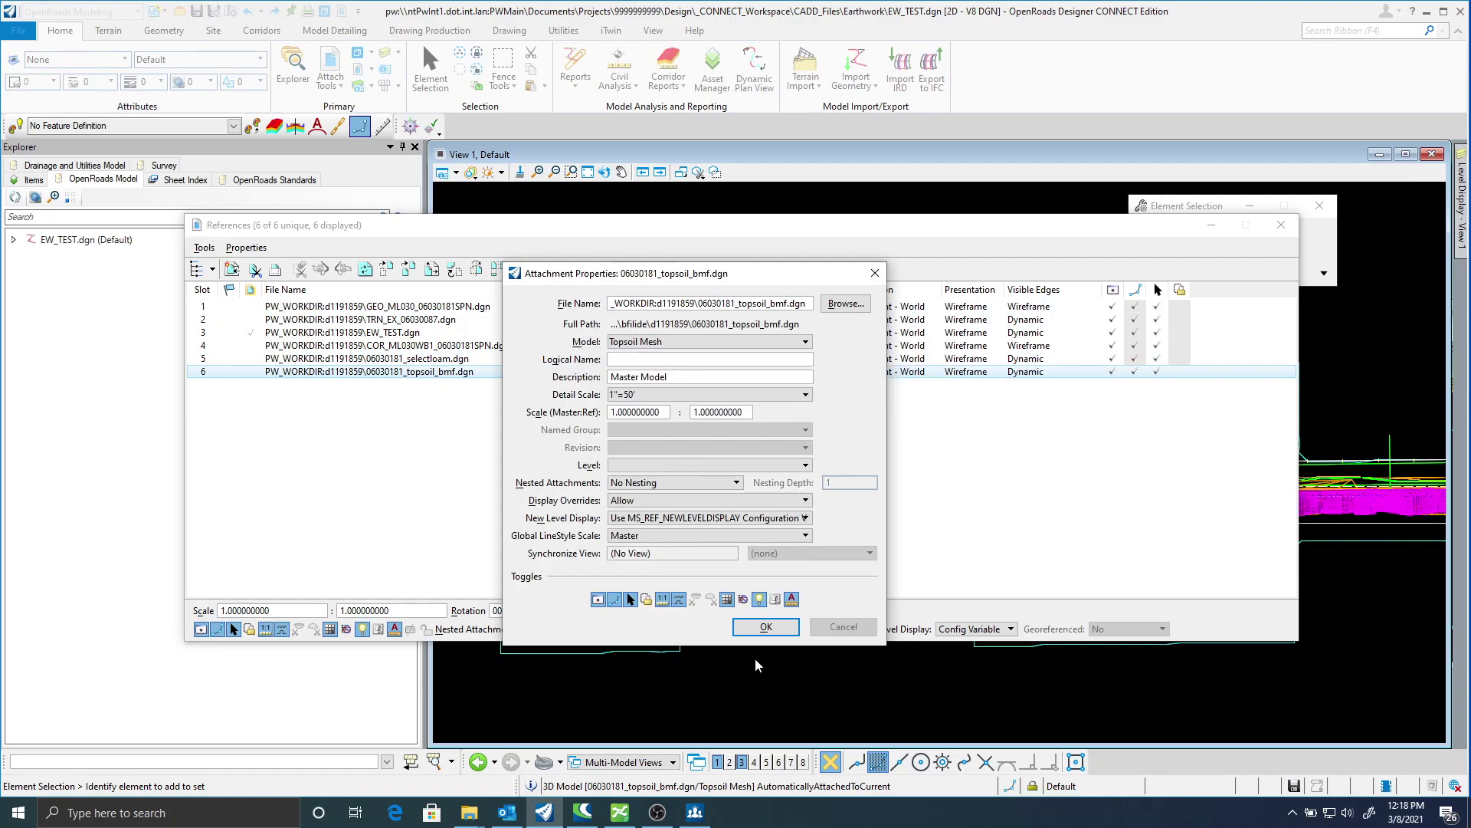
pyautogui.click(766, 626)
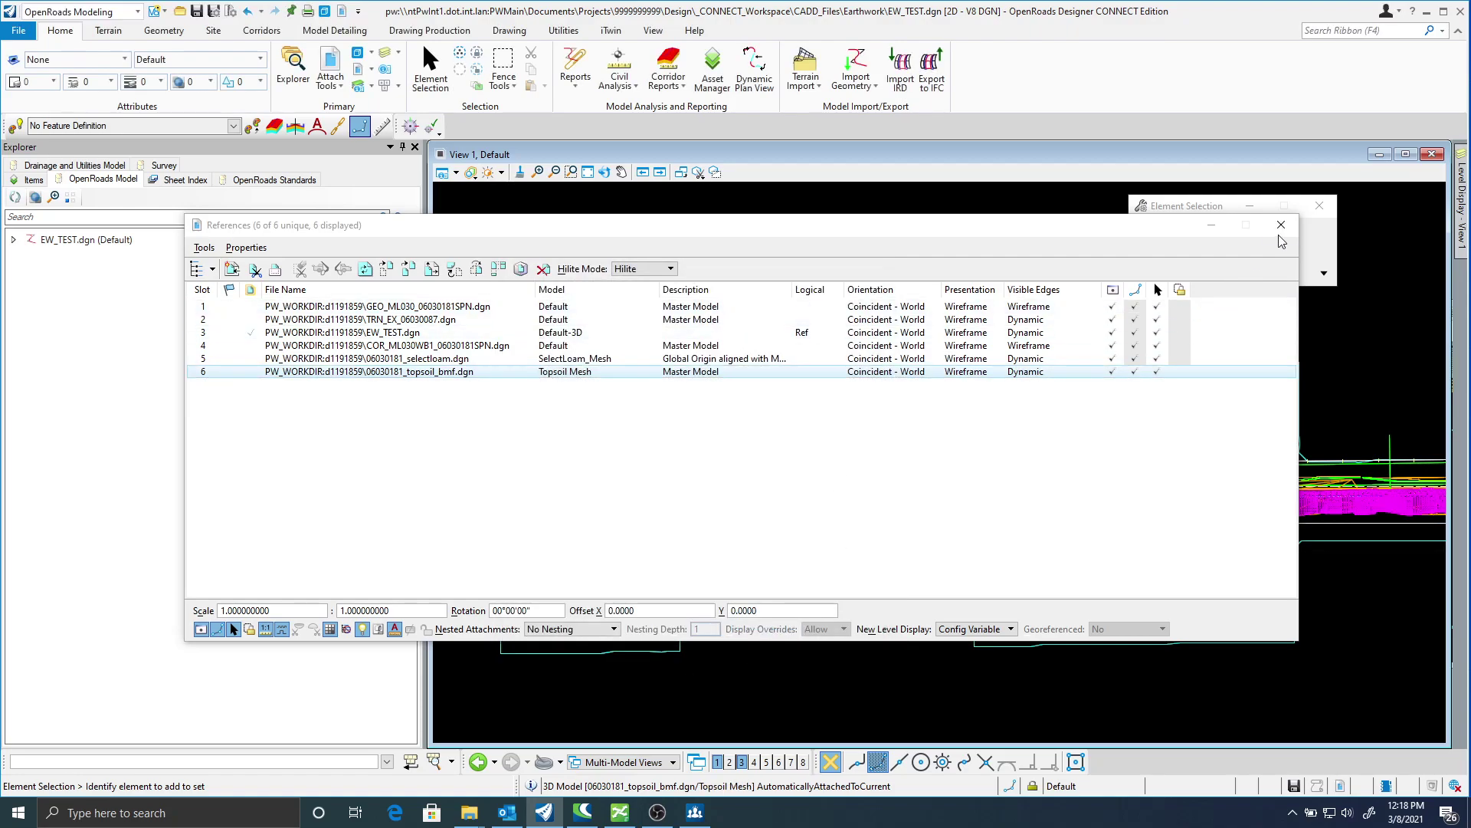
pyautogui.click(1281, 225)
pyautogui.scroll(-3, 752, 371)
pyautogui.scroll(4, 1157, 474)
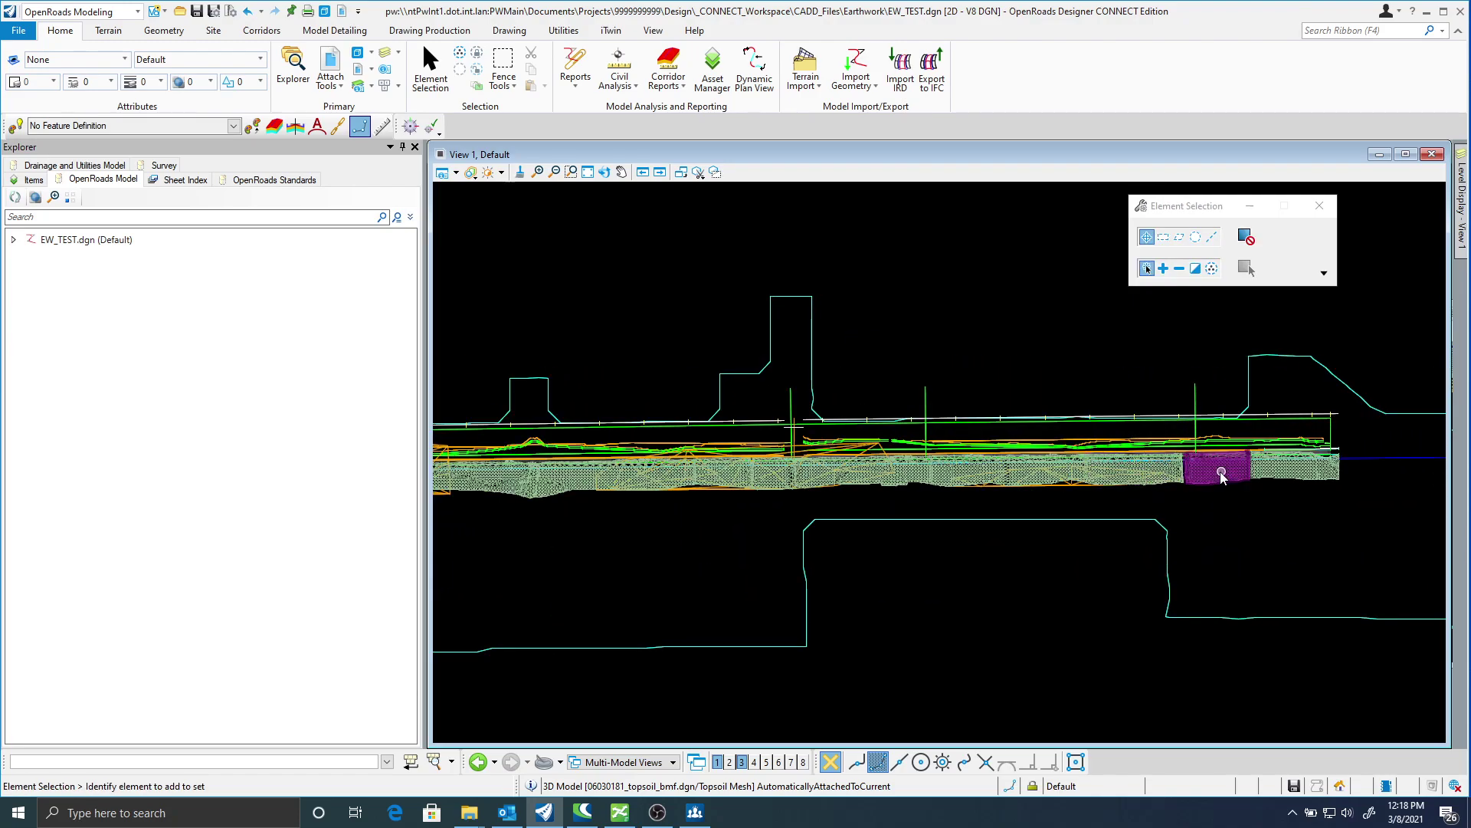
pyautogui.moveTo(820, 477)
pyautogui.mouseDown(button='middle')
pyautogui.moveTo(637, 533)
pyautogui.moveTo(1014, 536)
pyautogui.moveTo(779, 538)
pyautogui.moveTo(720, 475)
pyautogui.mouseUp(button='middle')
pyautogui.scroll(2, 761, 518)
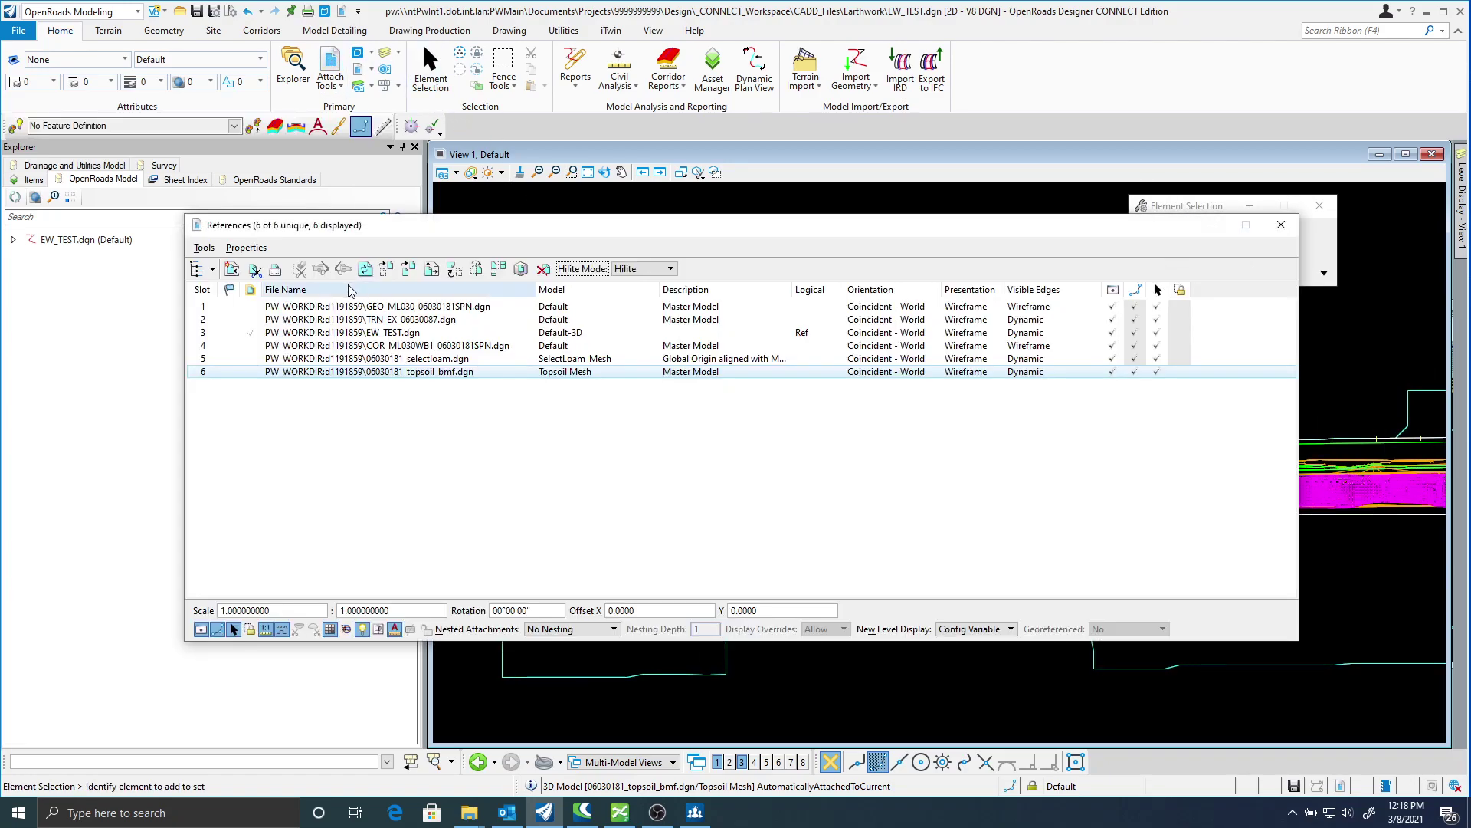
# Attach the UnsuitableB_mesh model of 06030181_unsuitB.dgn as a Coincident - World reference.
pyautogui.click(204, 247)
pyautogui.click(484, 433)
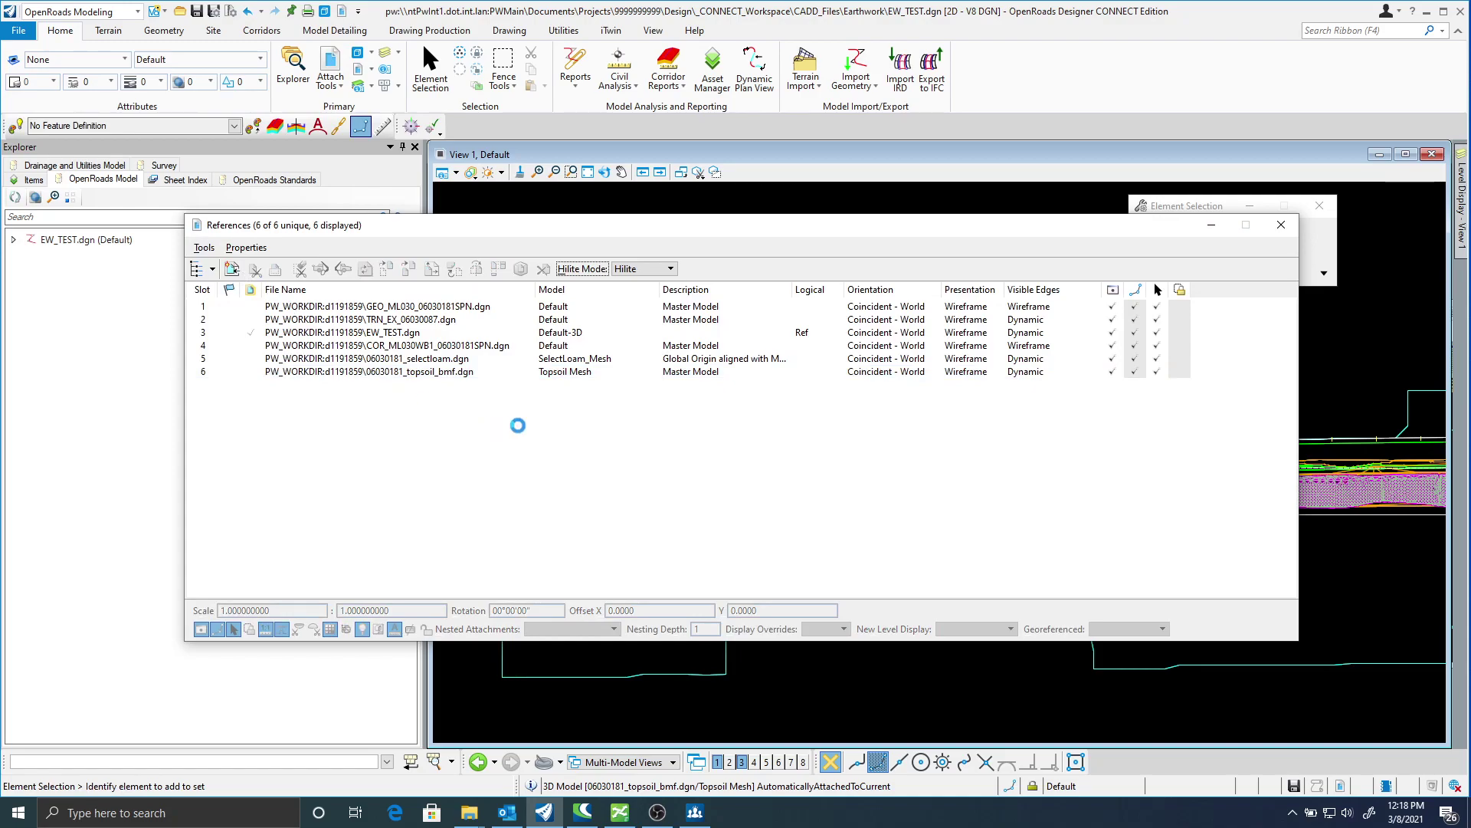
pyautogui.click(401, 335)
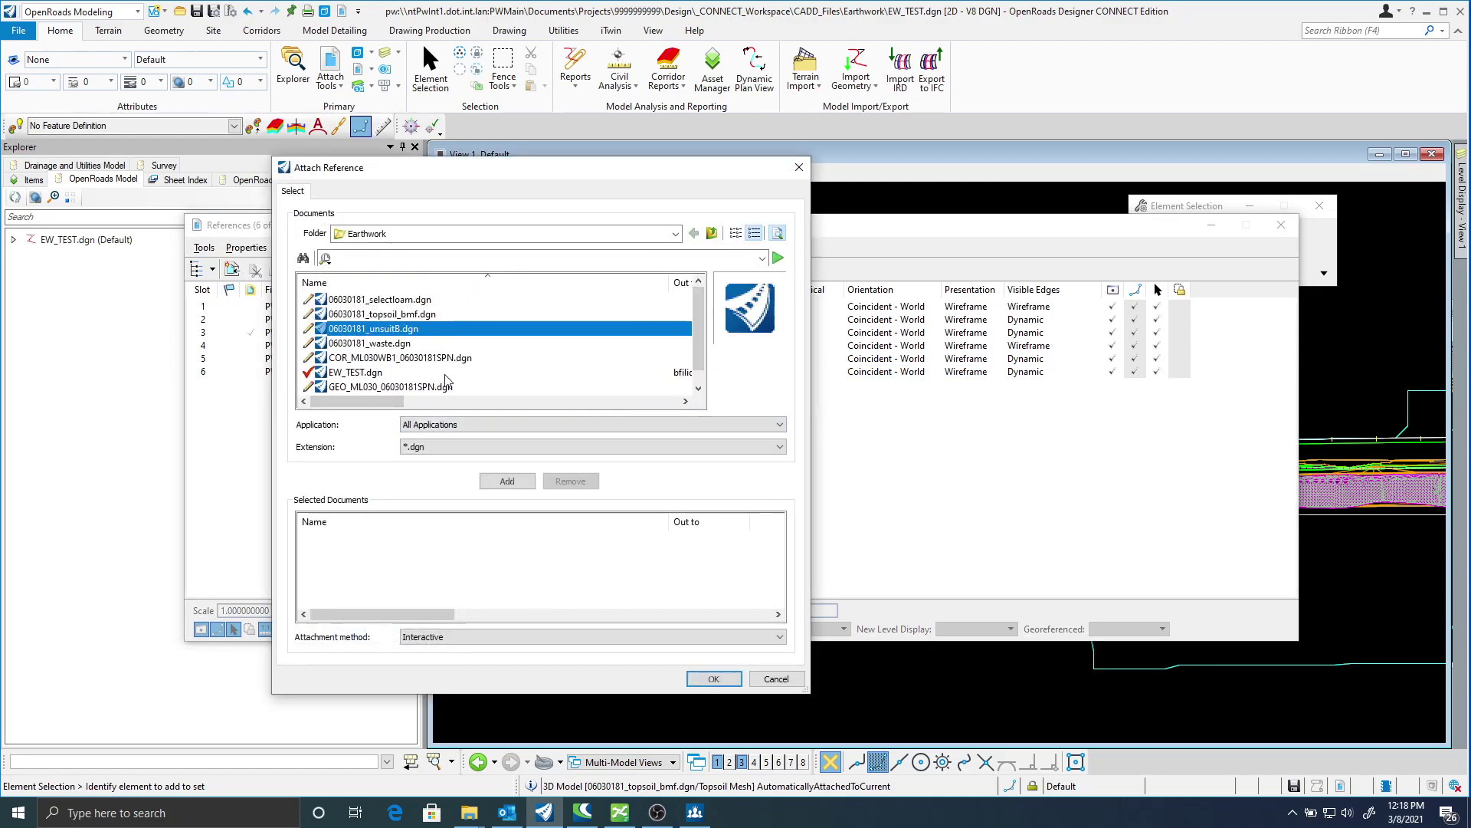
pyautogui.click(713, 678)
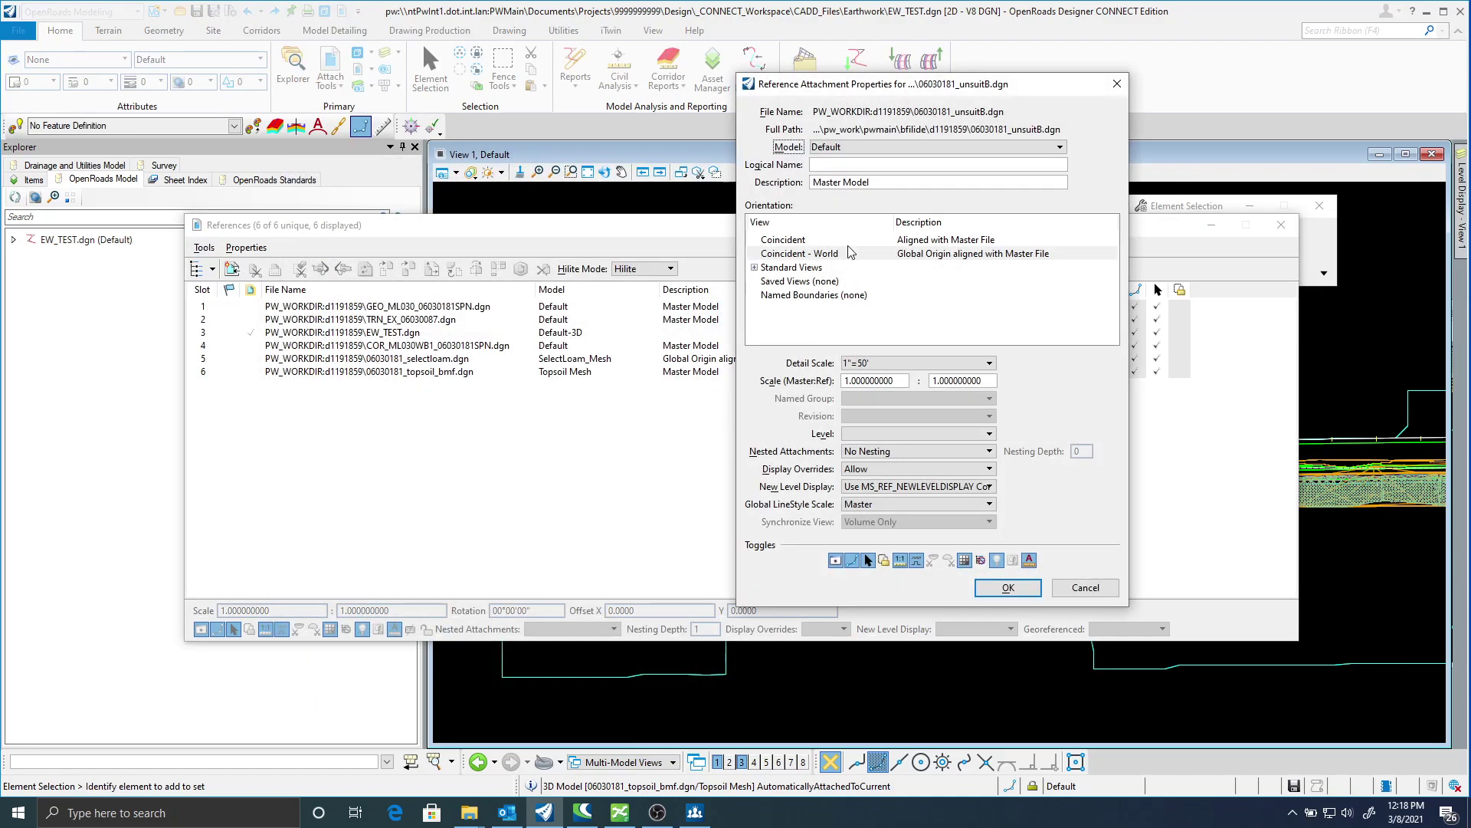
pyautogui.click(859, 150)
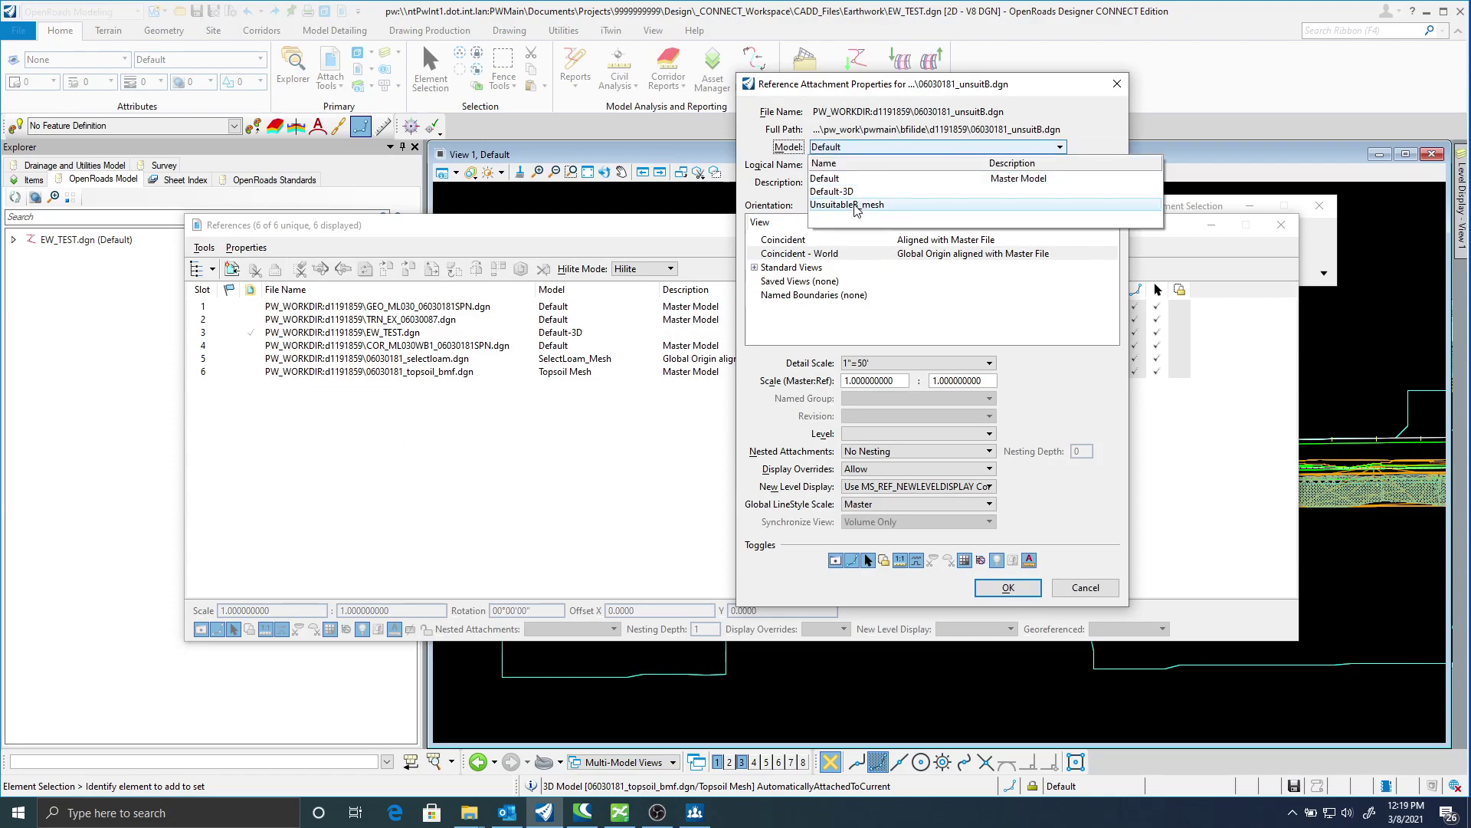
pyautogui.click(856, 205)
pyautogui.click(1010, 588)
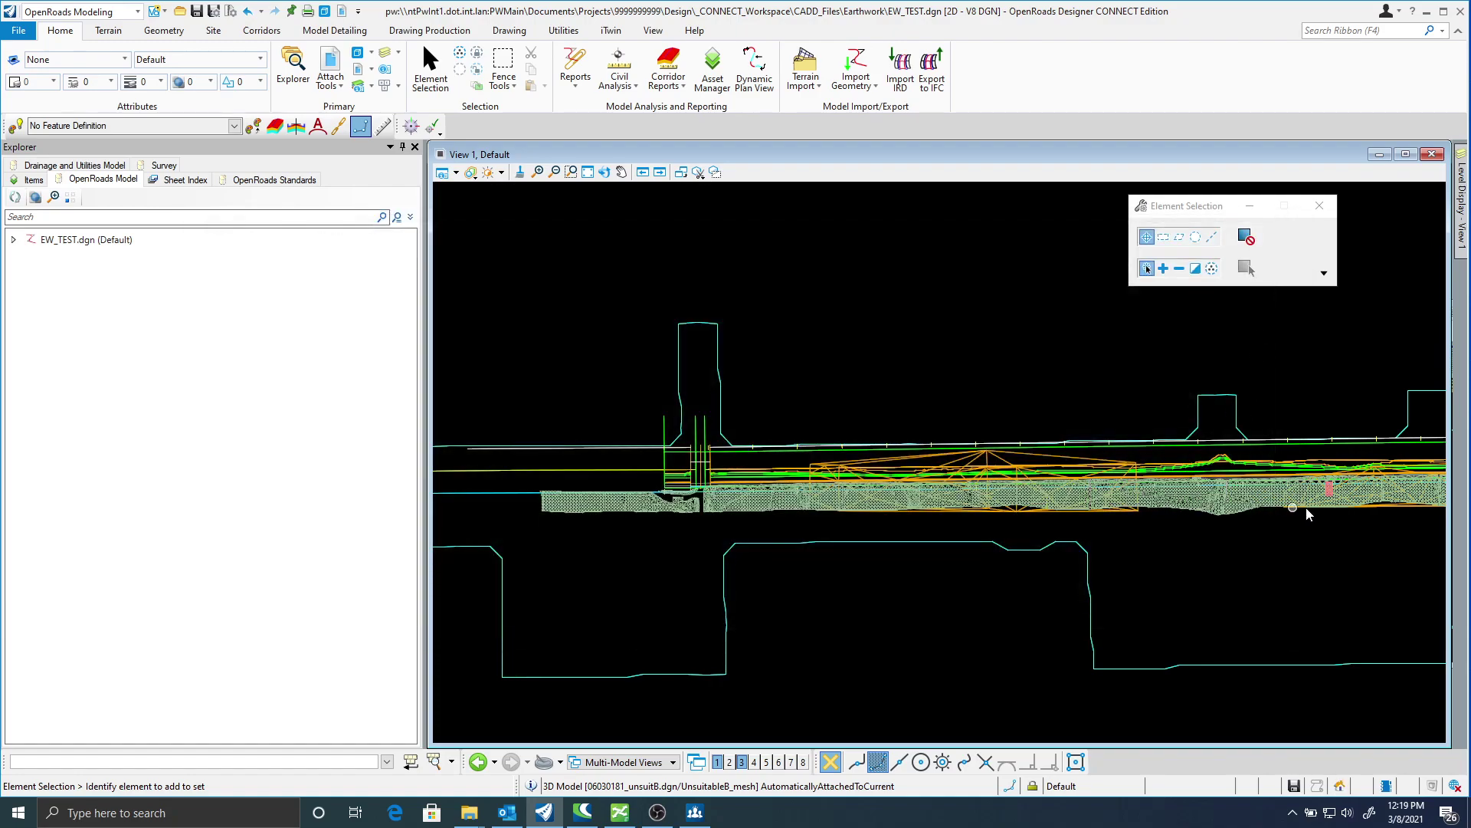
# Inspect the unsuitable B mesh along the corridor in the plan view.
pyautogui.scroll(8, 1308, 515)
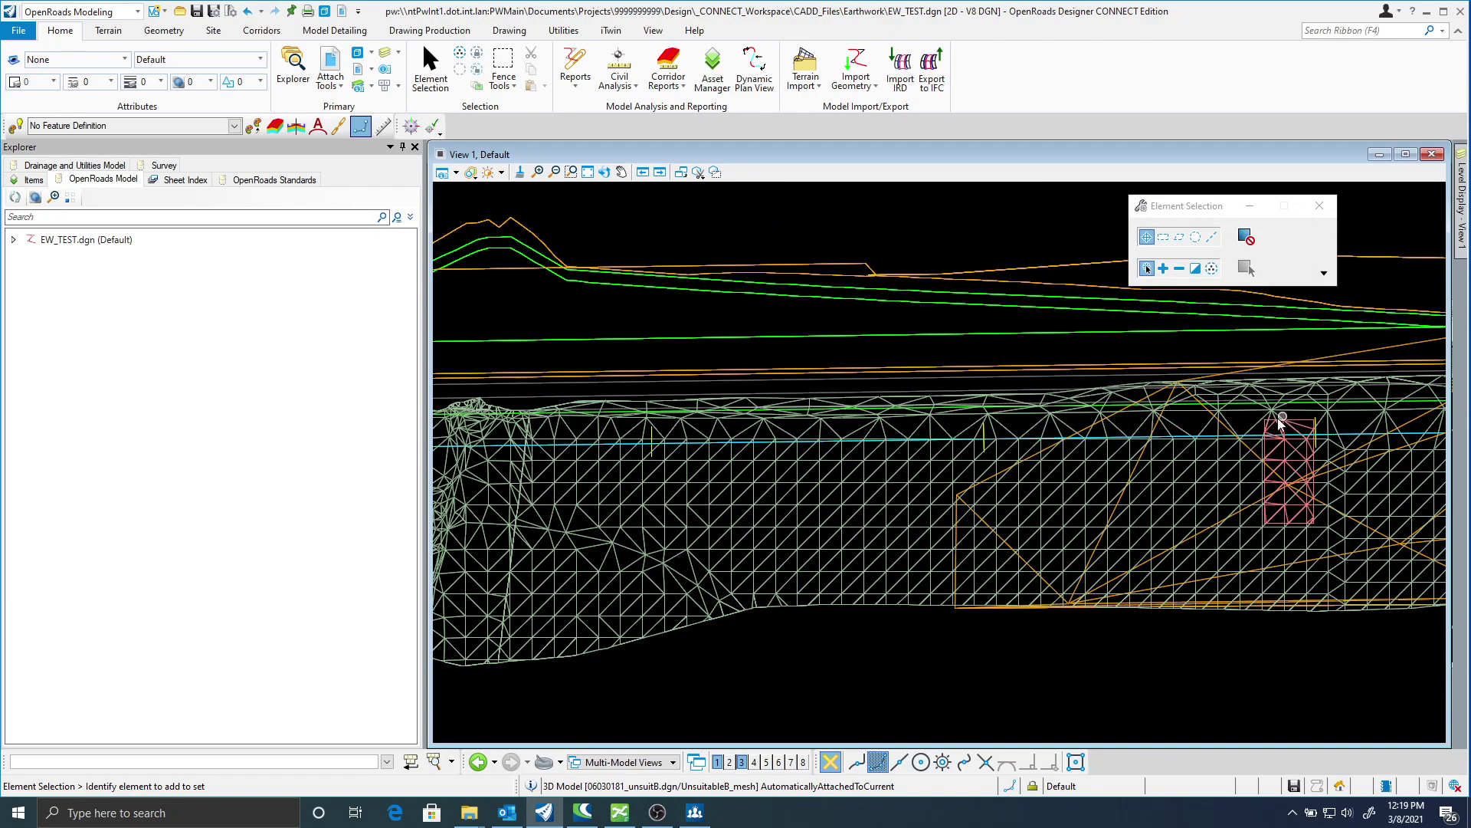
pyautogui.scroll(-6, 1313, 474)
pyautogui.moveTo(1106, 469); pyautogui.dragTo(1063, 542, button='middle')
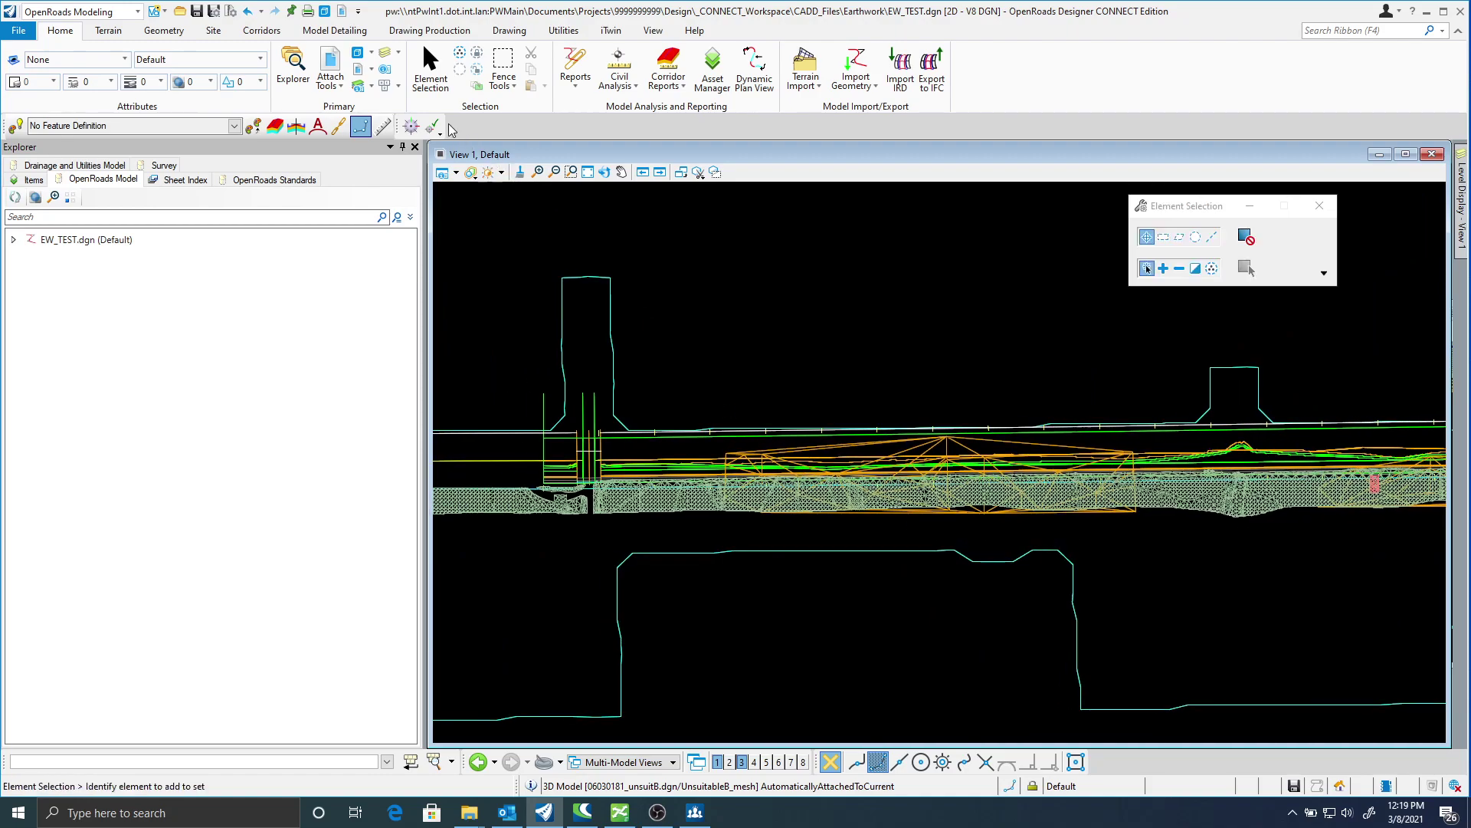
# Attach the Waste_mesh model of 06030181_waste.dgn as a Coincident - World reference.
pyautogui.click(330, 69)
pyautogui.click(204, 247)
pyautogui.click(252, 282)
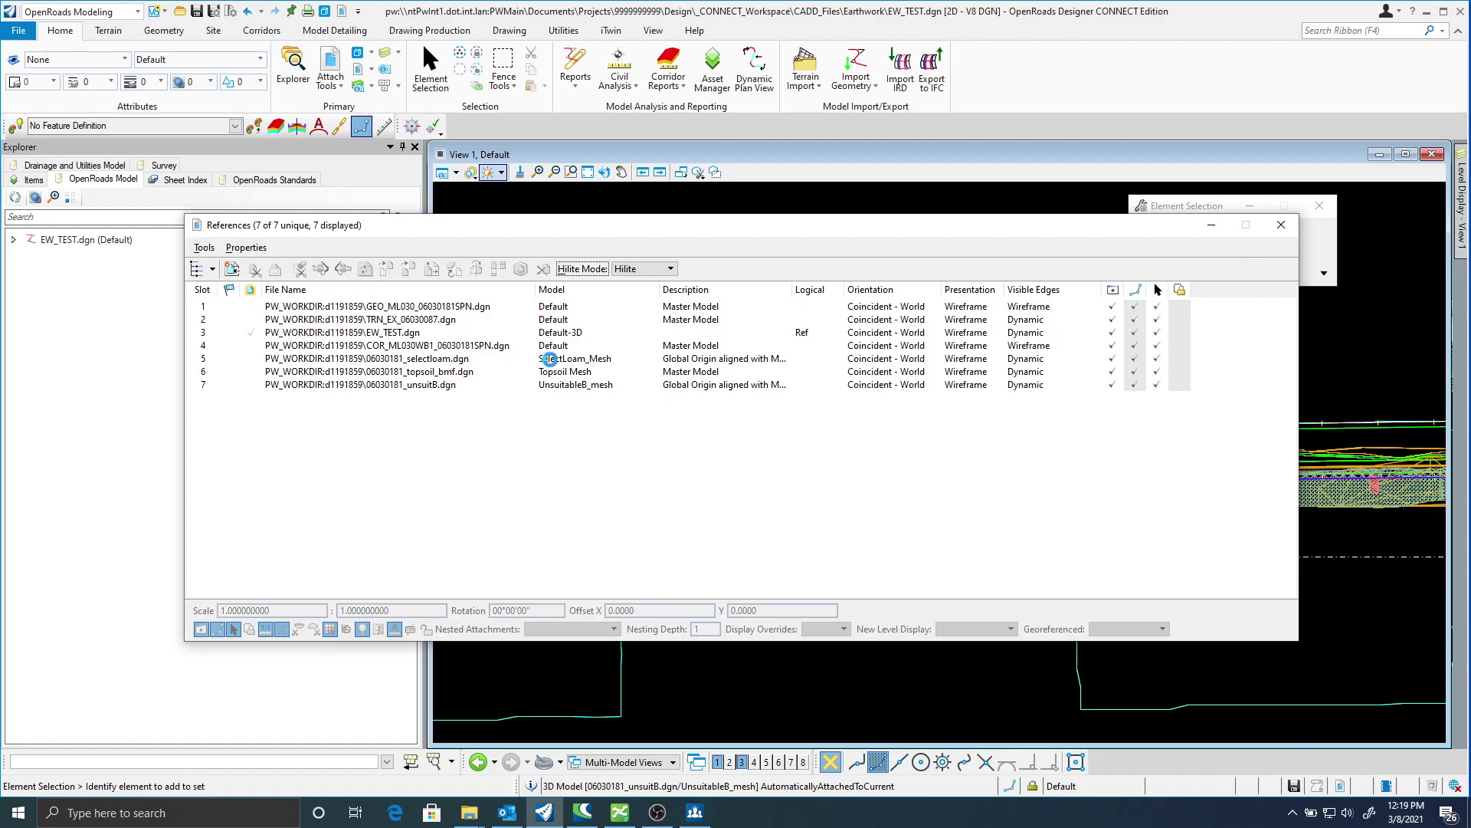
pyautogui.click(385, 345)
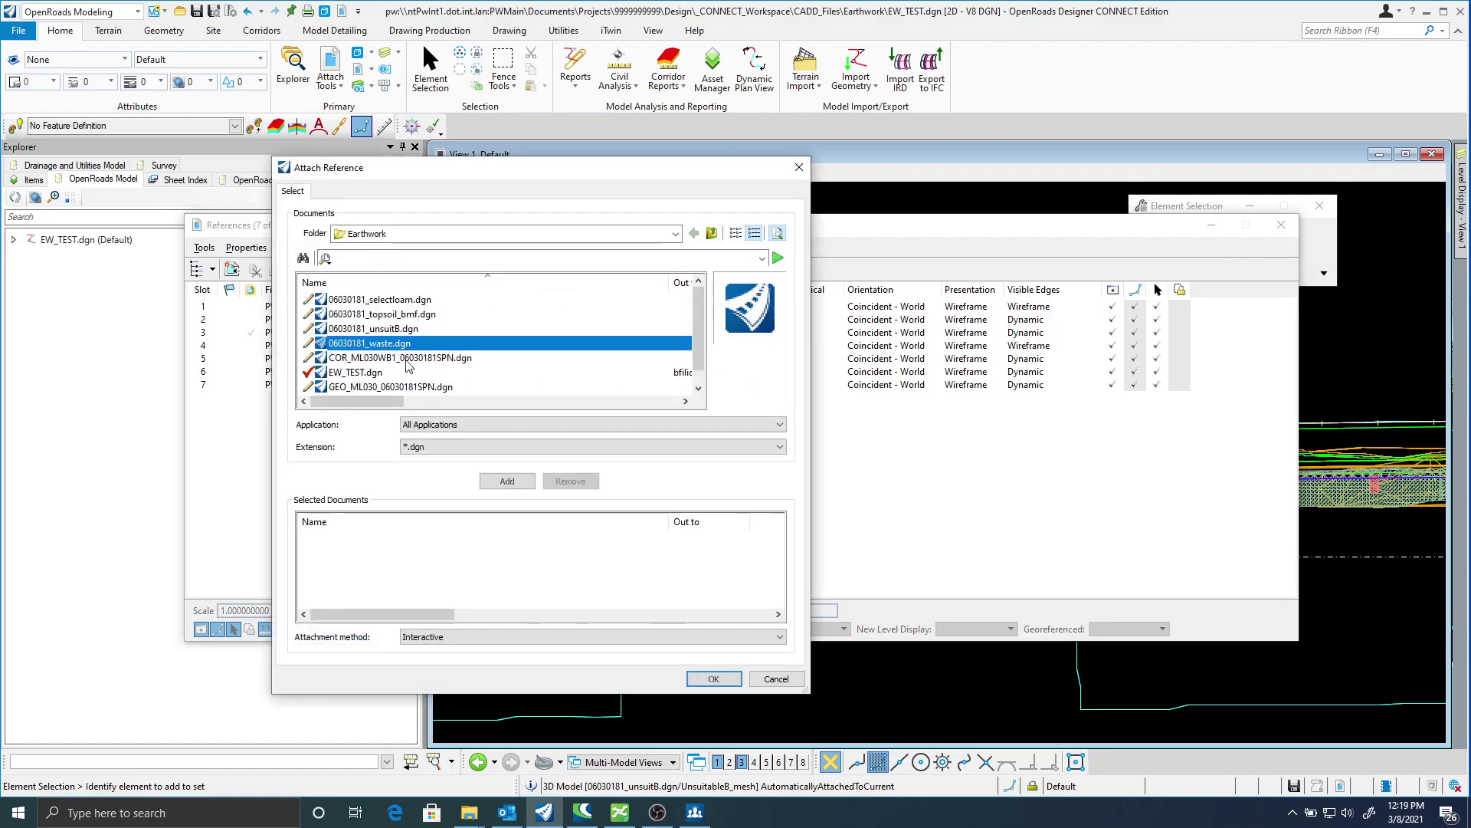
pyautogui.click(714, 678)
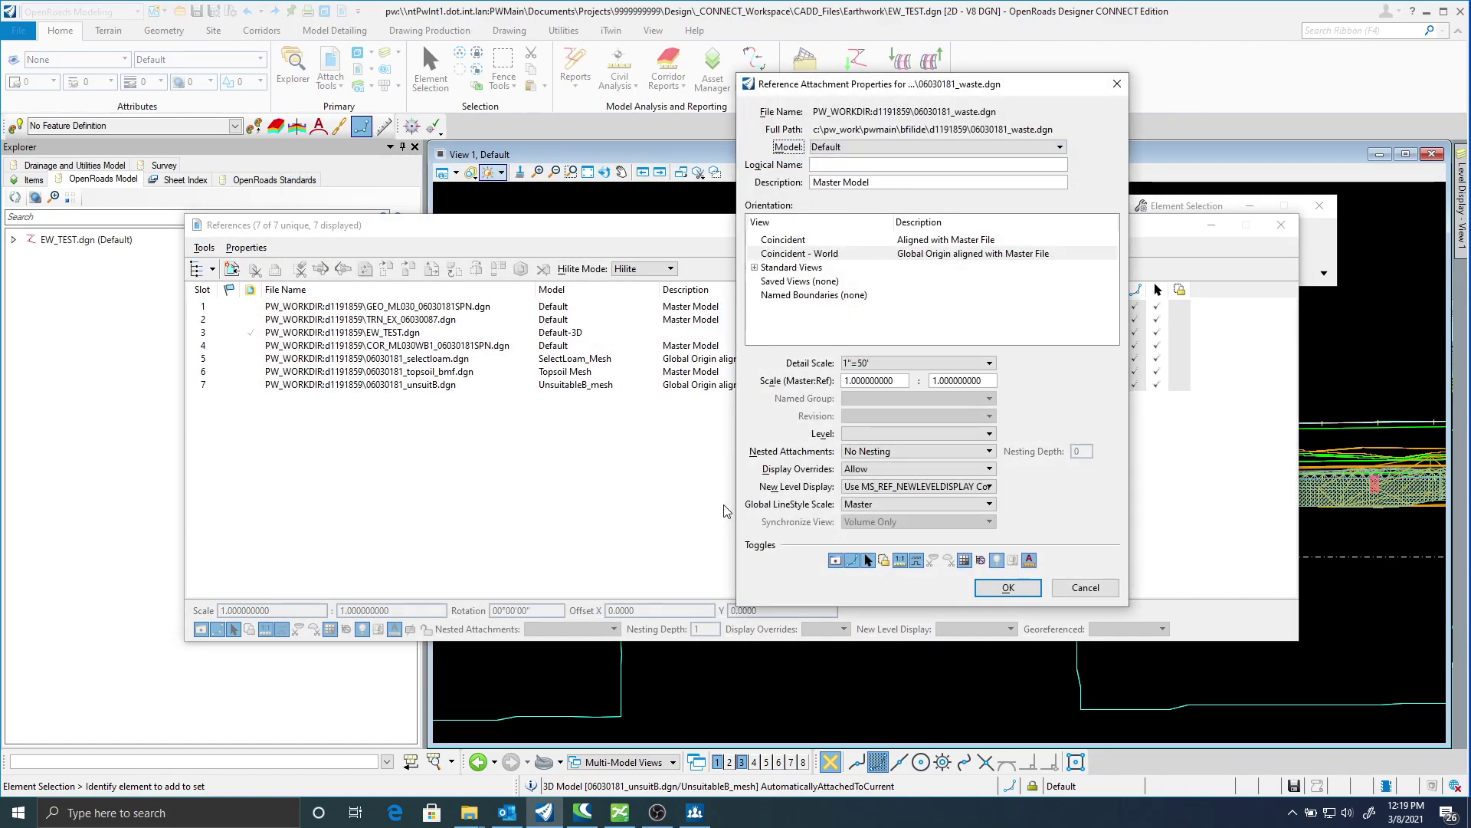
pyautogui.click(851, 146)
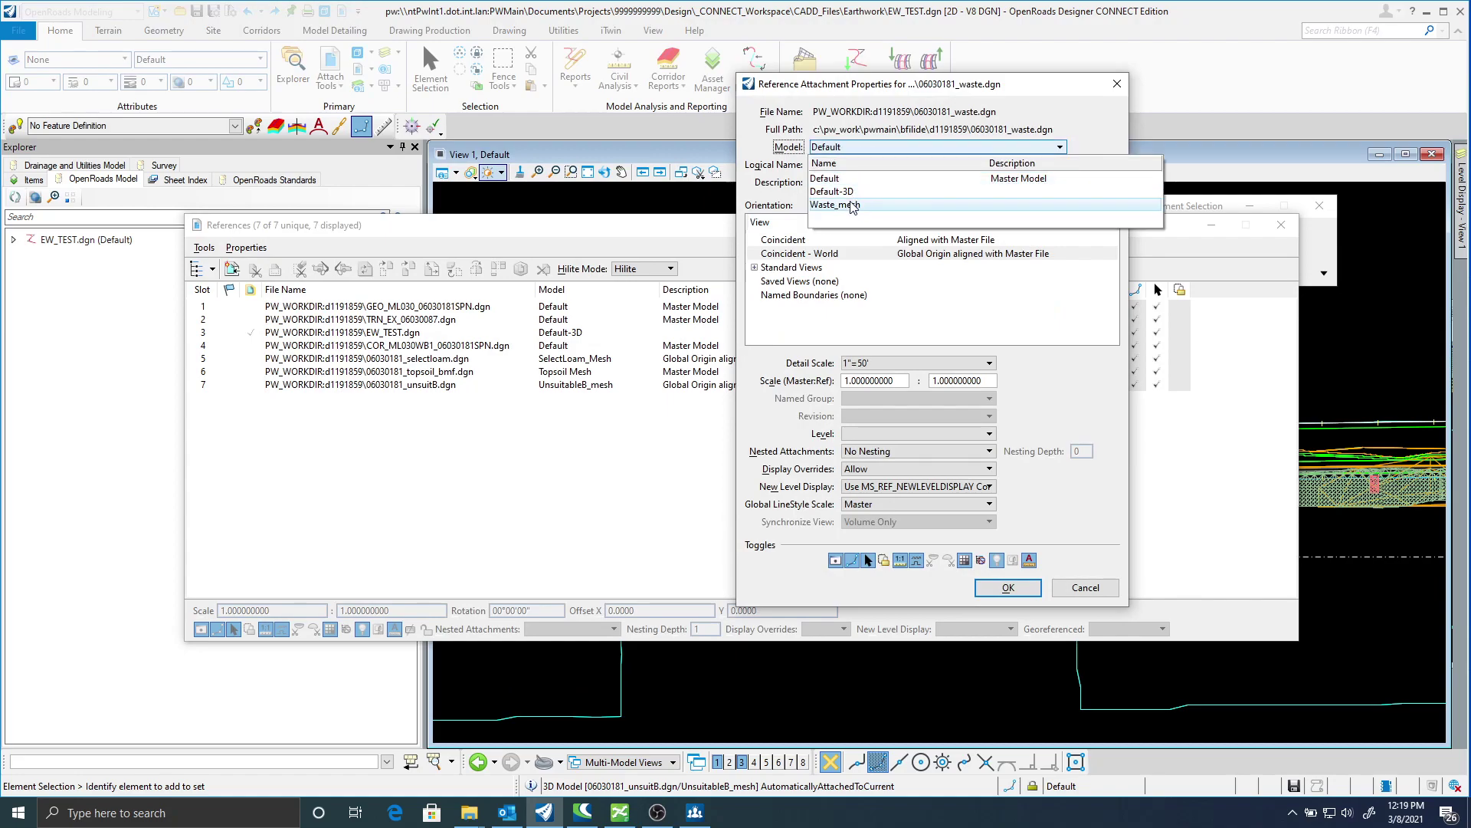
pyautogui.click(852, 206)
pyautogui.click(801, 253)
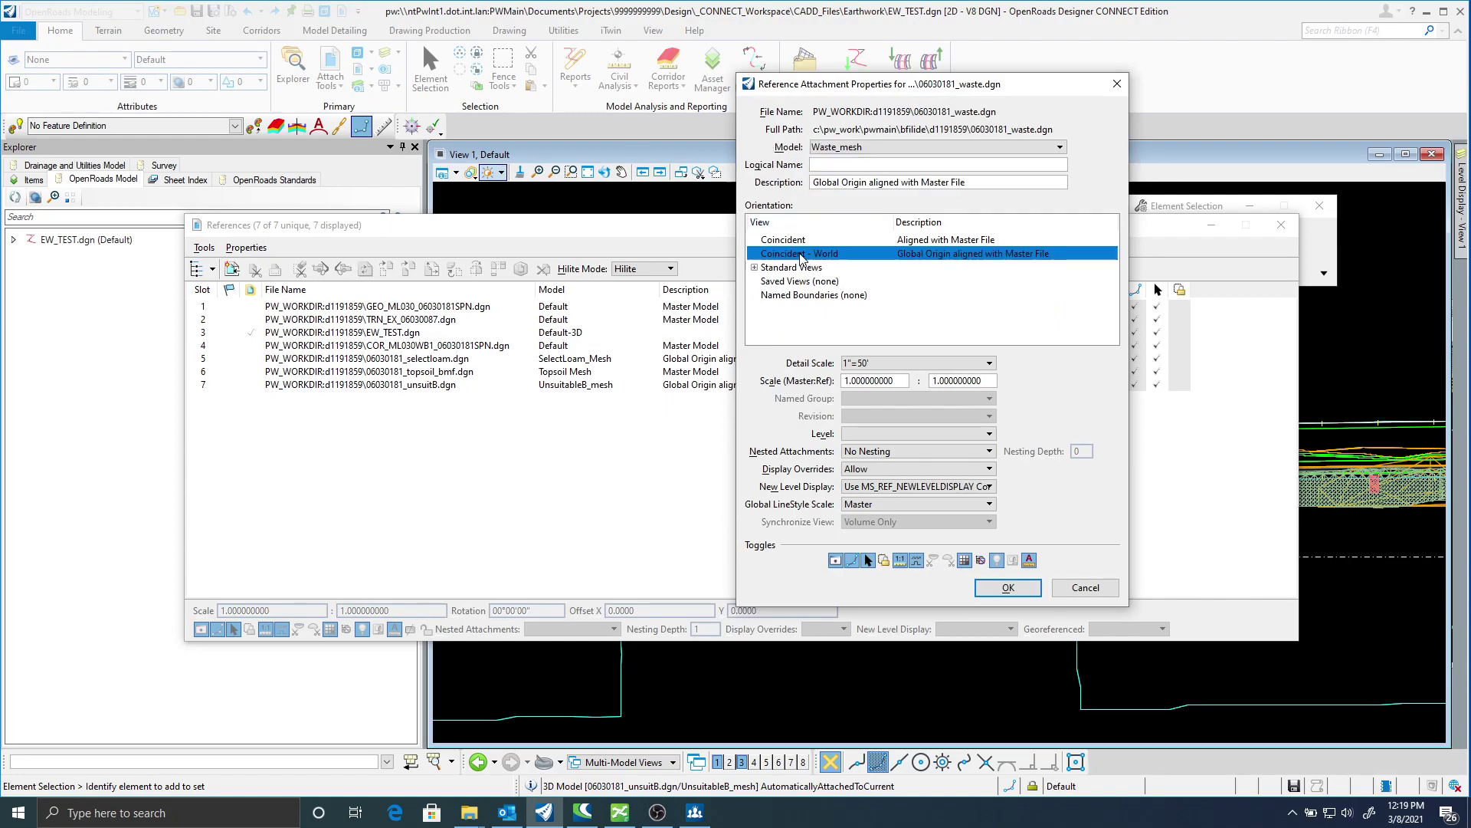
pyautogui.click(1008, 587)
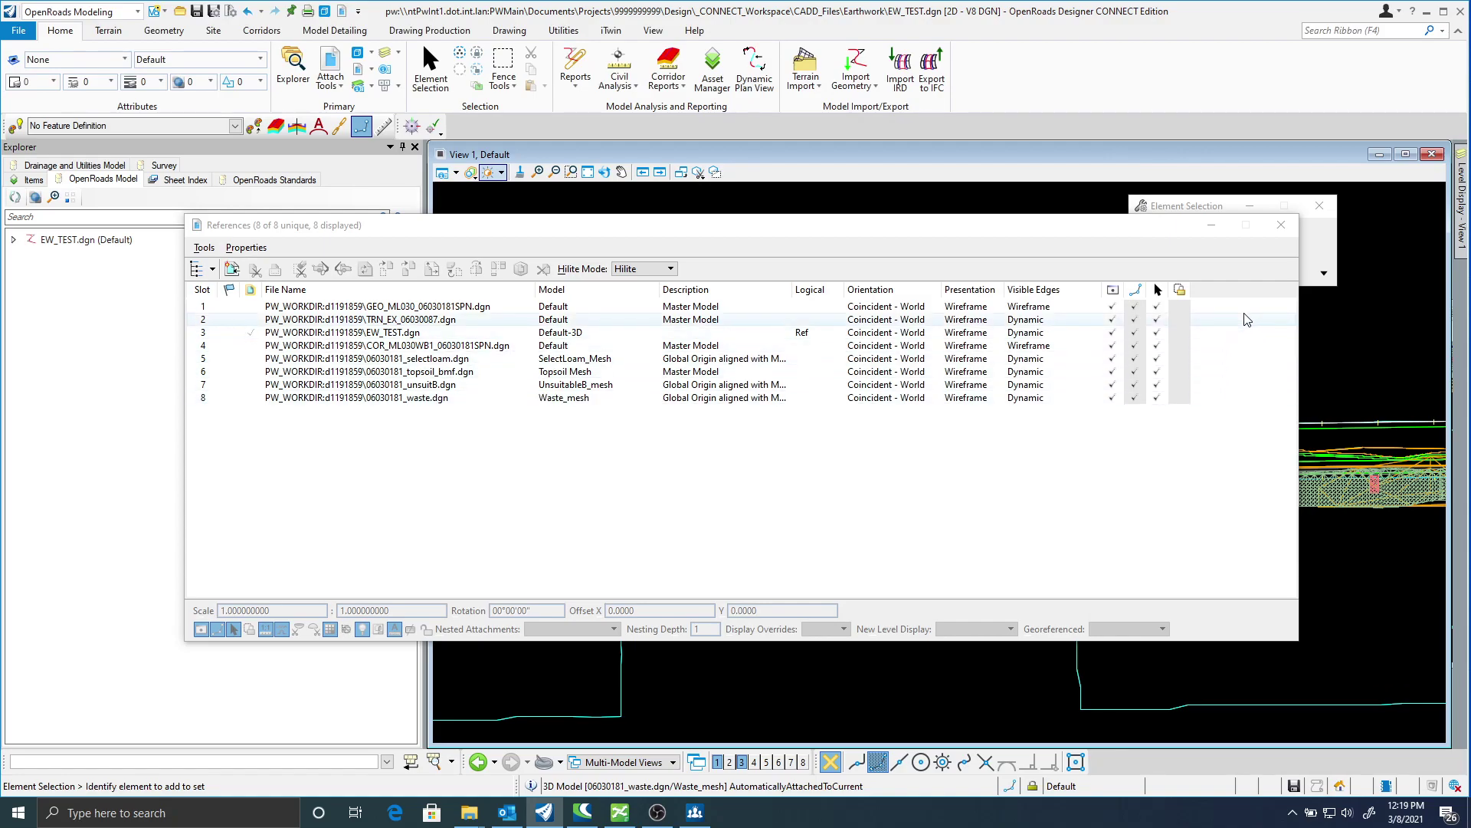
pyautogui.click(1279, 225)
# Inspect the waste meshes along the corridor in the plan view and in the rotated 3D view.
pyautogui.scroll(-2, 978, 409)
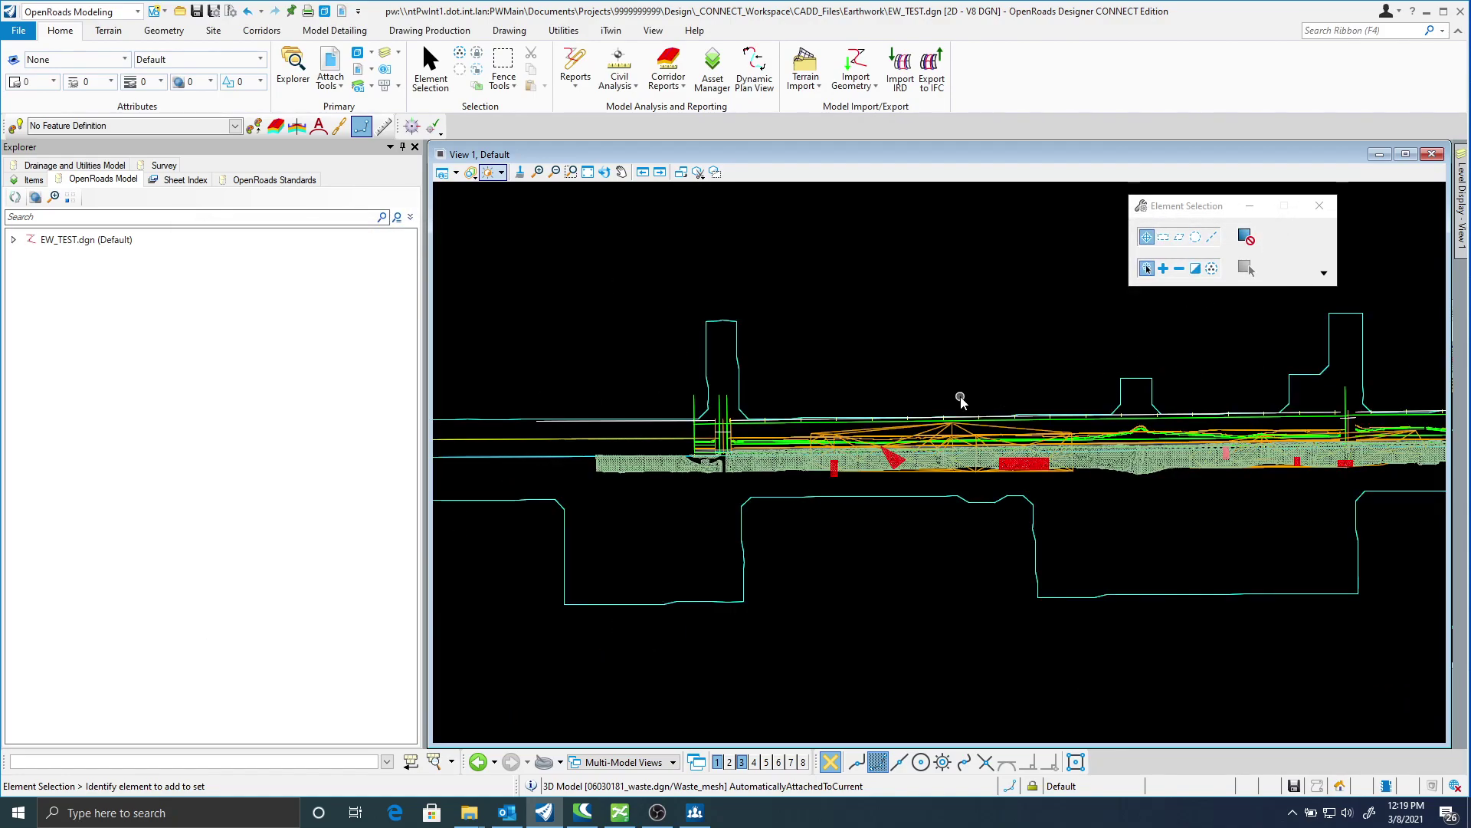
pyautogui.scroll(3, 843, 481)
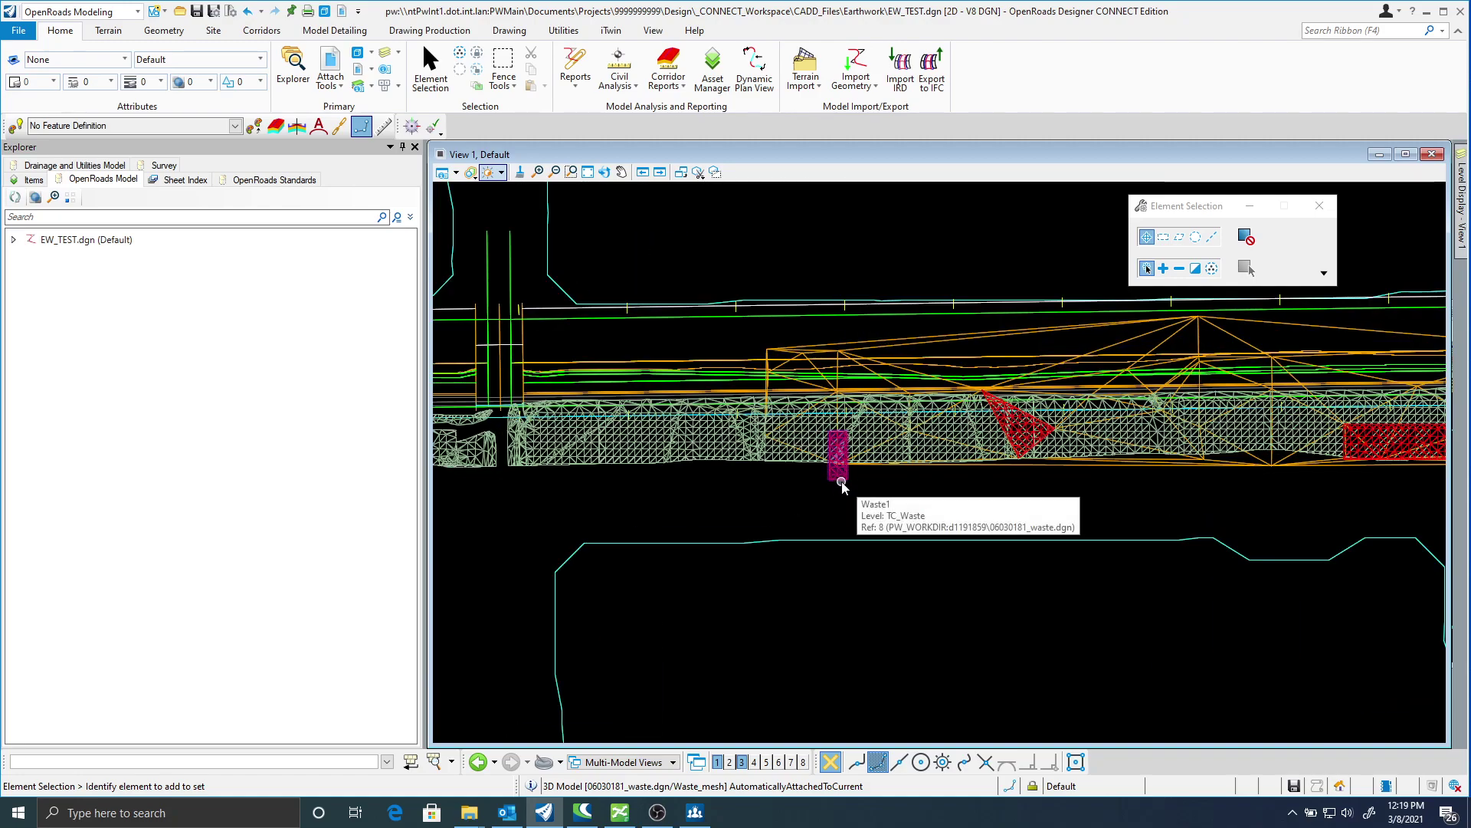
pyautogui.scroll(-2, 843, 486)
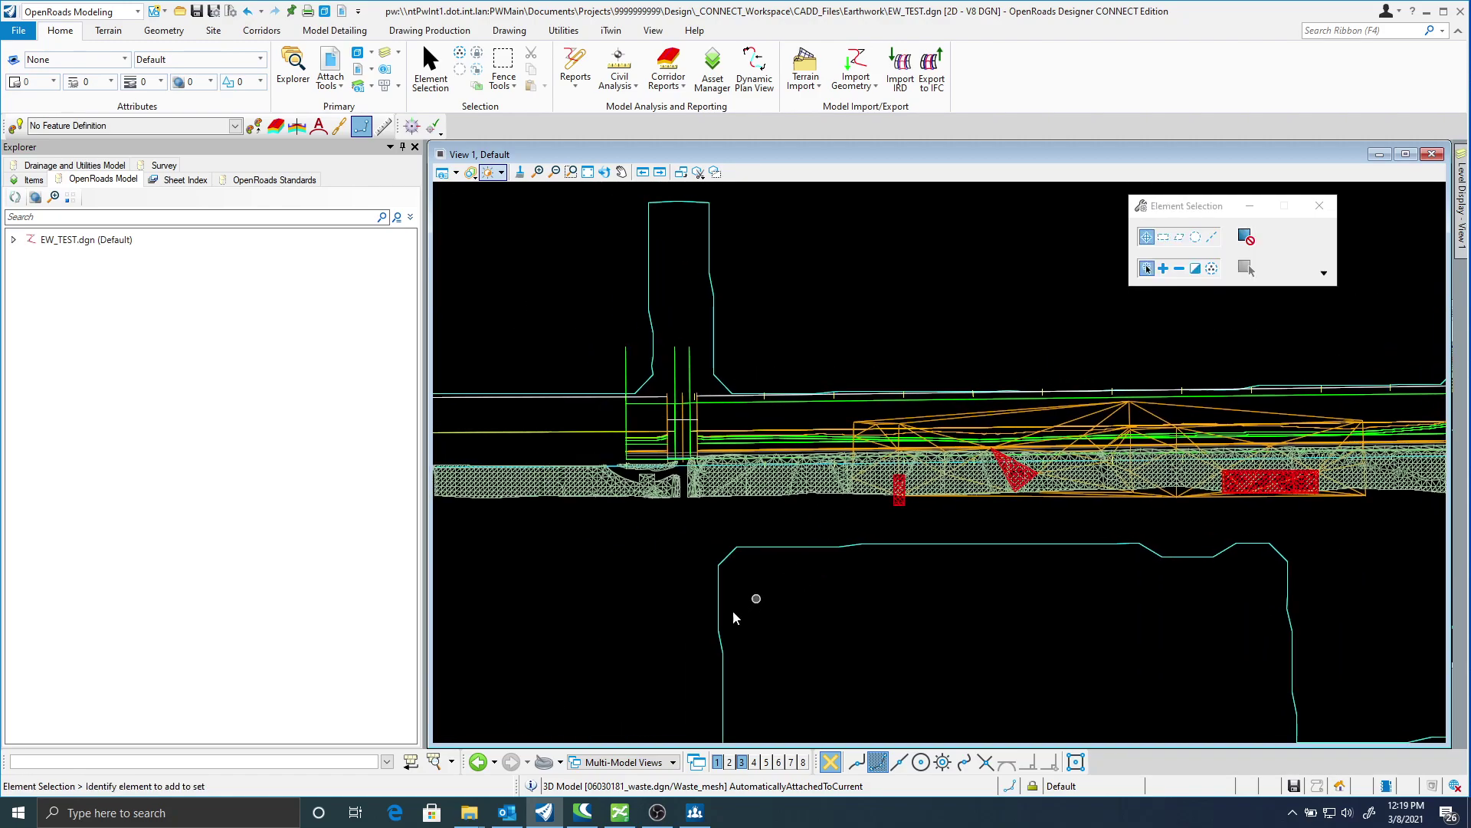
pyautogui.click(741, 761)
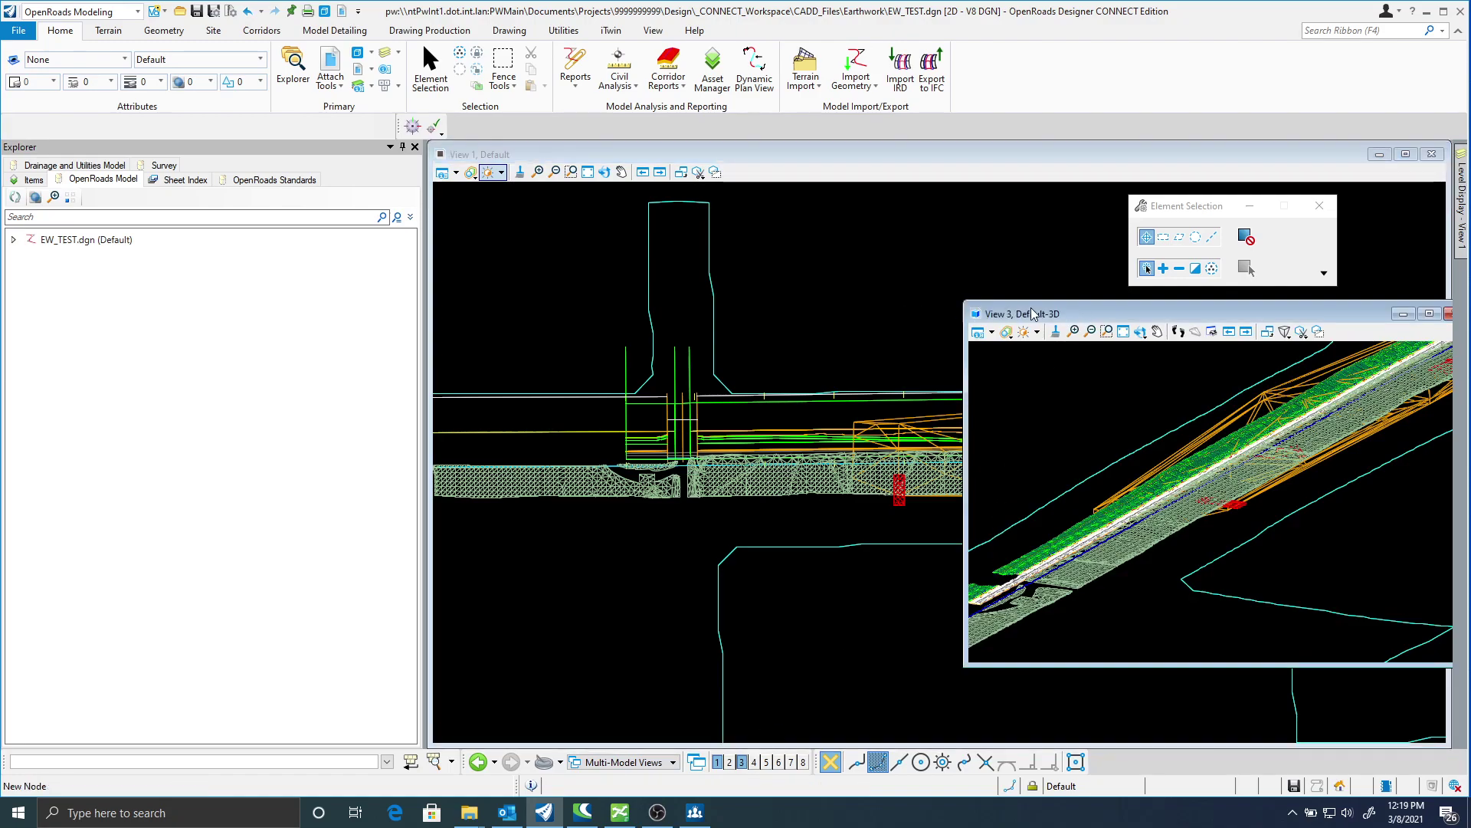
pyautogui.click(1008, 305)
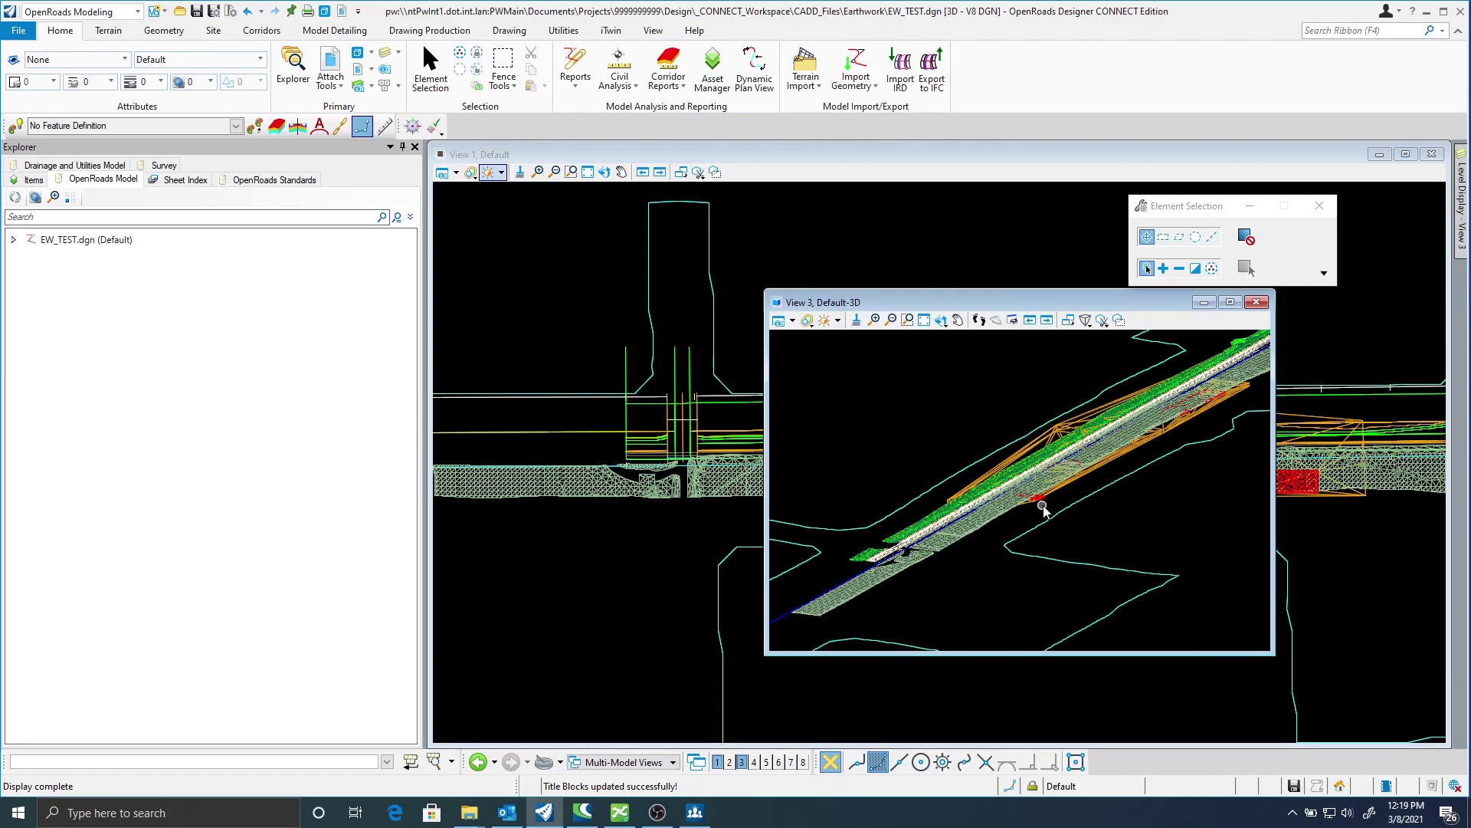
pyautogui.scroll(1, 1086, 490)
pyautogui.click(941, 320)
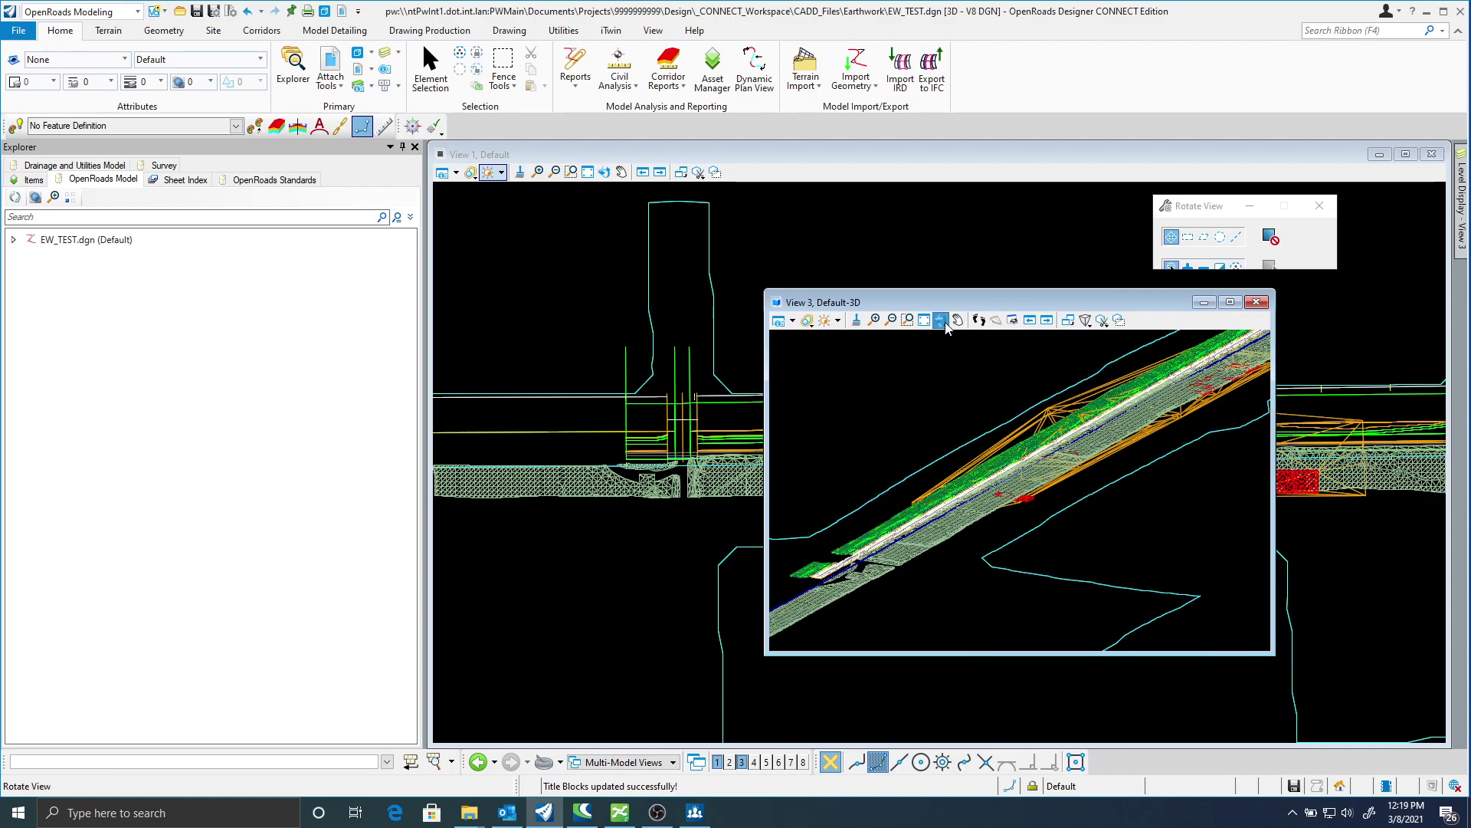
pyautogui.click(993, 577)
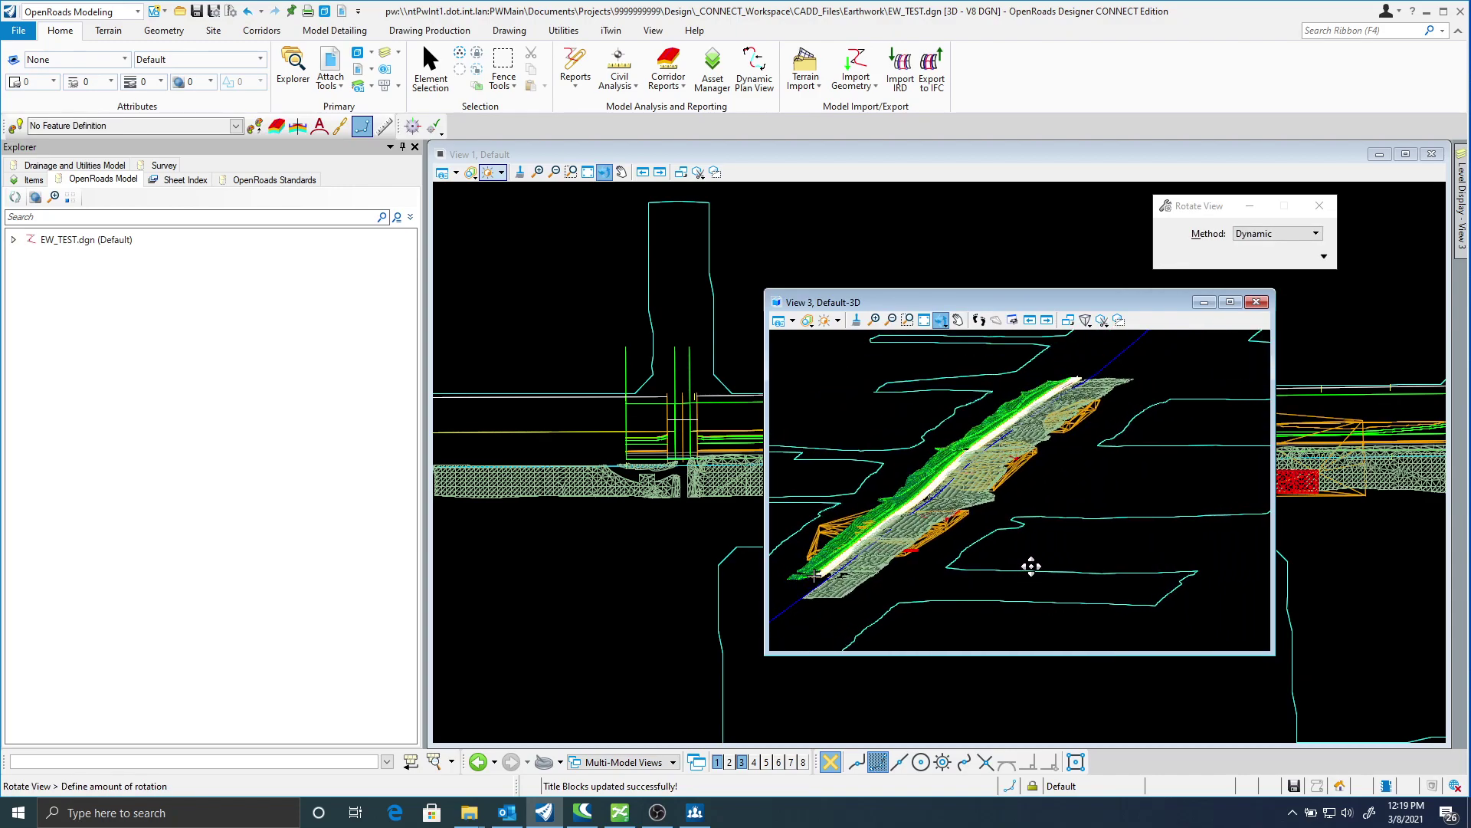
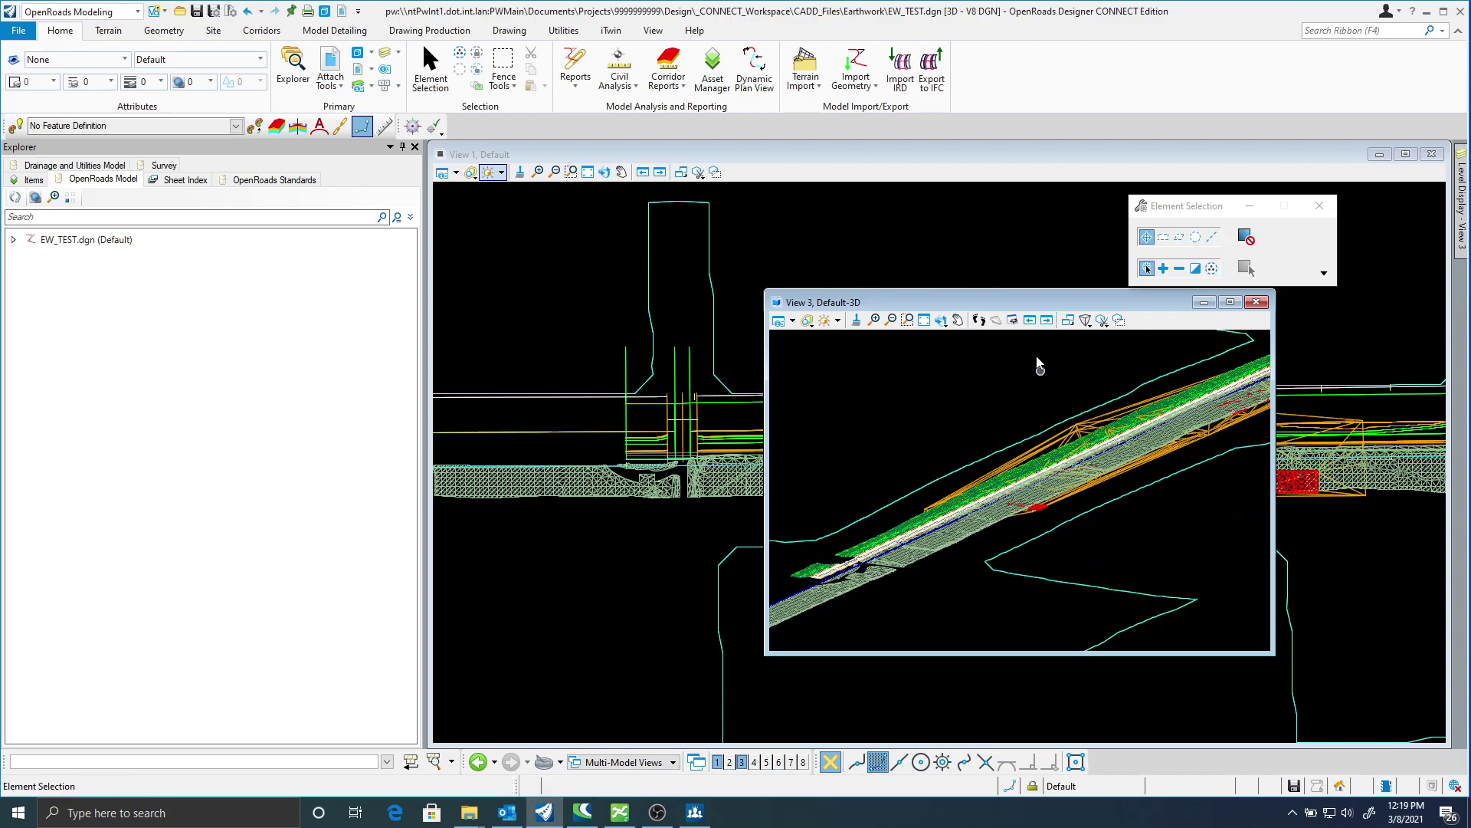
# Move the 3D view out of the way and return to the plan view of the whole corridor.
pyautogui.moveTo(1021, 302); pyautogui.dragTo(1199, 348)
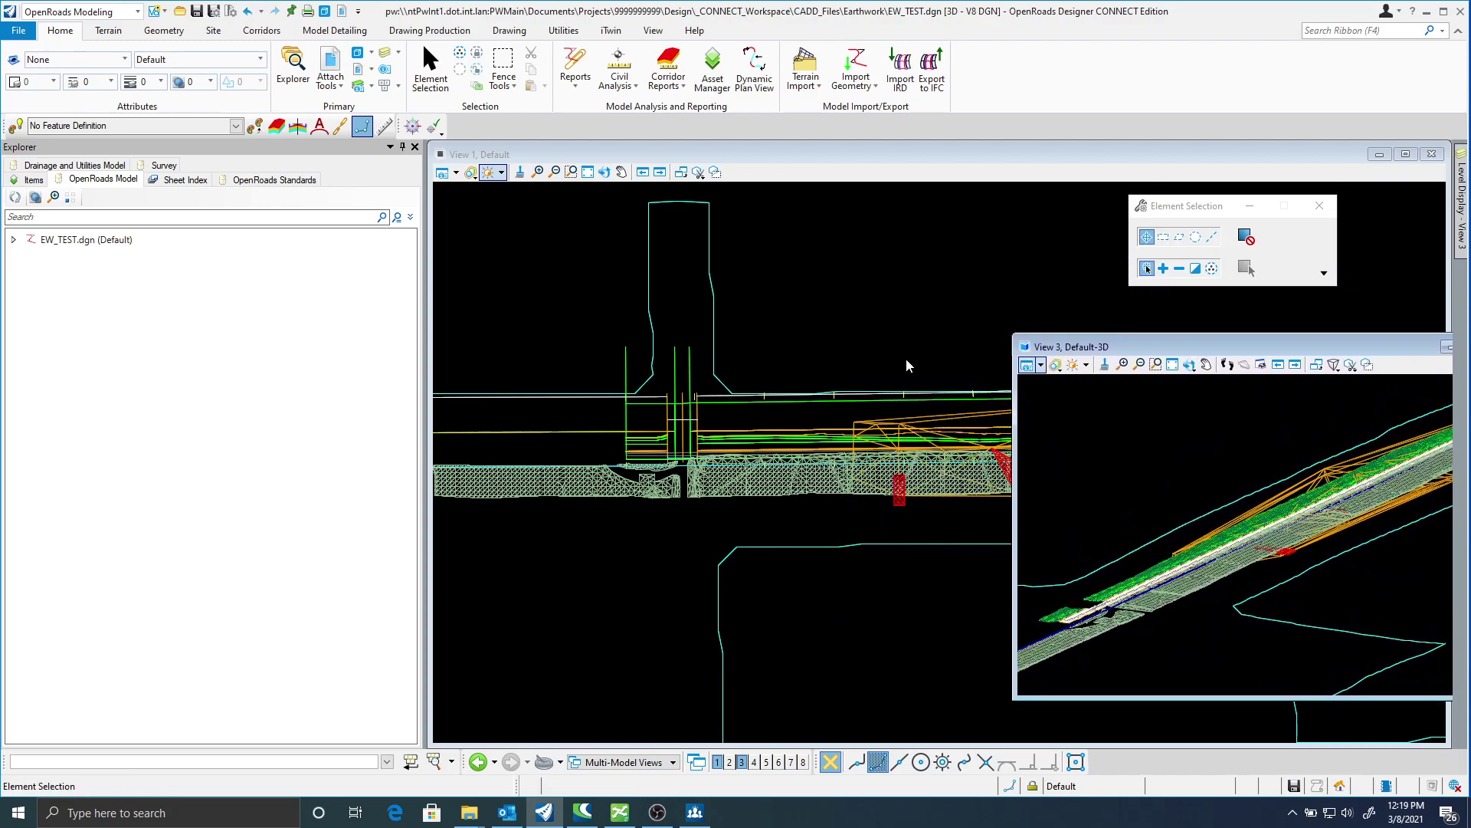
pyautogui.scroll(-2, 906, 357)
pyautogui.moveTo(958, 328); pyautogui.dragTo(764, 394, button='middle')
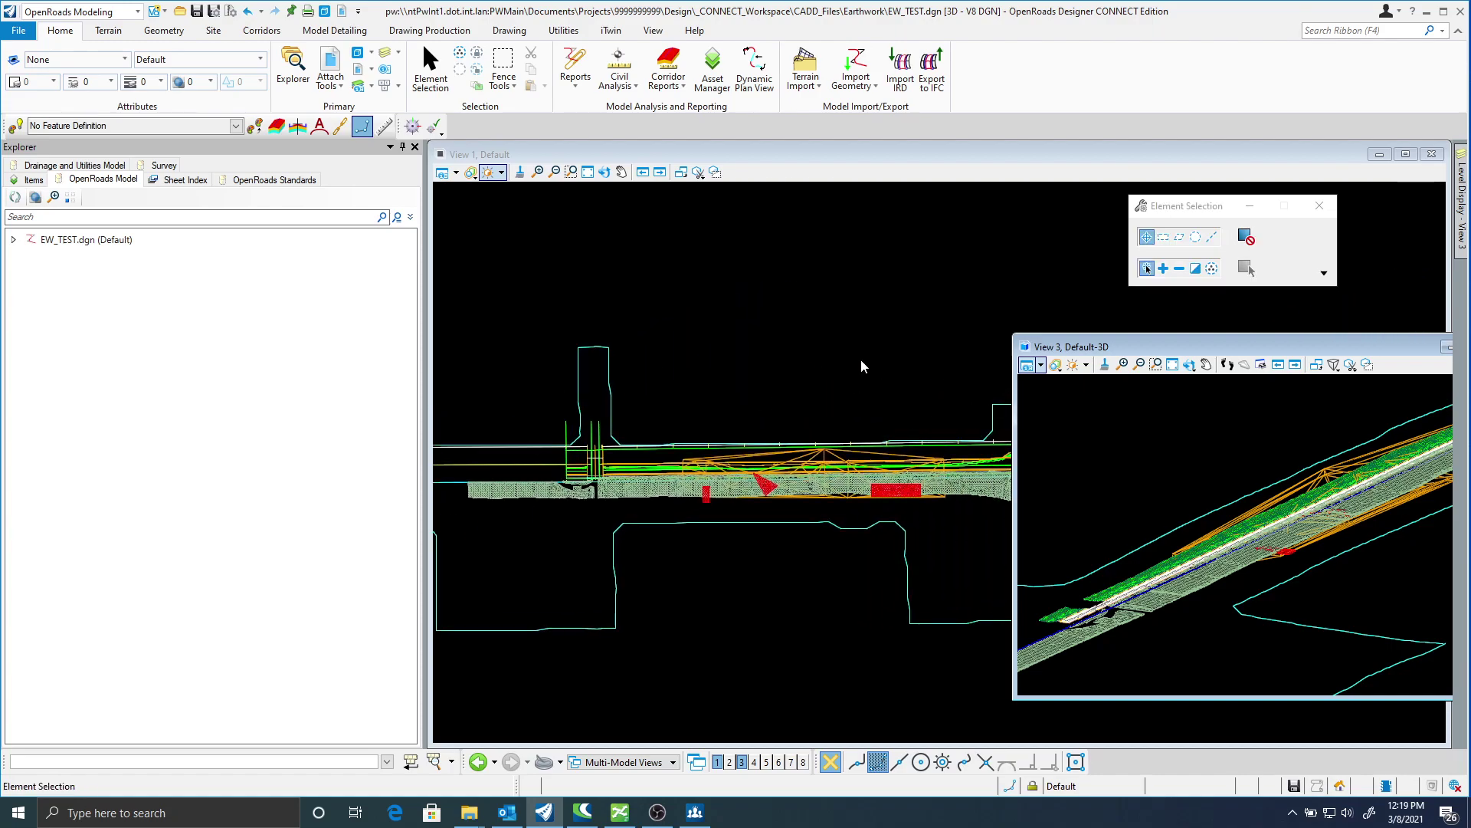
pyautogui.moveTo(1127, 349); pyautogui.dragTo(1072, 276)
pyautogui.click(682, 173)
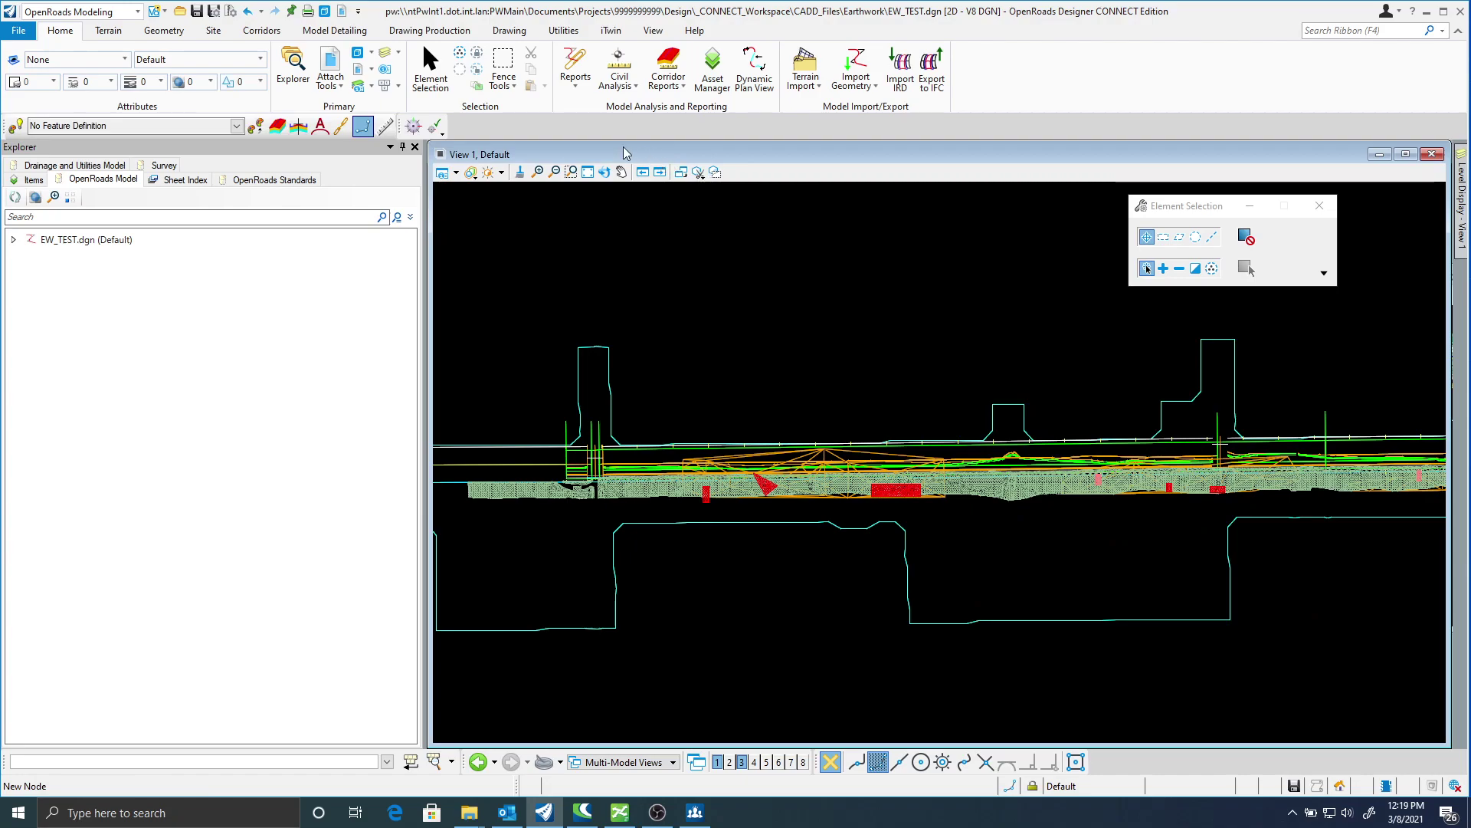
# Start placing Civil Cross Section named boundaries with the XS 20 Scale drawing seed.
pyautogui.click(426, 33)
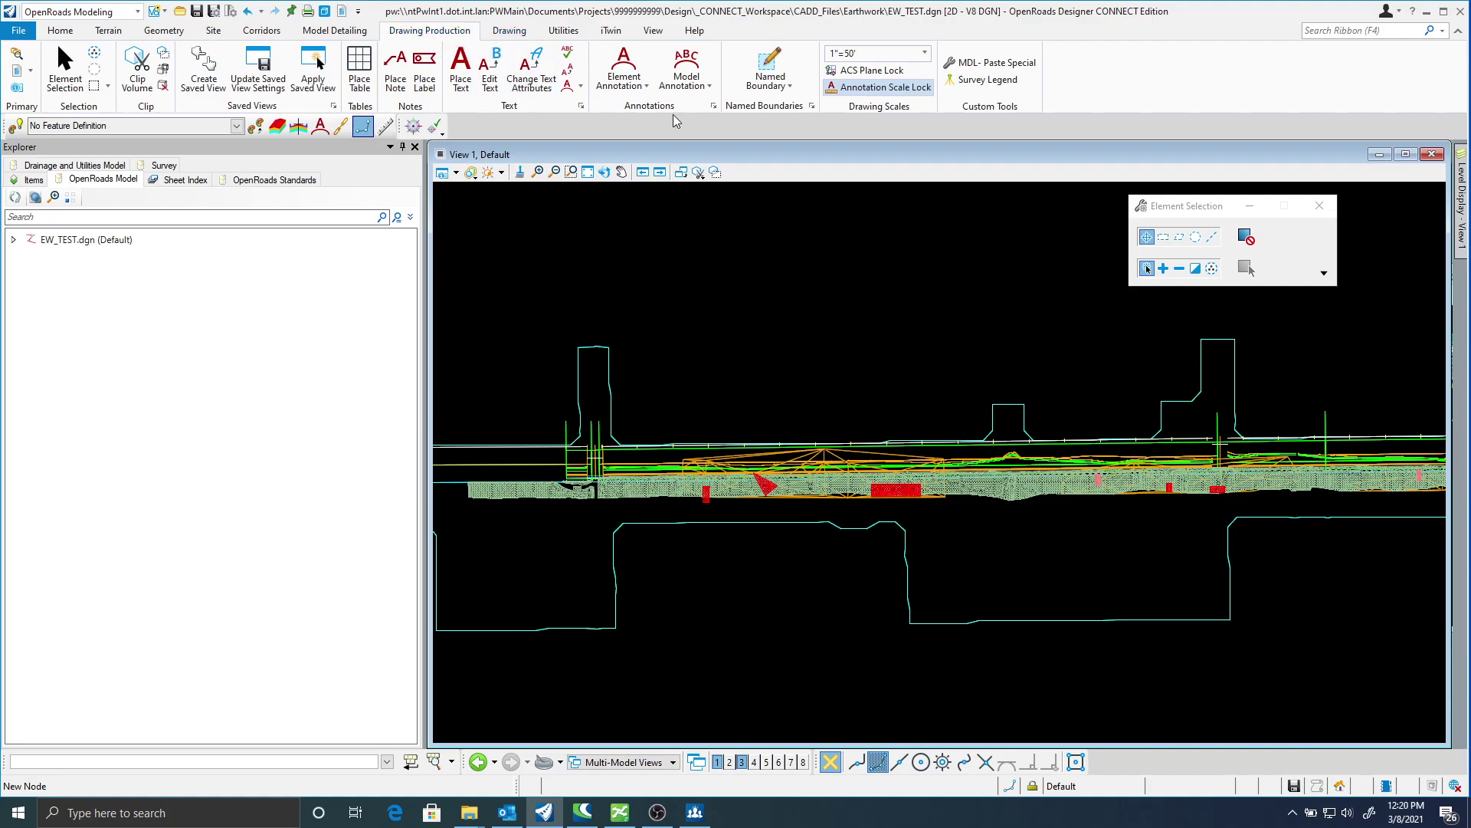
pyautogui.click(785, 81)
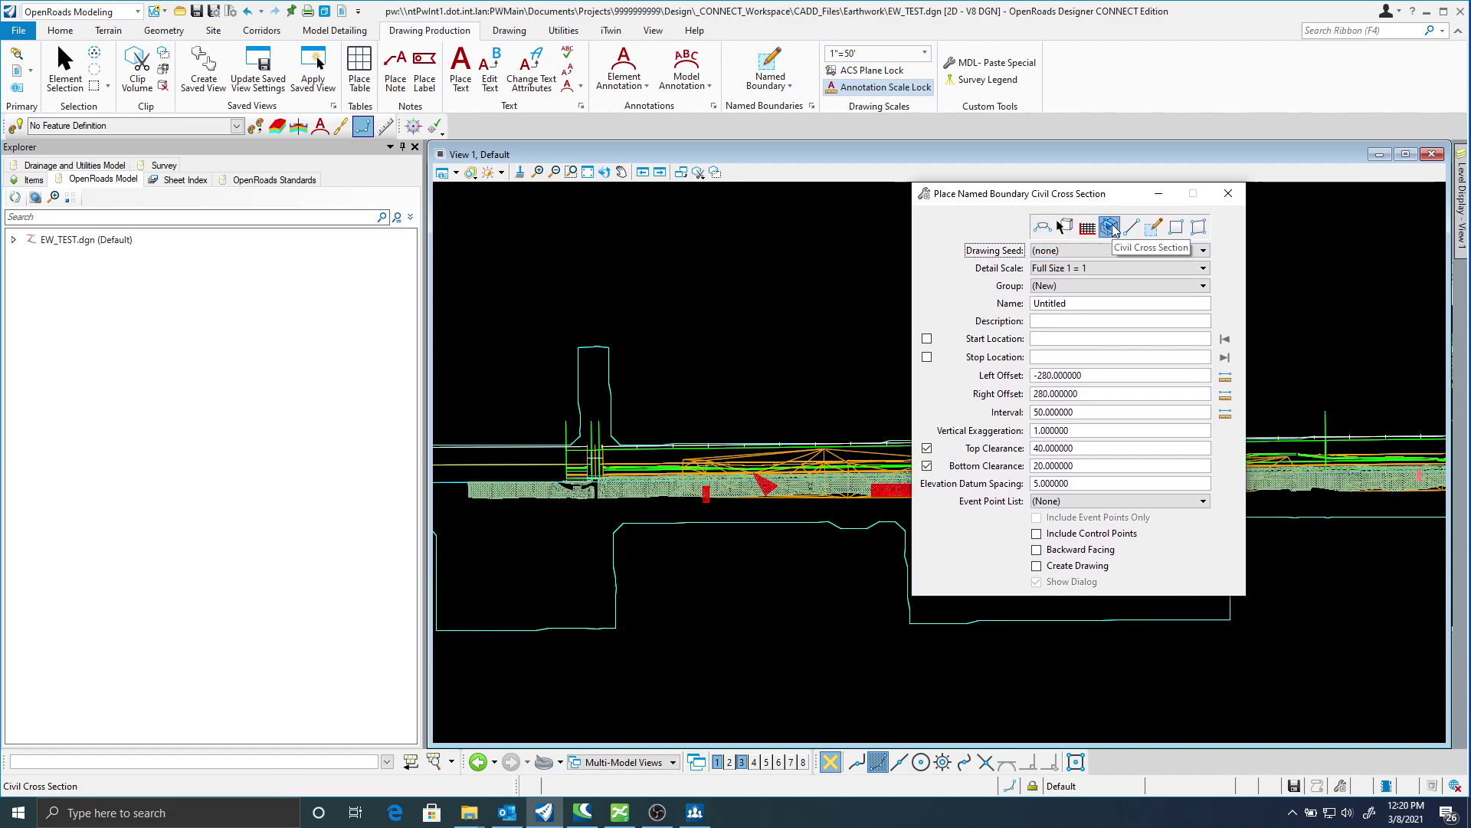
pyautogui.click(1070, 252)
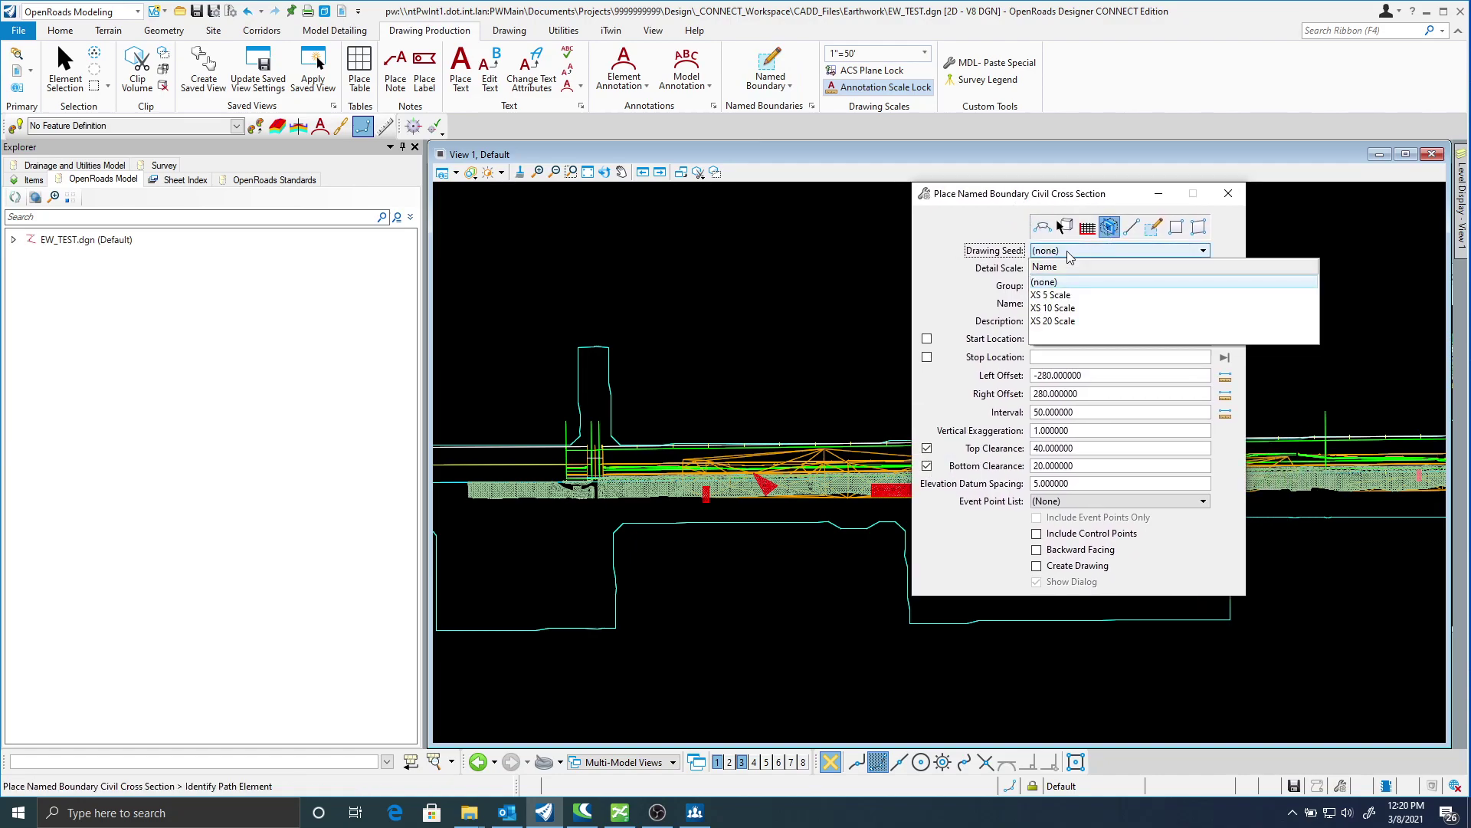
pyautogui.click(1055, 322)
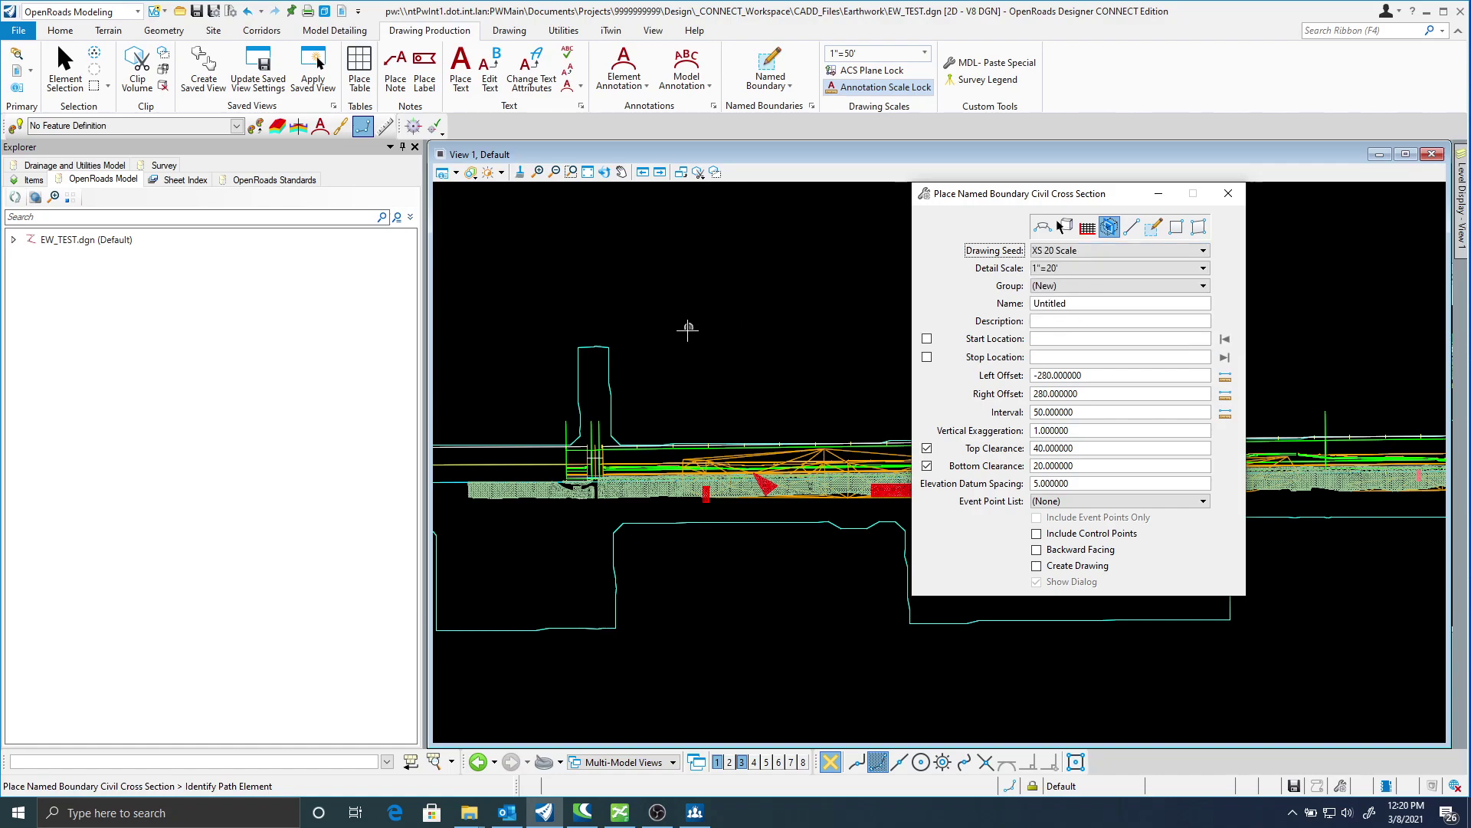
# Pick the ML030 alignment as the boundary path and lock the start location at station 1060+00.
pyautogui.moveTo(596, 357); pyautogui.dragTo(697, 359, button='middle')
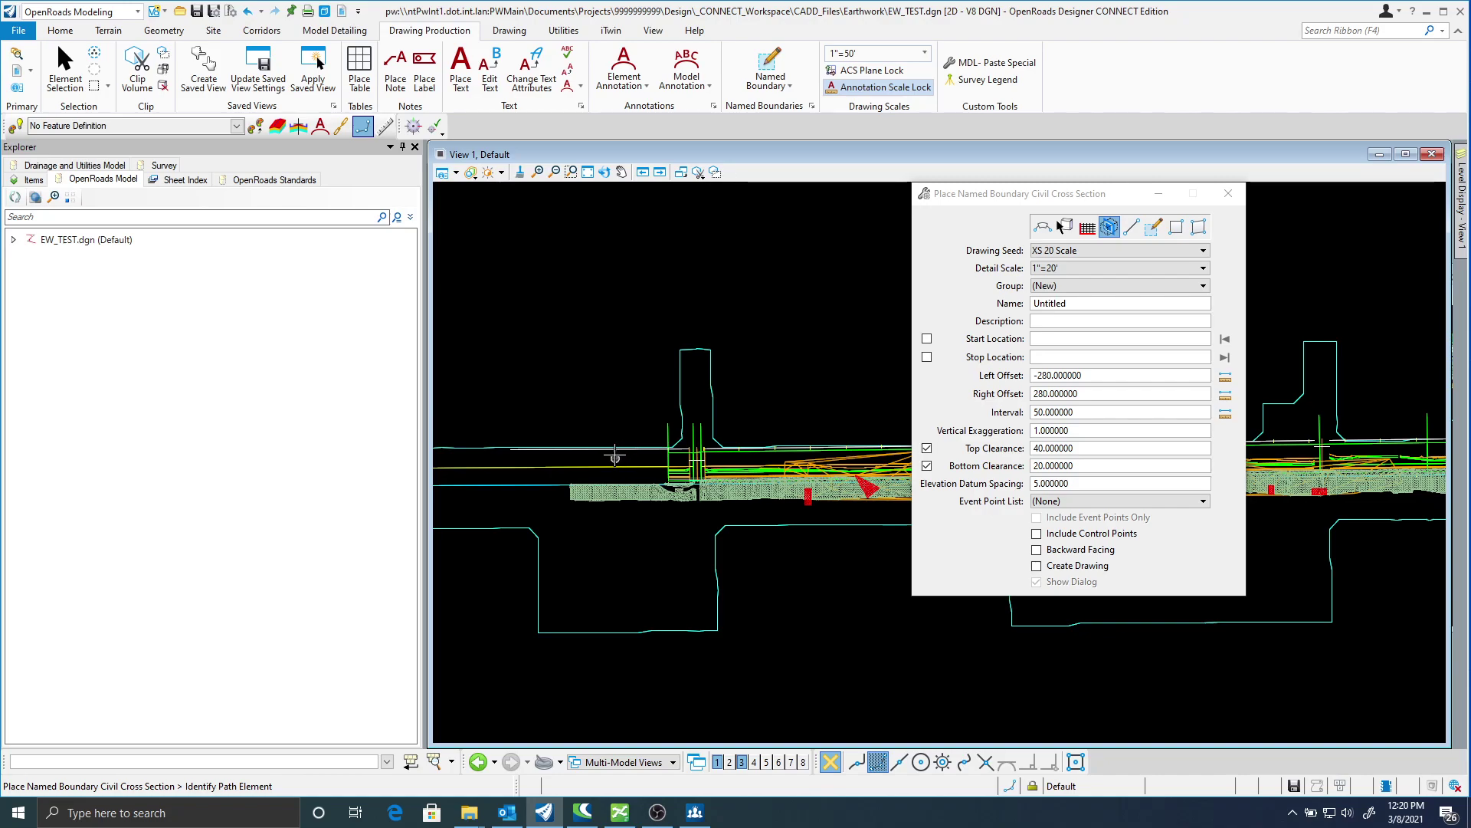
pyautogui.click(541, 484)
pyautogui.moveTo(806, 423); pyautogui.dragTo(696, 412, button='middle')
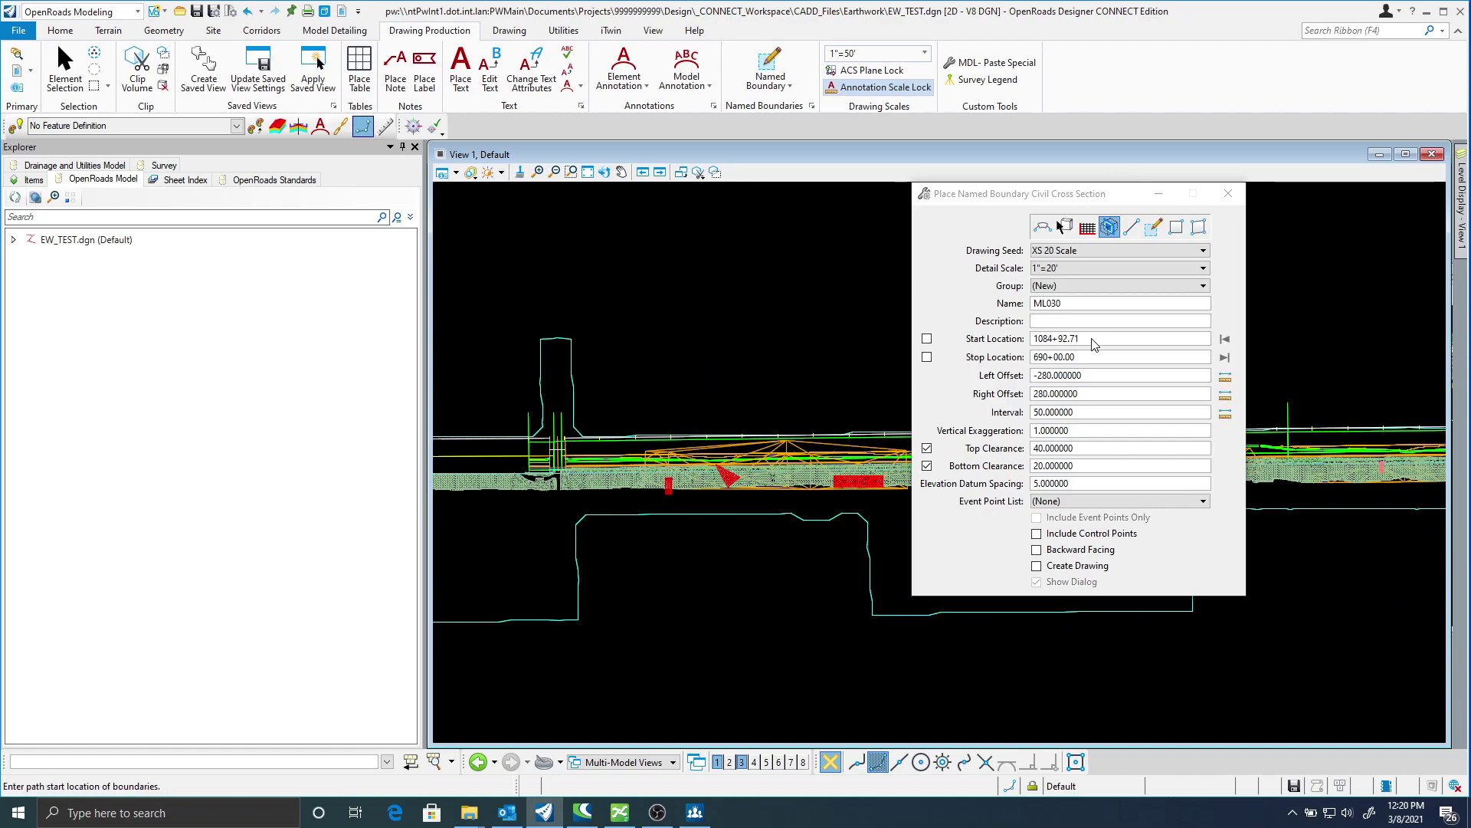
pyautogui.write('10')
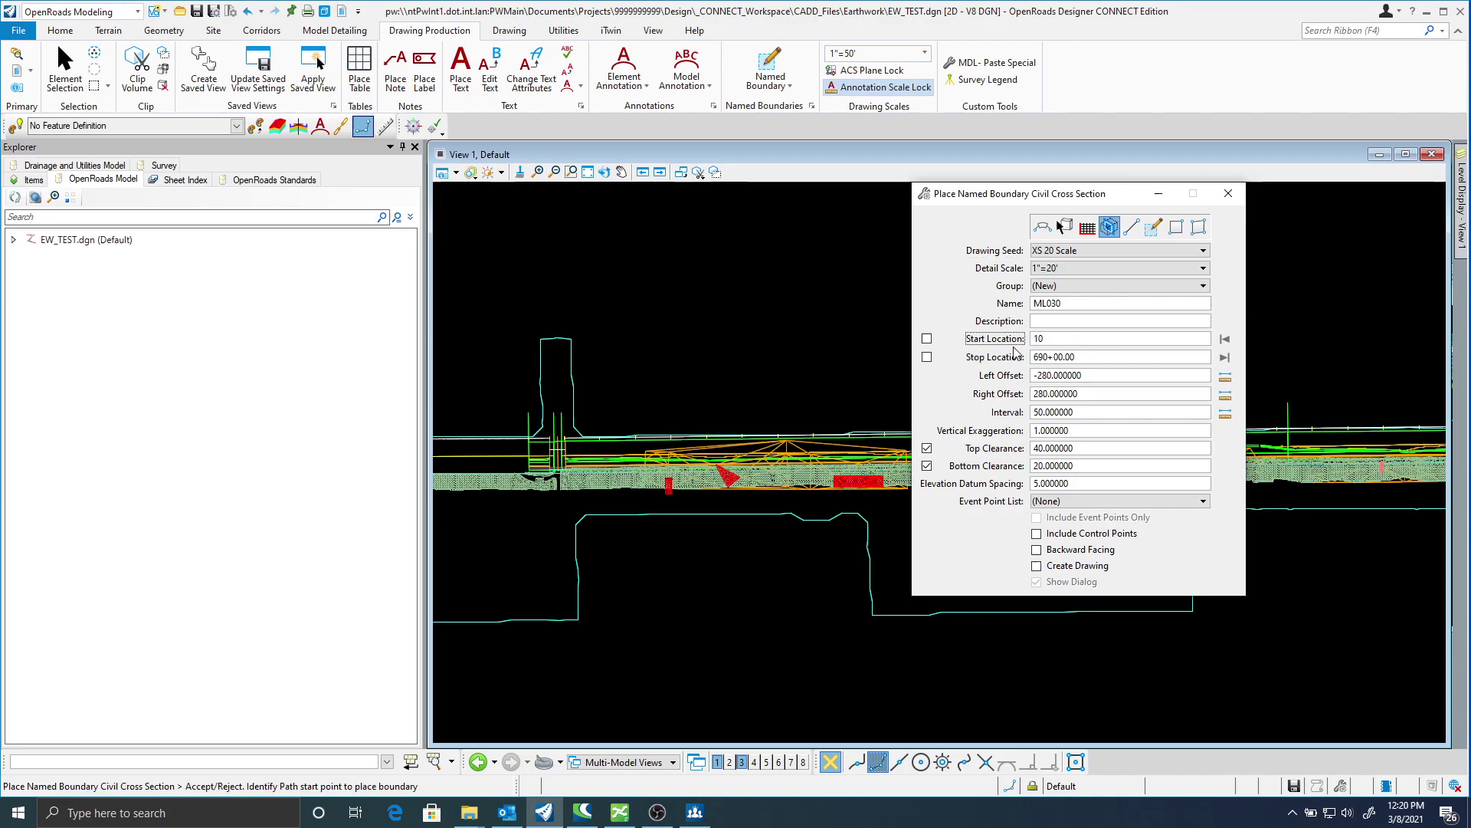
pyautogui.write('60+0')
pyautogui.press('Tab')
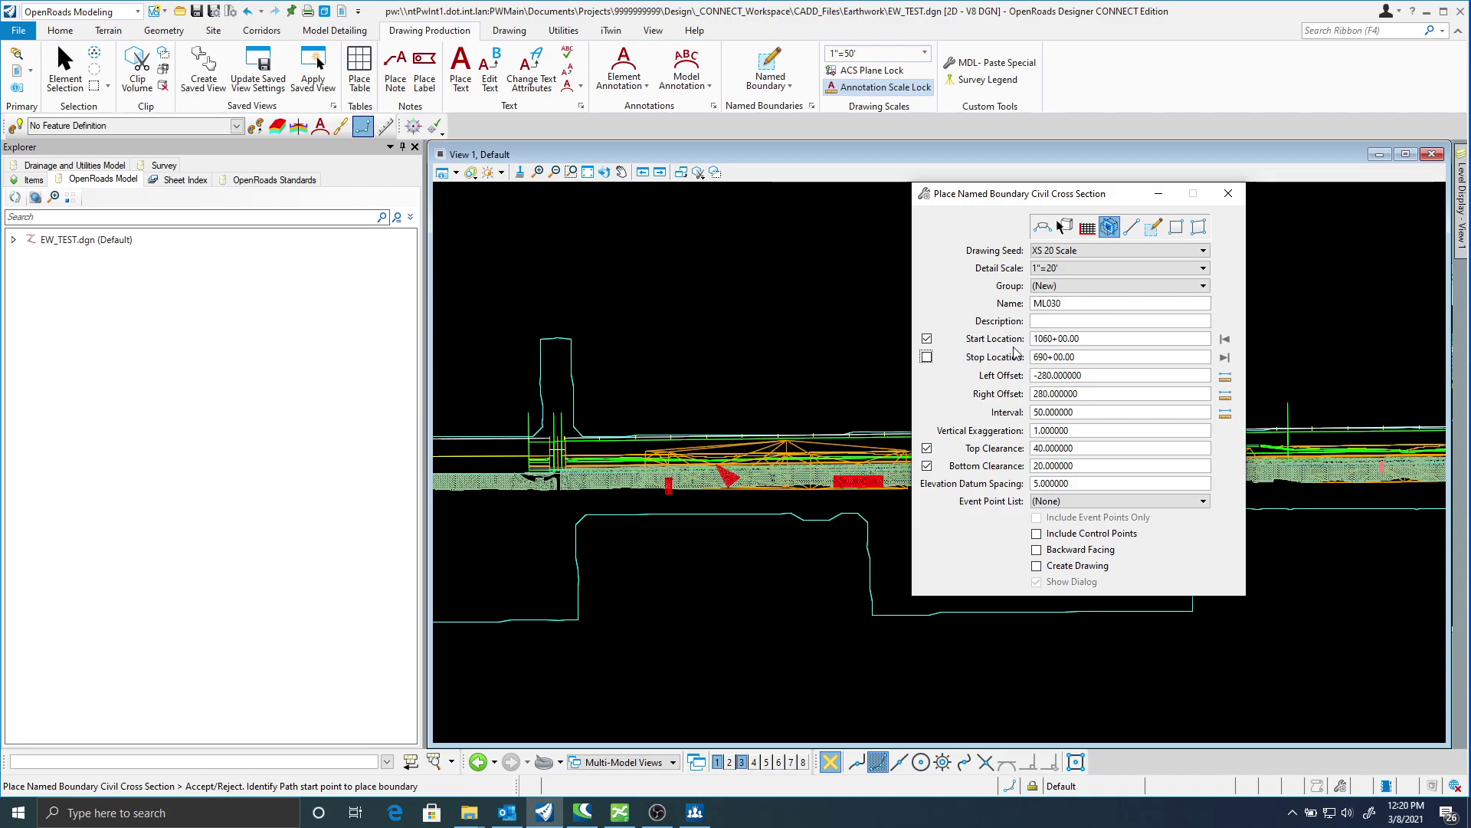
pyautogui.click(692, 579)
# Lock the stop location at station 1090+00 and place the cross section boundaries along ML030 at the 50 ft interval.
pyautogui.scroll(-3, 840, 564)
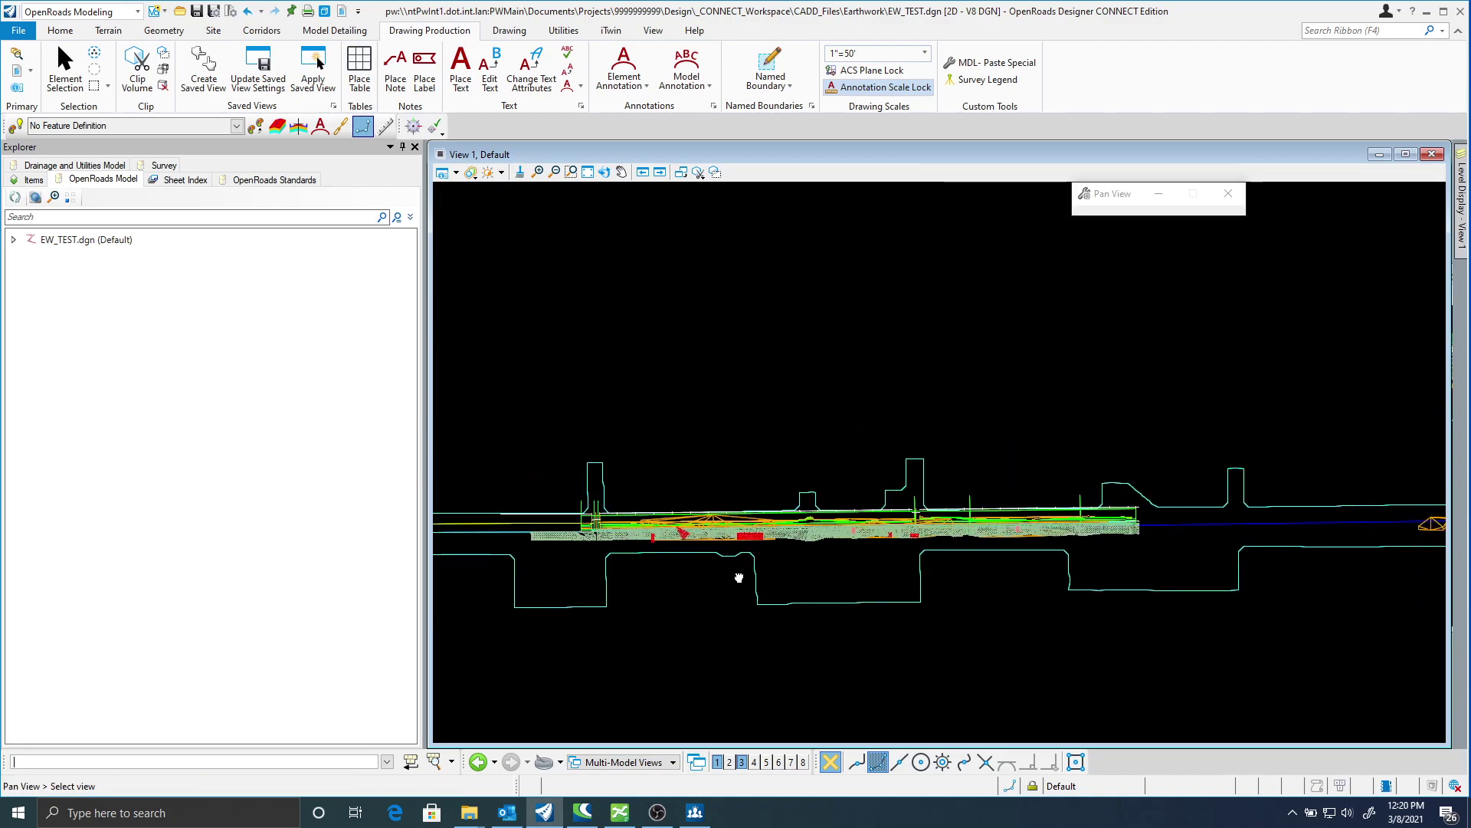
pyautogui.scroll(3, 807, 558)
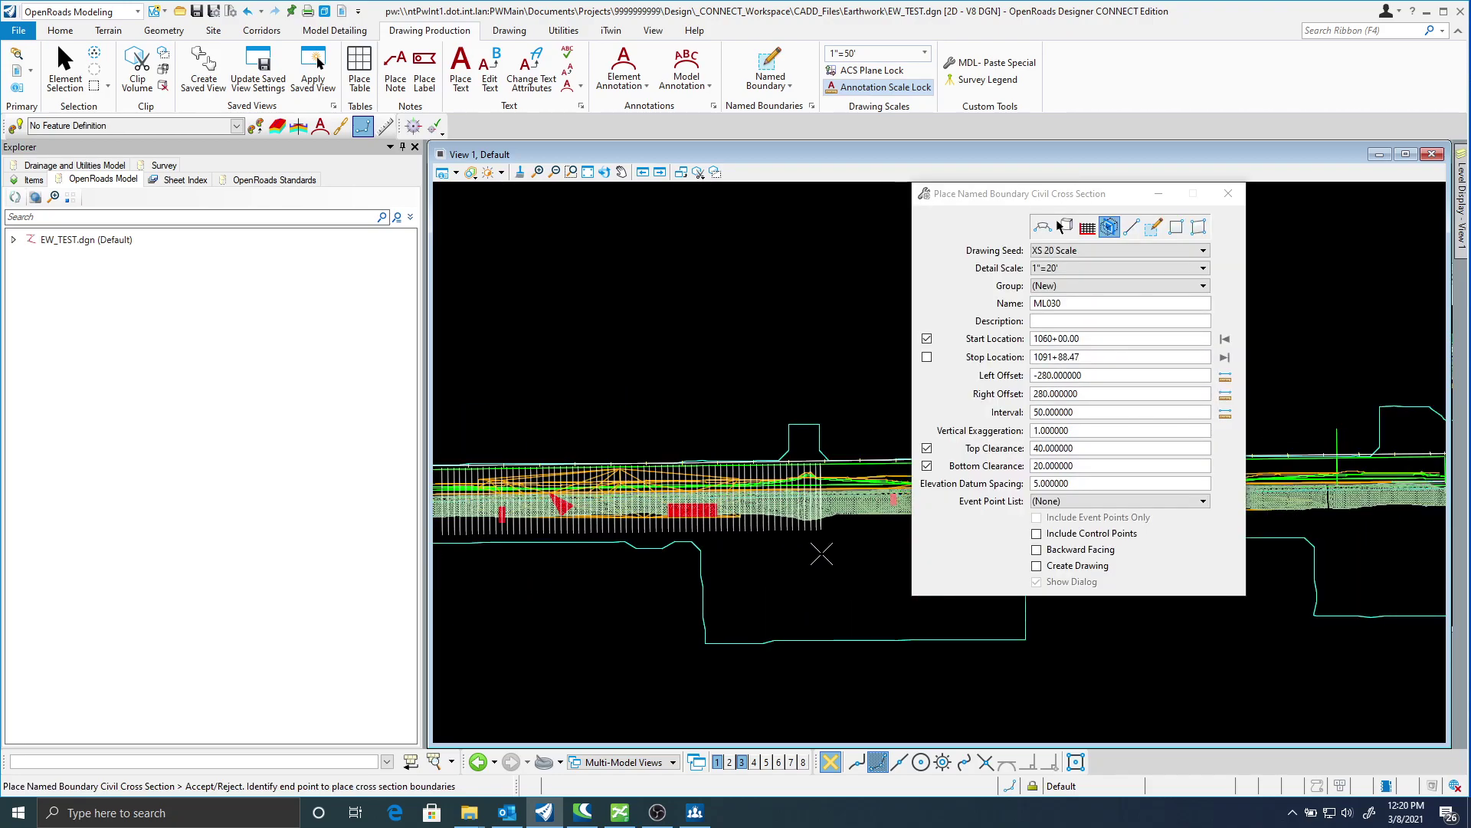
pyautogui.moveTo(1081, 357); pyautogui.dragTo(1048, 360)
pyautogui.write('0+00')
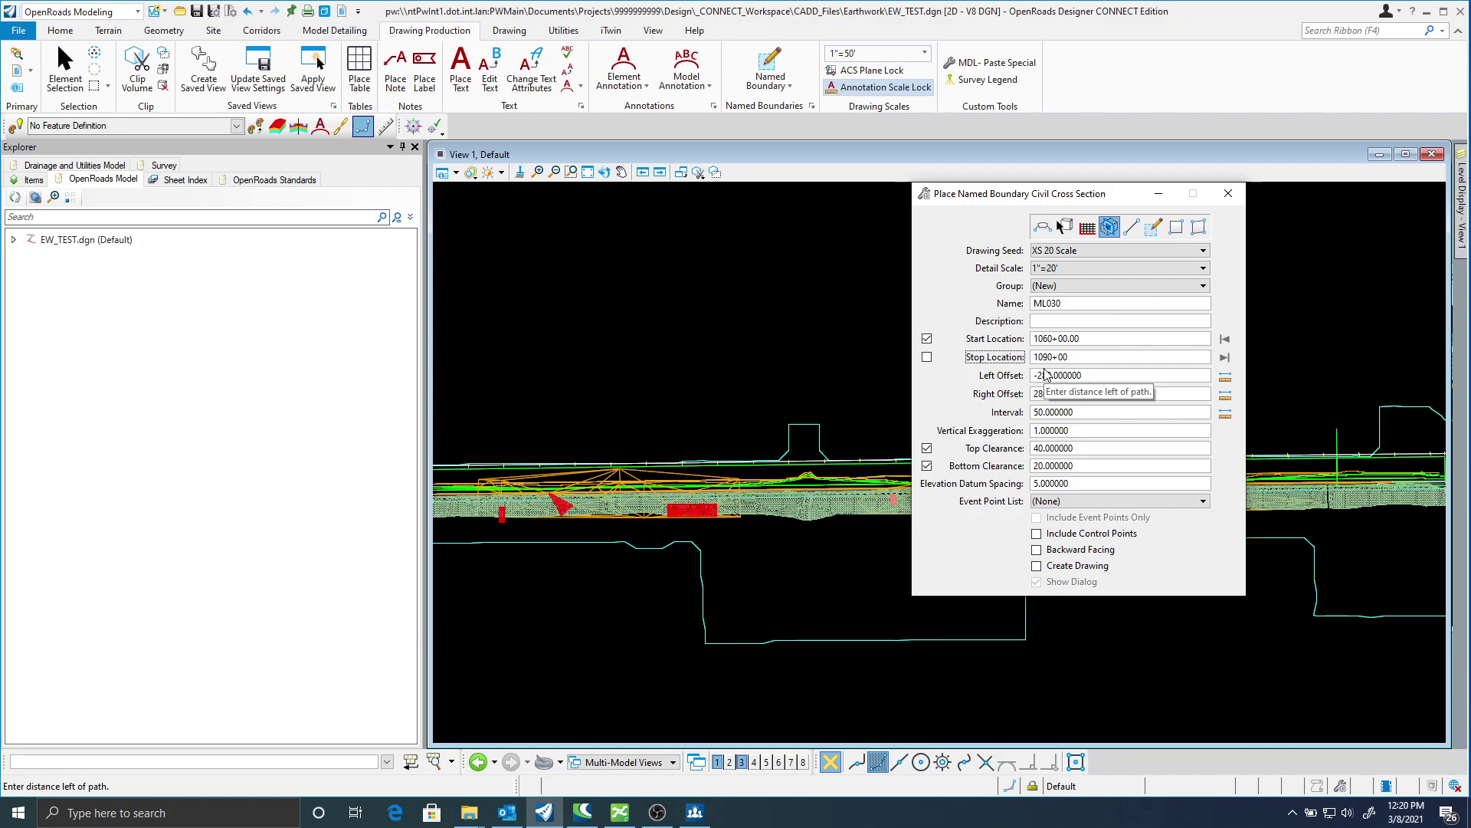
pyautogui.press('Tab')
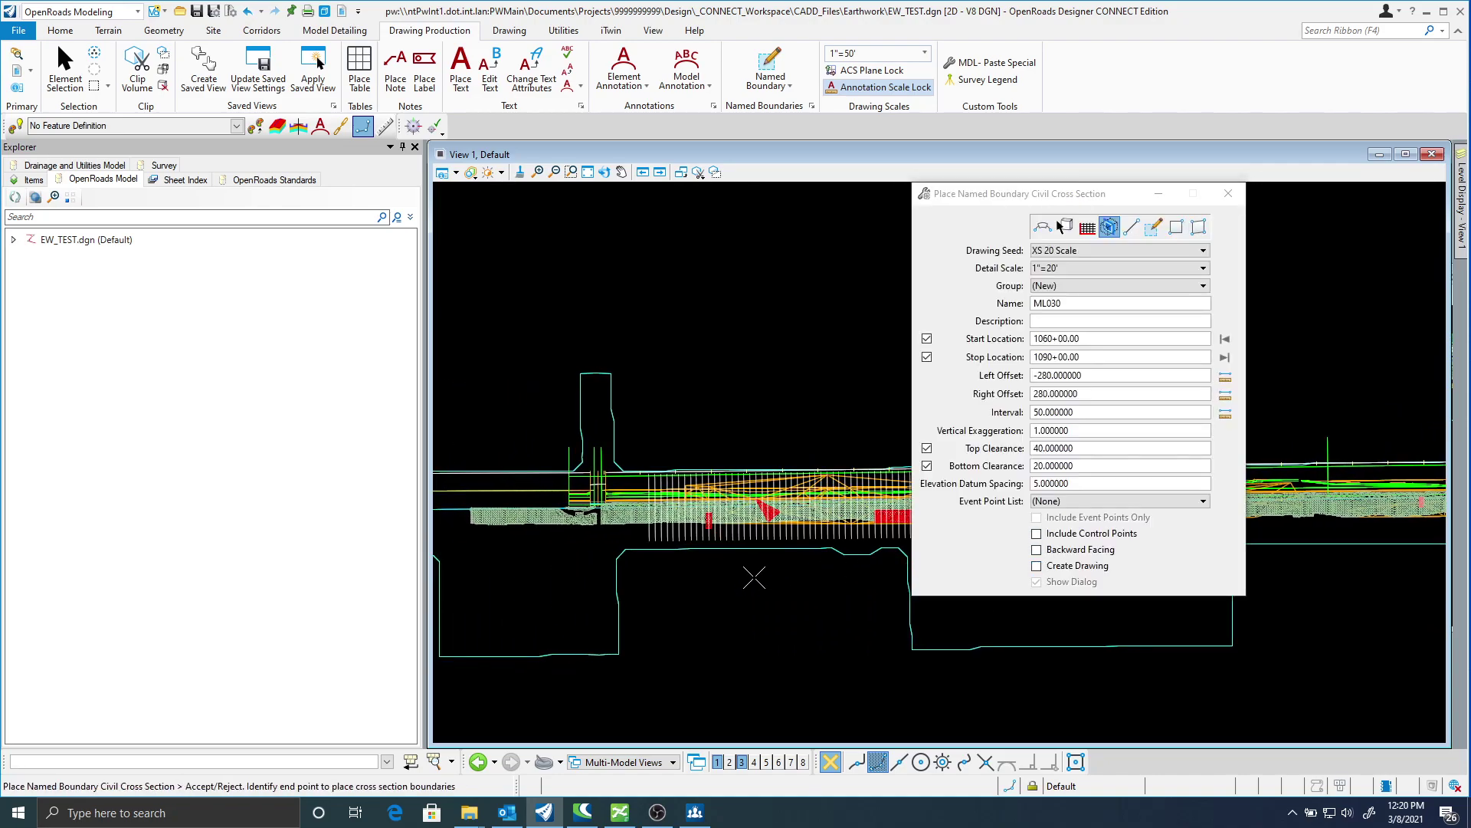
pyautogui.click(718, 585)
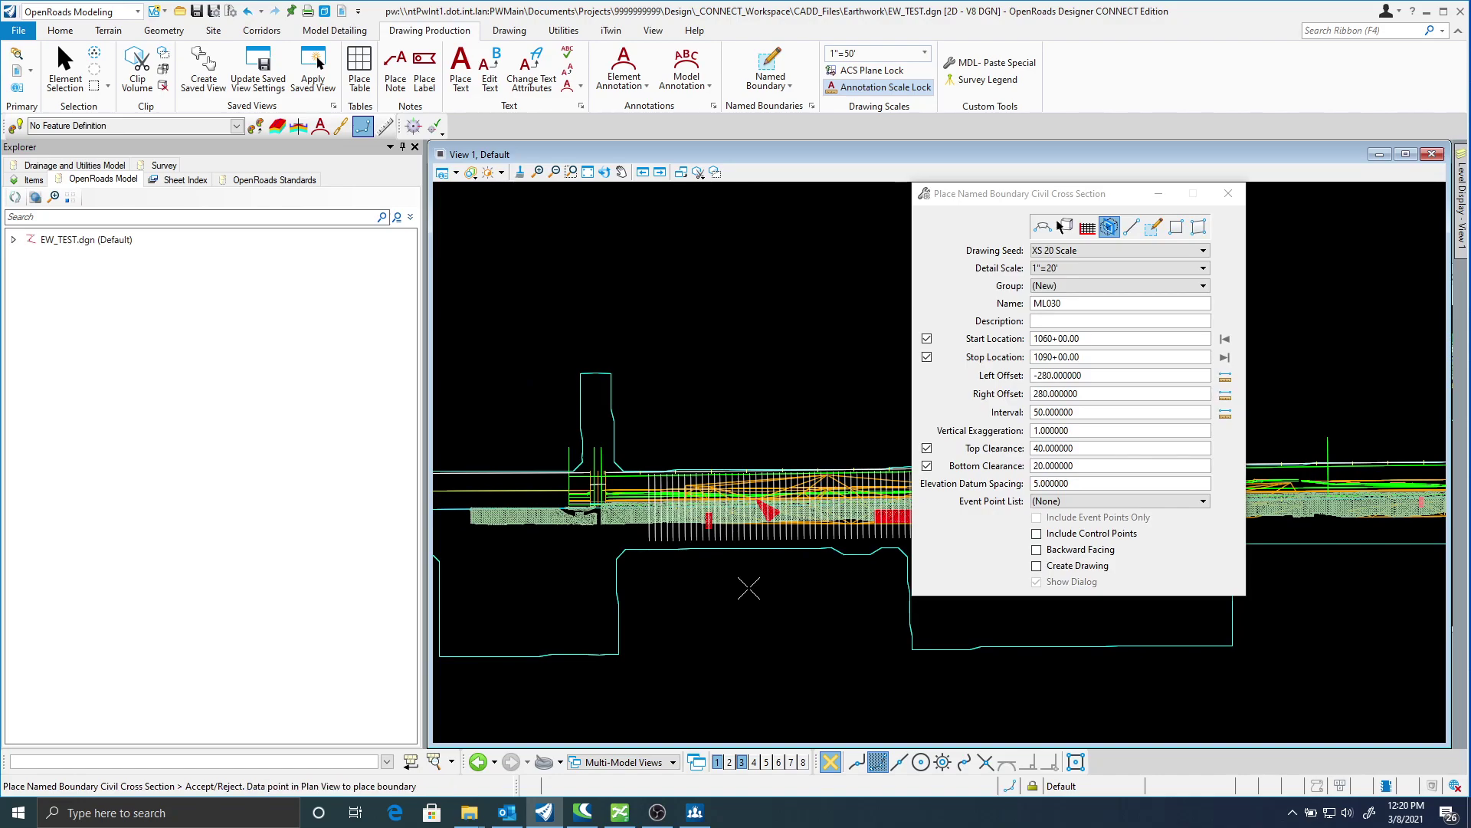
pyautogui.click(753, 582)
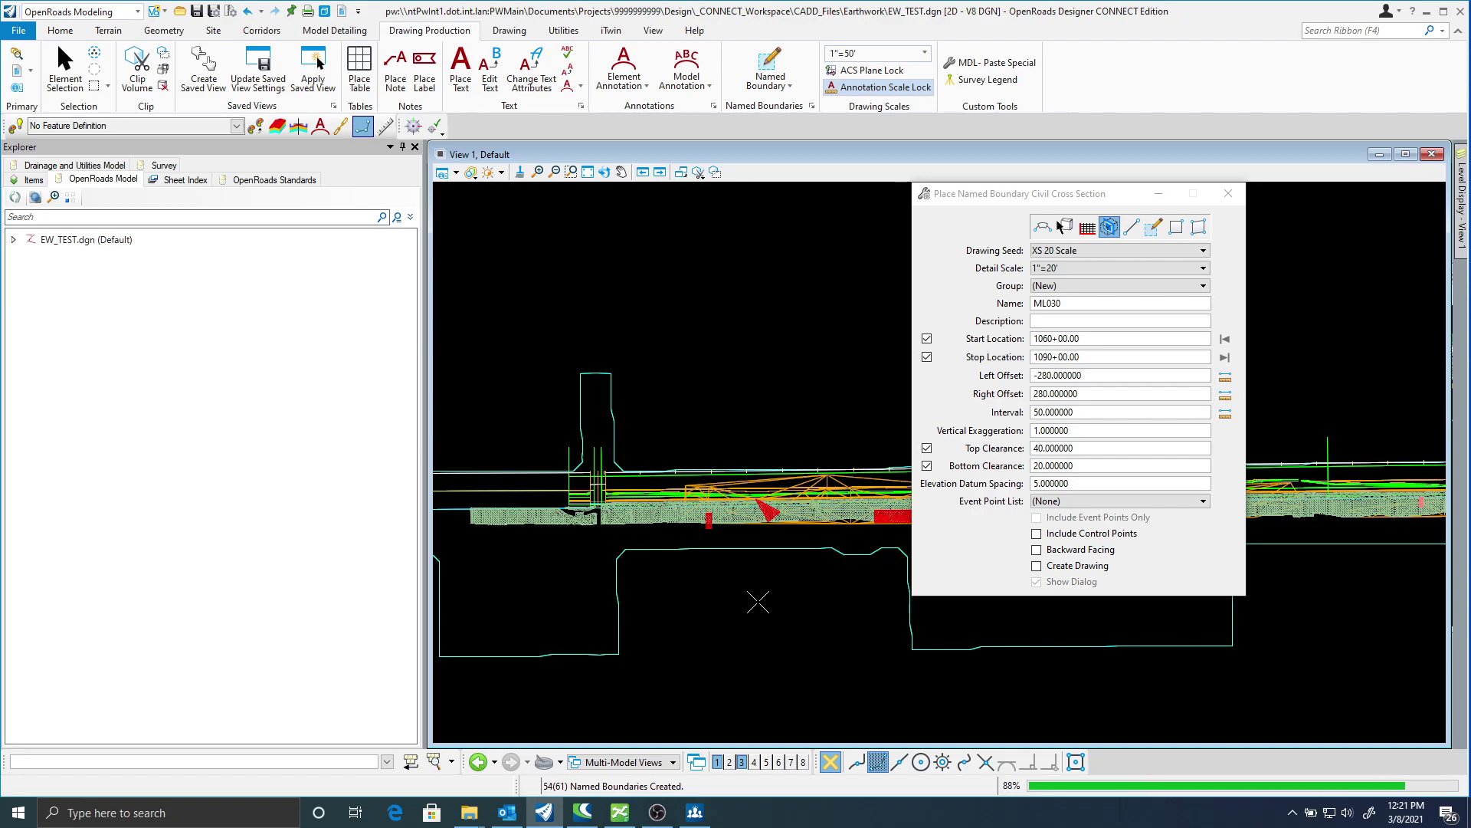
# Bring the 3D view forward over the plan view and examine the cross section boundaries placed along the corridor.
pyautogui.click(545, 762)
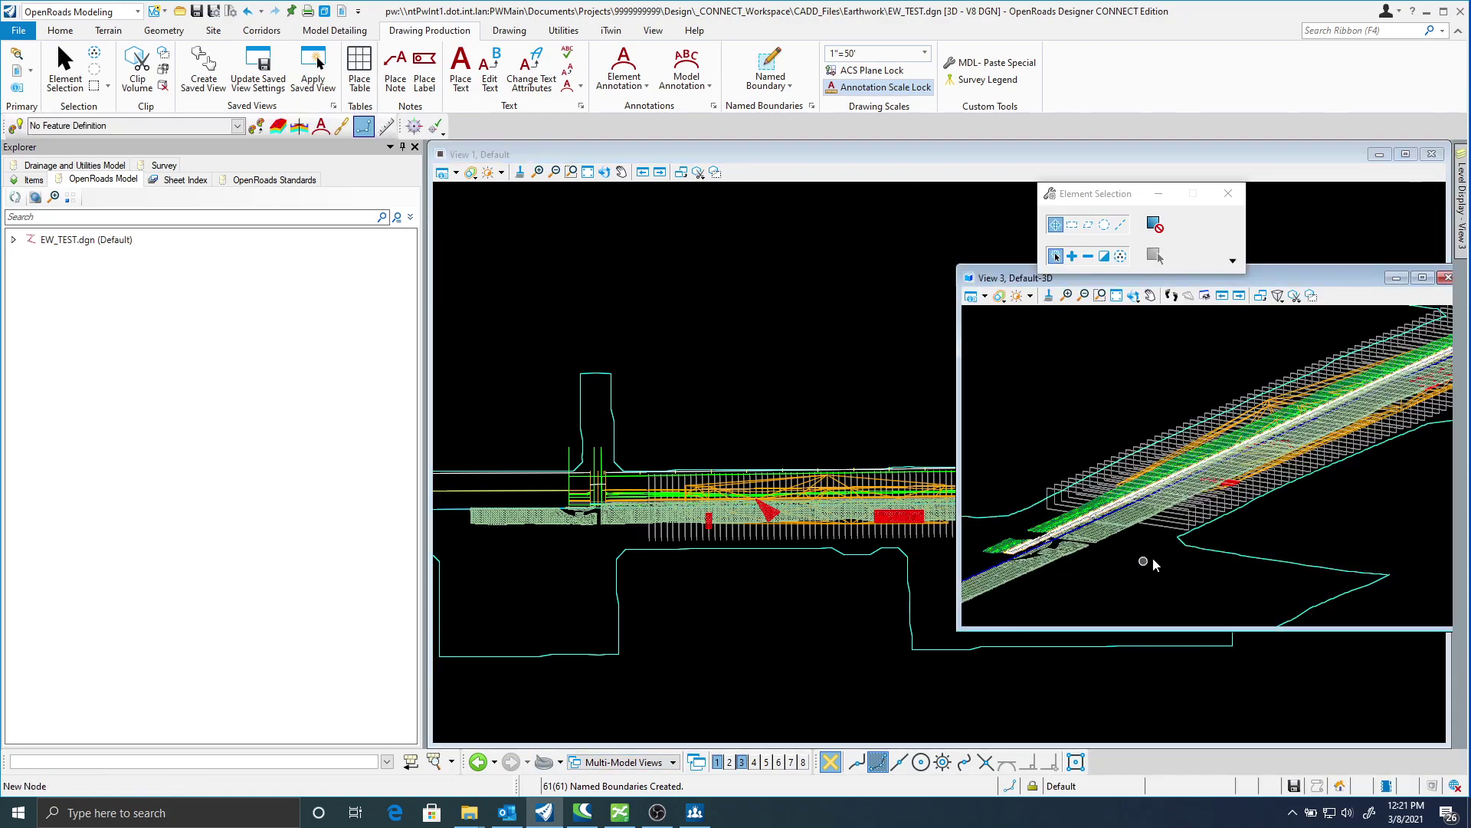
pyautogui.moveTo(1274, 535)
pyautogui.mouseDown(button='middle')
pyautogui.moveTo(1313, 532)
pyautogui.moveTo(1175, 555)
pyautogui.moveTo(1270, 529)
pyautogui.mouseUp(button='middle')
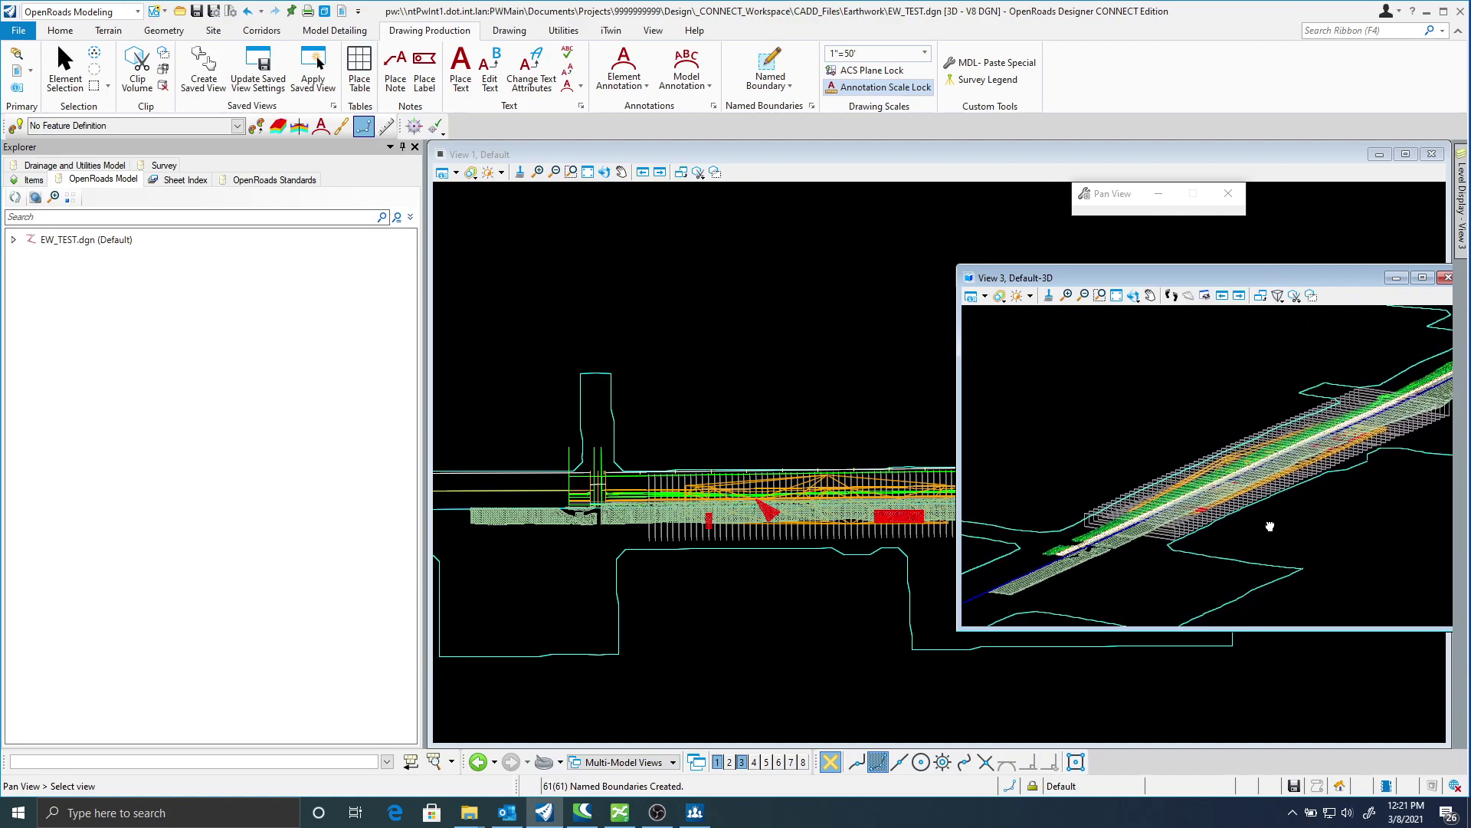
pyautogui.rightClick(1235, 499)
pyautogui.moveTo(1007, 282); pyautogui.dragTo(983, 274)
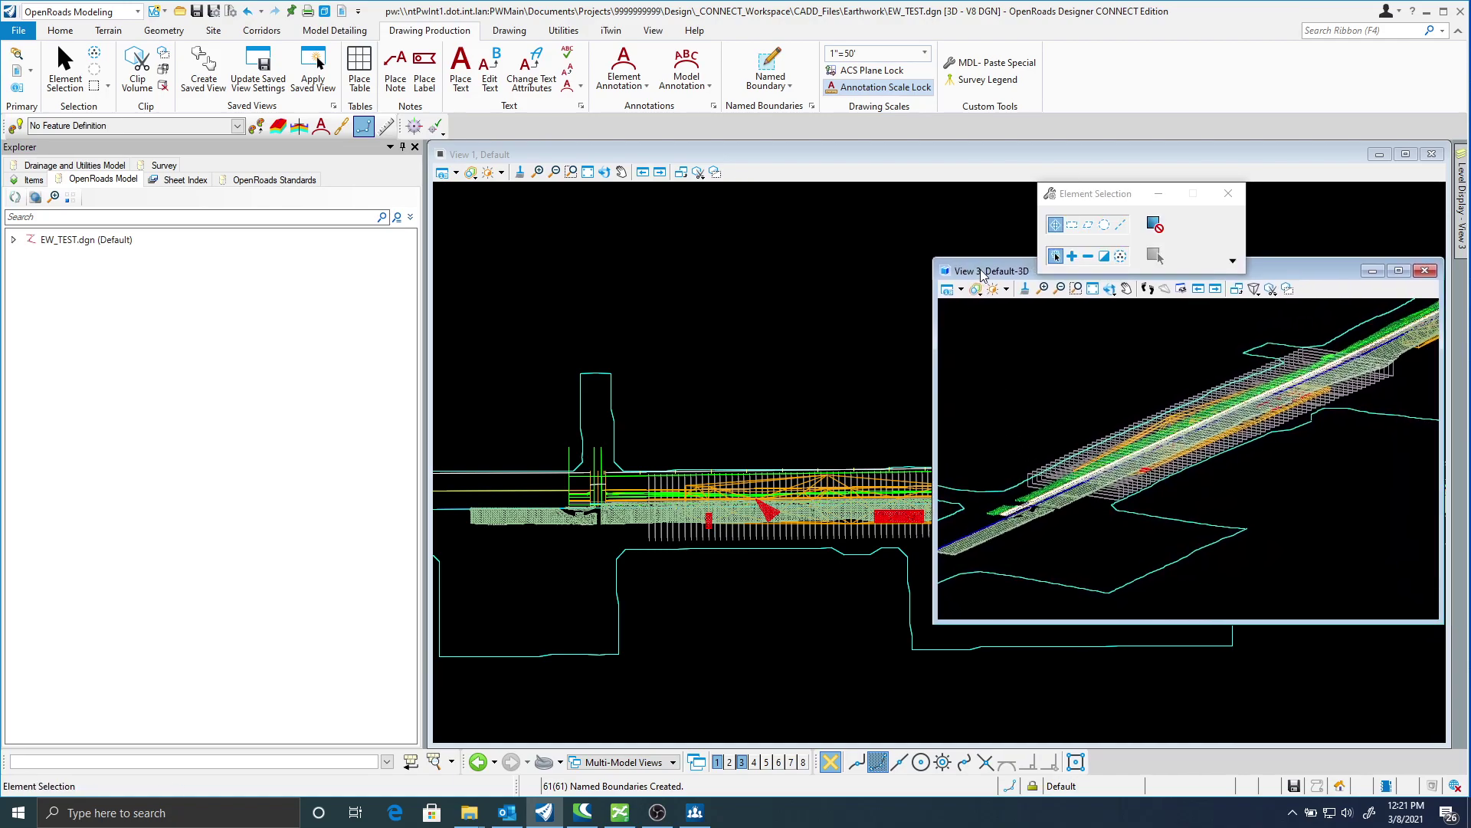
pyautogui.moveTo(835, 340); pyautogui.dragTo(701, 358, button='middle')
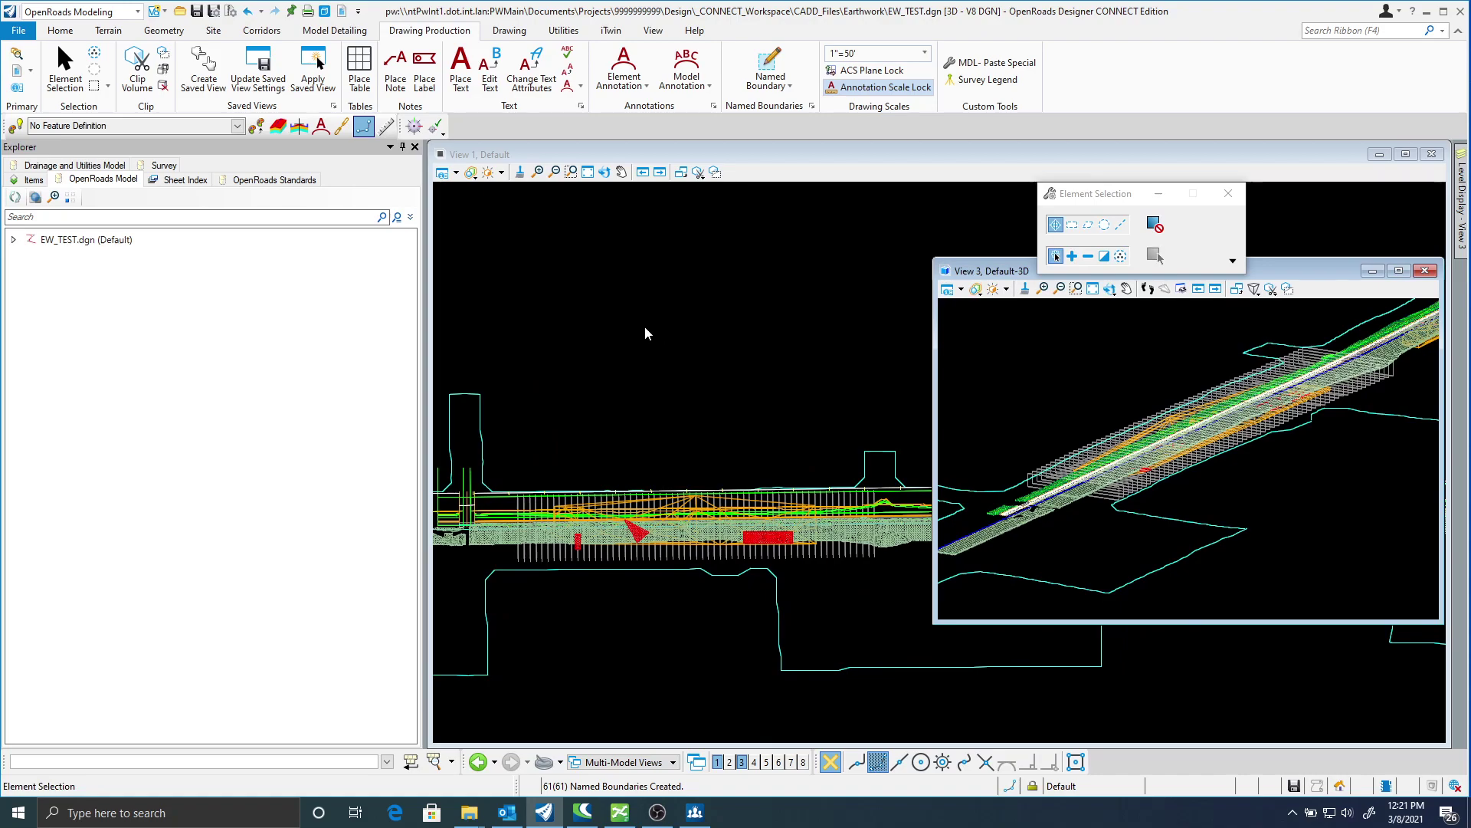
# Start Create Cut Fill Volumes with the Volumes_Cut feature definition for cut and Volumes_Fill for fill.
pyautogui.click(62, 34)
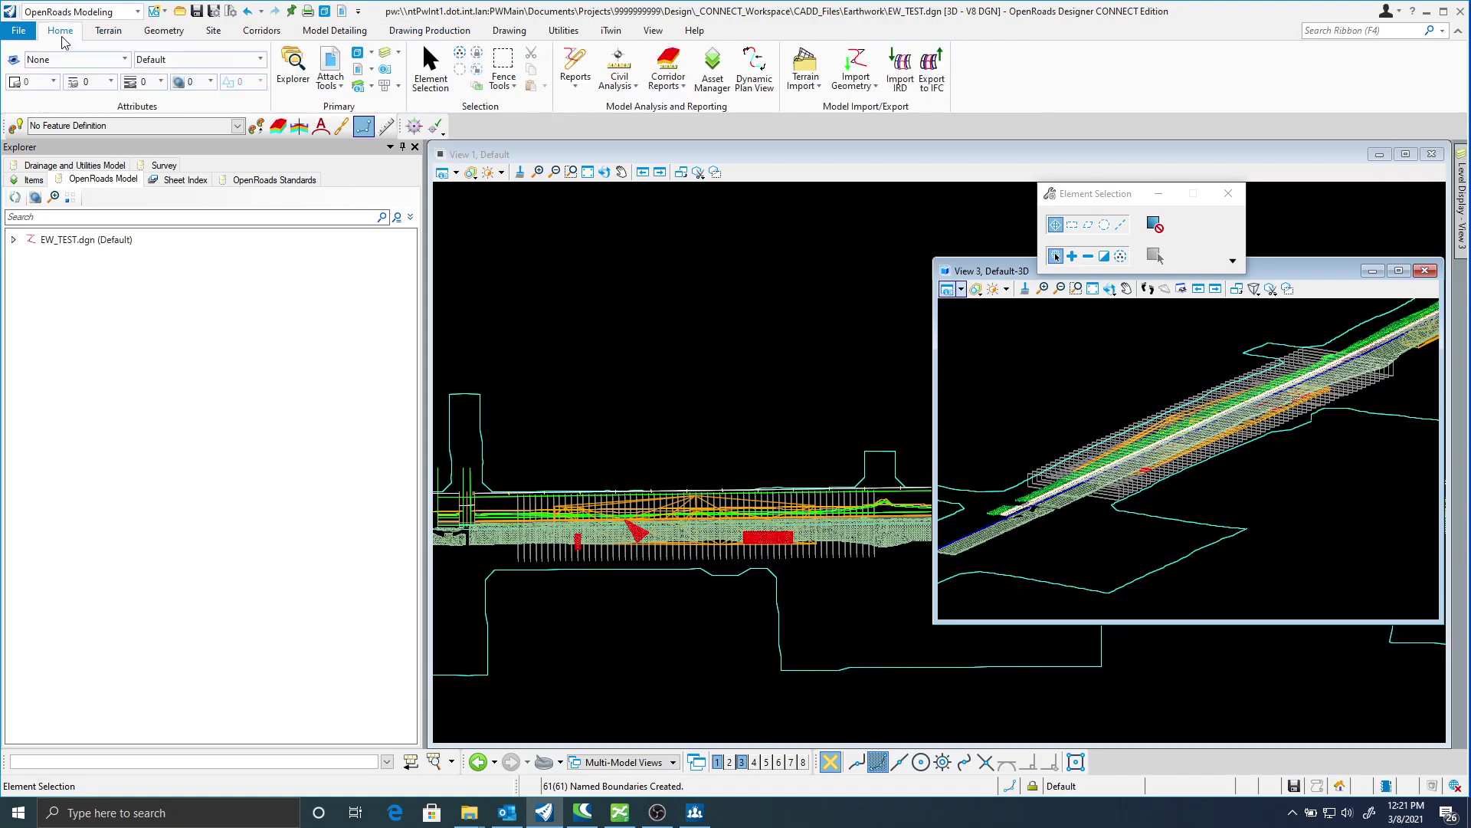
pyautogui.click(631, 91)
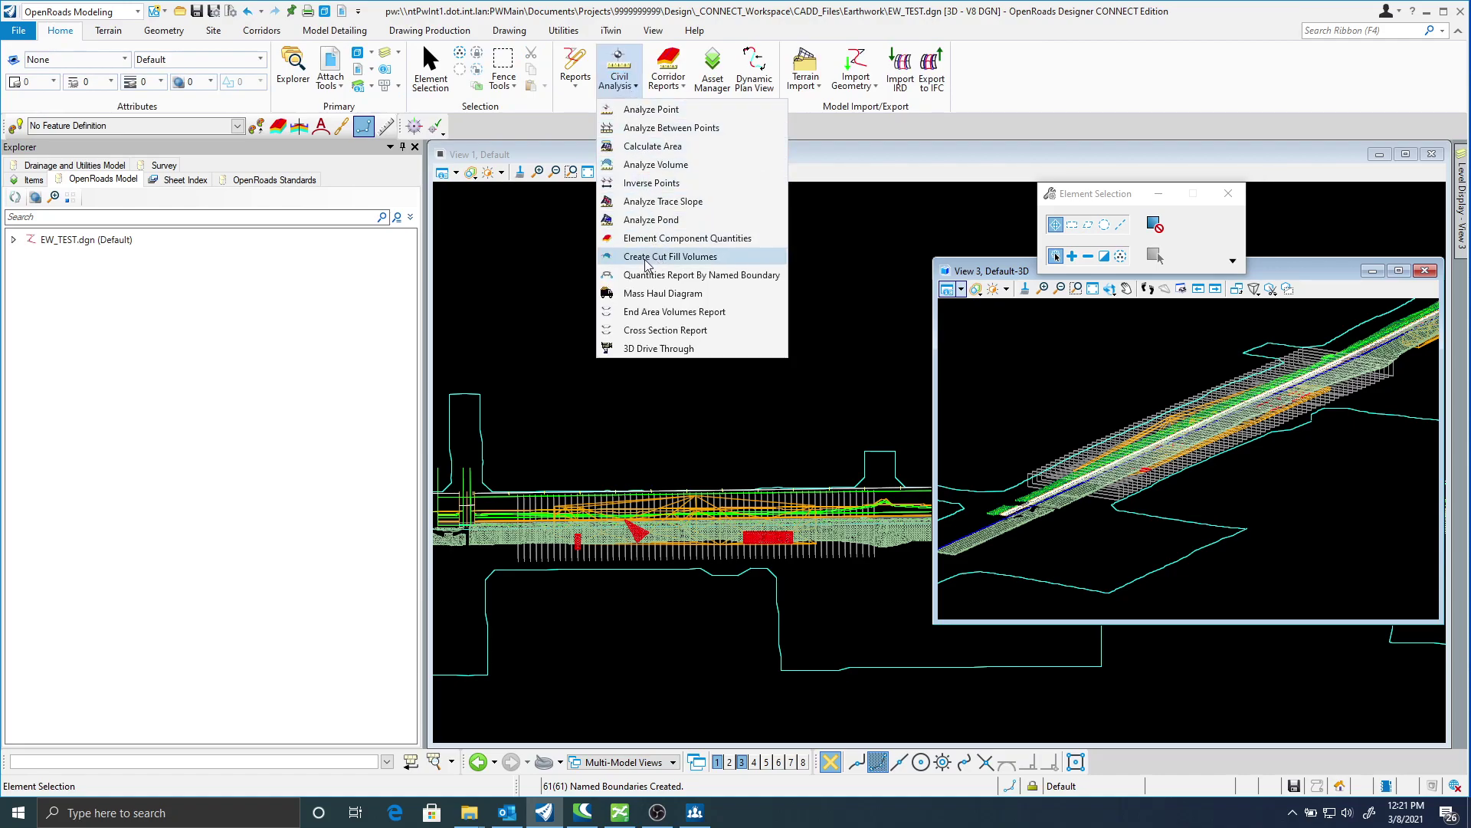
pyautogui.click(699, 257)
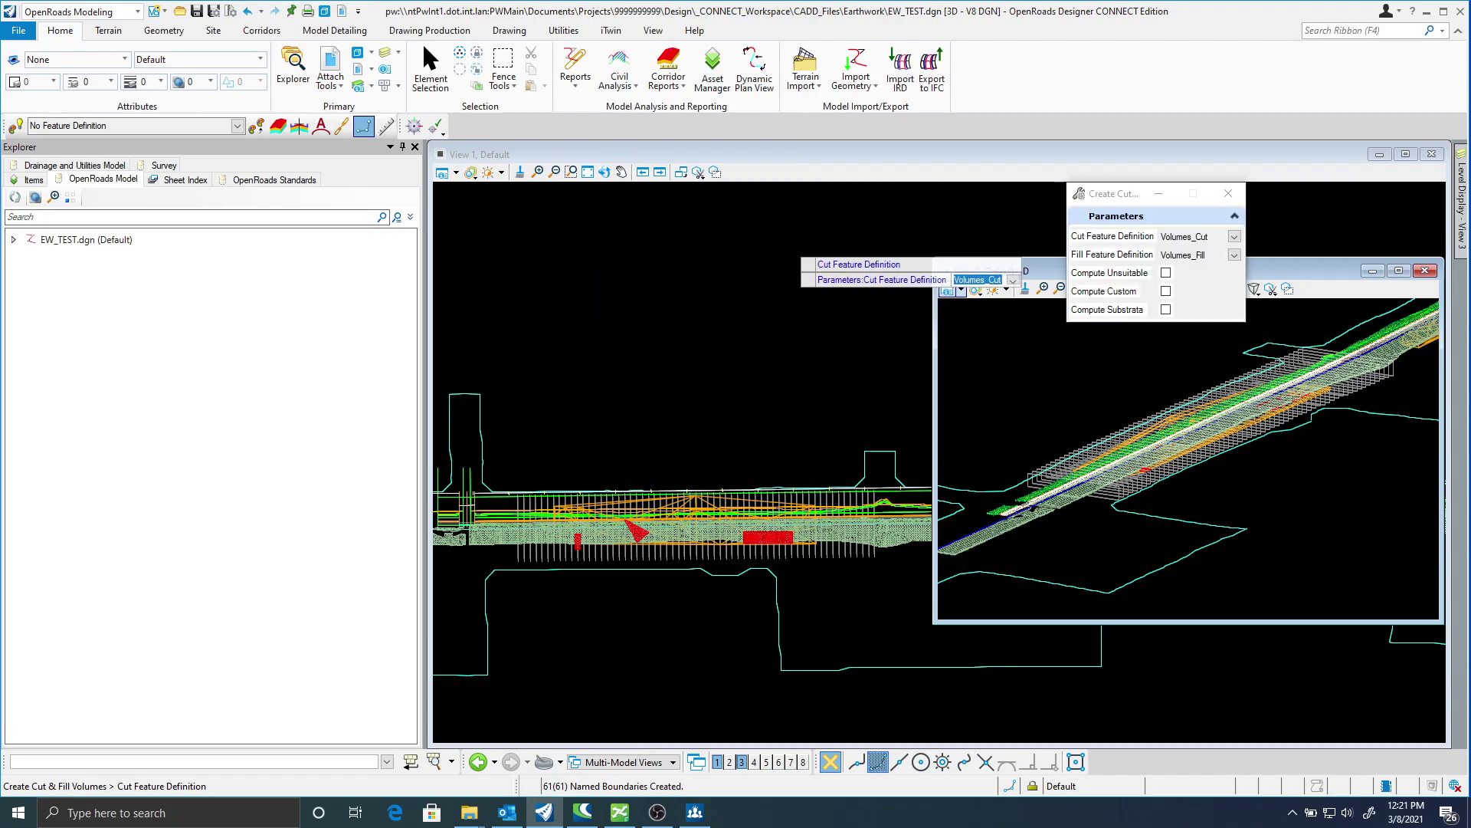
pyautogui.moveTo(1119, 193); pyautogui.dragTo(821, 203)
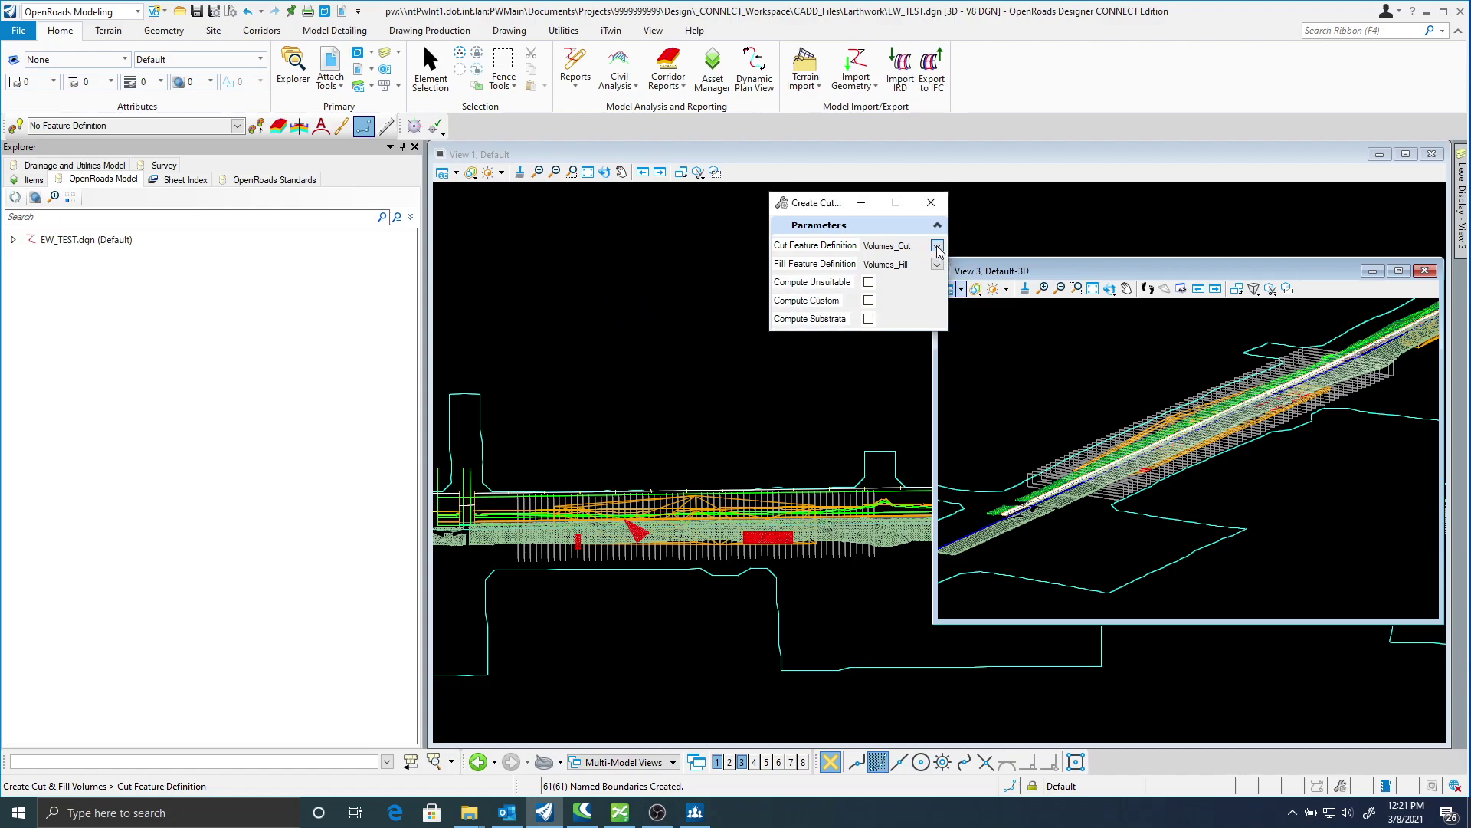
pyautogui.click(873, 247)
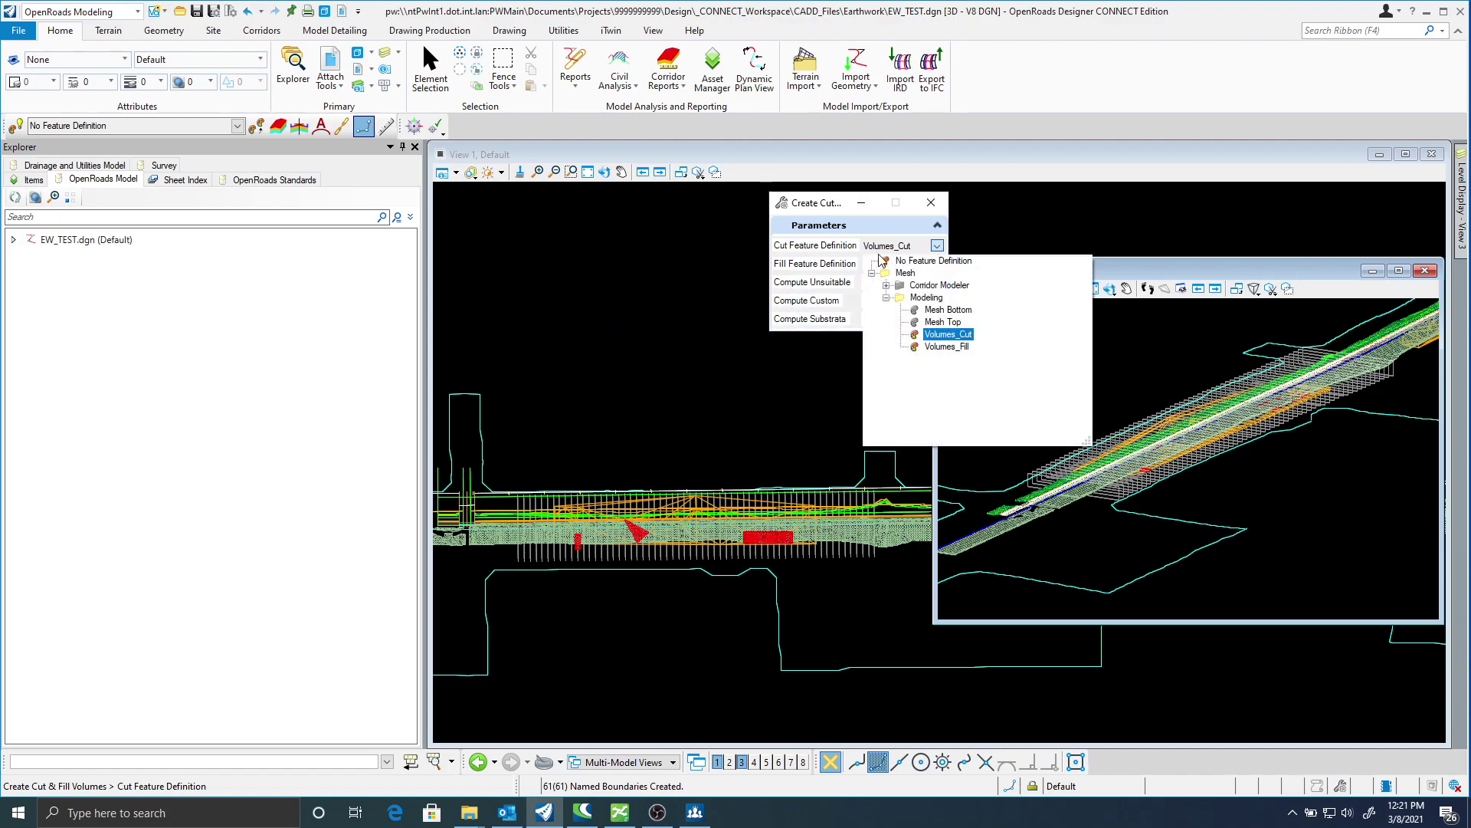
pyautogui.click(949, 336)
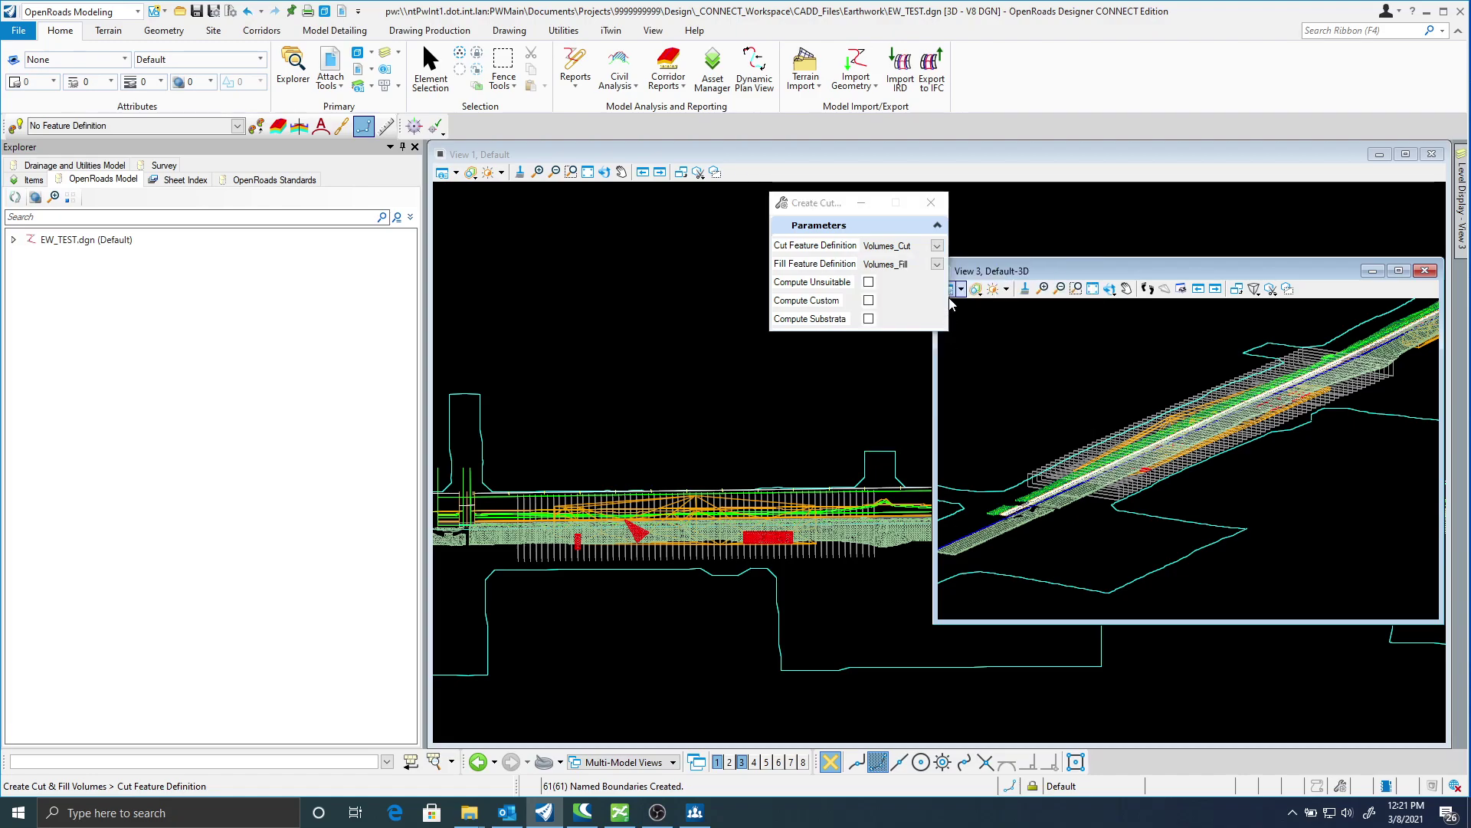
pyautogui.click(937, 265)
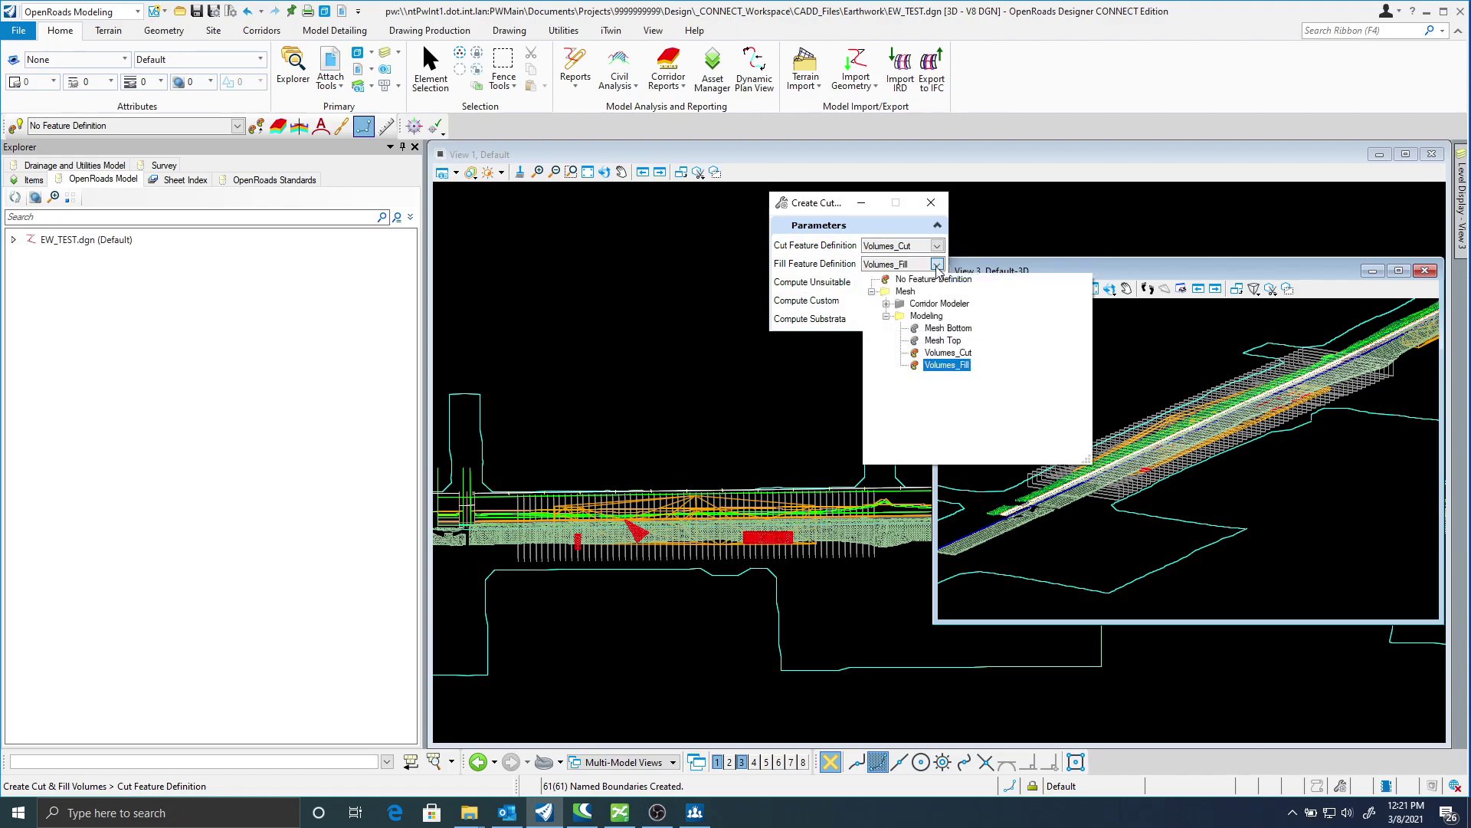
pyautogui.click(937, 366)
pyautogui.moveTo(810, 204); pyautogui.dragTo(861, 186)
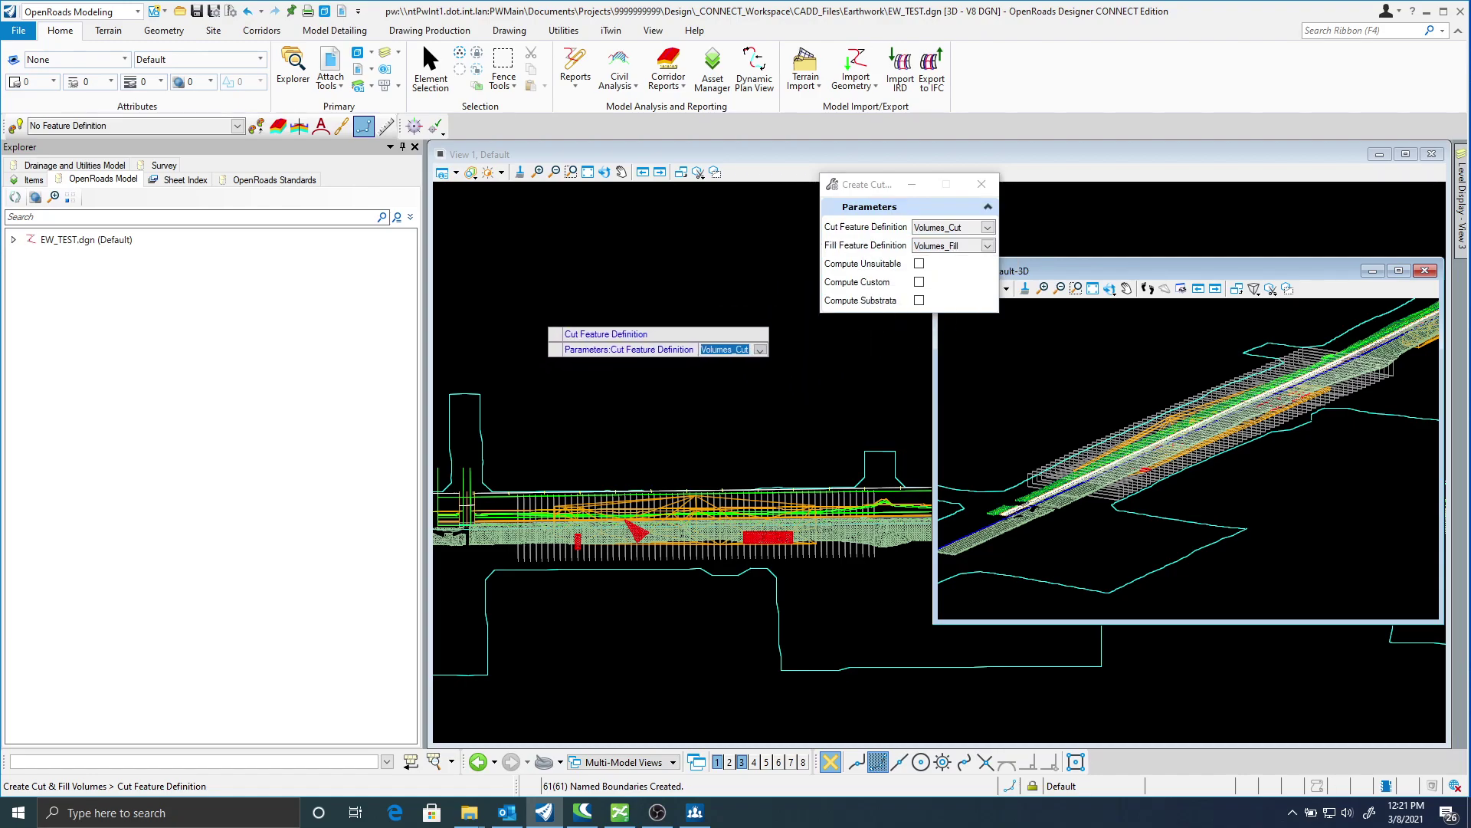
# Enable Compute Unsuitable and Compute Substrata, leave Compute Custom off, and generate the cut and fill volumes.
pyautogui.click(542, 322)
pyautogui.click(542, 319)
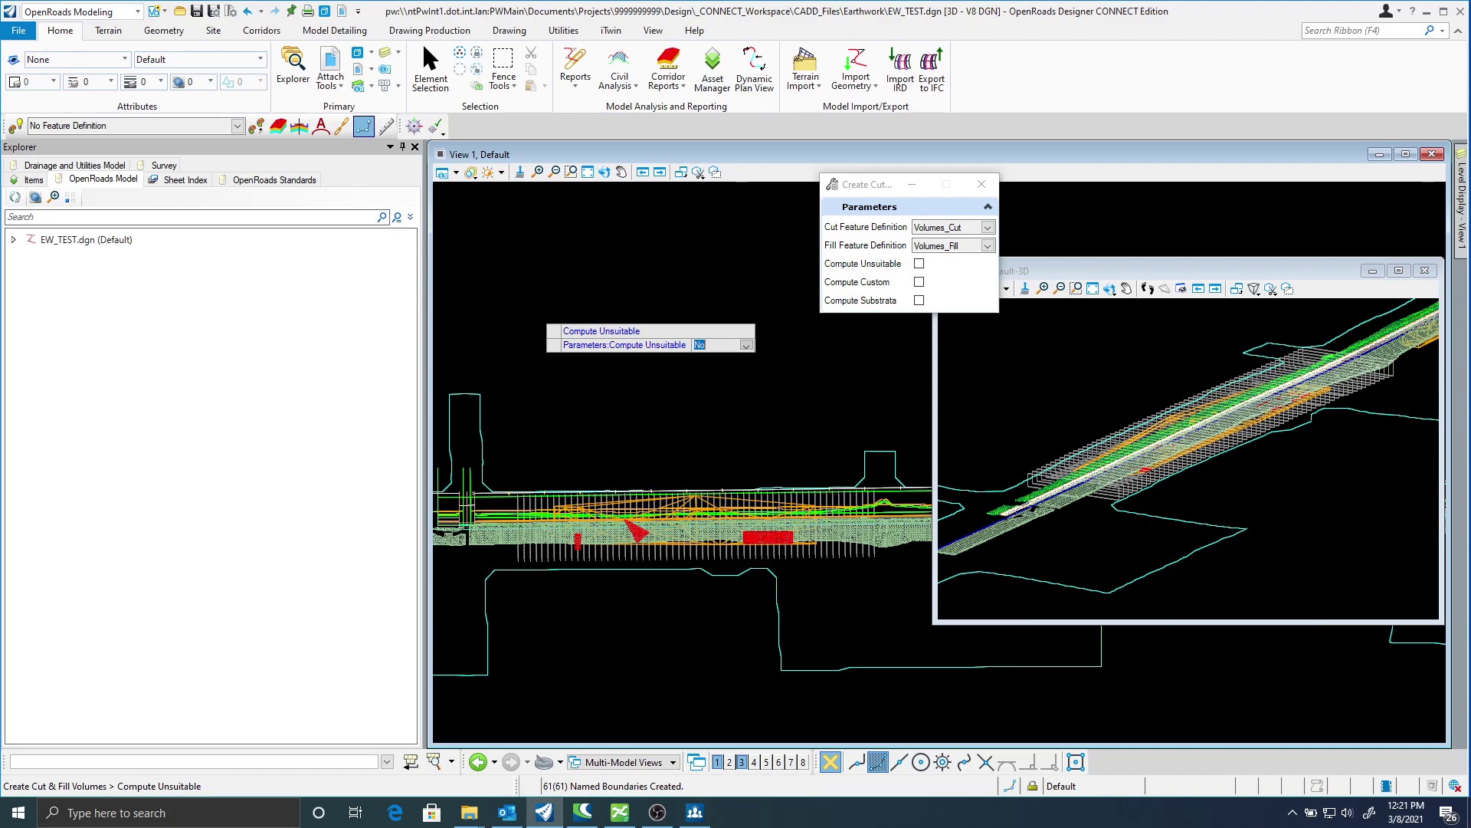
pyautogui.press('Return')
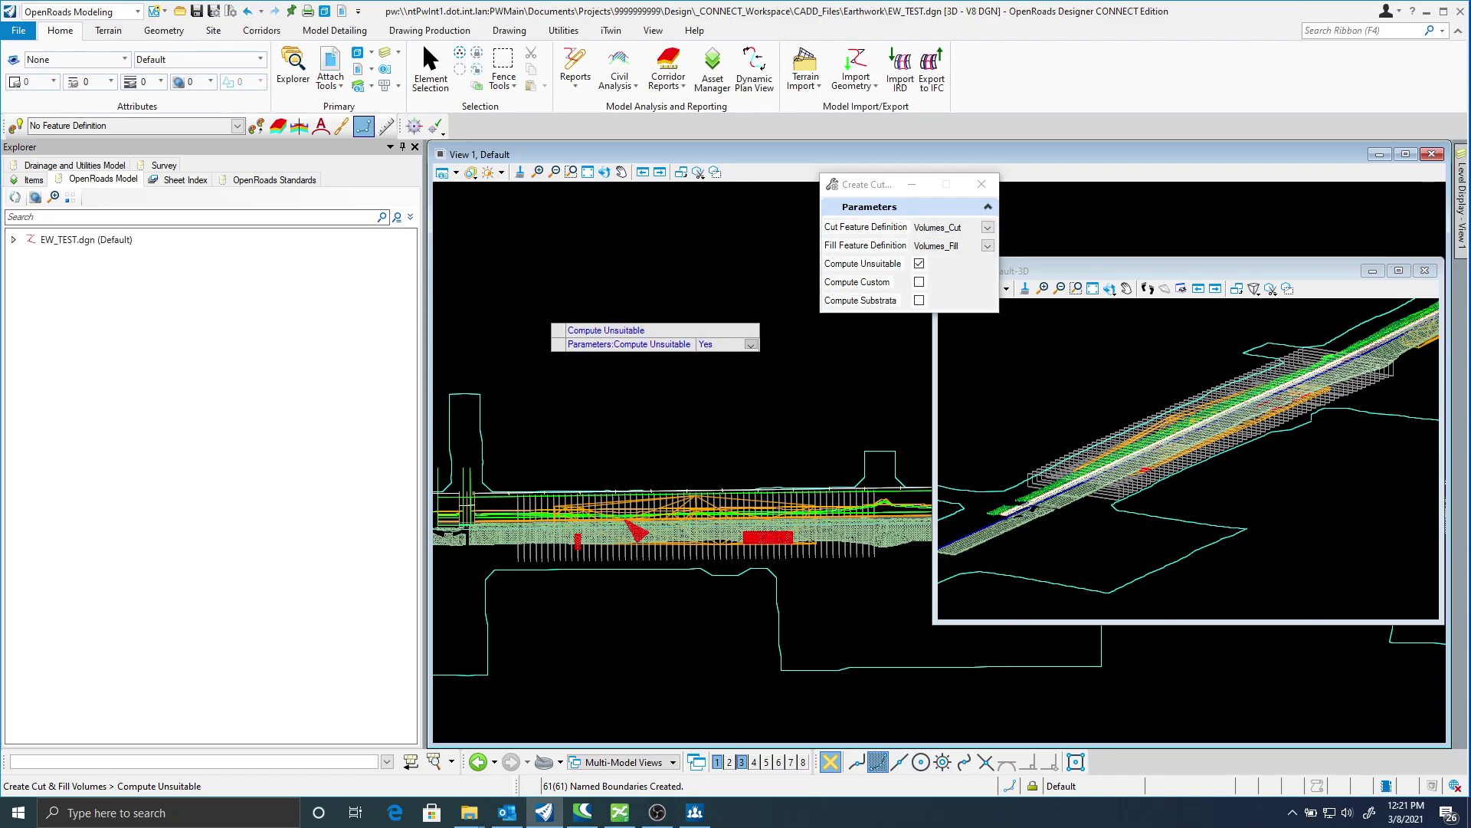
pyautogui.press('Return')
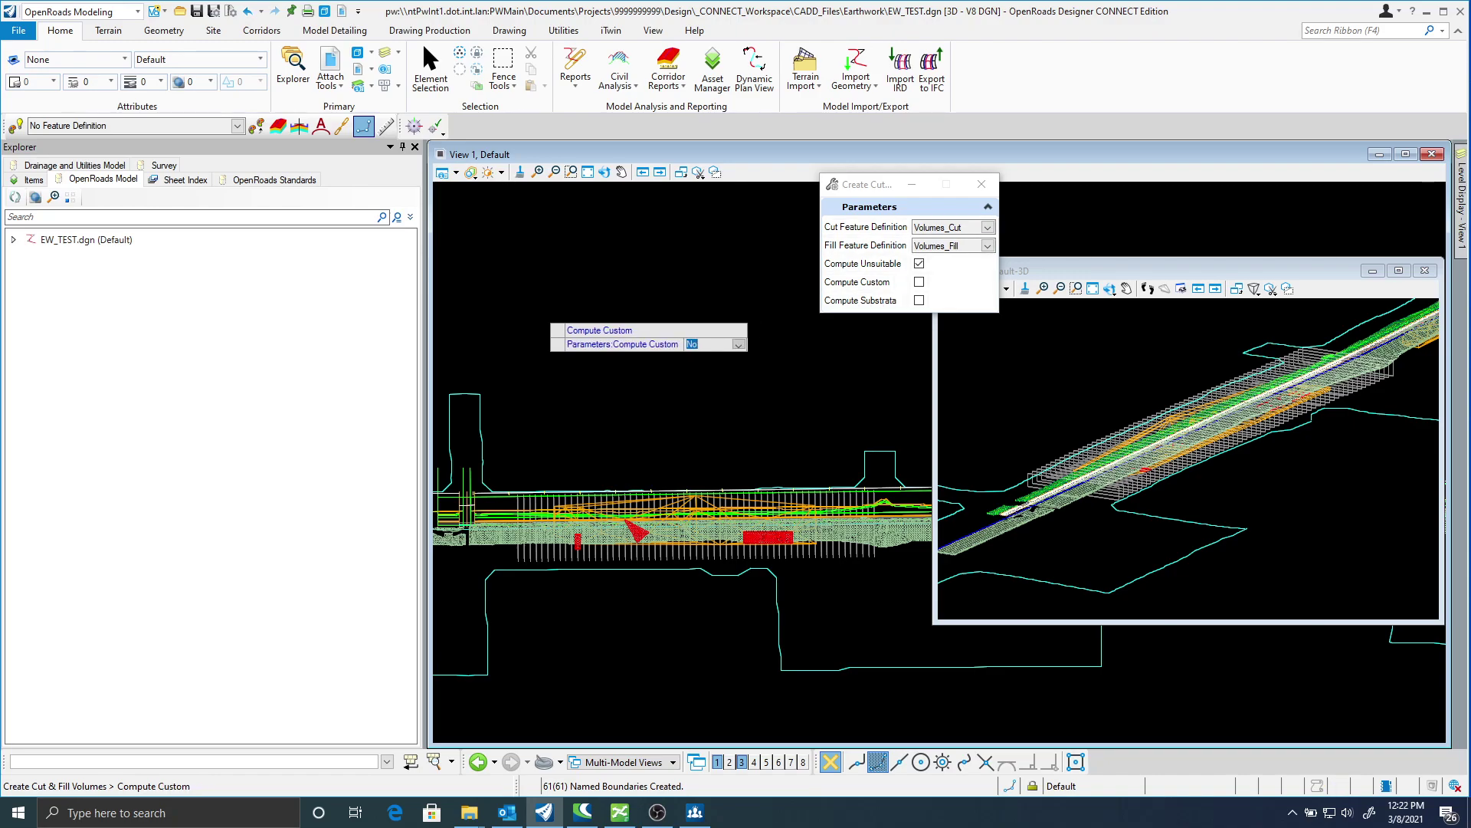
pyautogui.press('Return')
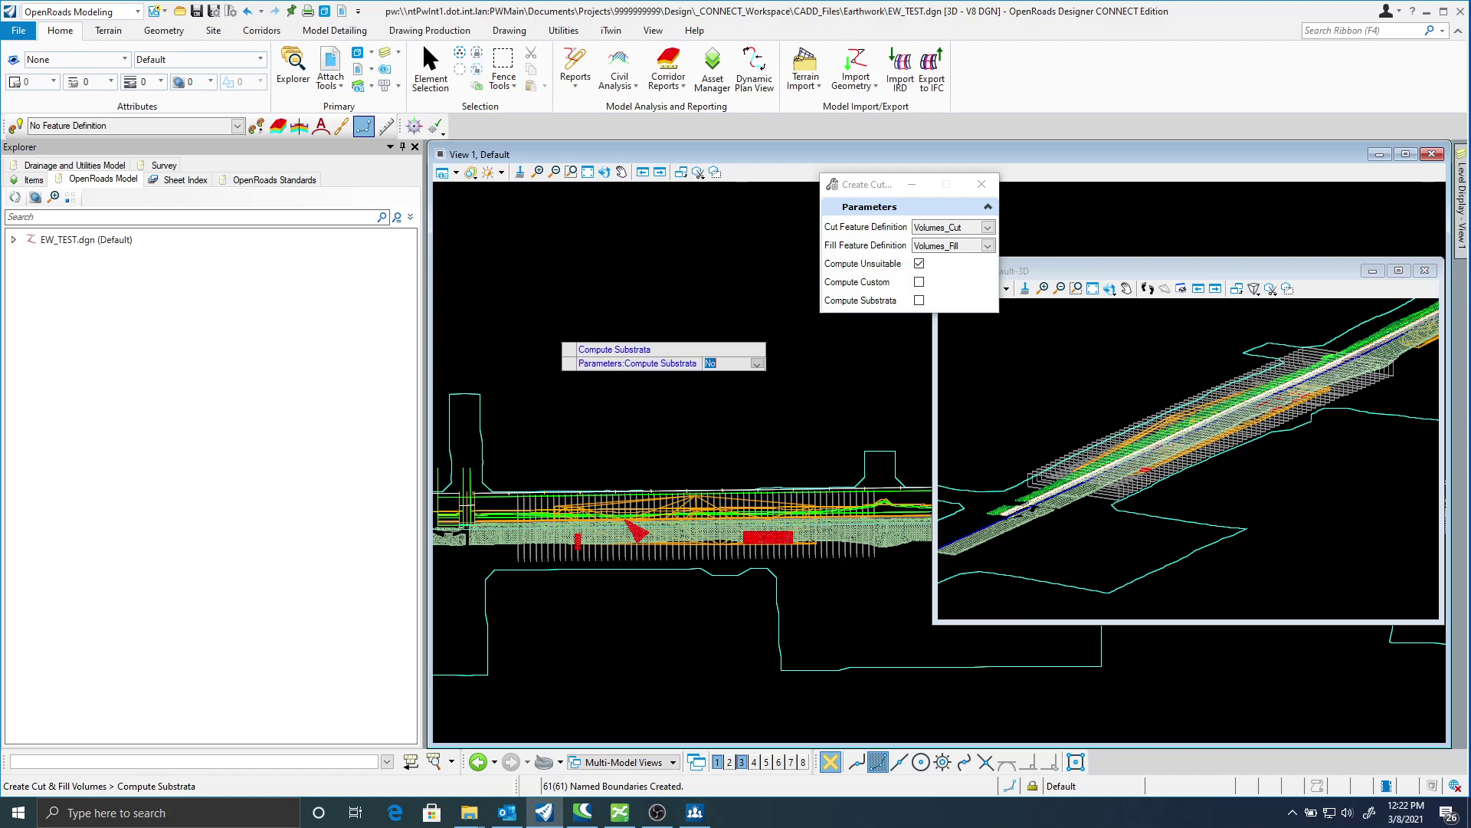
pyautogui.press('Return')
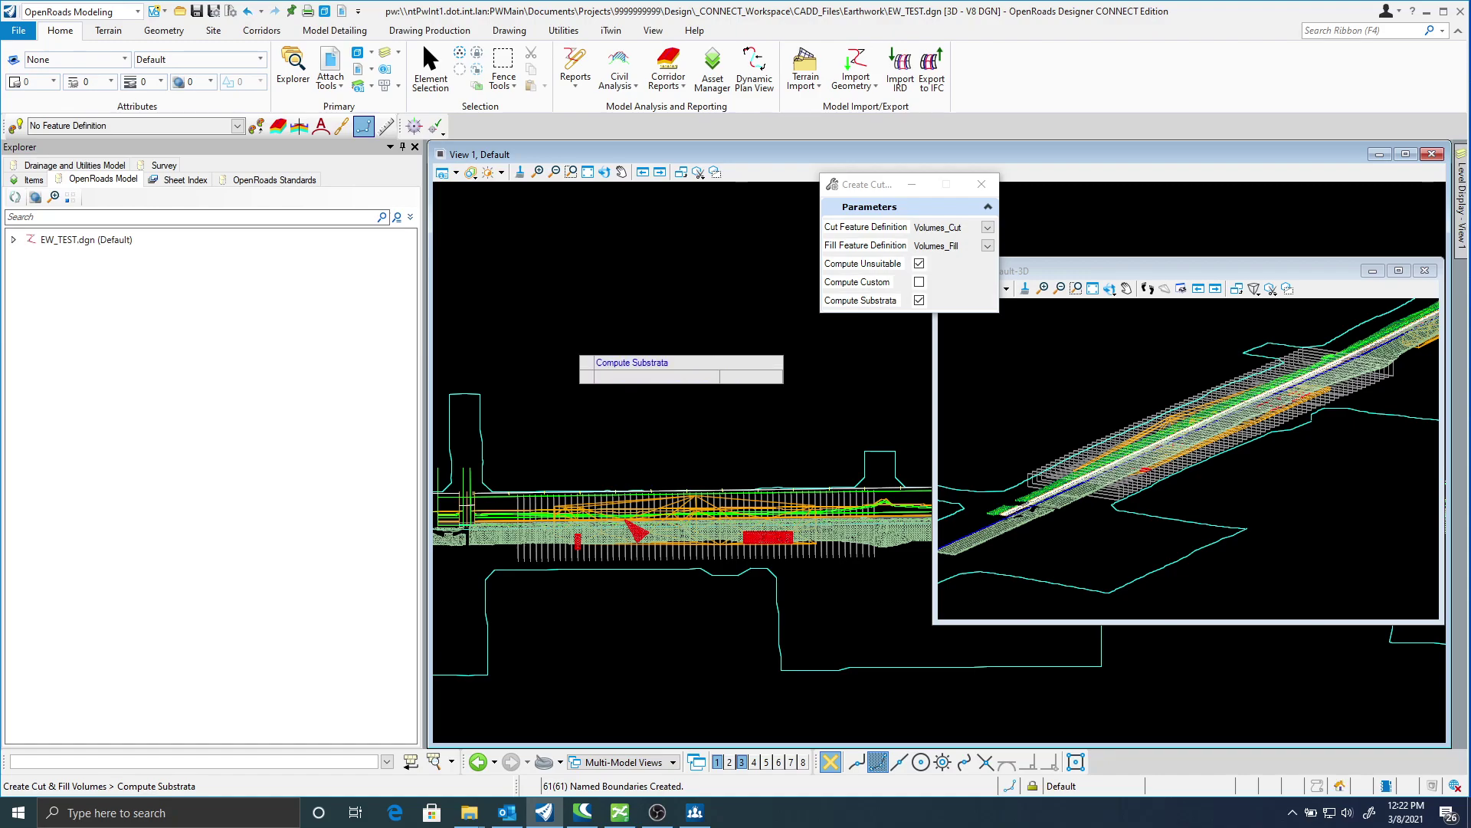
pyautogui.press('Return')
pyautogui.click(576, 357)
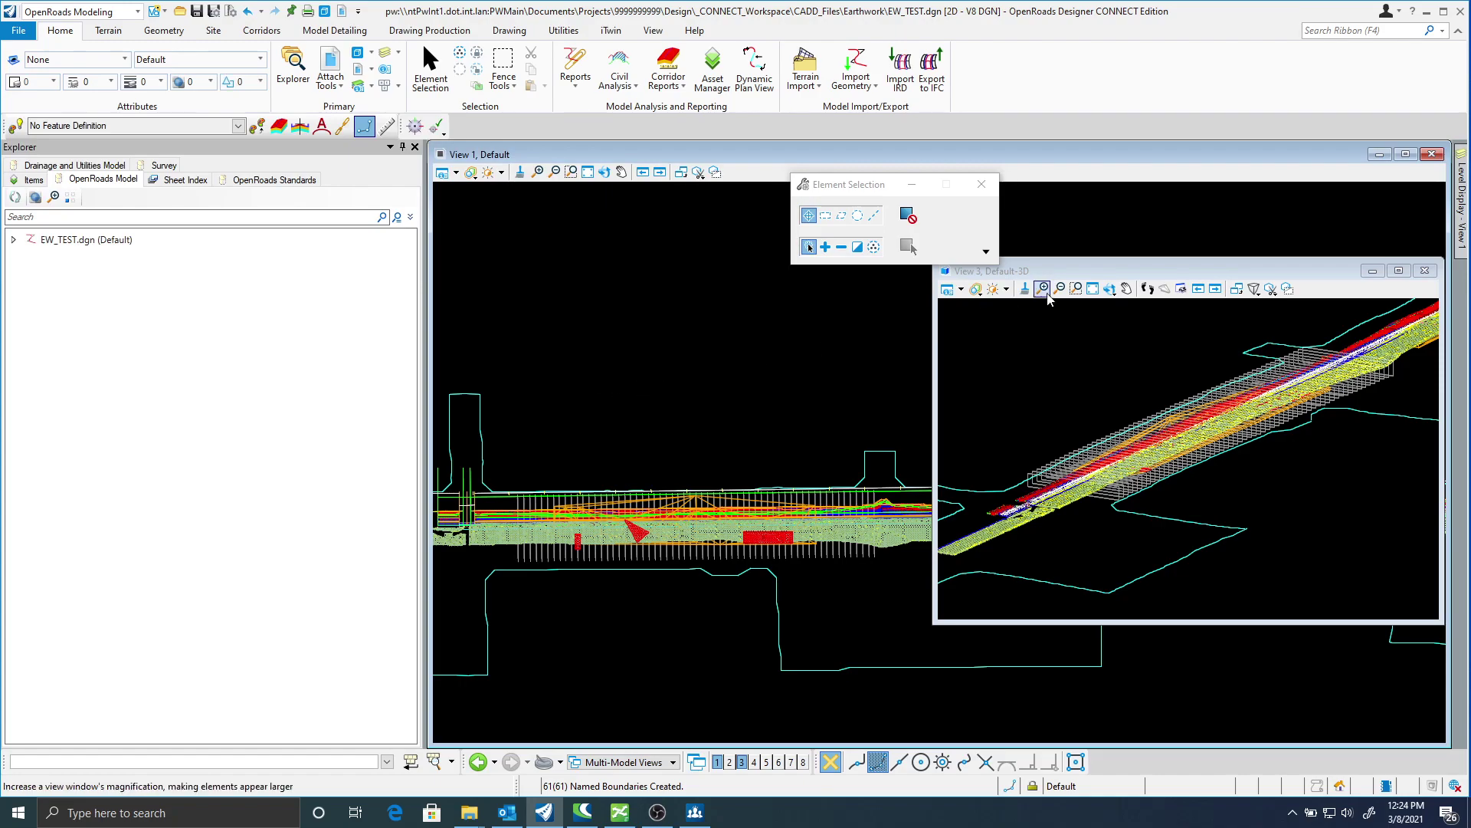
# Examine the generated cut and fill meshes along the corridor in the 3D and plan views.
pyautogui.moveTo(1061, 268); pyautogui.dragTo(1033, 254)
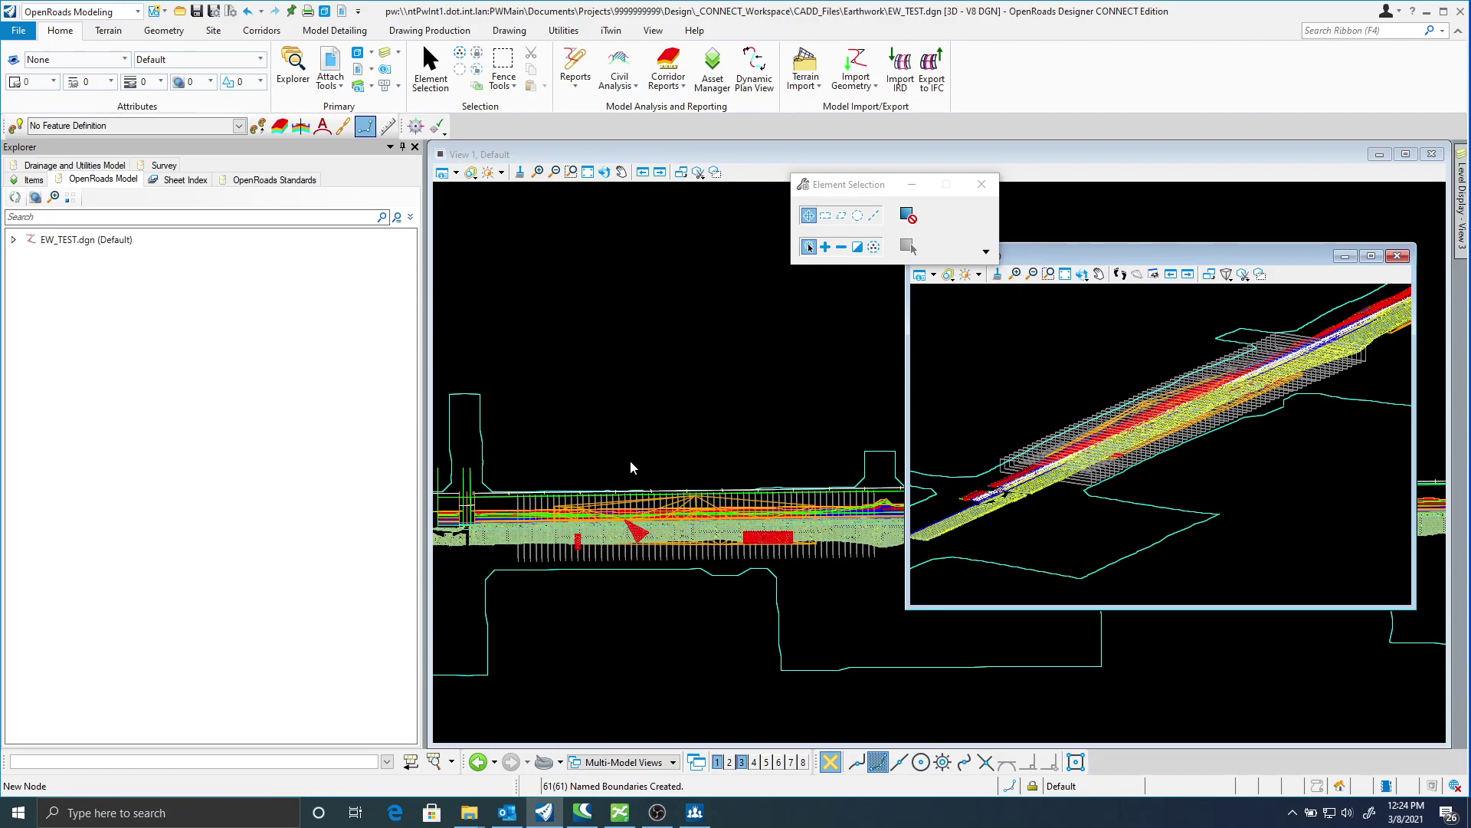
pyautogui.scroll(-2, 1184, 473)
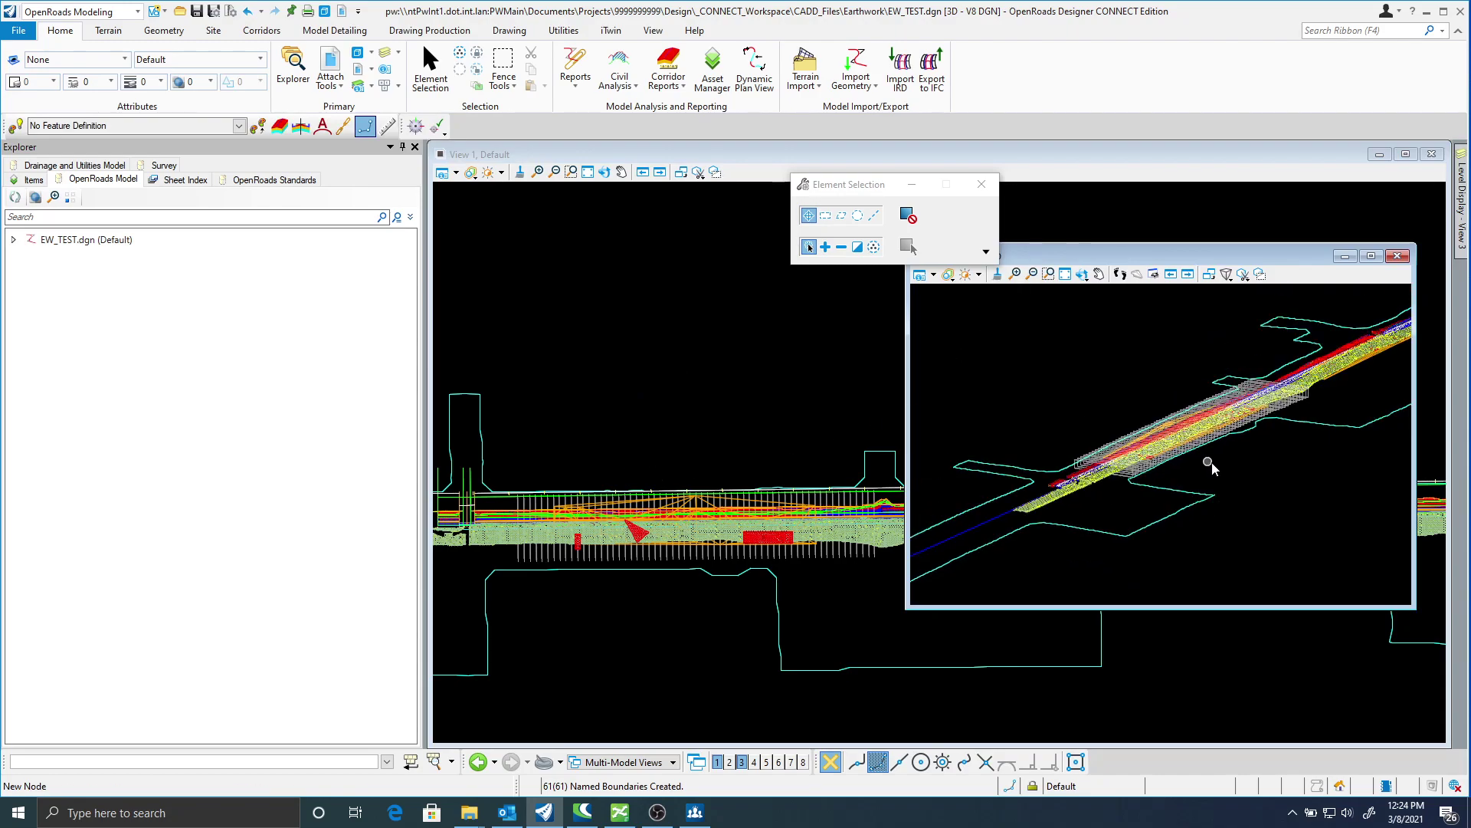
pyautogui.moveTo(721, 497); pyautogui.dragTo(759, 466, button='middle')
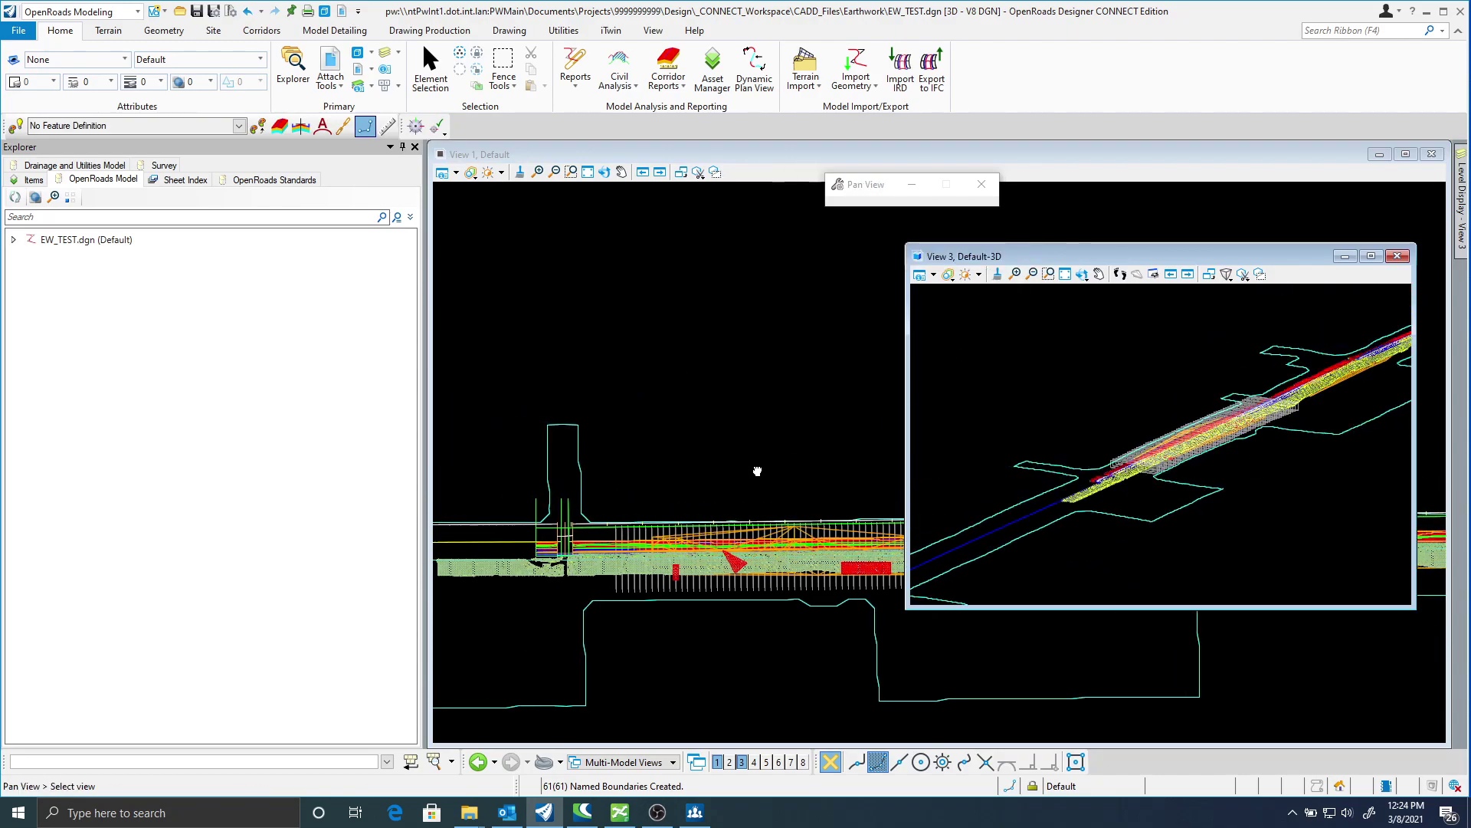
pyautogui.scroll(2, 585, 608)
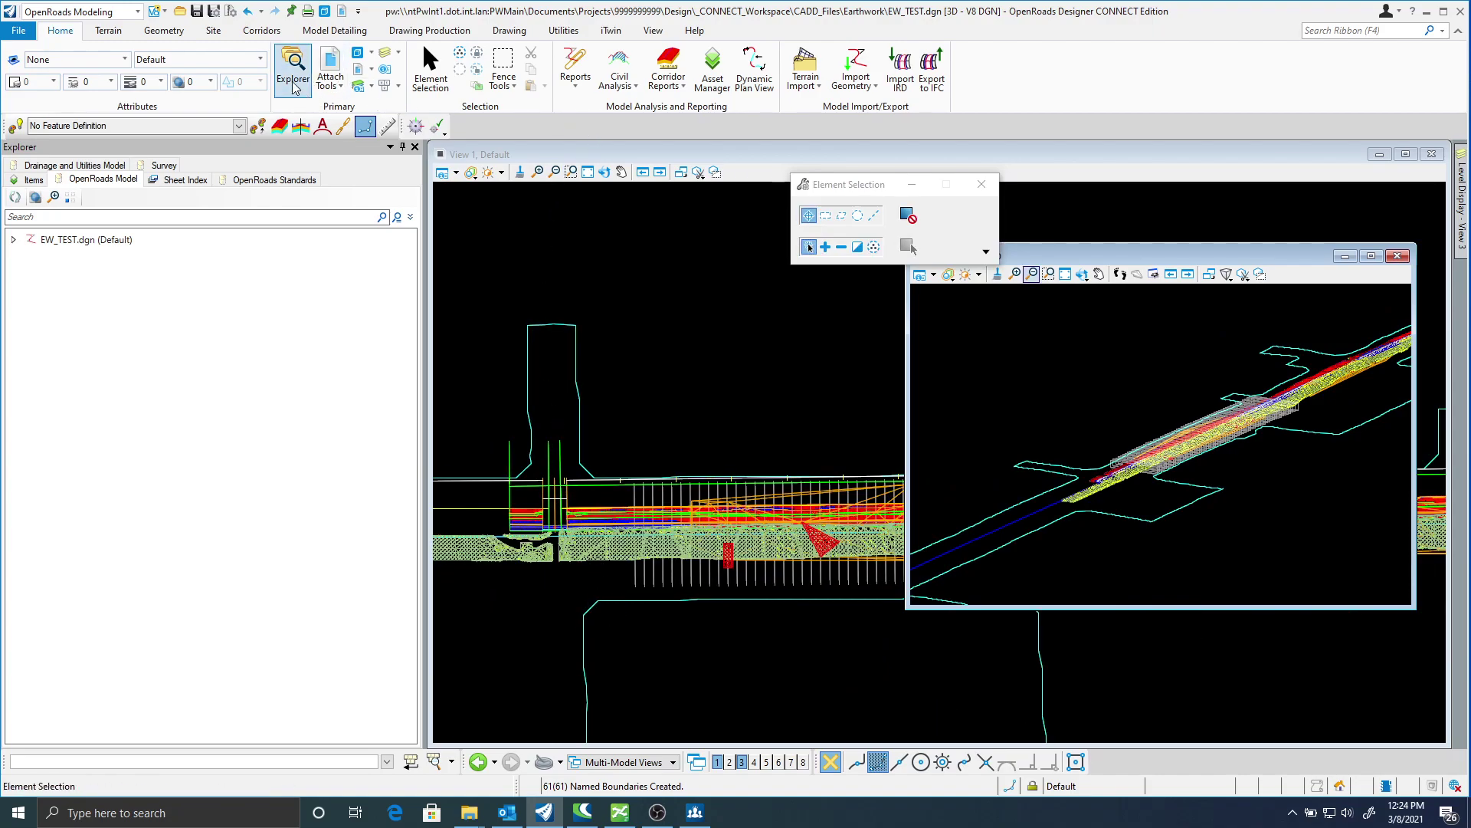
# Open a dynamic cross section view of the ML030WB1 corridor in View 6.
pyautogui.click(262, 30)
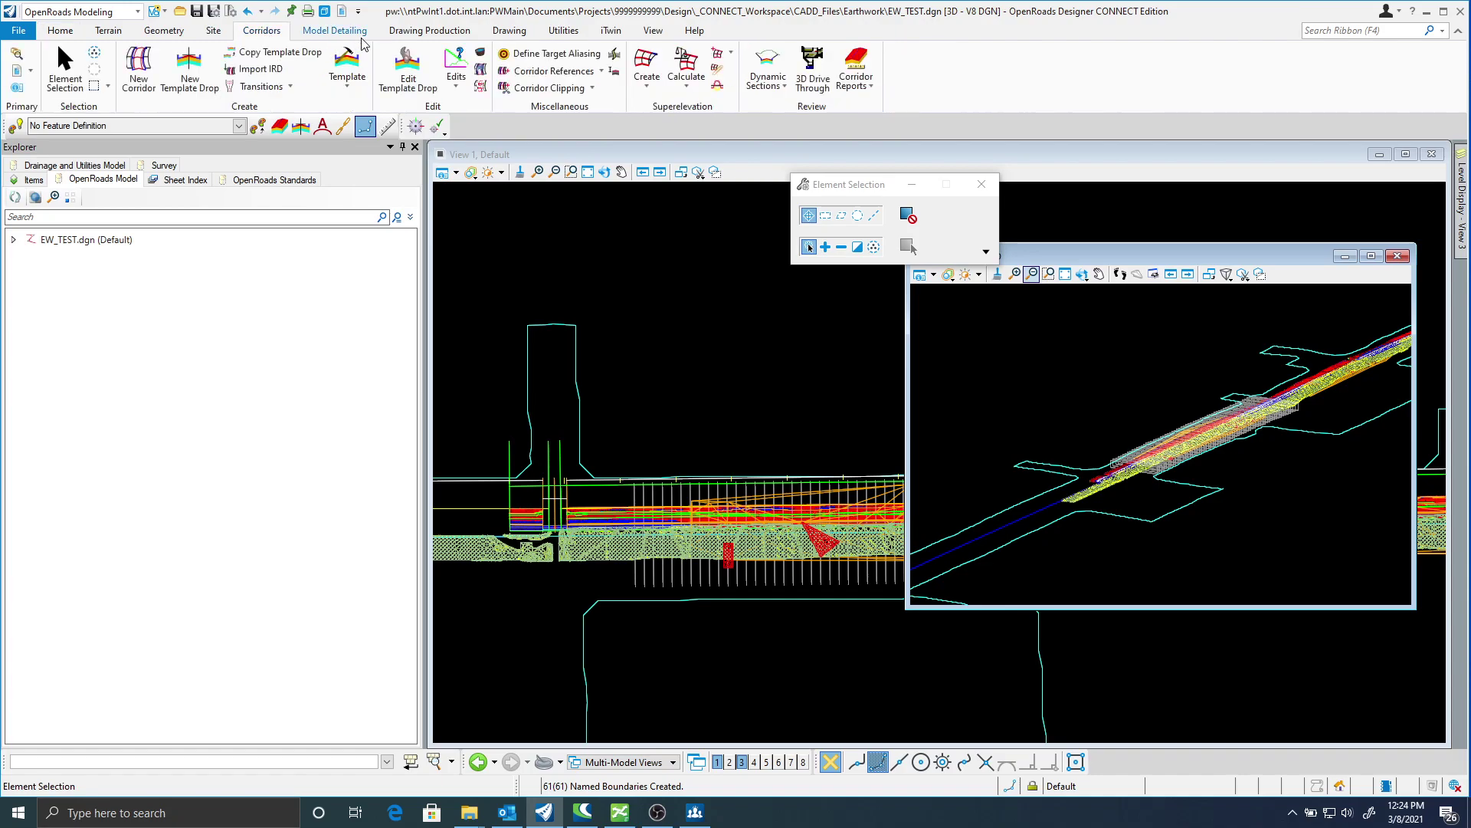
pyautogui.click(768, 63)
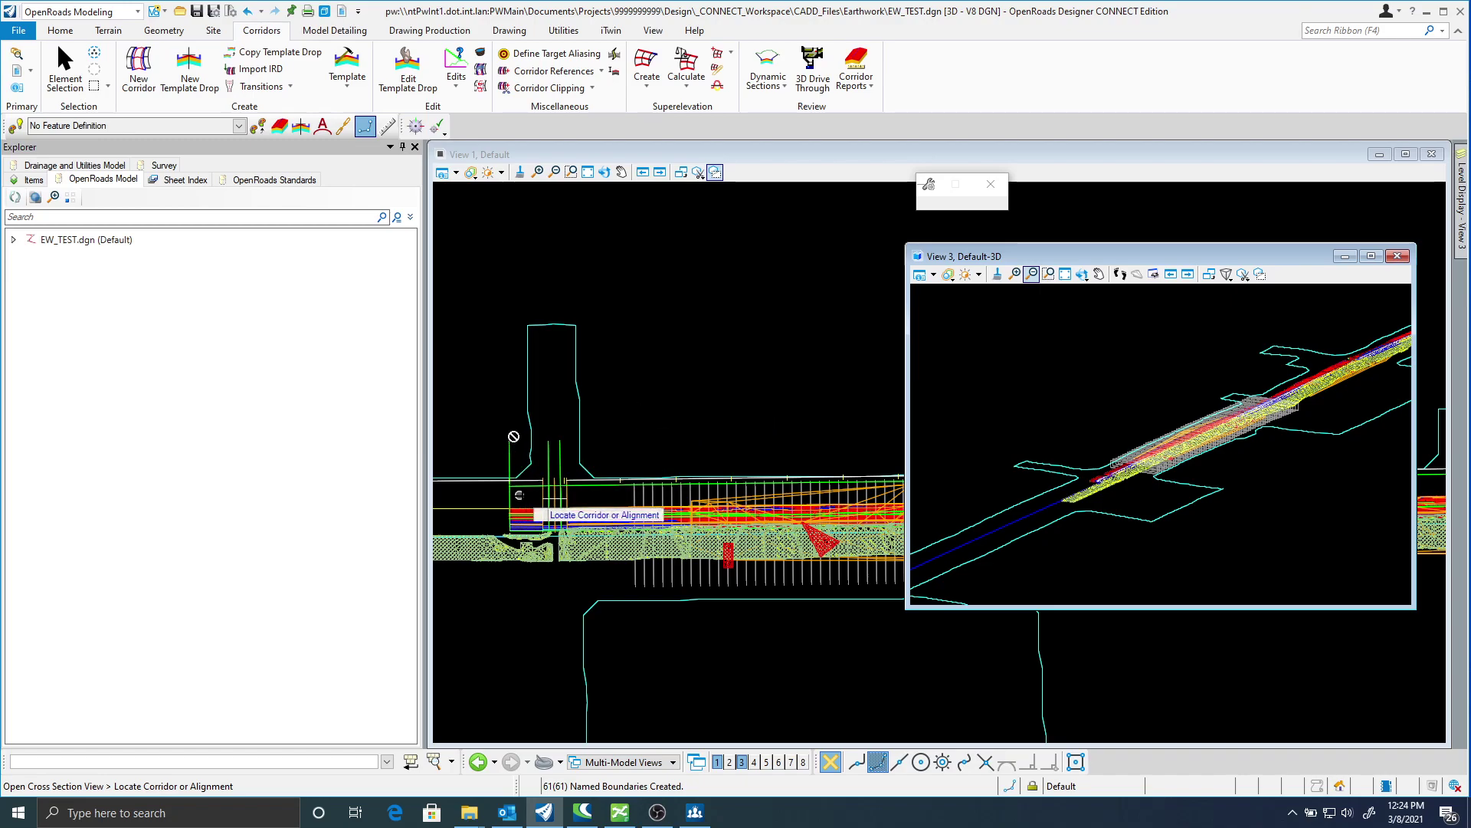
pyautogui.scroll(1, 562, 505)
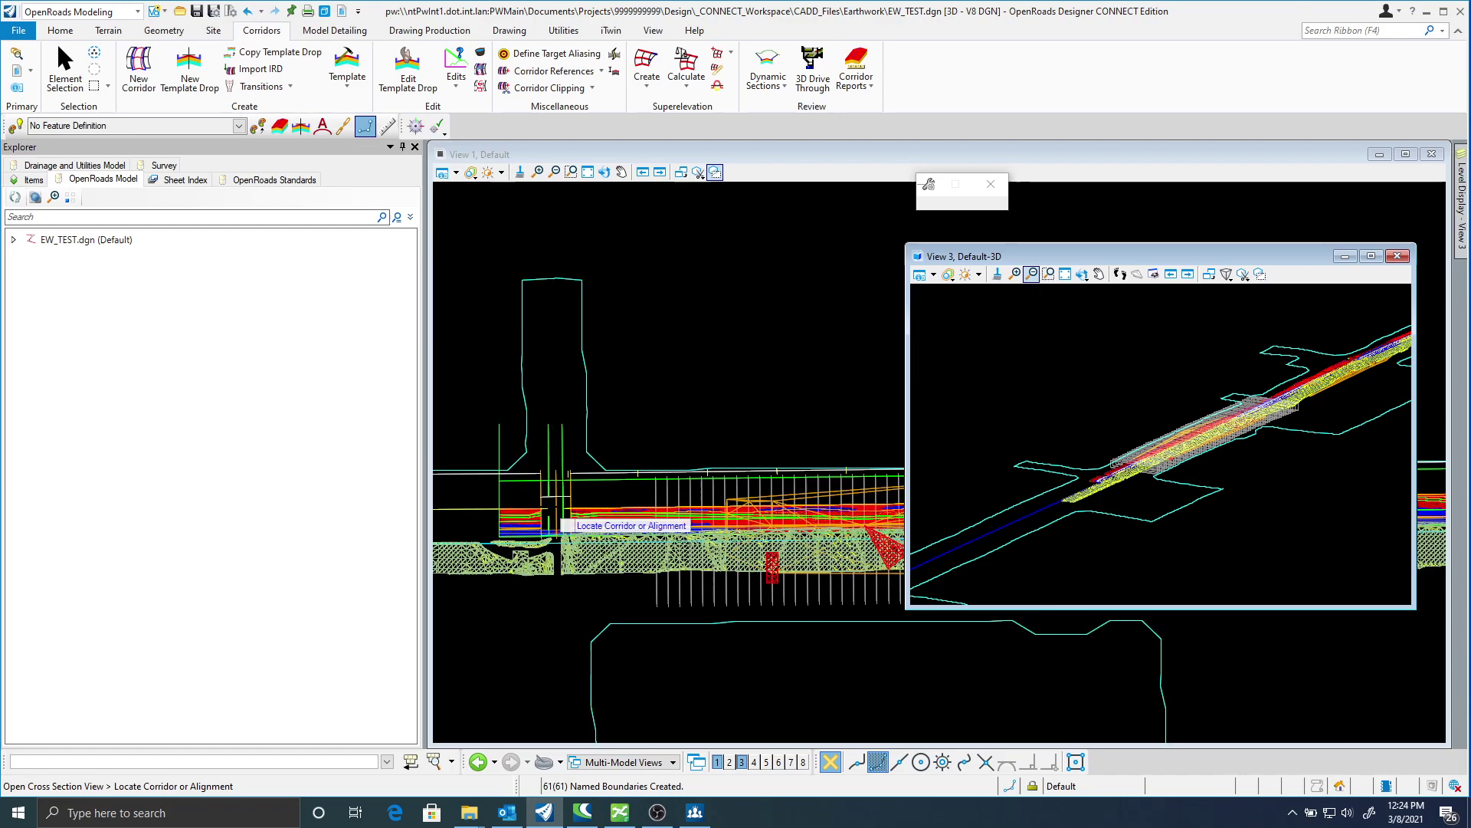
pyautogui.click(639, 475)
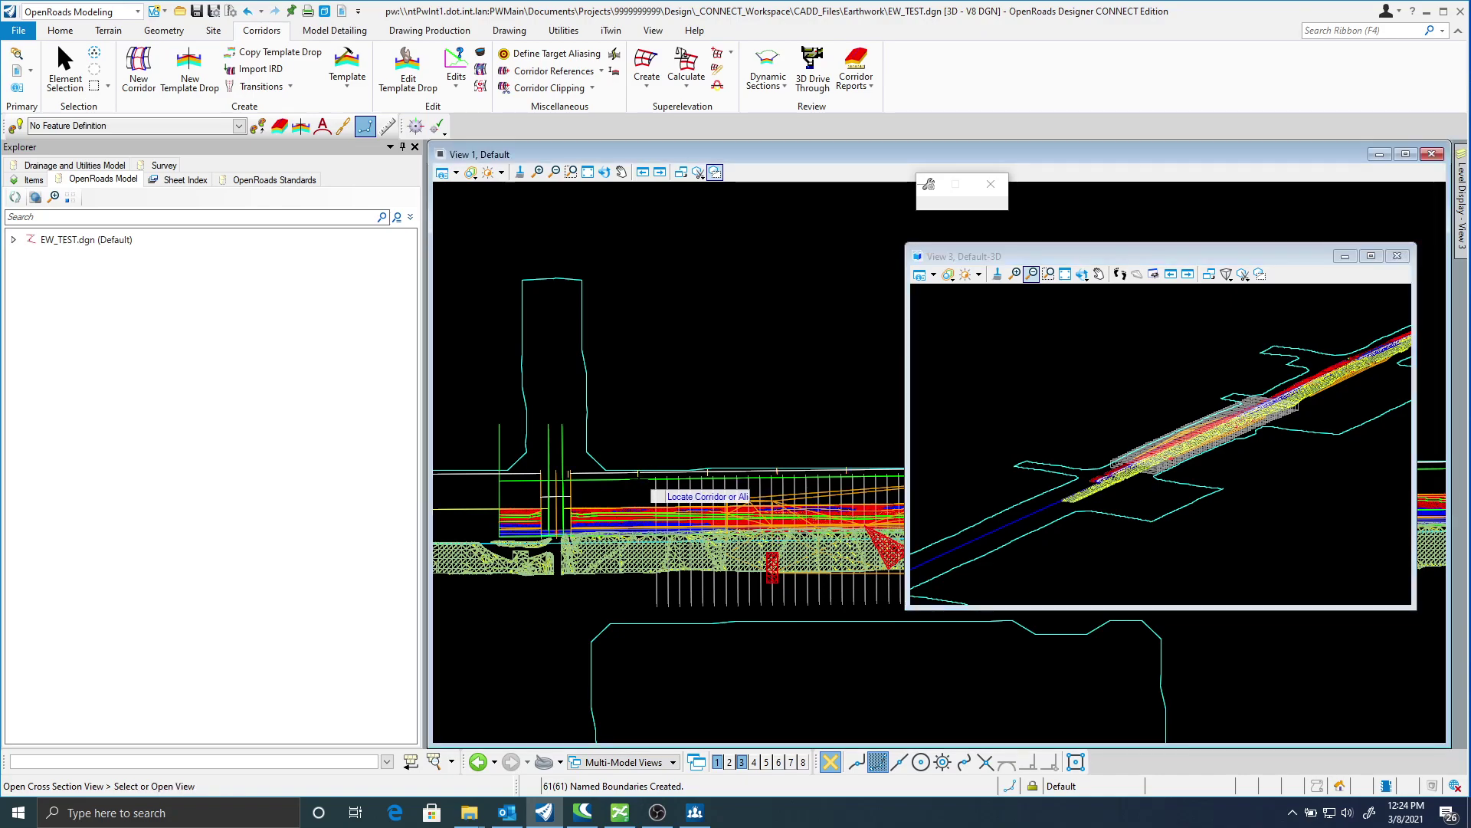
pyautogui.click(778, 762)
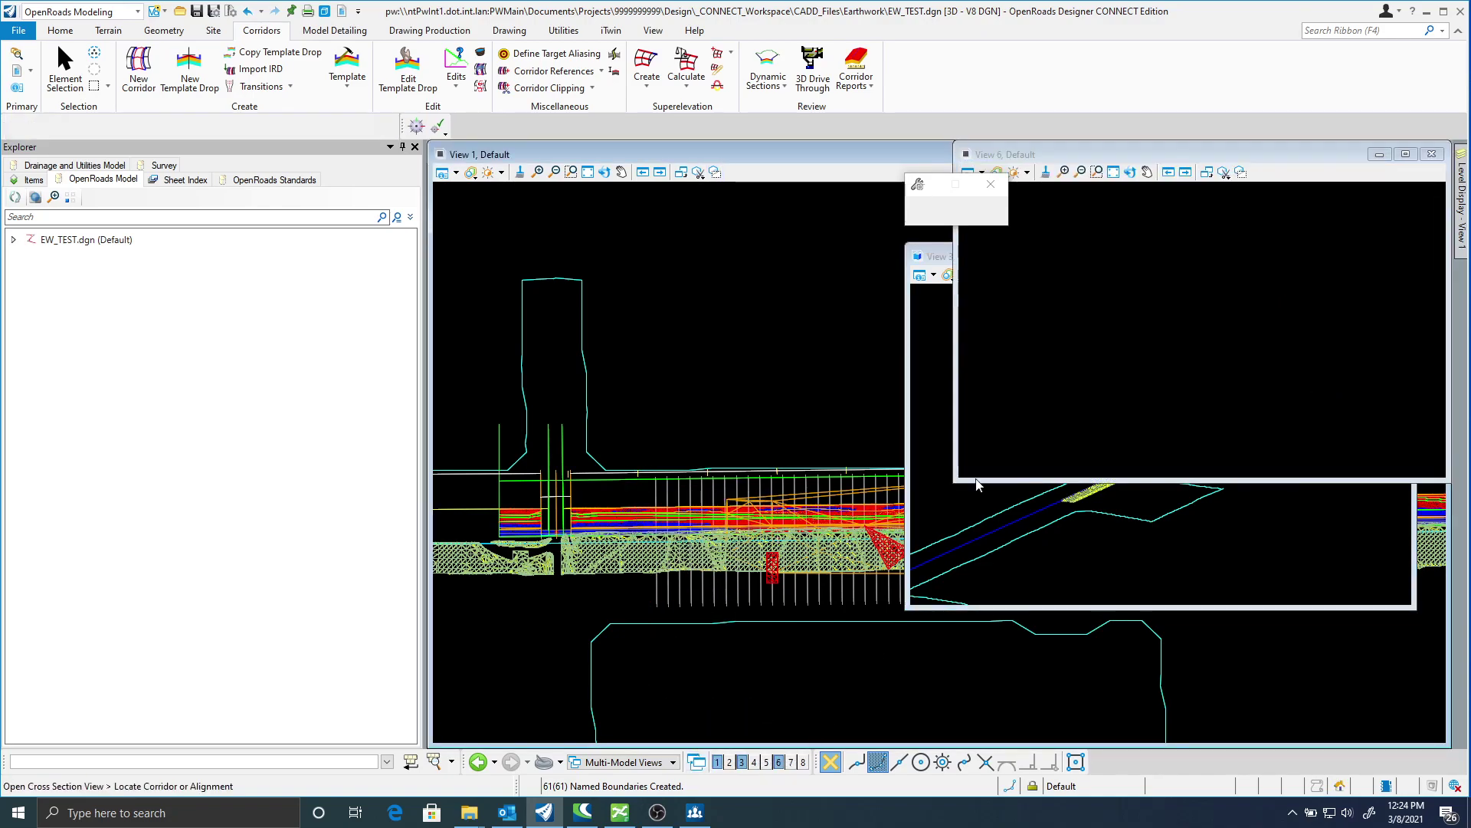
pyautogui.click(712, 475)
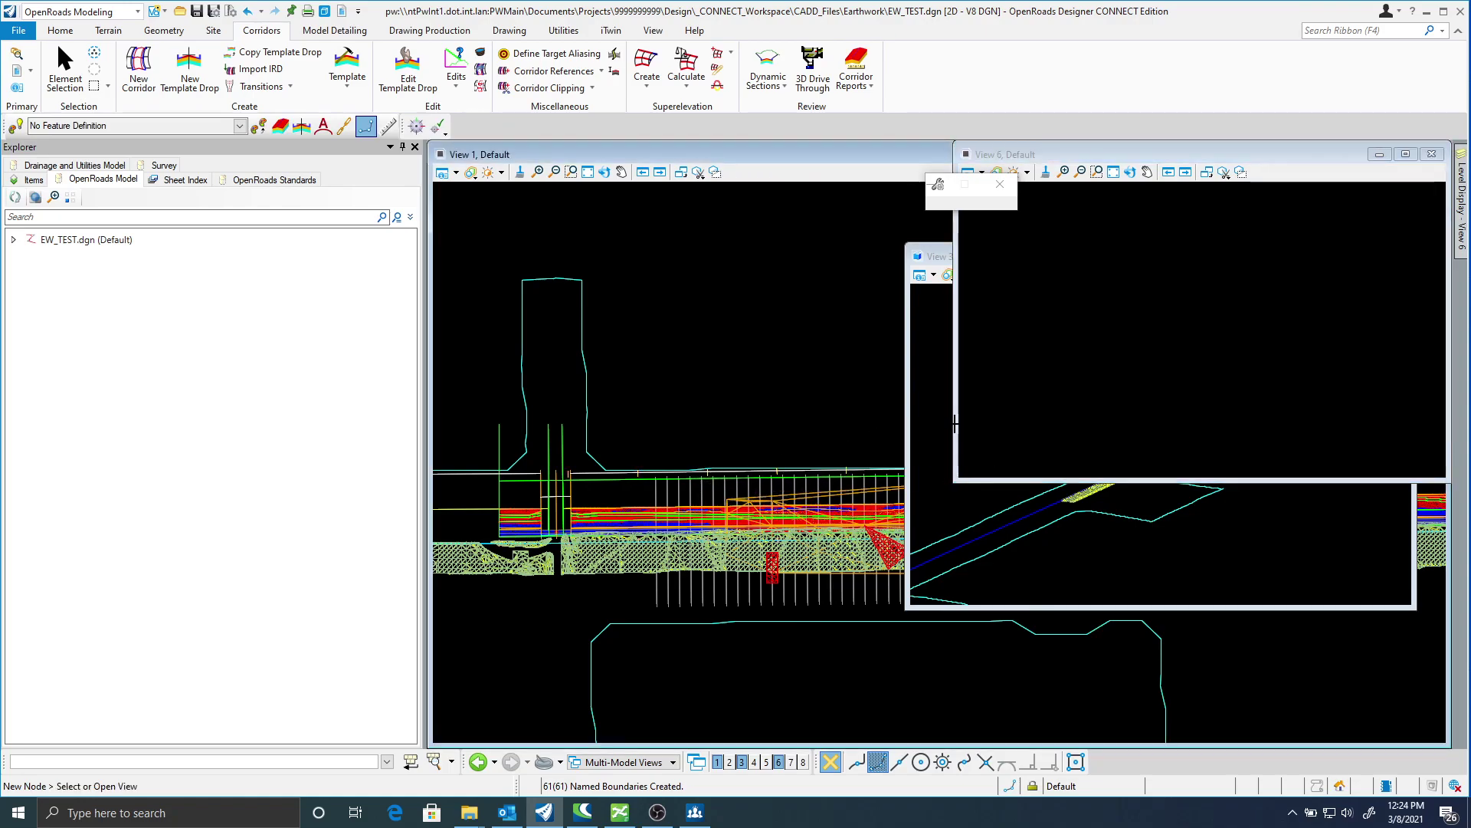
pyautogui.click(1121, 379)
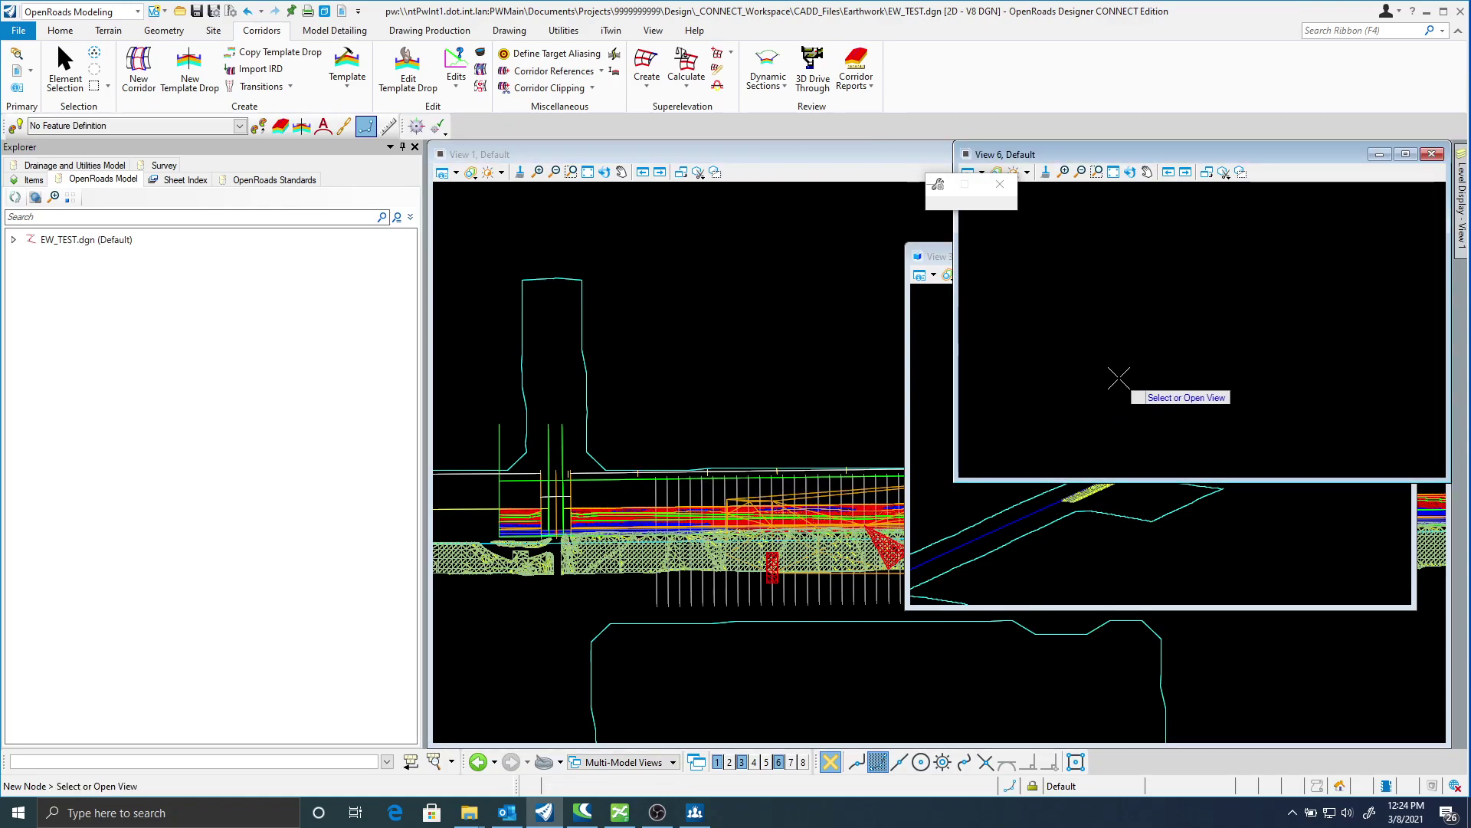
pyautogui.click(1096, 383)
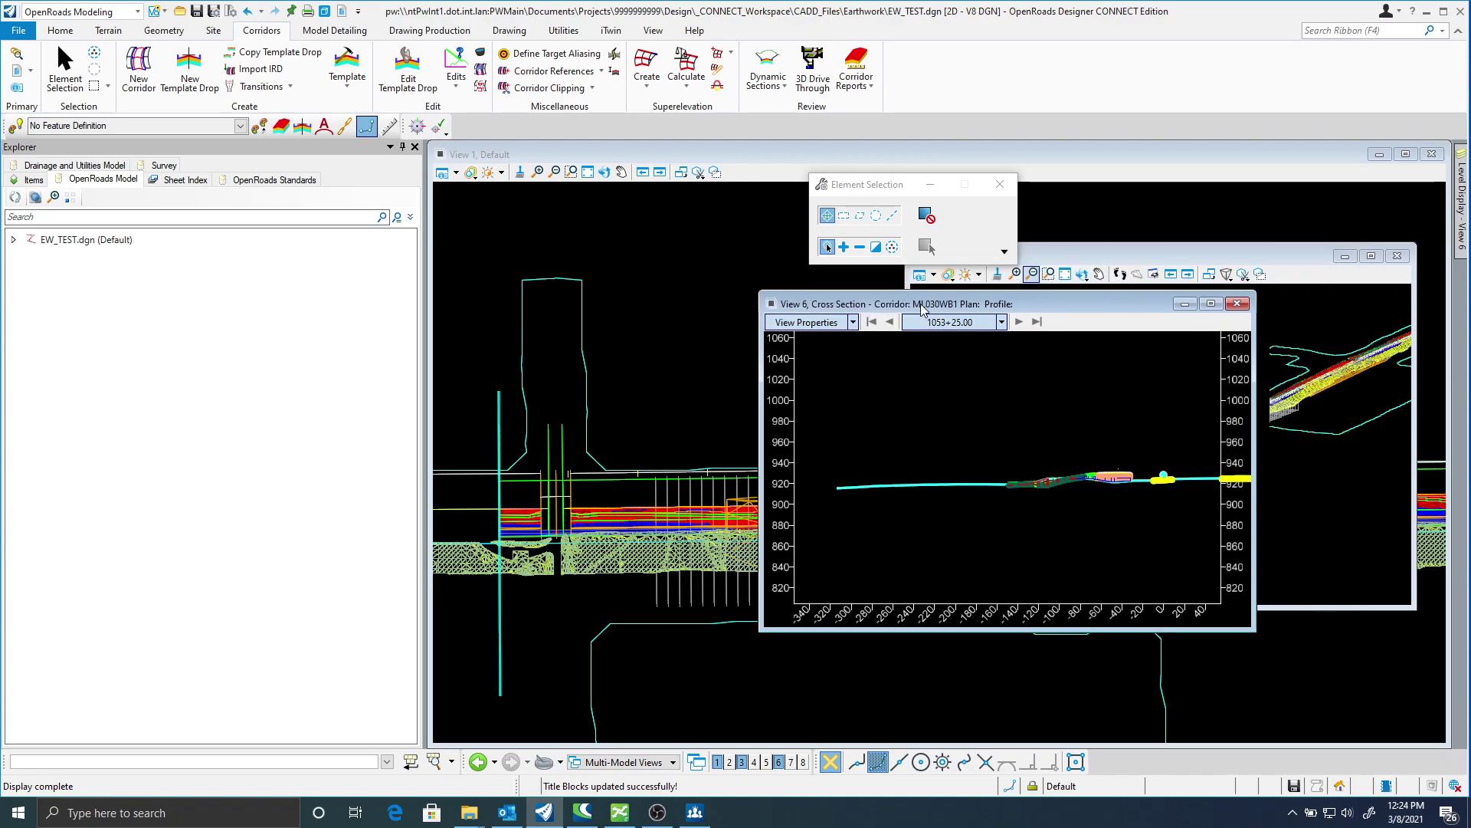
# Enlarge the cross section view around the roadway section and turn off the display of line weights in View 6.
pyautogui.moveTo(667, 641); pyautogui.dragTo(550, 713)
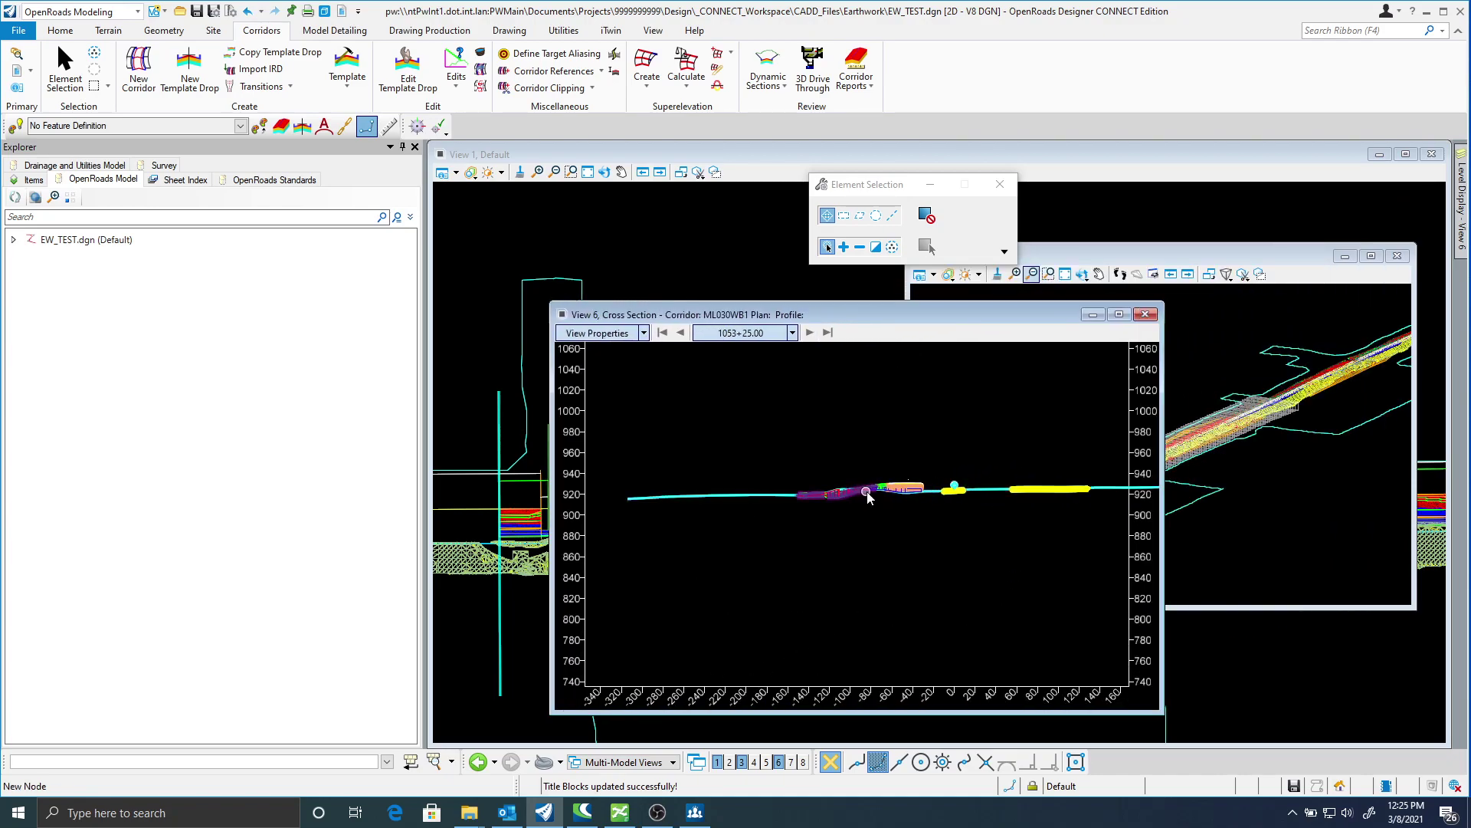
pyautogui.scroll(5, 868, 497)
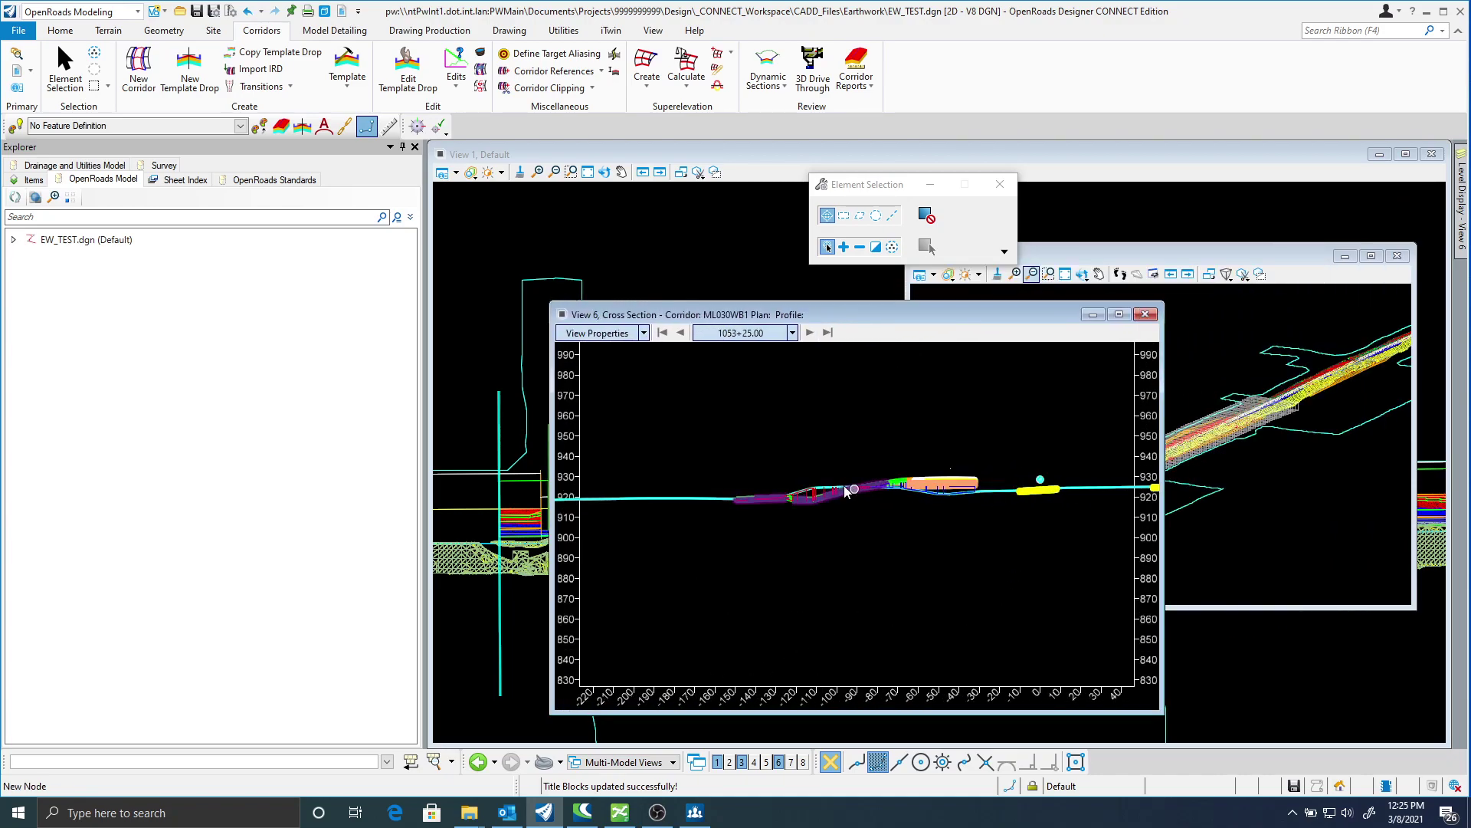
pyautogui.click(562, 315)
pyautogui.click(623, 446)
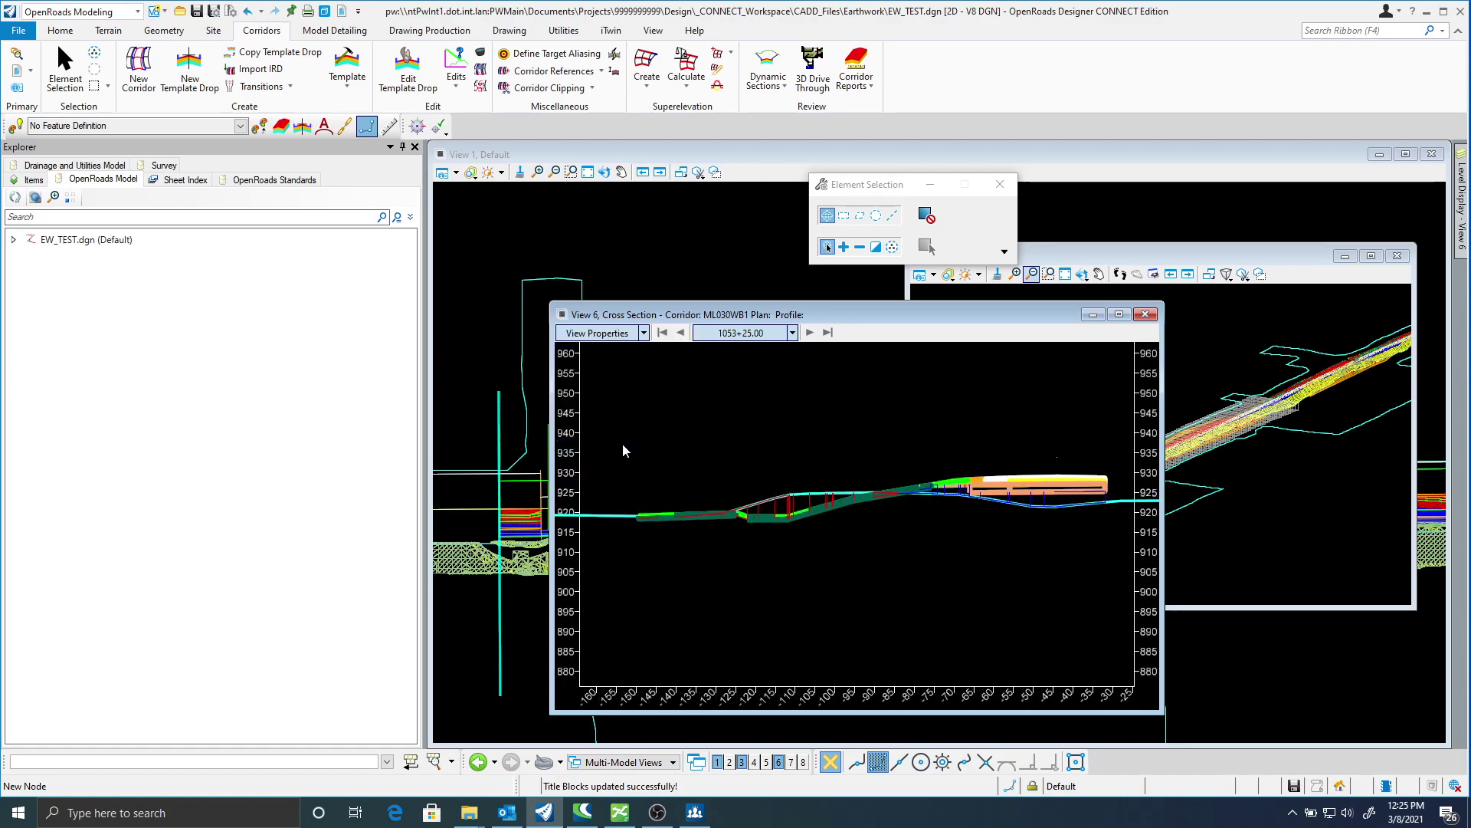
pyautogui.click(549, 396)
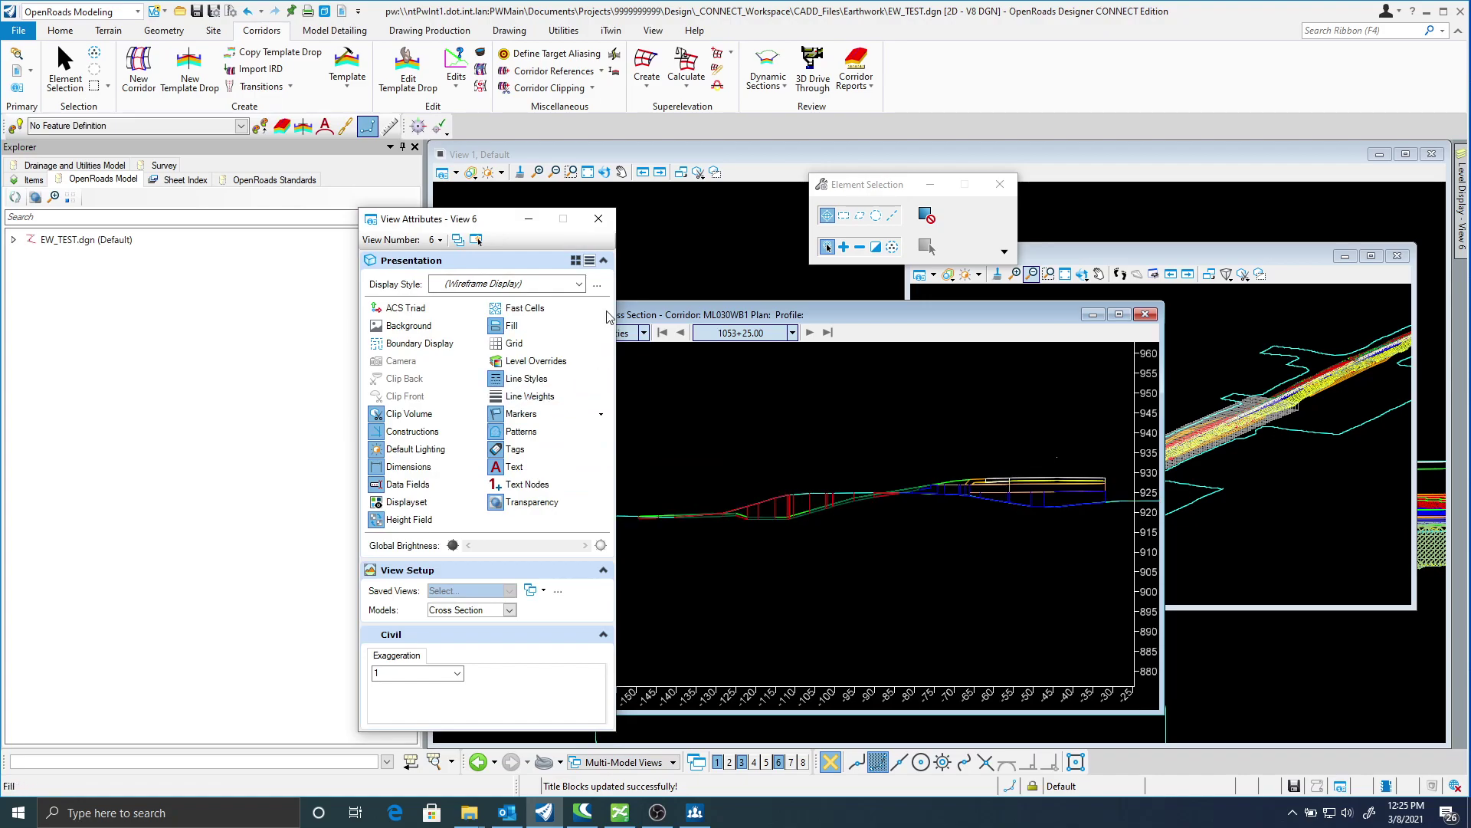
pyautogui.click(599, 219)
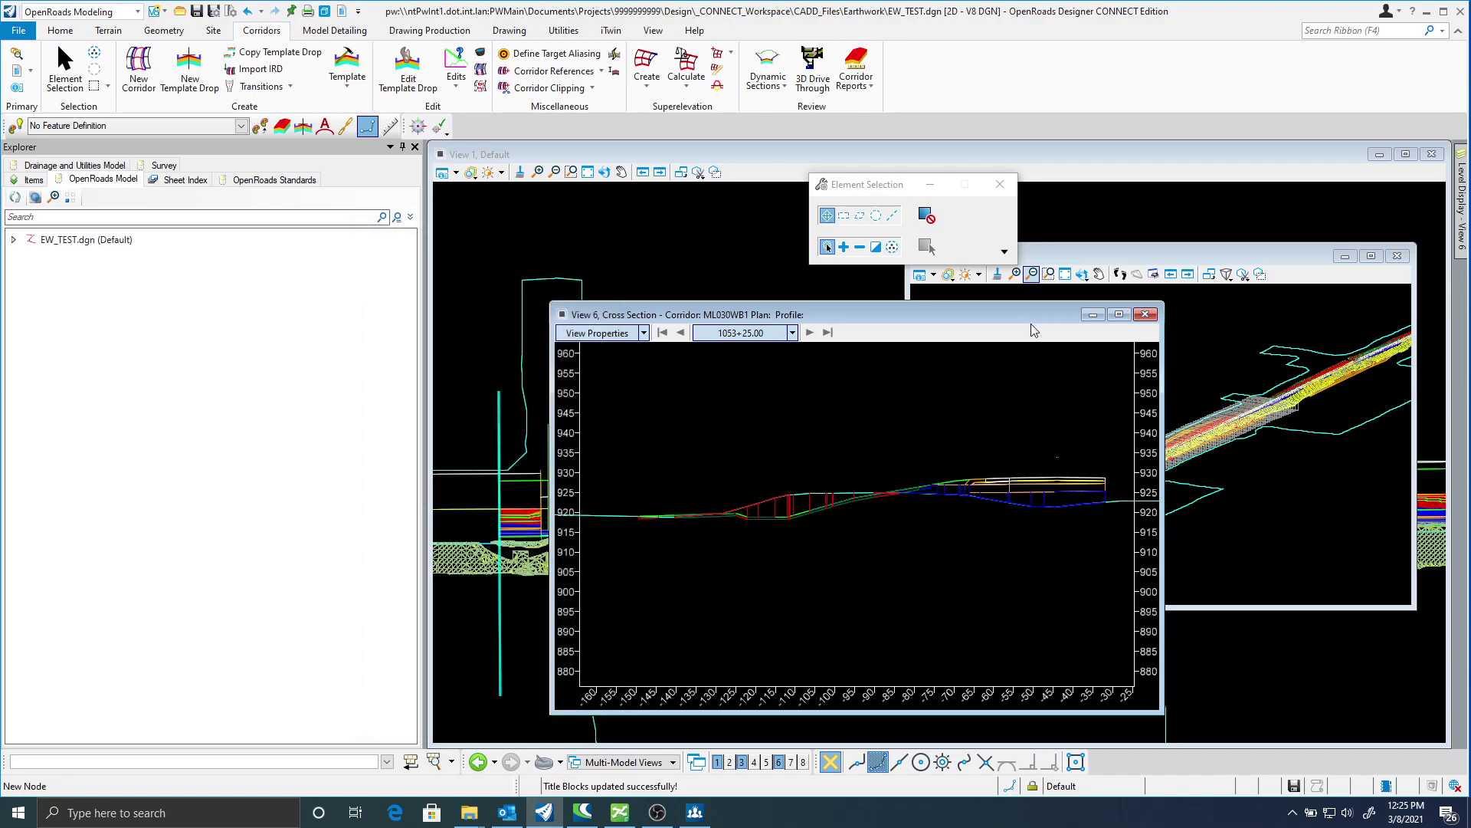
# At station 1053+30.00 in View 6, turn off the display of the GEO_ML030 geometry and TRN_EX_06030087 terrain references.
pyautogui.click(809, 334)
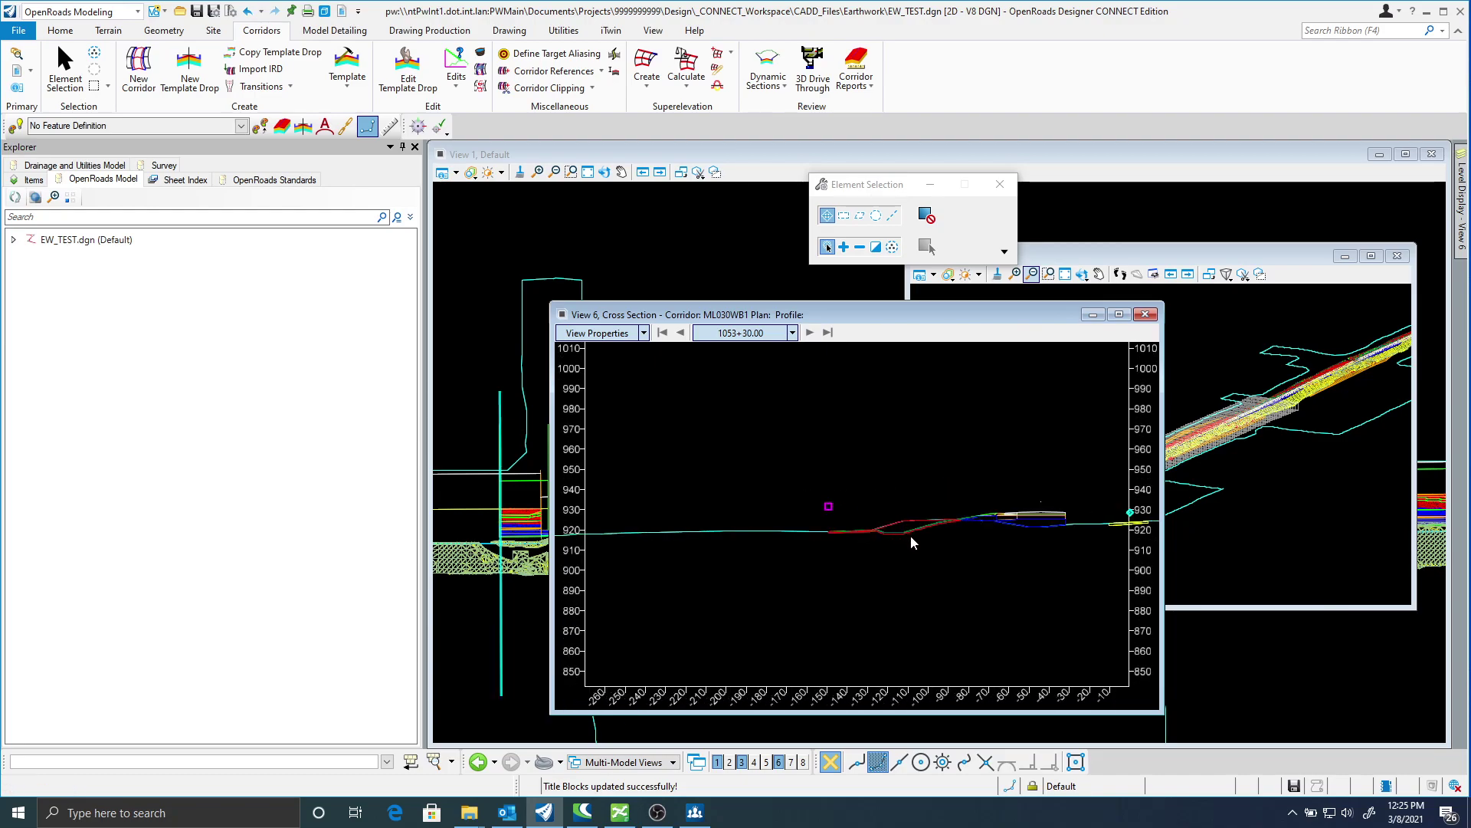
pyautogui.moveTo(964, 537); pyautogui.dragTo(767, 561, button='middle')
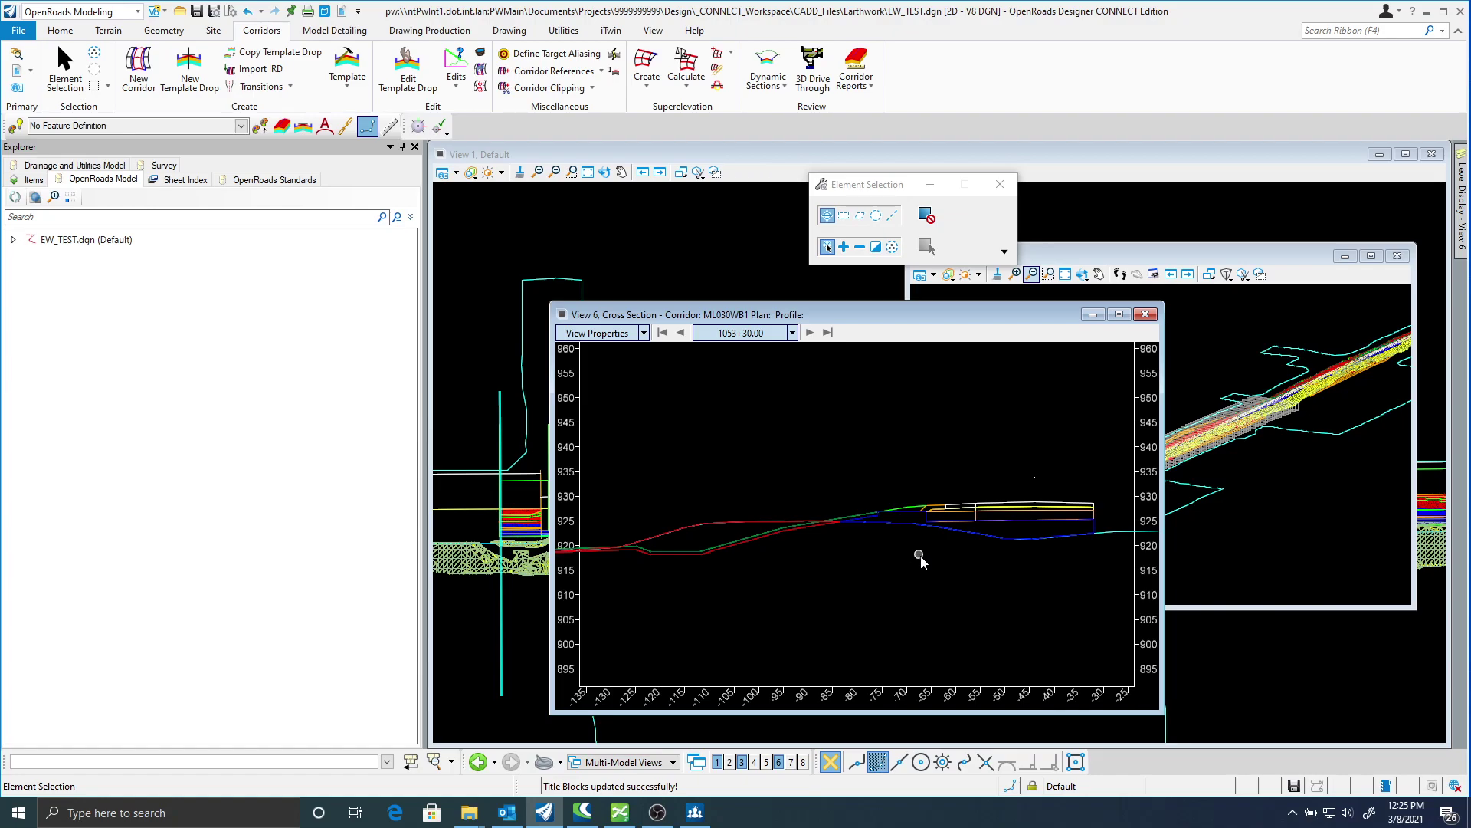
pyautogui.moveTo(1461, 204)
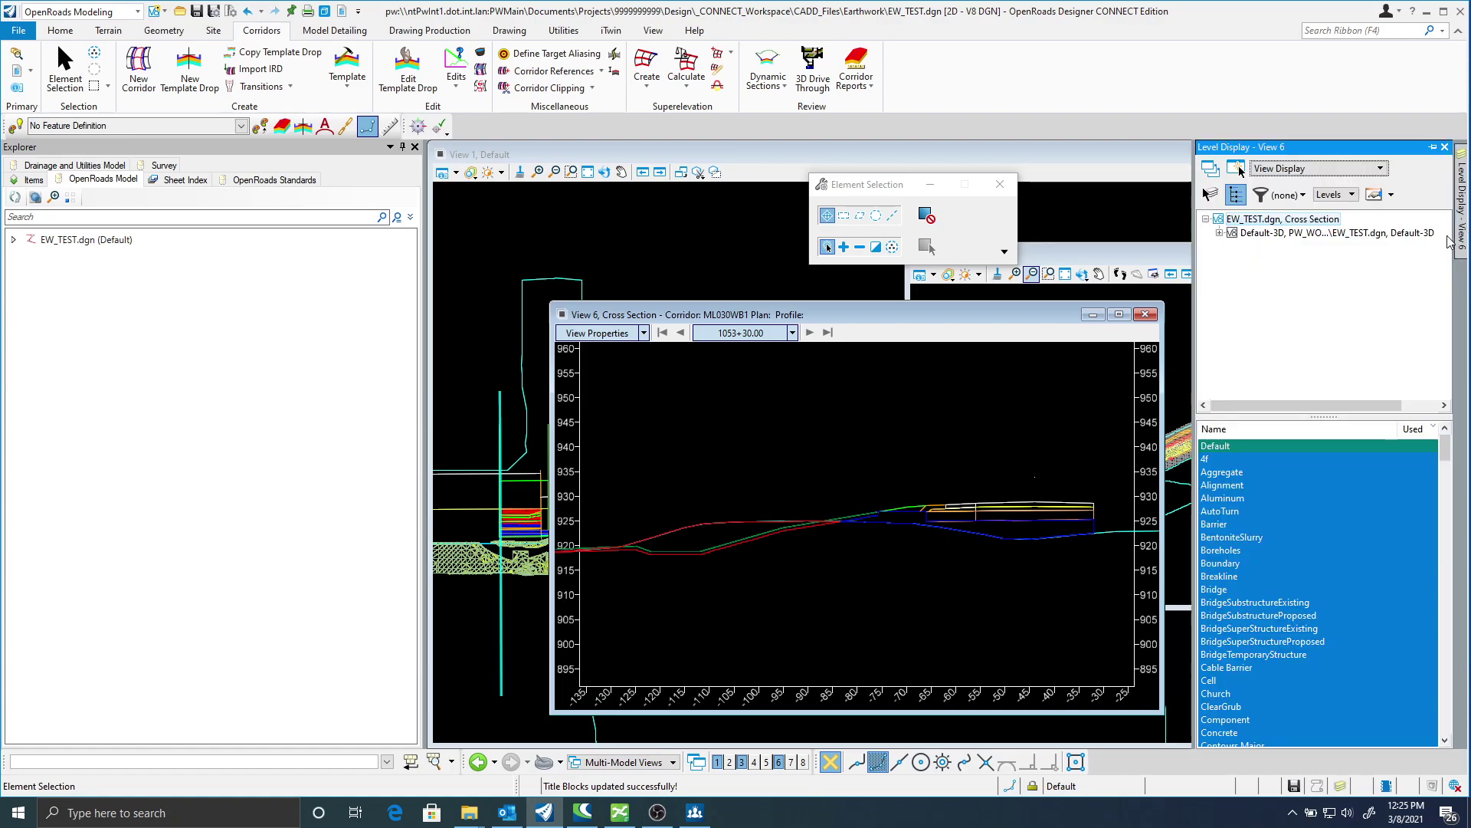
pyautogui.click(1220, 233)
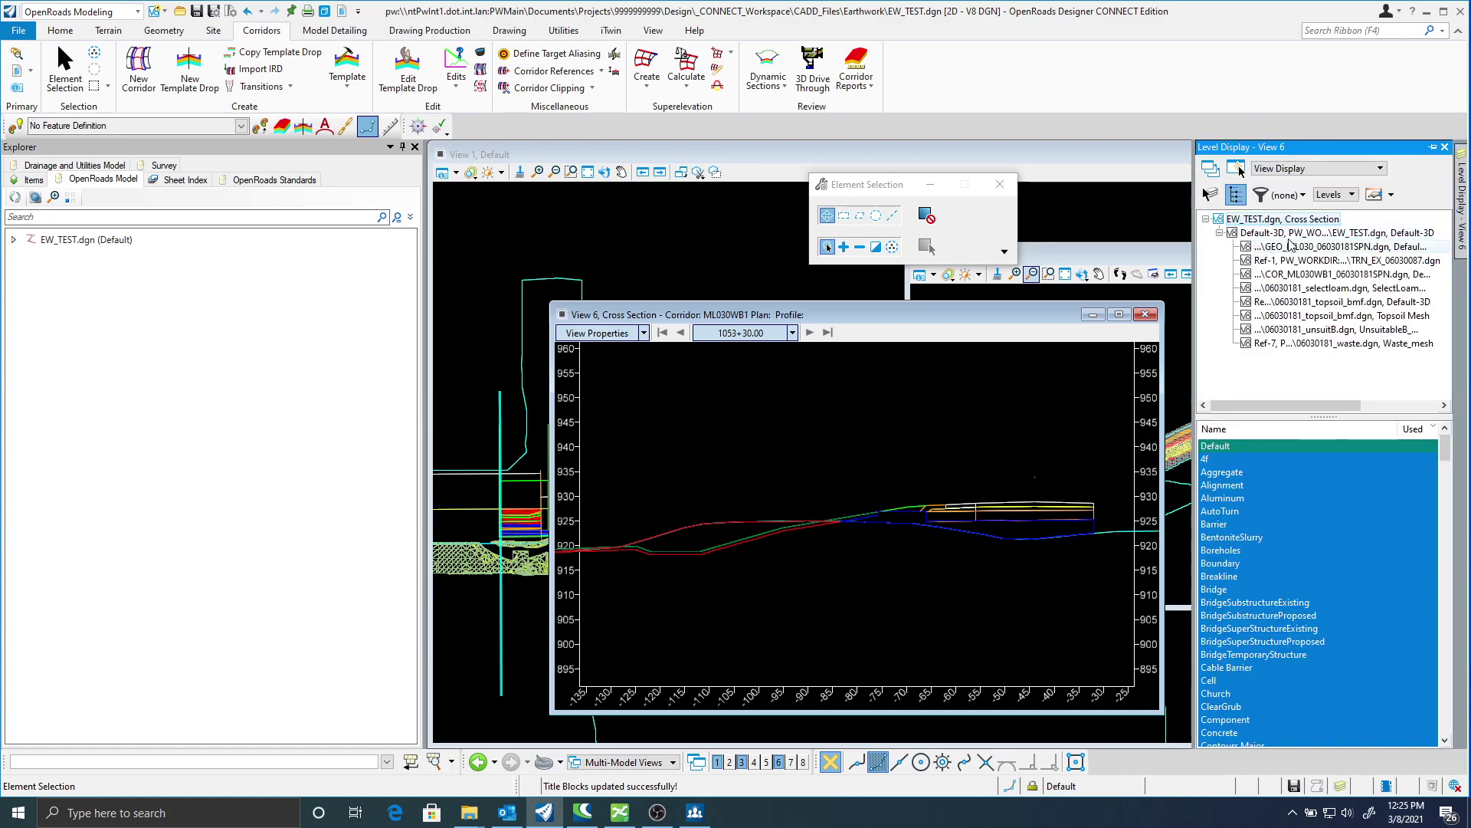
pyautogui.click(1315, 250)
pyautogui.rightClick(1331, 247)
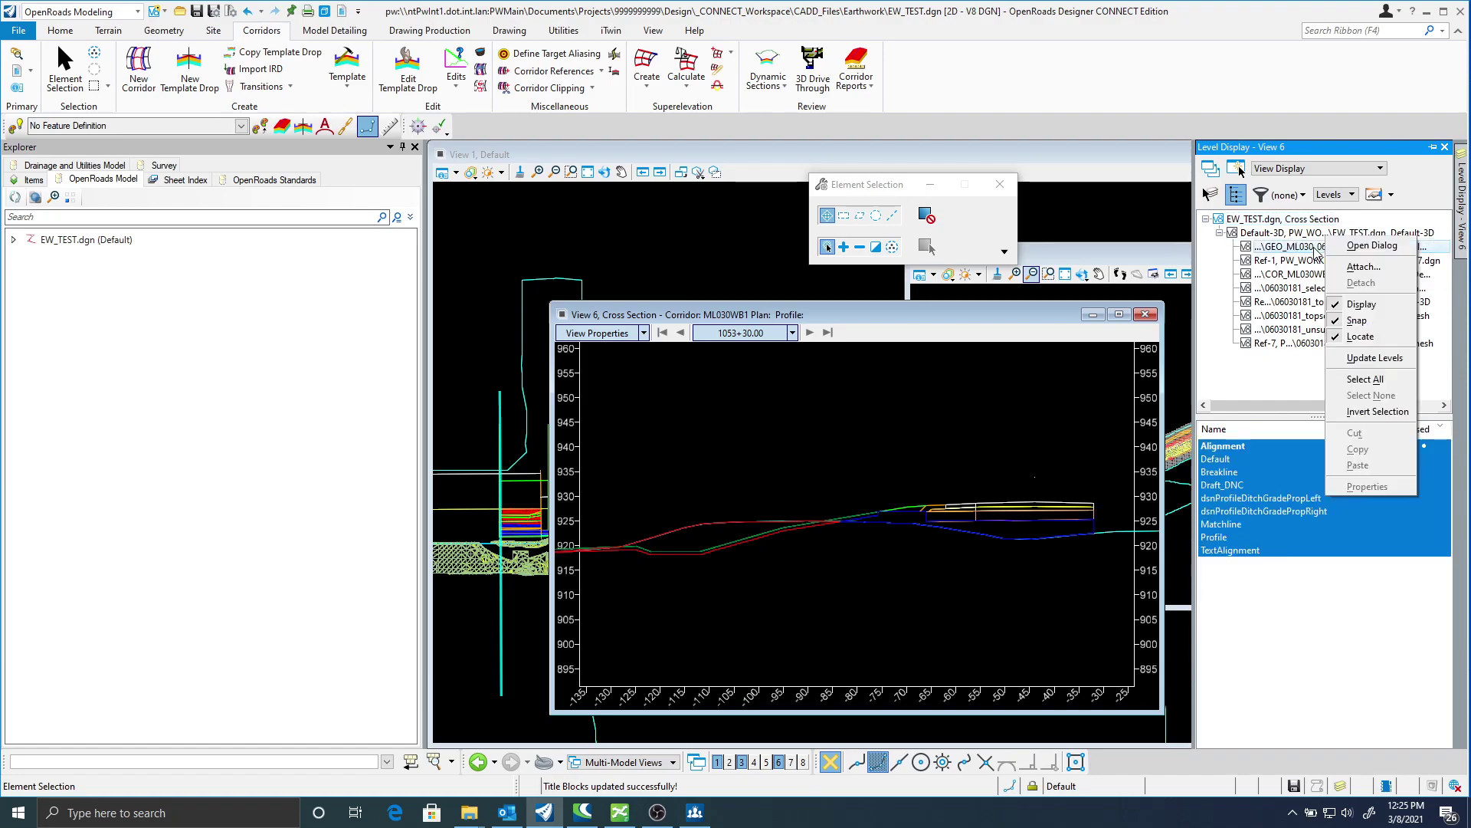
pyautogui.click(1352, 299)
pyautogui.click(1318, 260)
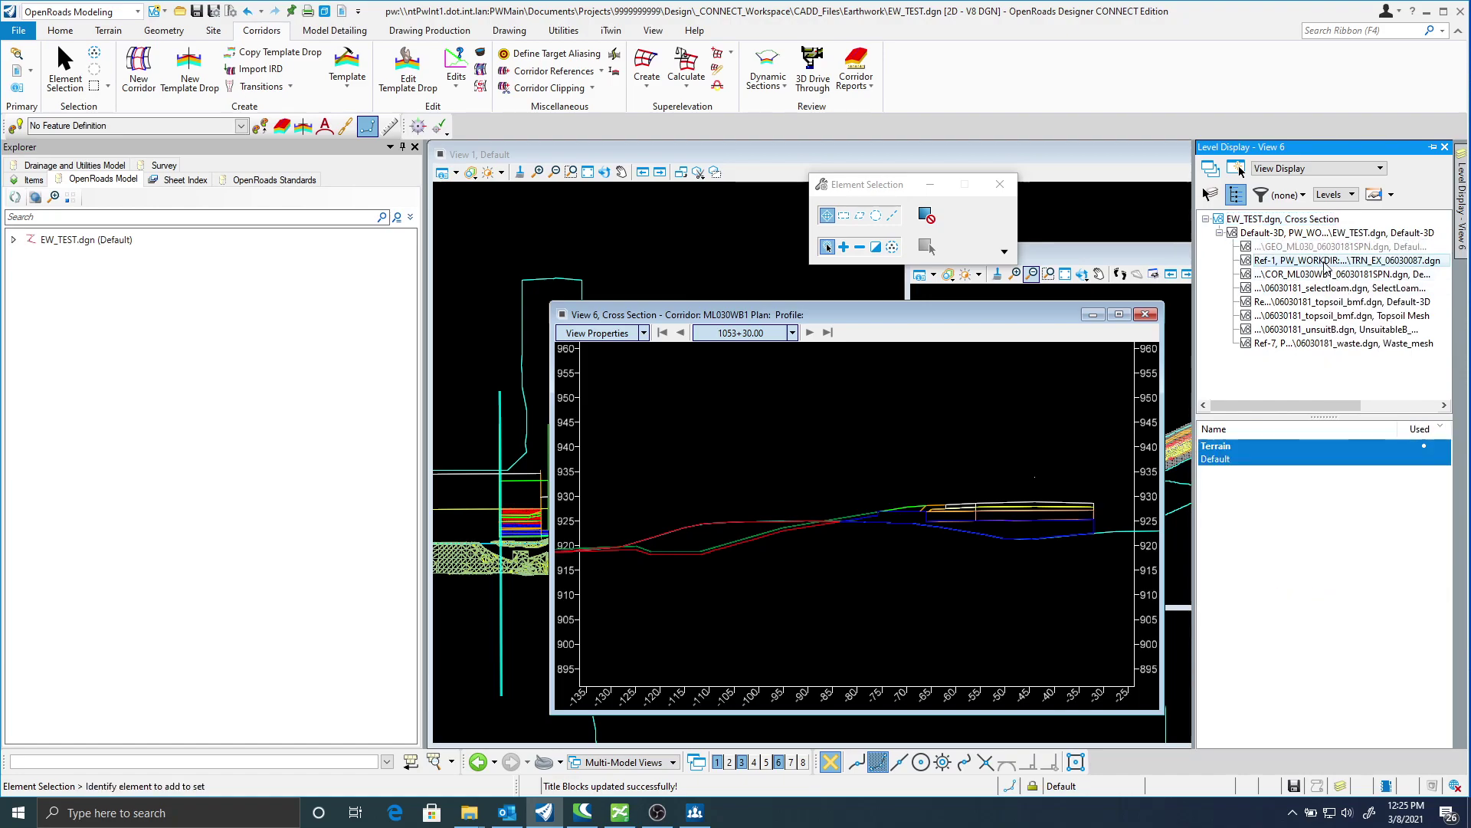
pyautogui.rightClick(1326, 262)
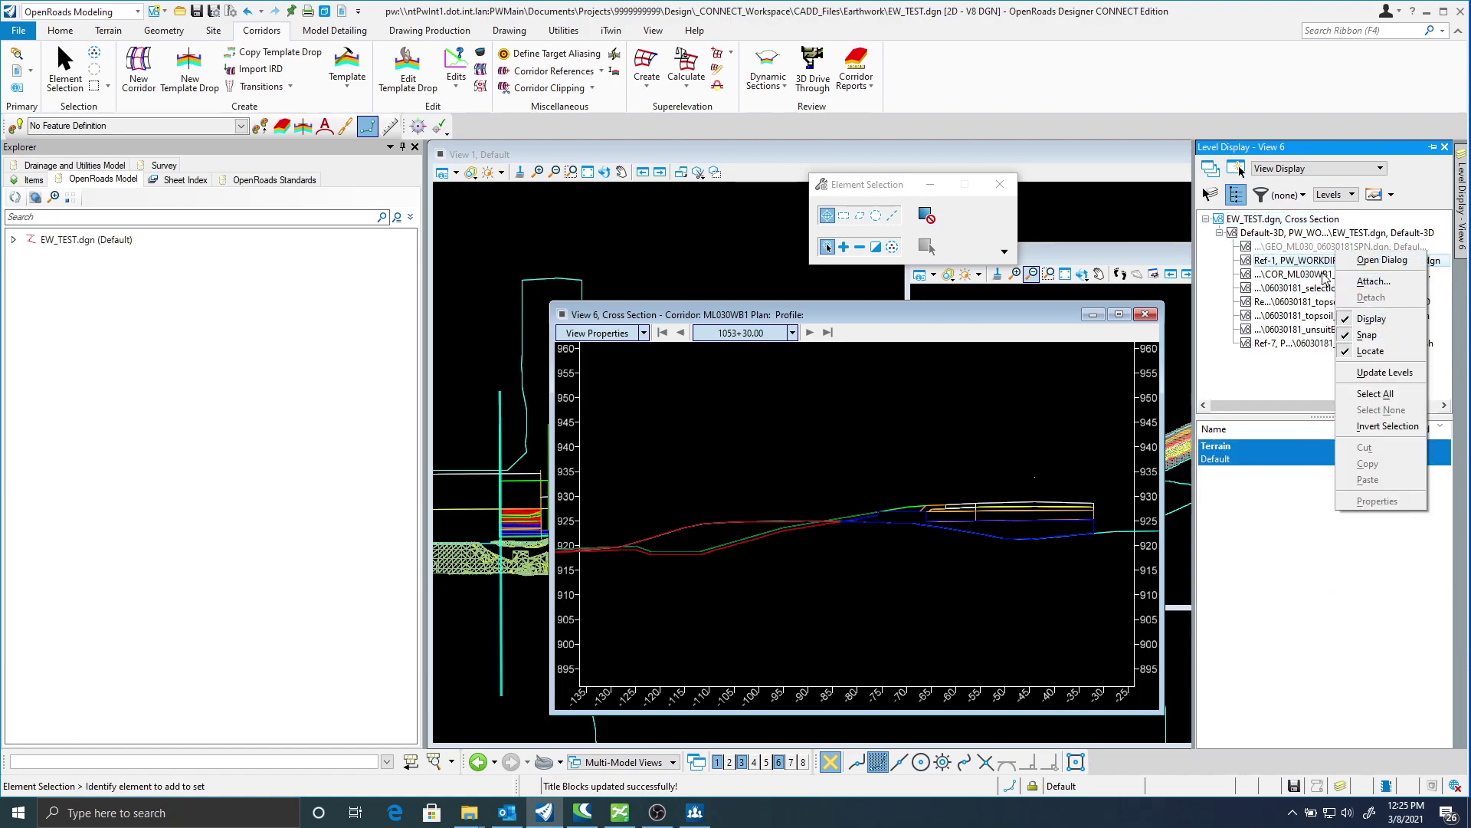
pyautogui.click(1370, 319)
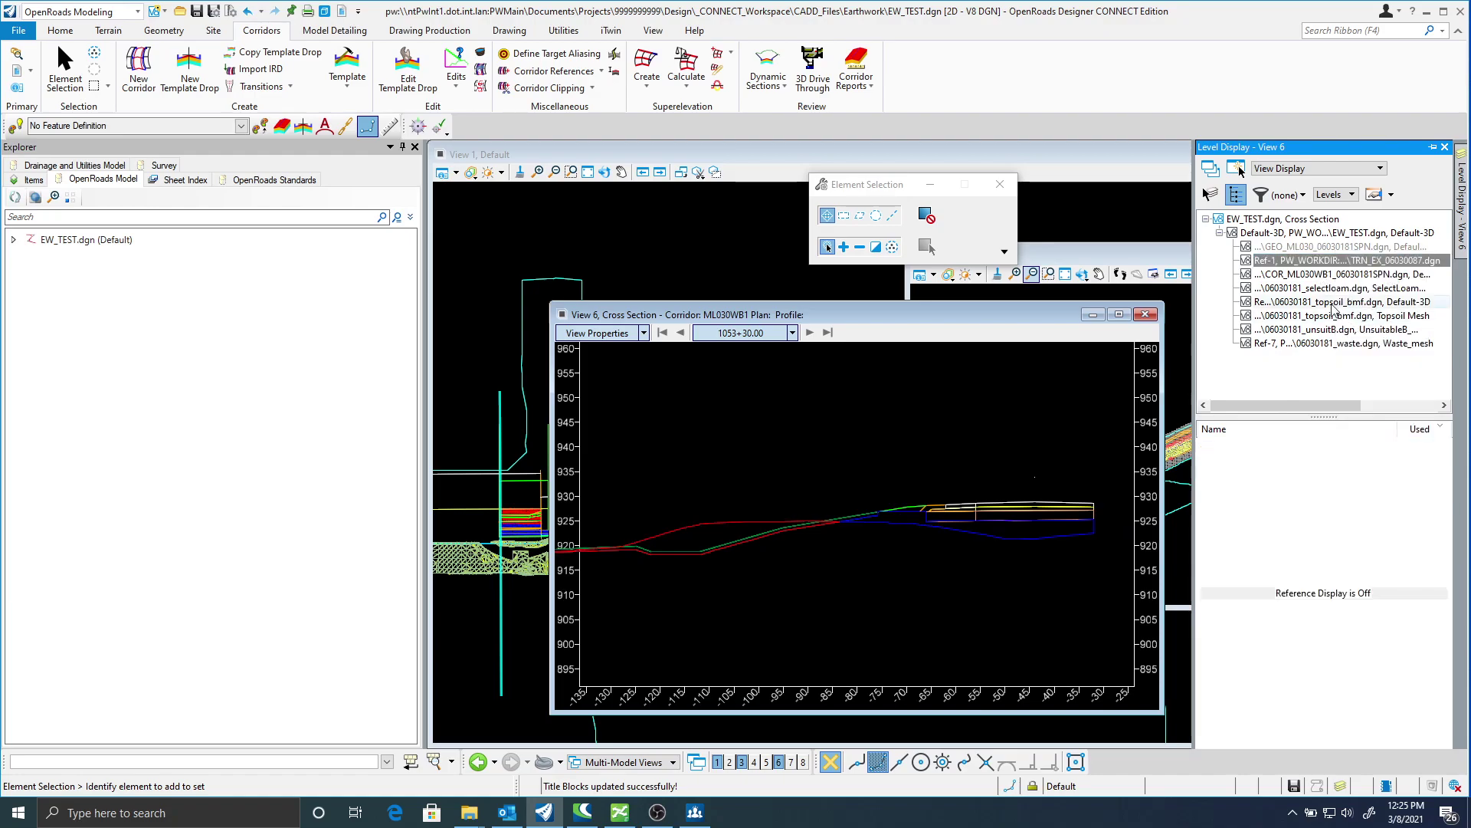
# Turn off the display of the COR_ML030WB1 corridor and 06030181_selectloam.dgn references in the cross section view.
pyautogui.click(1305, 276)
pyautogui.rightClick(1305, 276)
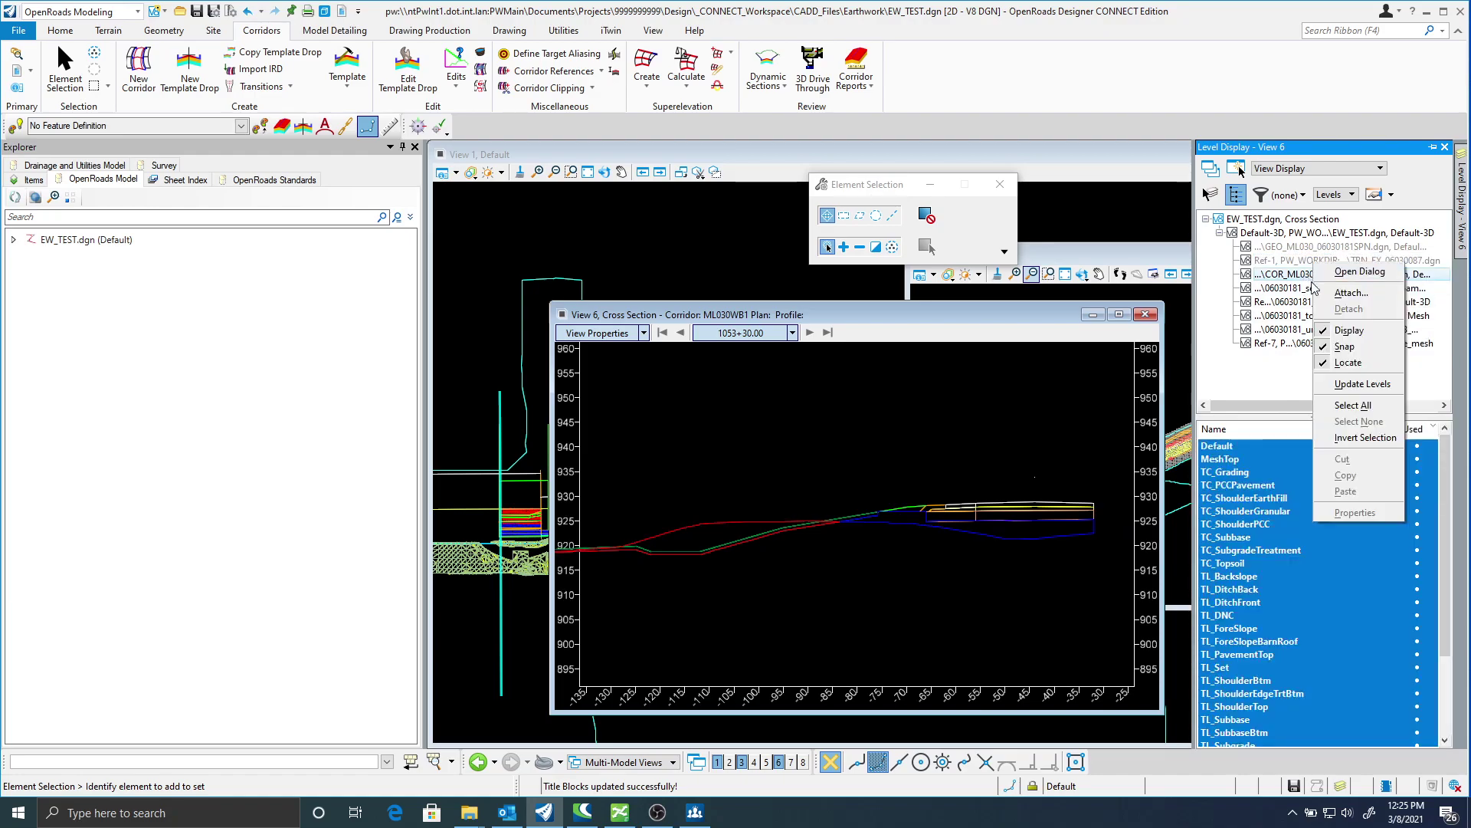
pyautogui.click(1349, 331)
pyautogui.click(1314, 290)
pyautogui.rightClick(1313, 290)
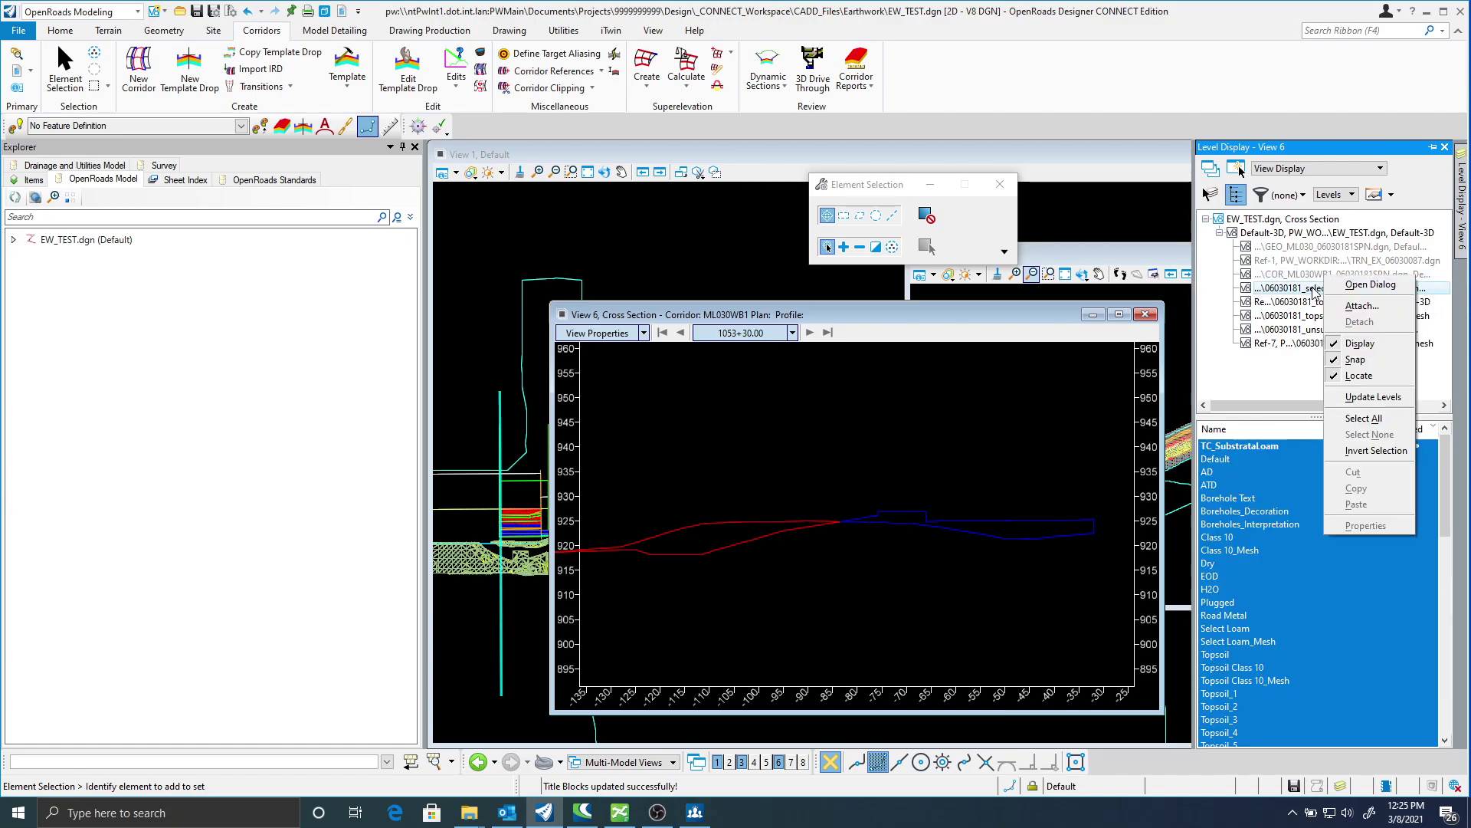
pyautogui.click(1343, 339)
# Turn off the display of both 06030181_topsoil_bmf.dgn references, Default-3D and Topsoil Mesh, in the cross section view.
pyautogui.click(1318, 302)
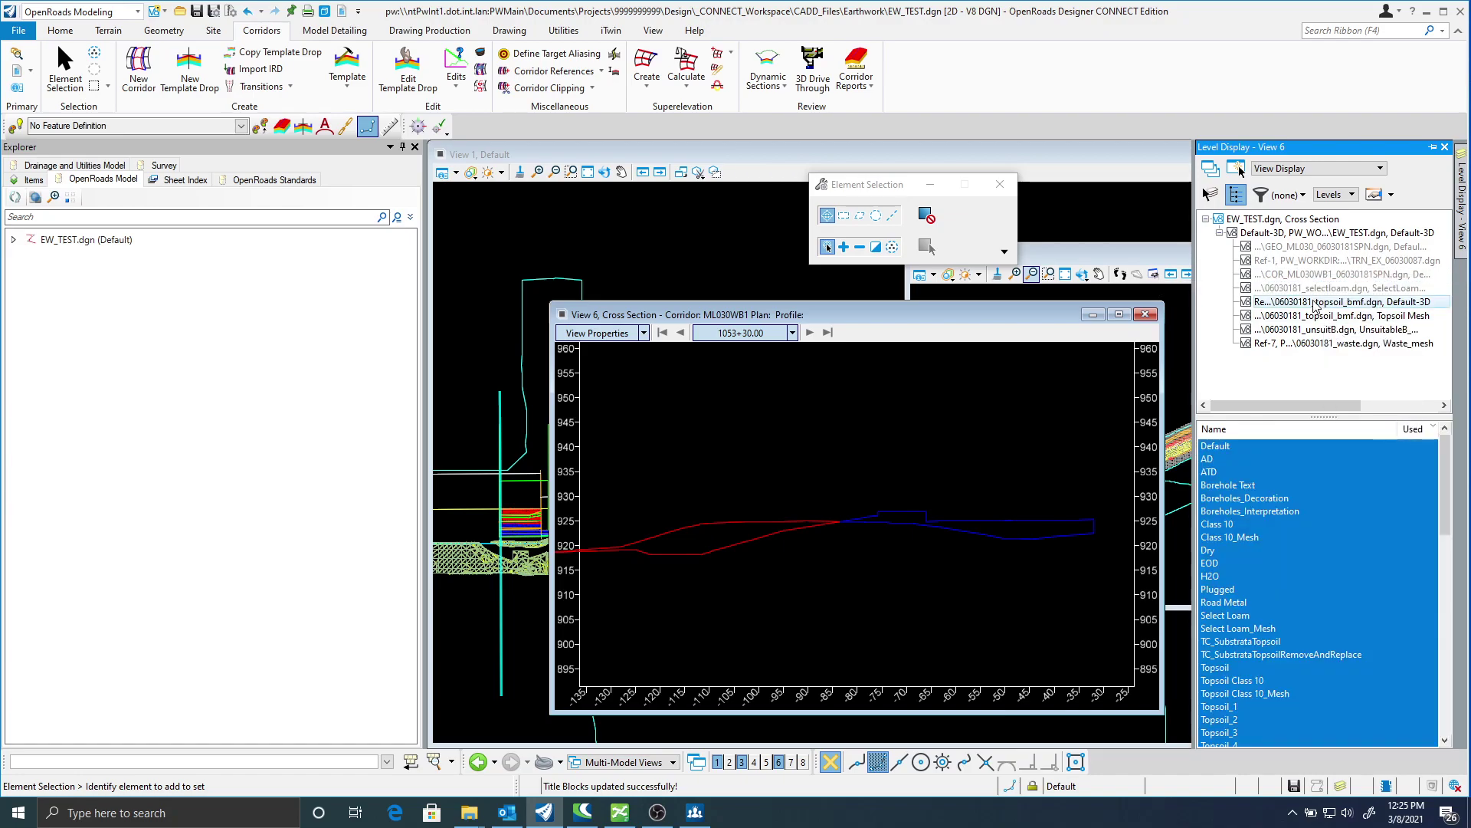
pyautogui.rightClick(1320, 304)
pyautogui.click(1355, 358)
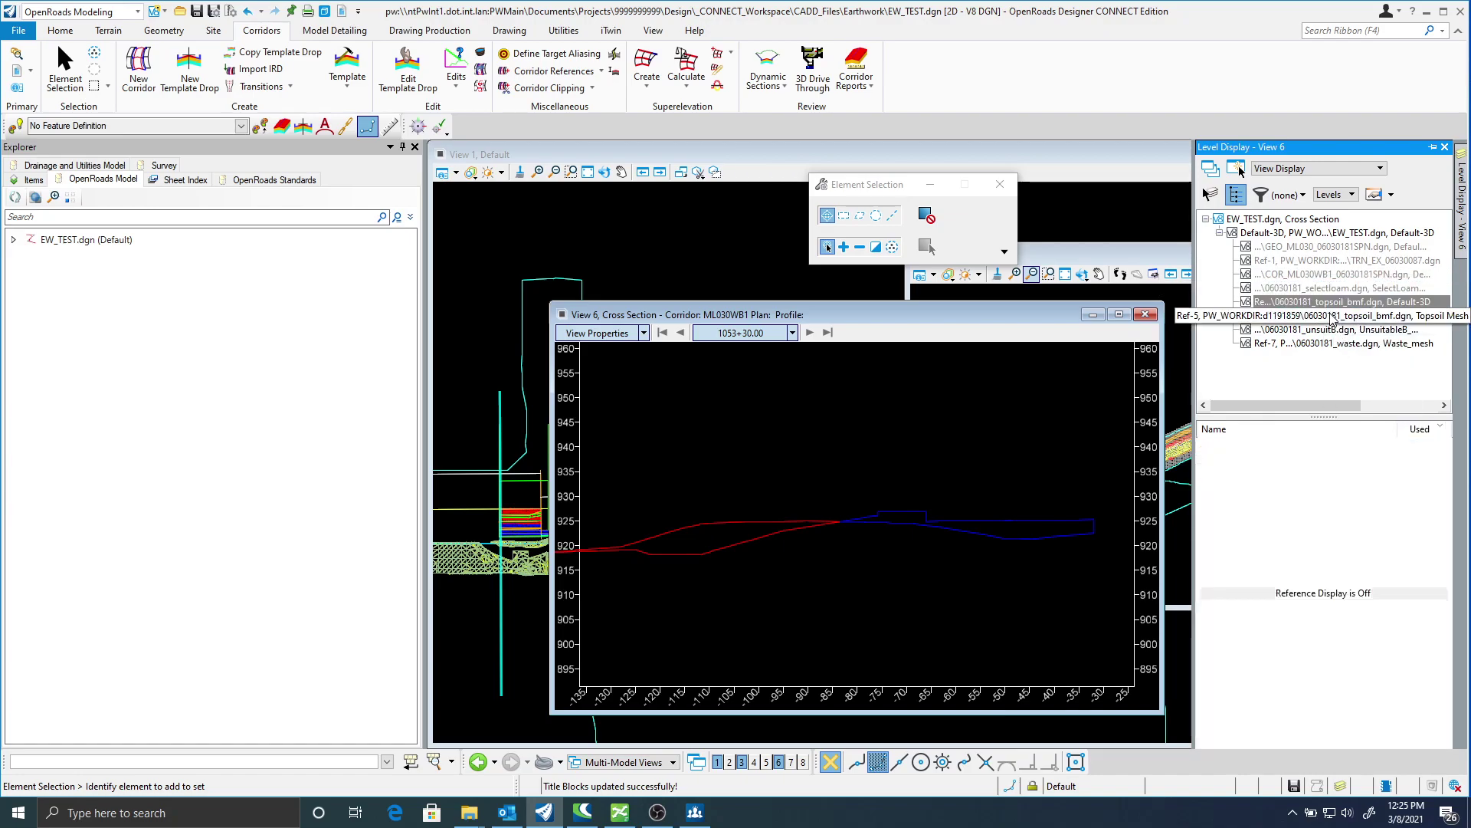
pyautogui.click(1341, 315)
pyautogui.rightClick(1342, 315)
pyautogui.click(1364, 371)
# Turn off the display of the 06030181_unsuitB.dgn and 06030181_waste.dgn references, then list the levels of the Default-3D model.
pyautogui.click(1355, 329)
pyautogui.rightClick(1355, 330)
pyautogui.click(1383, 386)
pyautogui.click(1342, 343)
pyautogui.rightClick(1344, 344)
pyautogui.click(1378, 399)
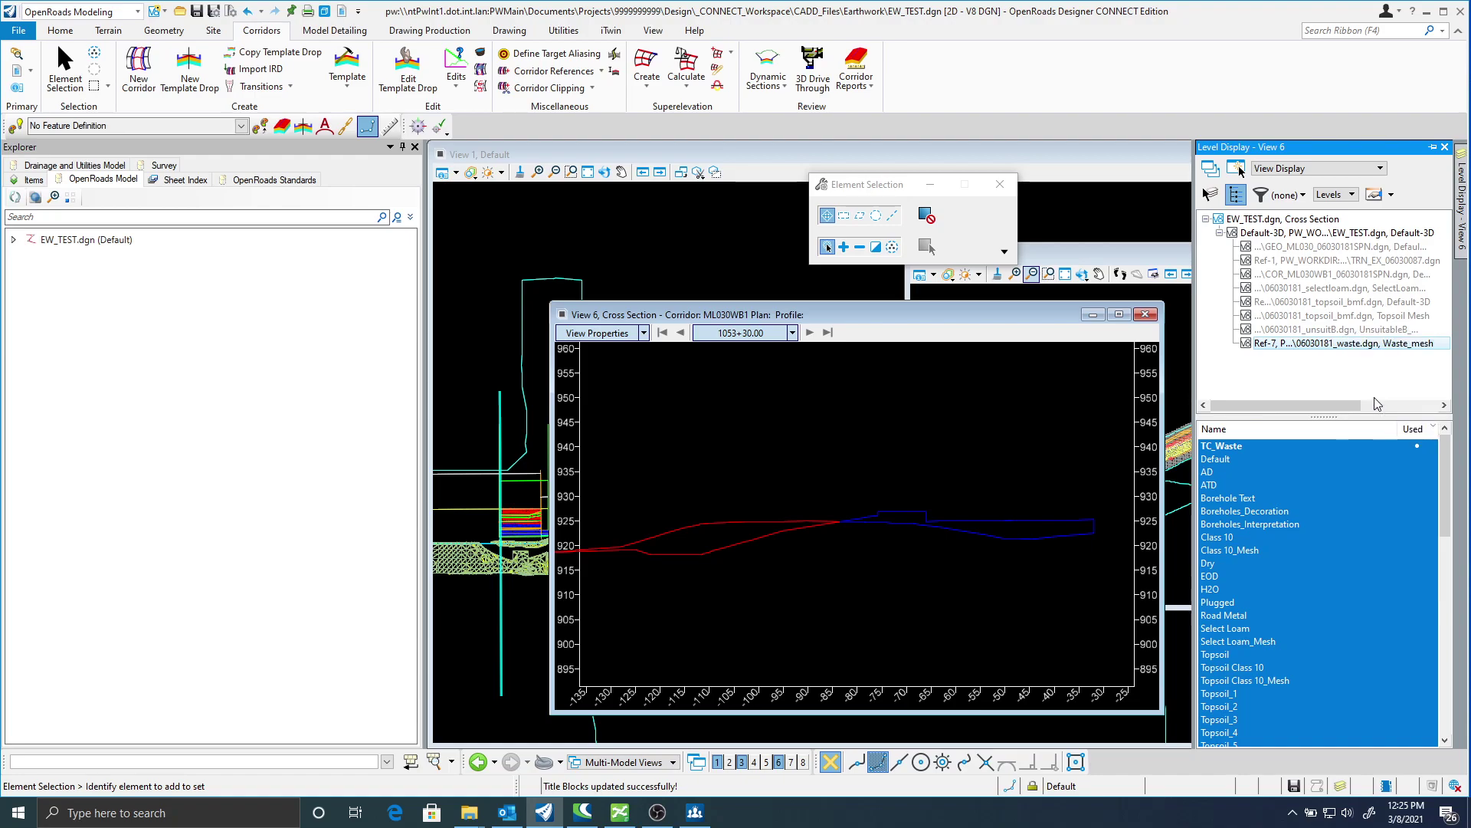
pyautogui.click(1291, 232)
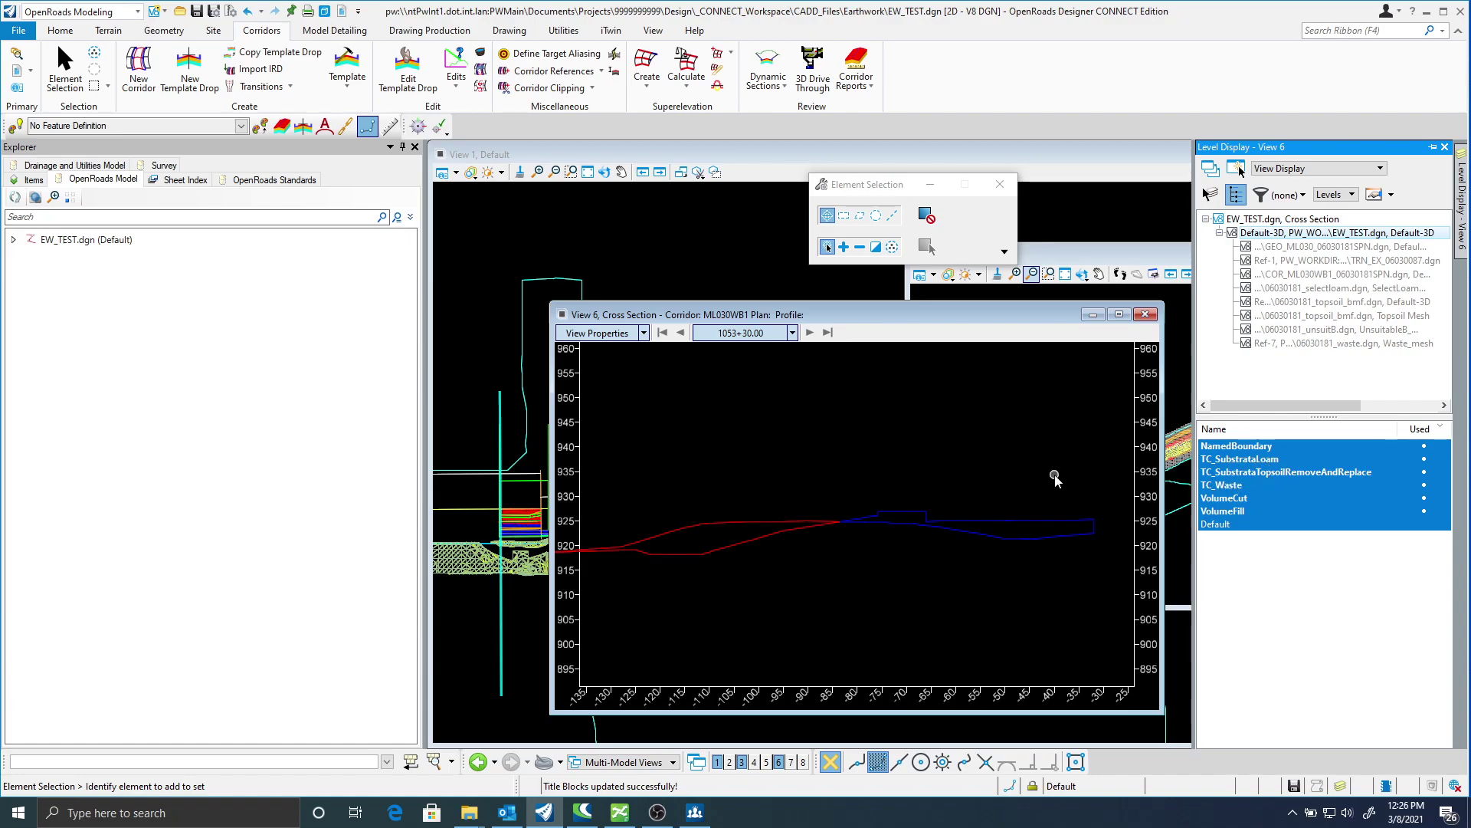
# Advance the View 6 cross section to station 1053+50.00 and inspect the cut and fill shapes.
pyautogui.click(809, 333)
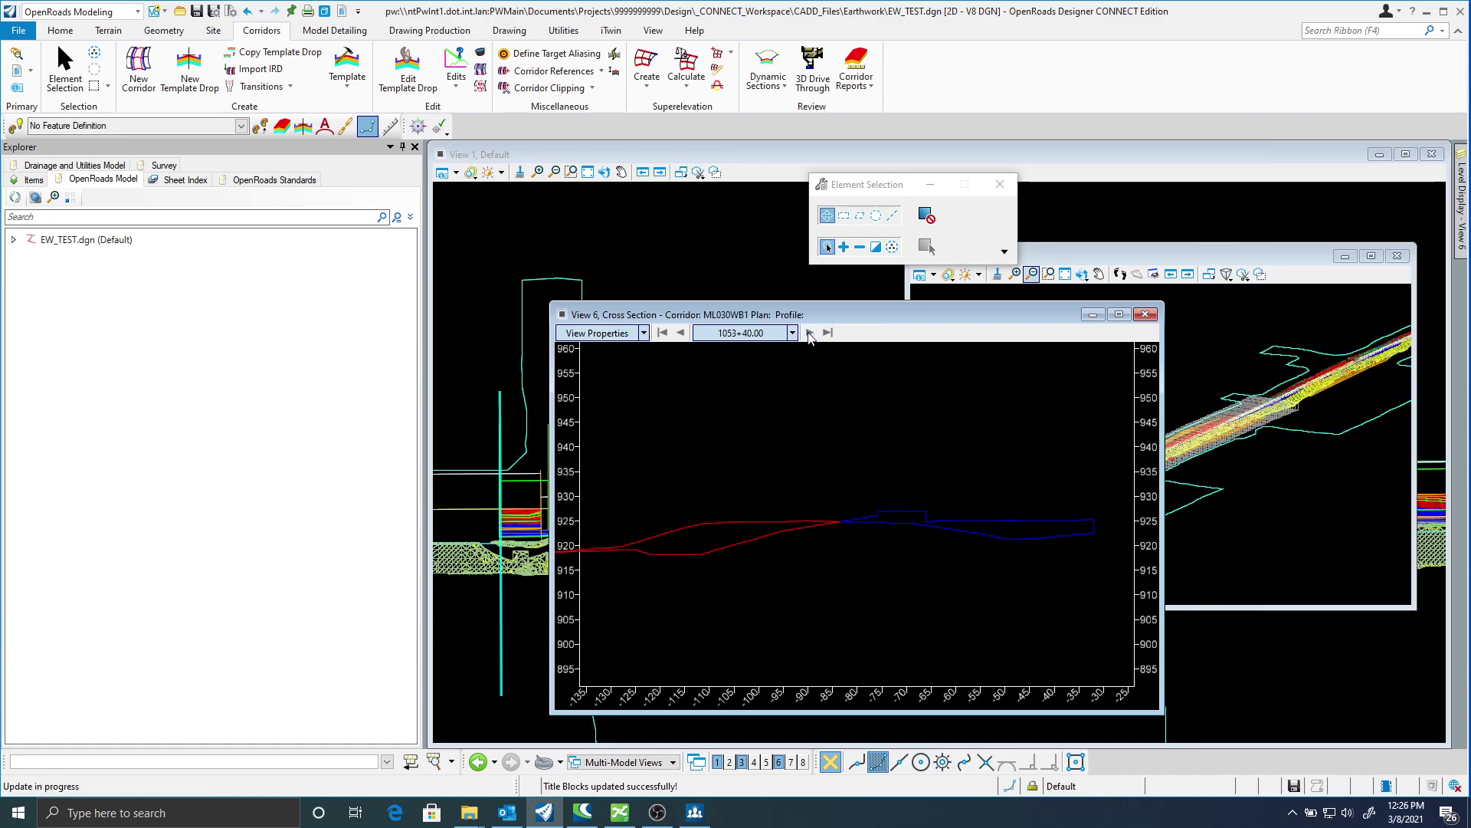
pyautogui.click(809, 332)
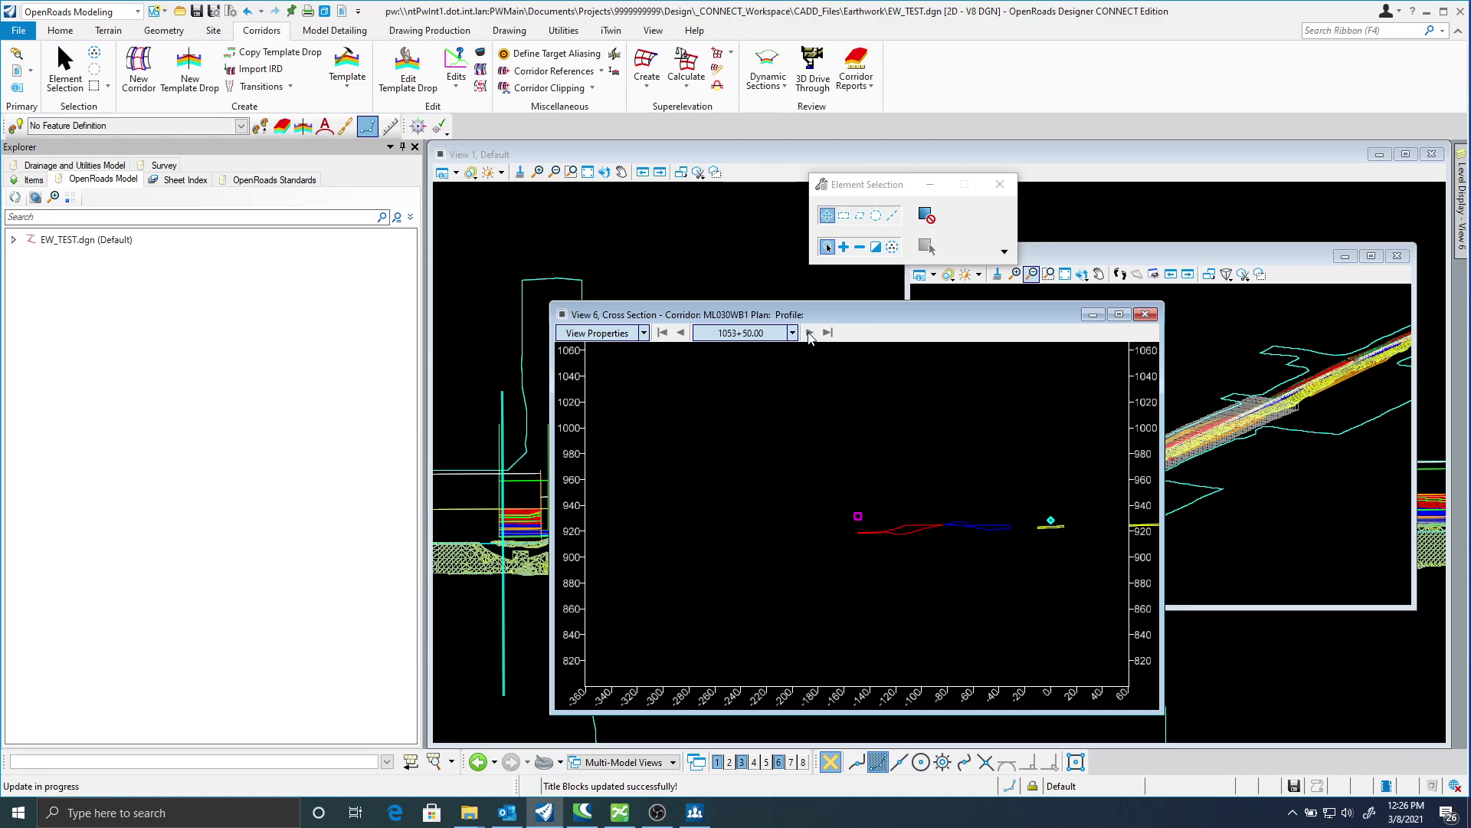
pyautogui.moveTo(1005, 509); pyautogui.dragTo(911, 492, button='middle')
pyautogui.scroll(5, 882, 511)
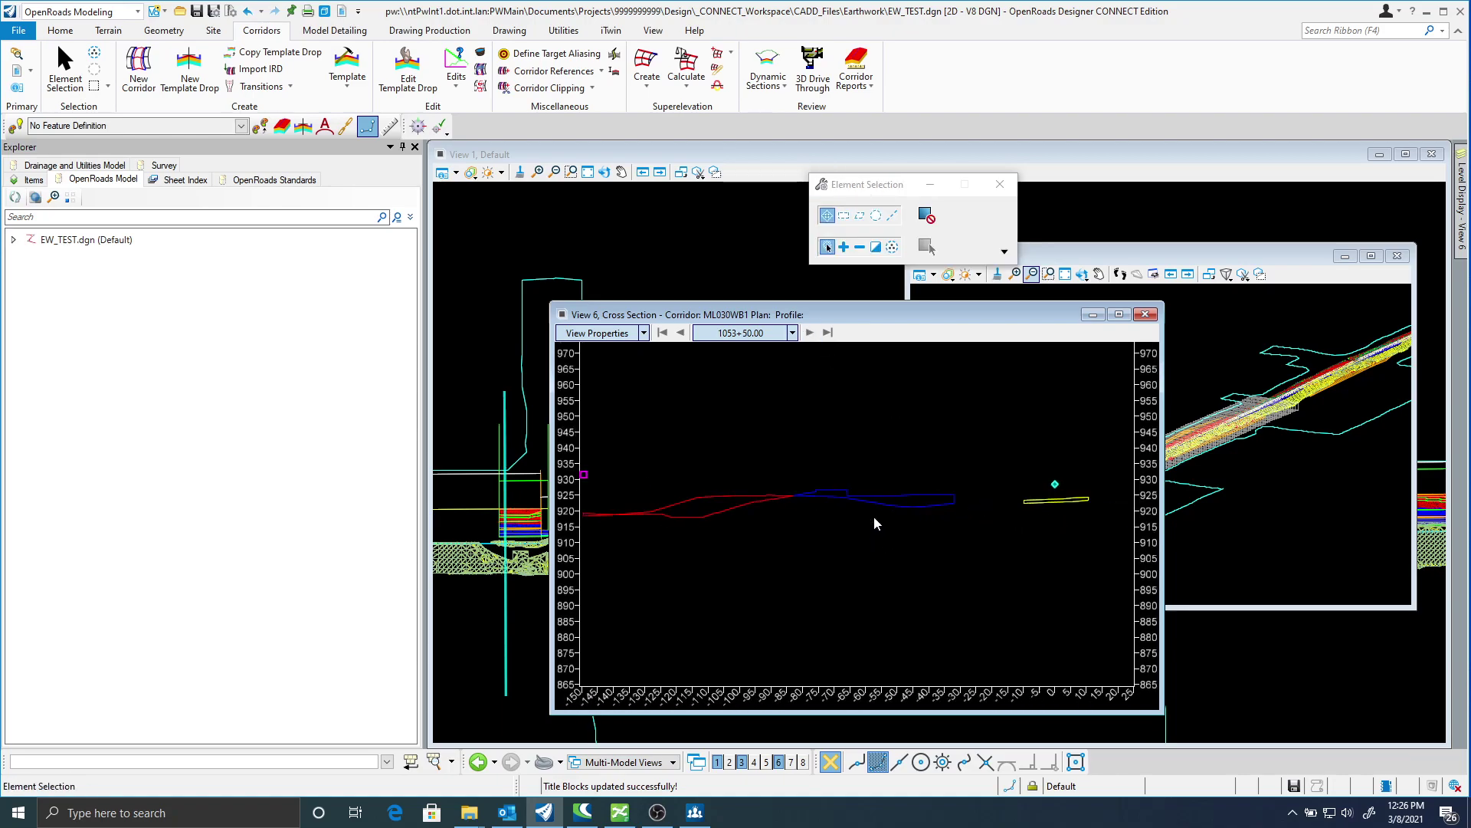
pyautogui.moveTo(888, 506)
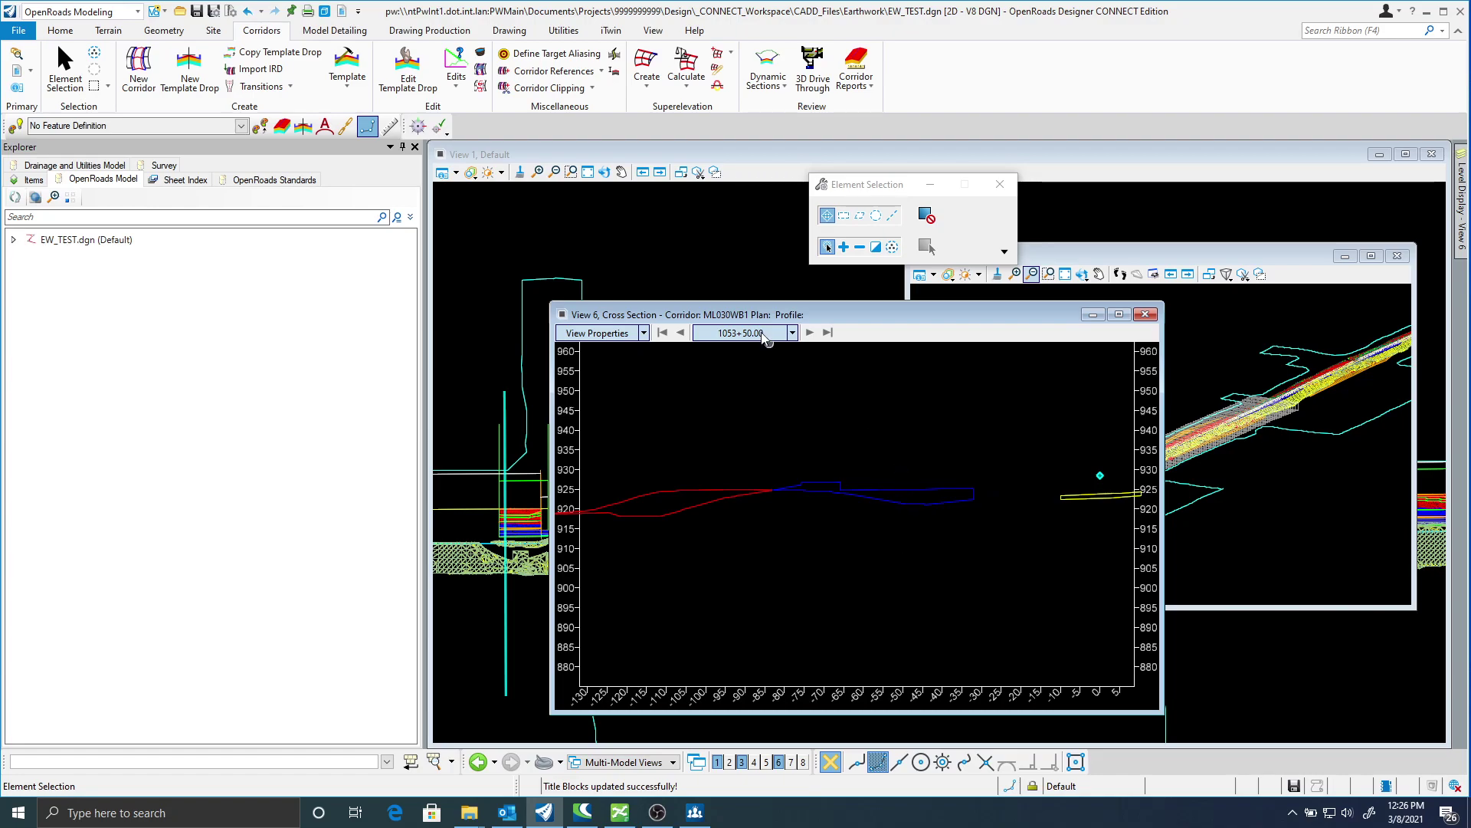
# Measure the area of the blue fill shape at station 1053+50.00 with Measure Area set to the Flood method.
pyautogui.click(527, 34)
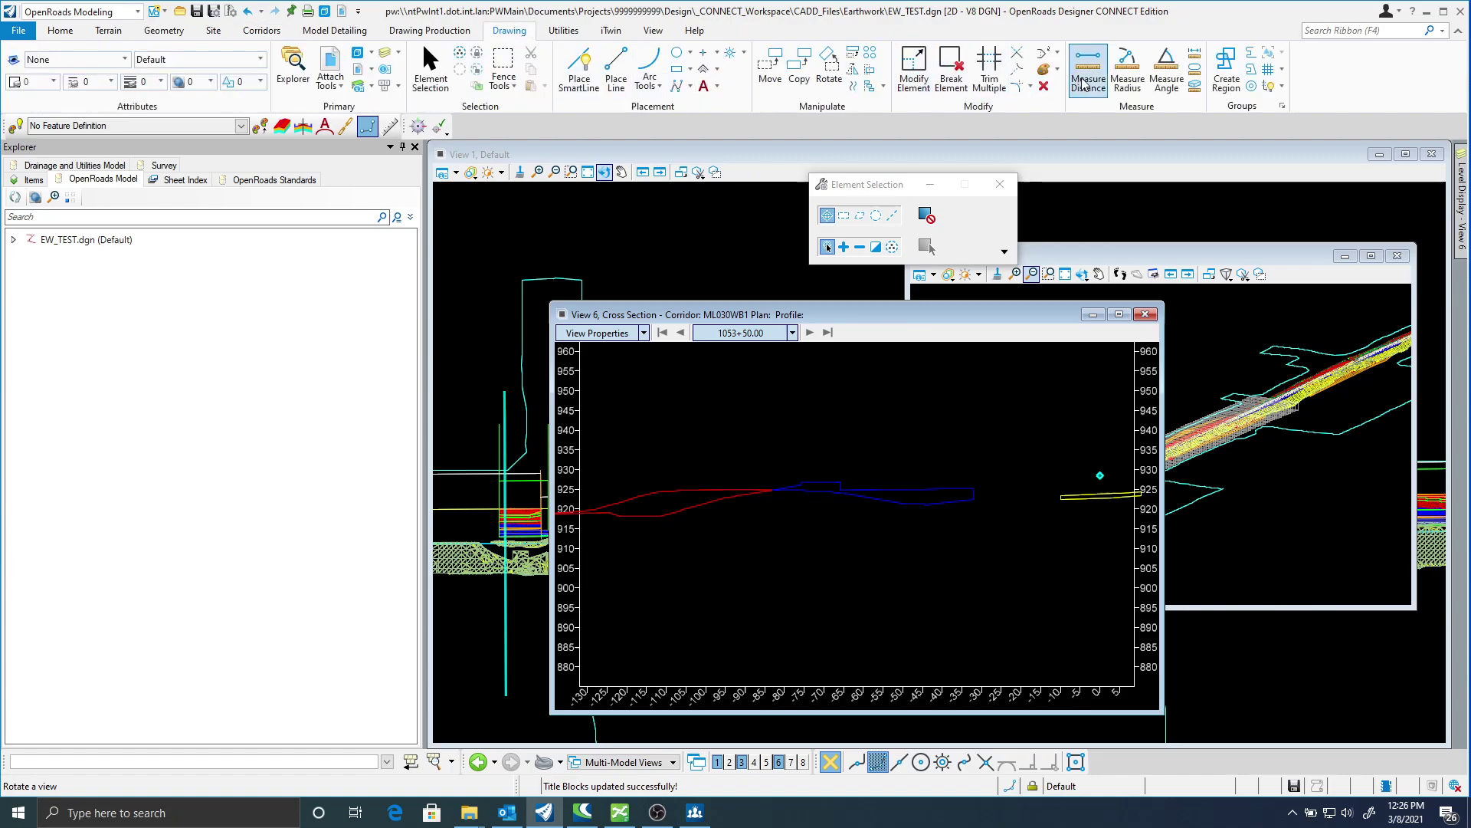
pyautogui.click(1196, 73)
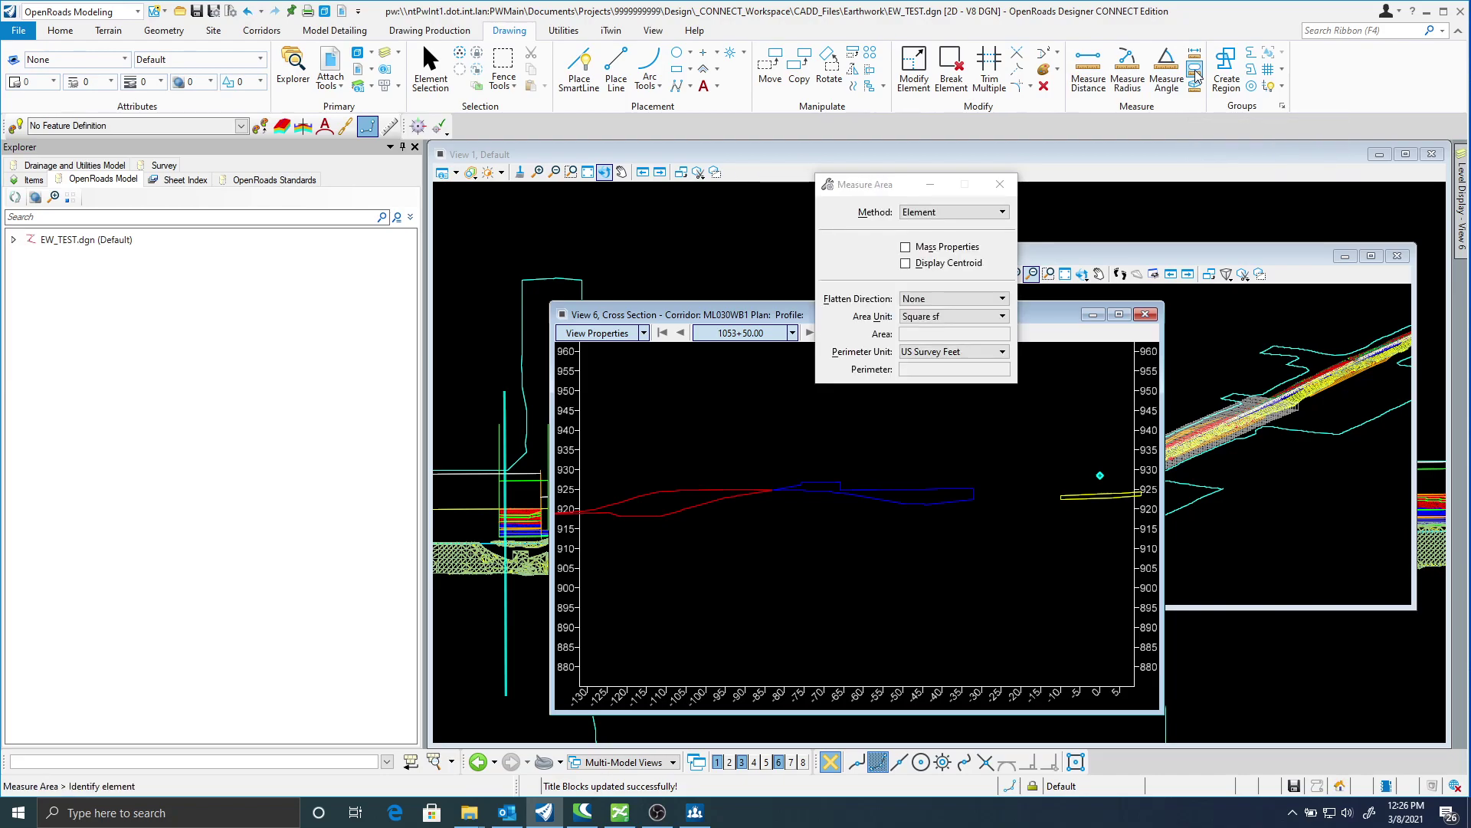
pyautogui.click(952, 214)
pyautogui.click(933, 285)
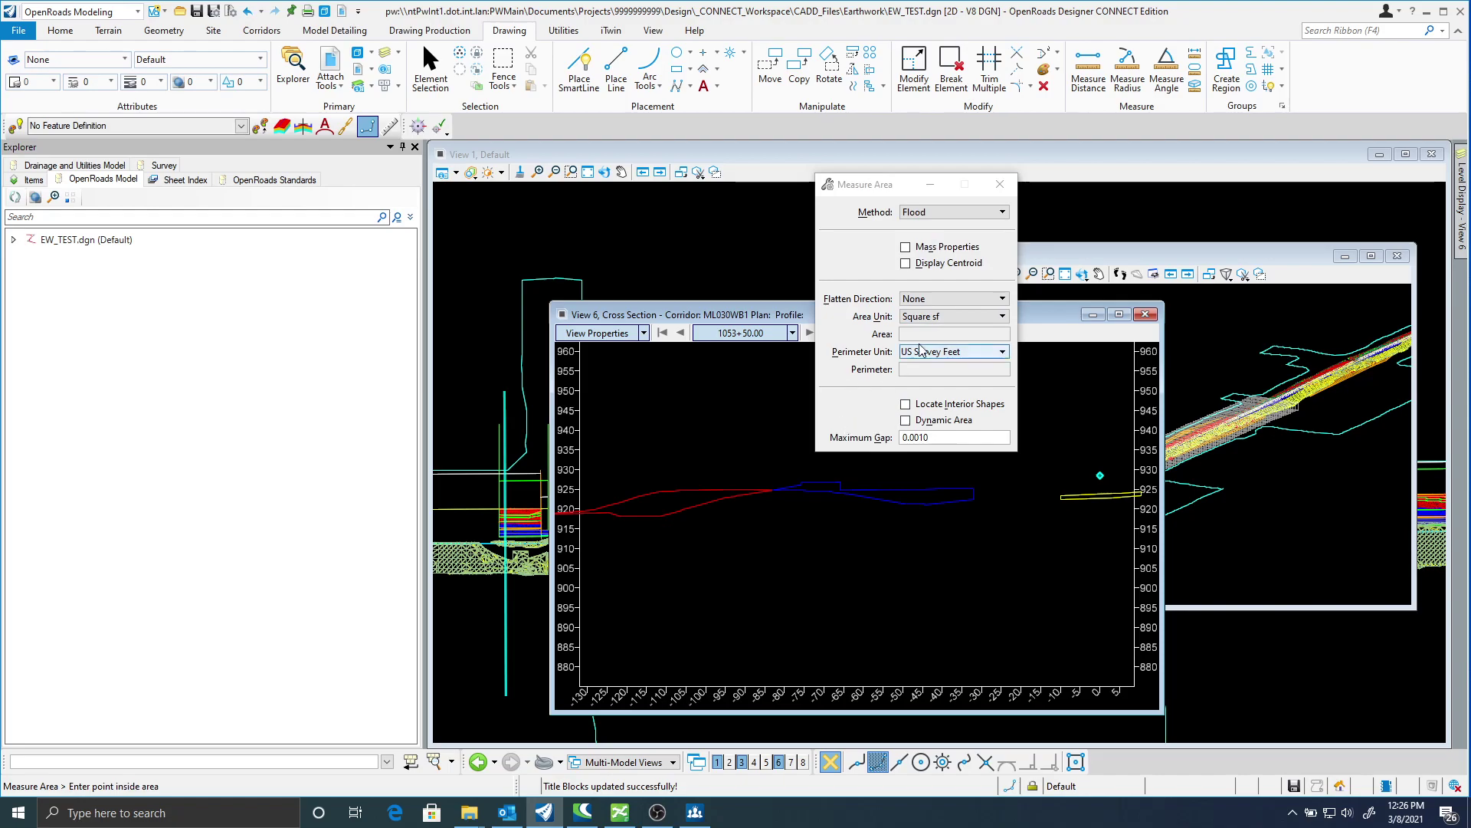
pyautogui.click(936, 211)
pyautogui.click(939, 220)
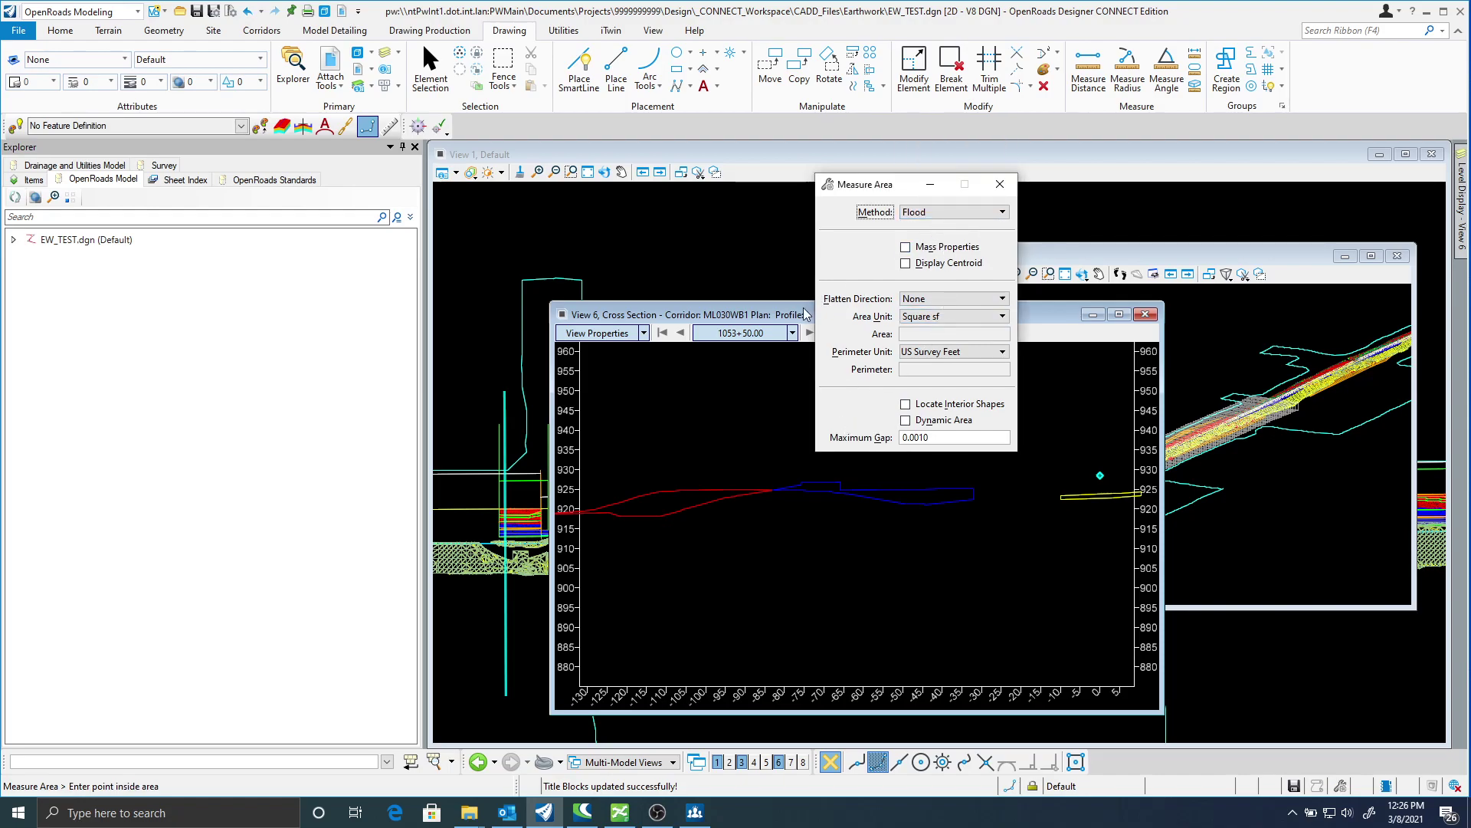
pyautogui.moveTo(805, 315); pyautogui.dragTo(791, 313)
pyautogui.click(904, 496)
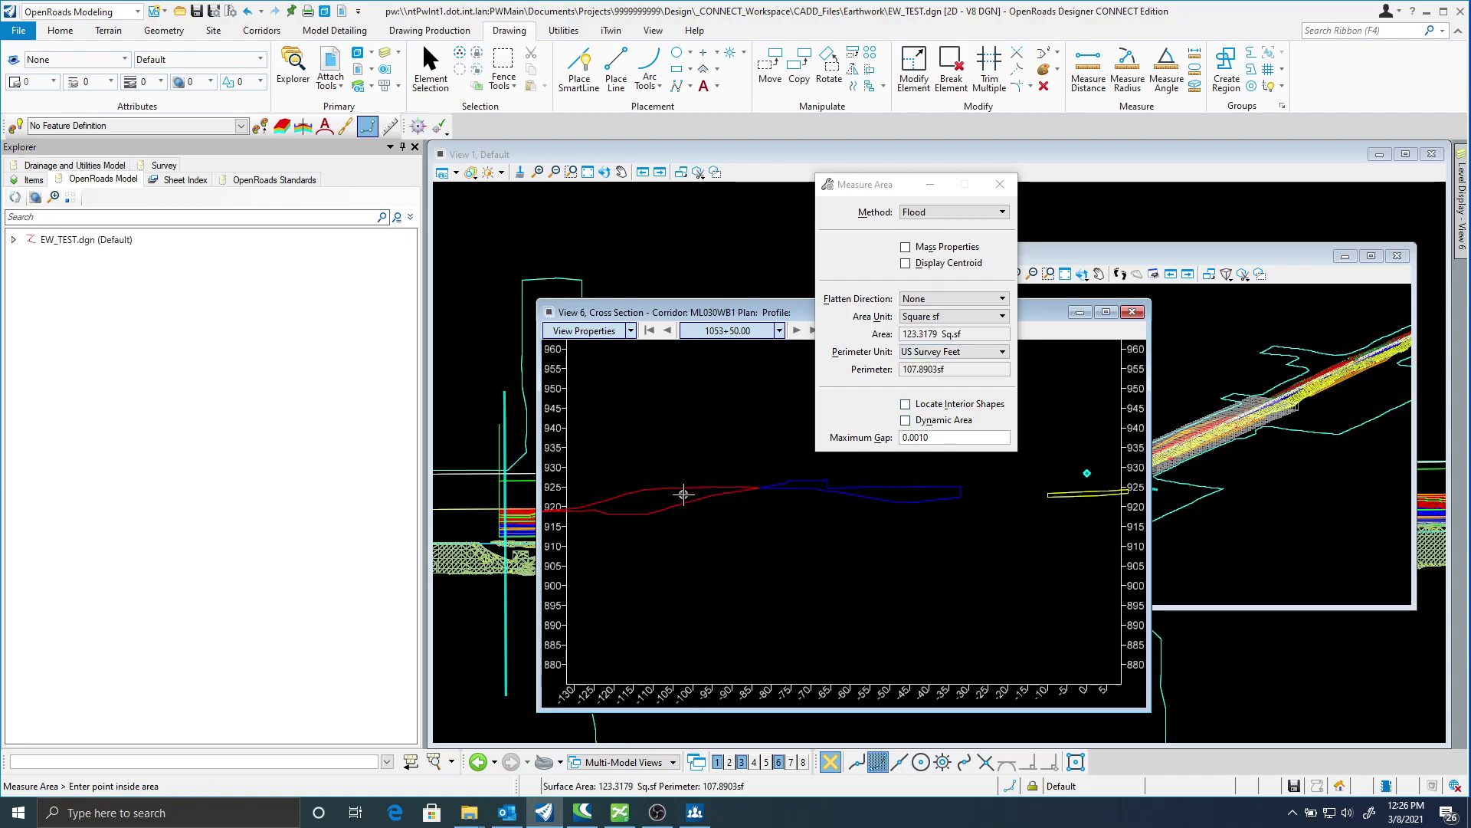
# Measure the area of the red cut shape in the same cross section with the Flood method.
pyautogui.moveTo(682, 493); pyautogui.dragTo(859, 487, button='middle')
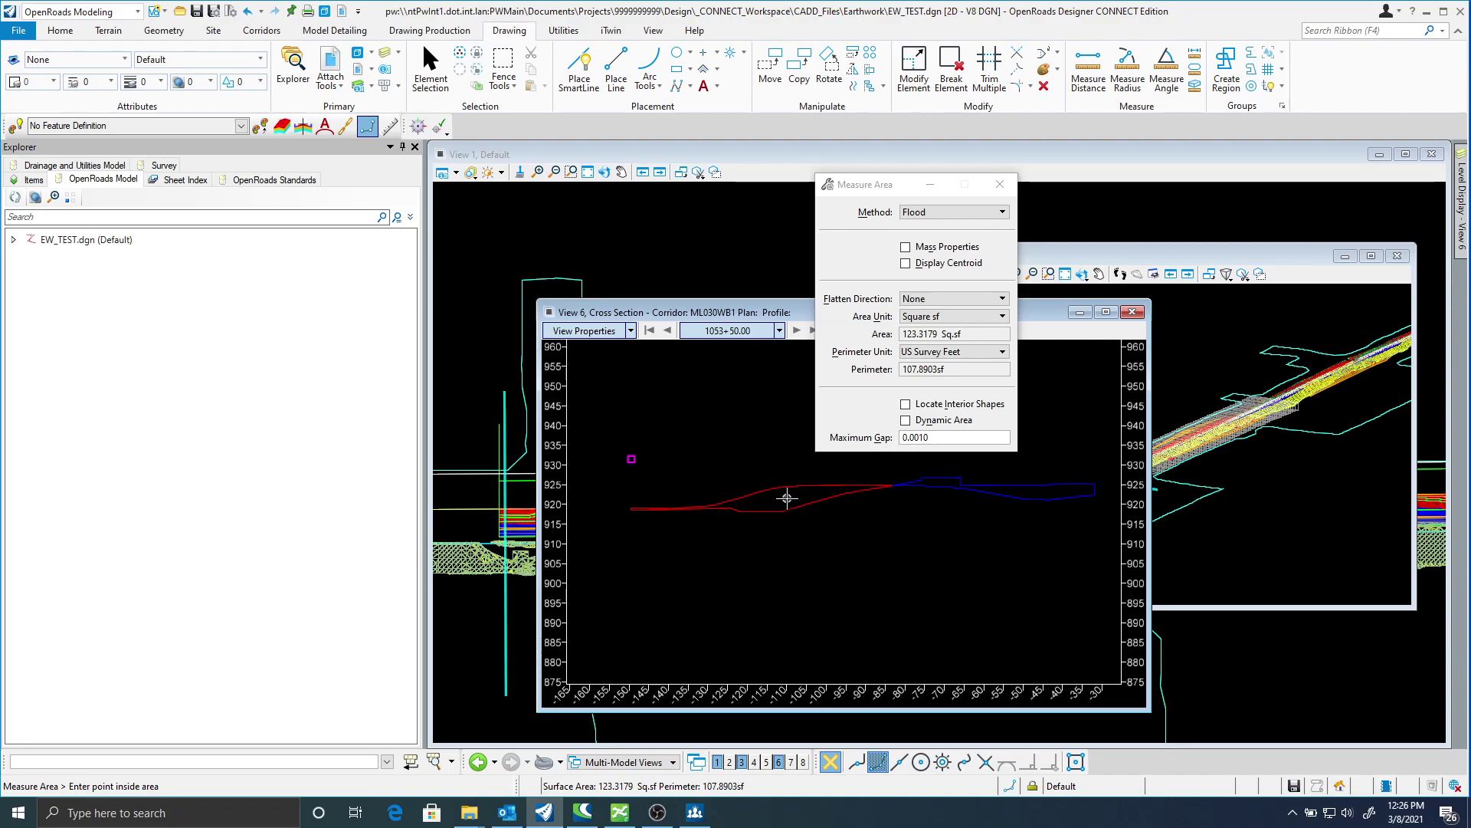
pyautogui.click(788, 496)
pyautogui.click(785, 456)
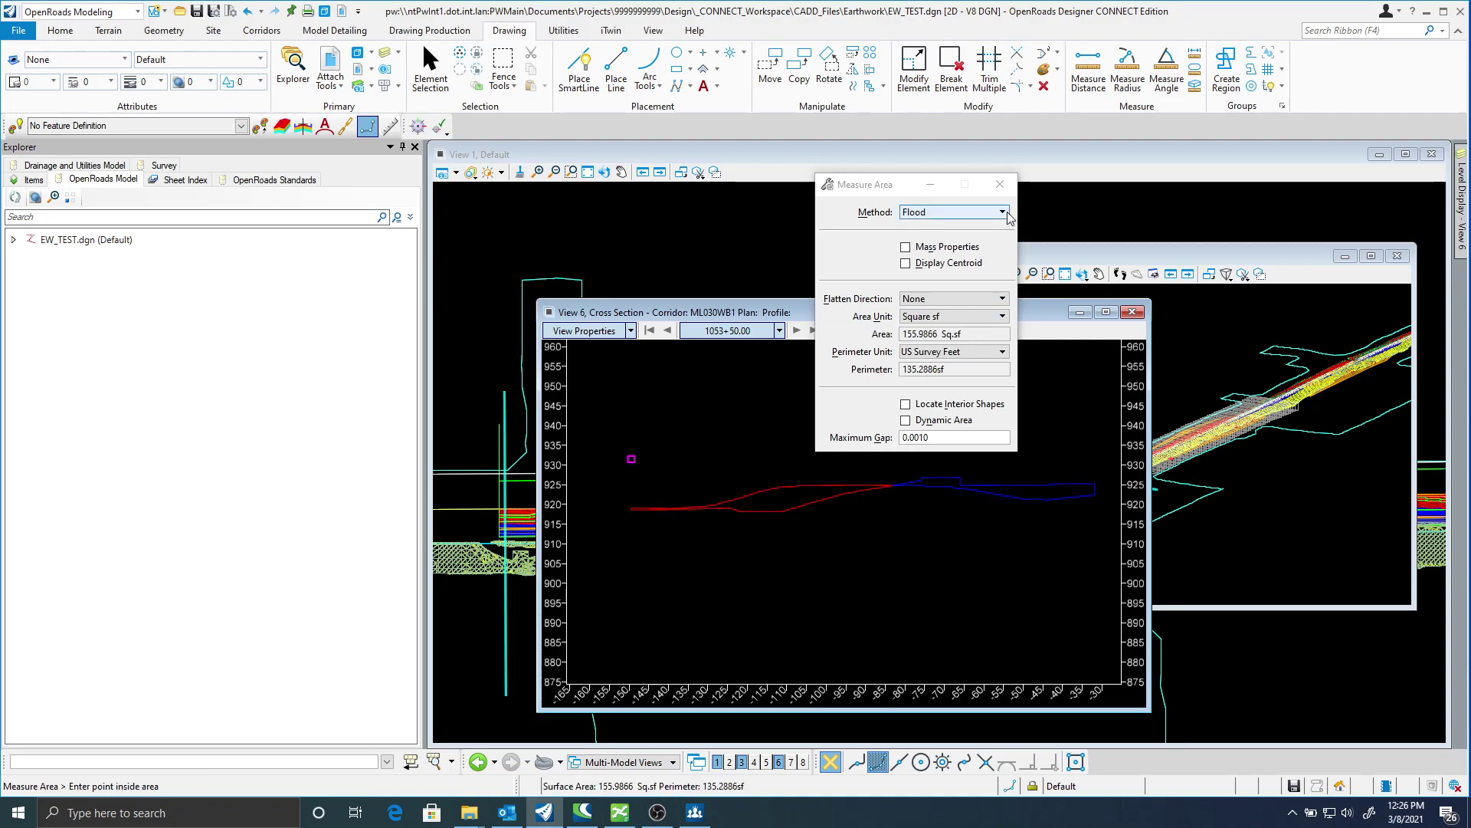
# Close the View 6 cross section and reposition the View 3 window over the plan view.
pyautogui.click(1000, 184)
pyautogui.click(1134, 314)
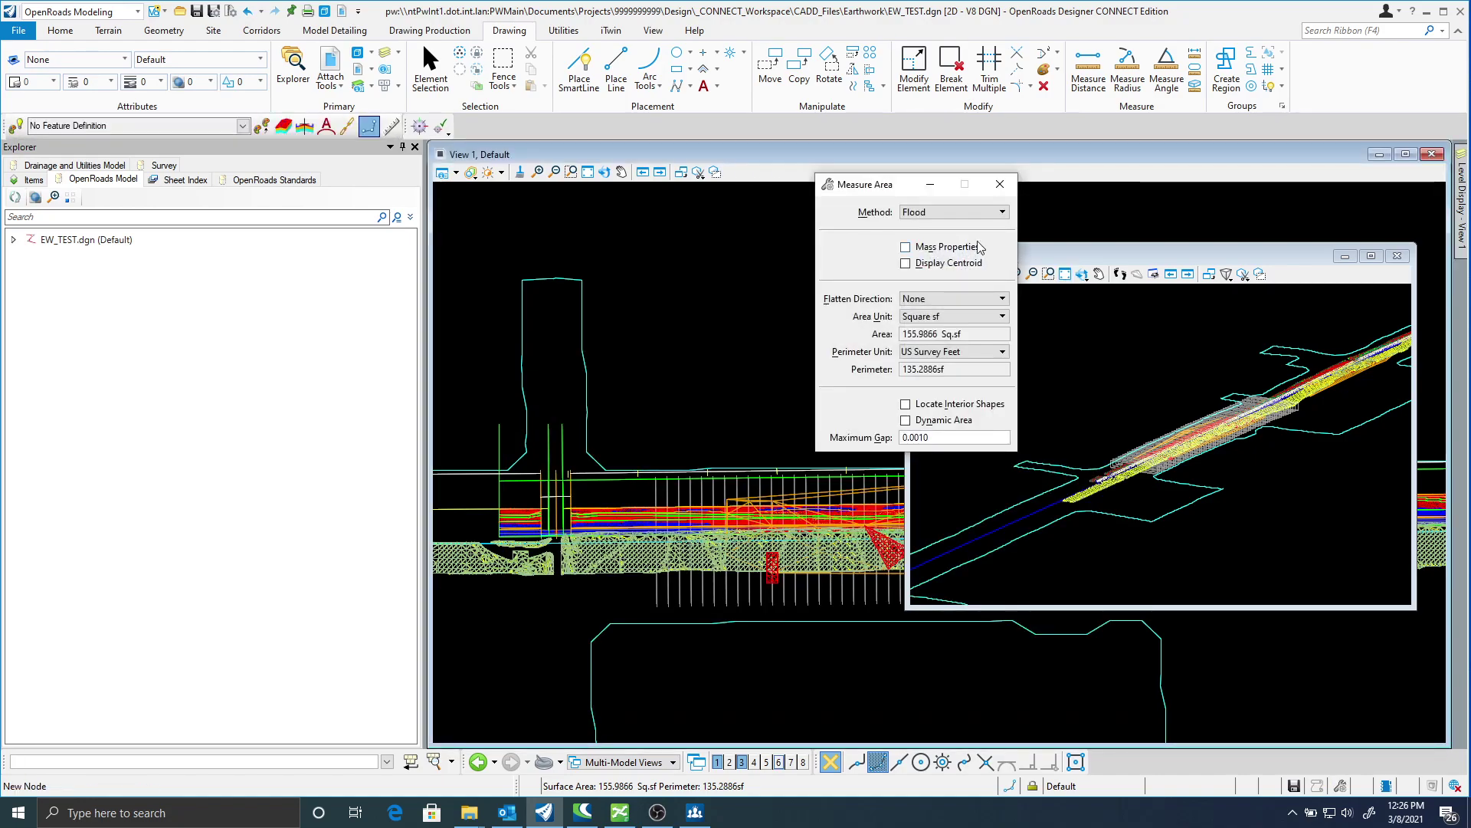
pyautogui.click(1000, 184)
pyautogui.moveTo(1044, 249); pyautogui.dragTo(1021, 226)
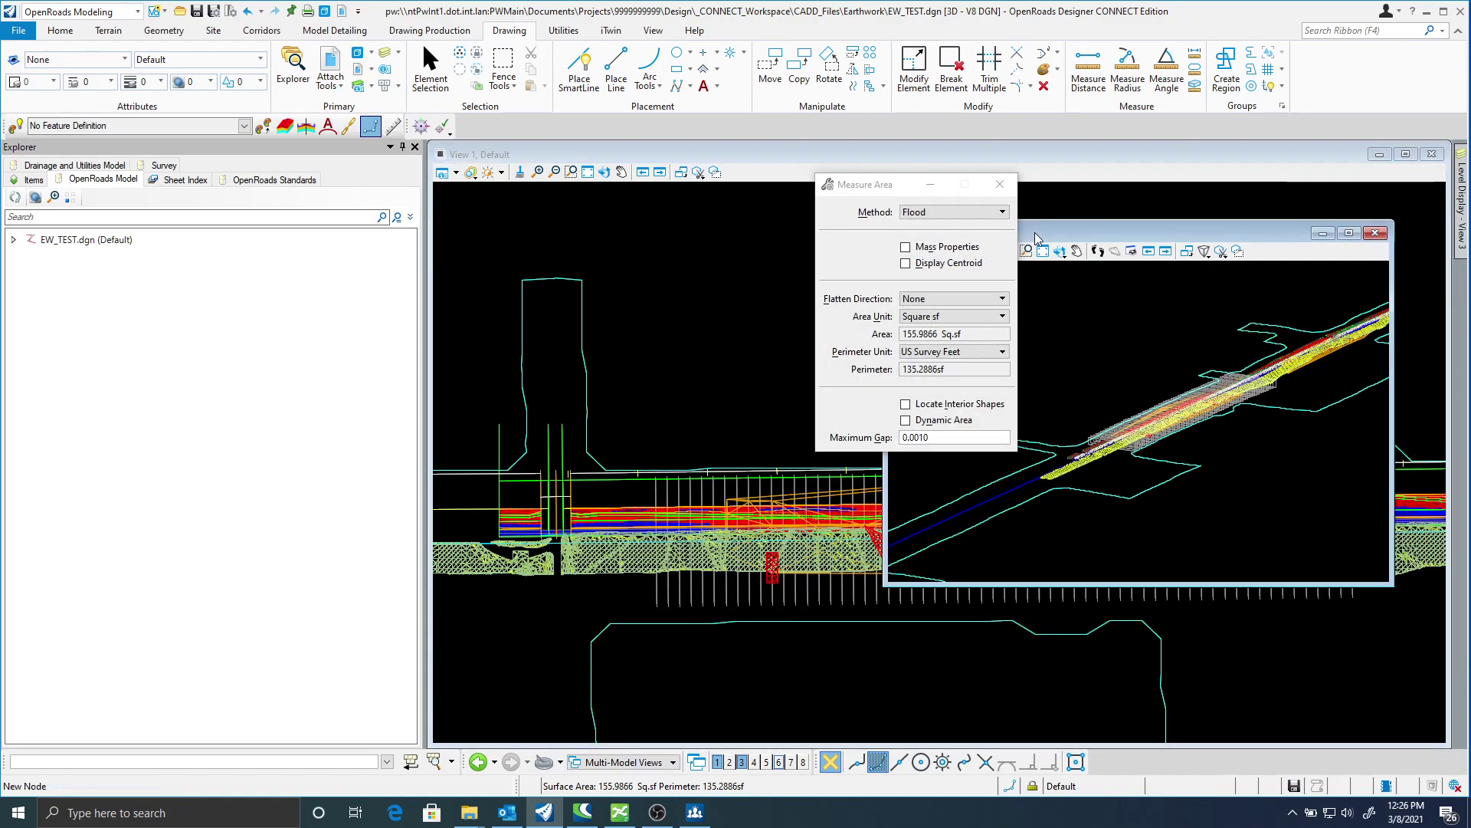
pyautogui.click(1000, 184)
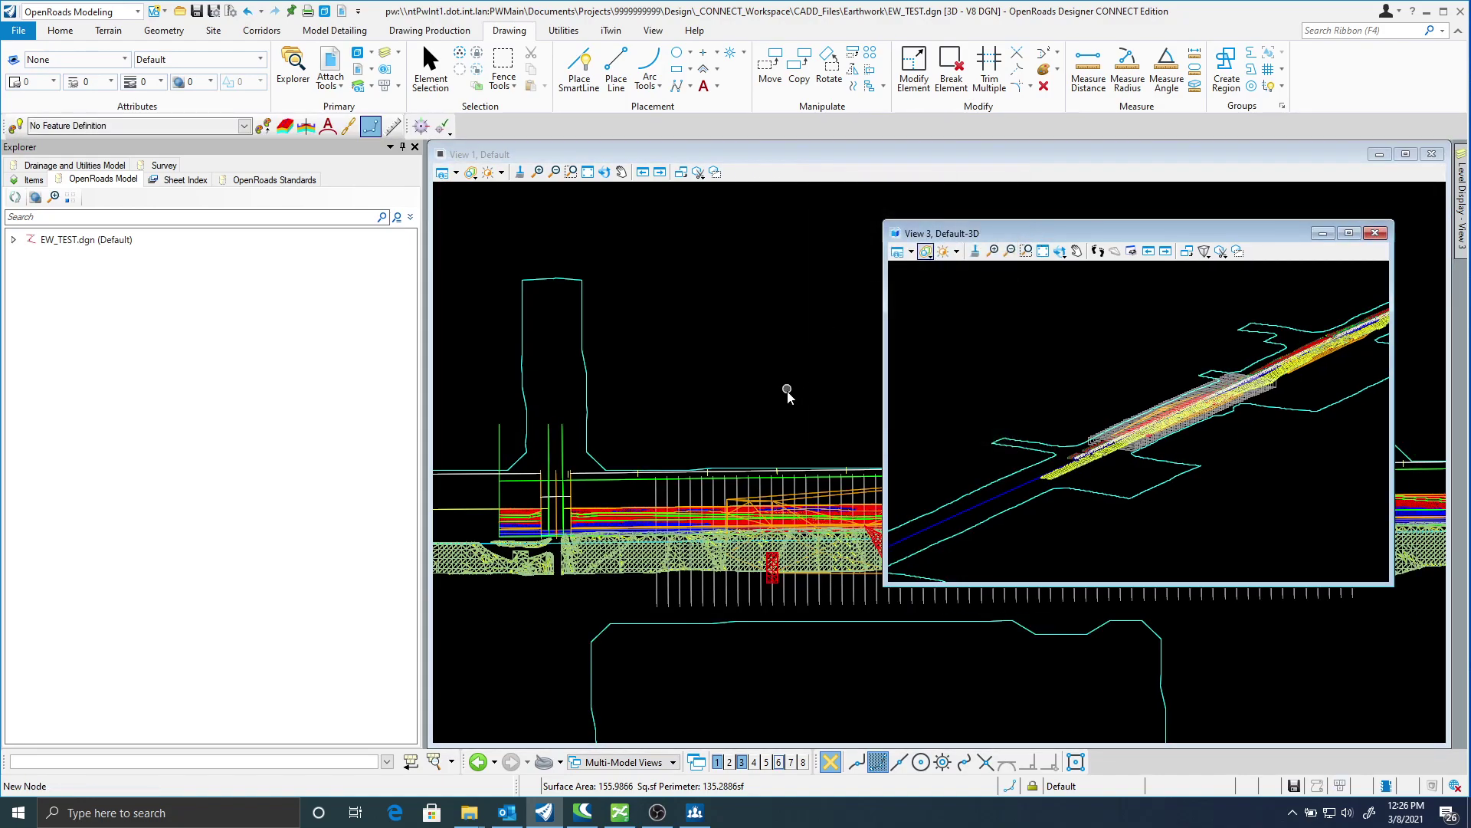
pyautogui.moveTo(797, 391); pyautogui.dragTo(680, 407, button='middle')
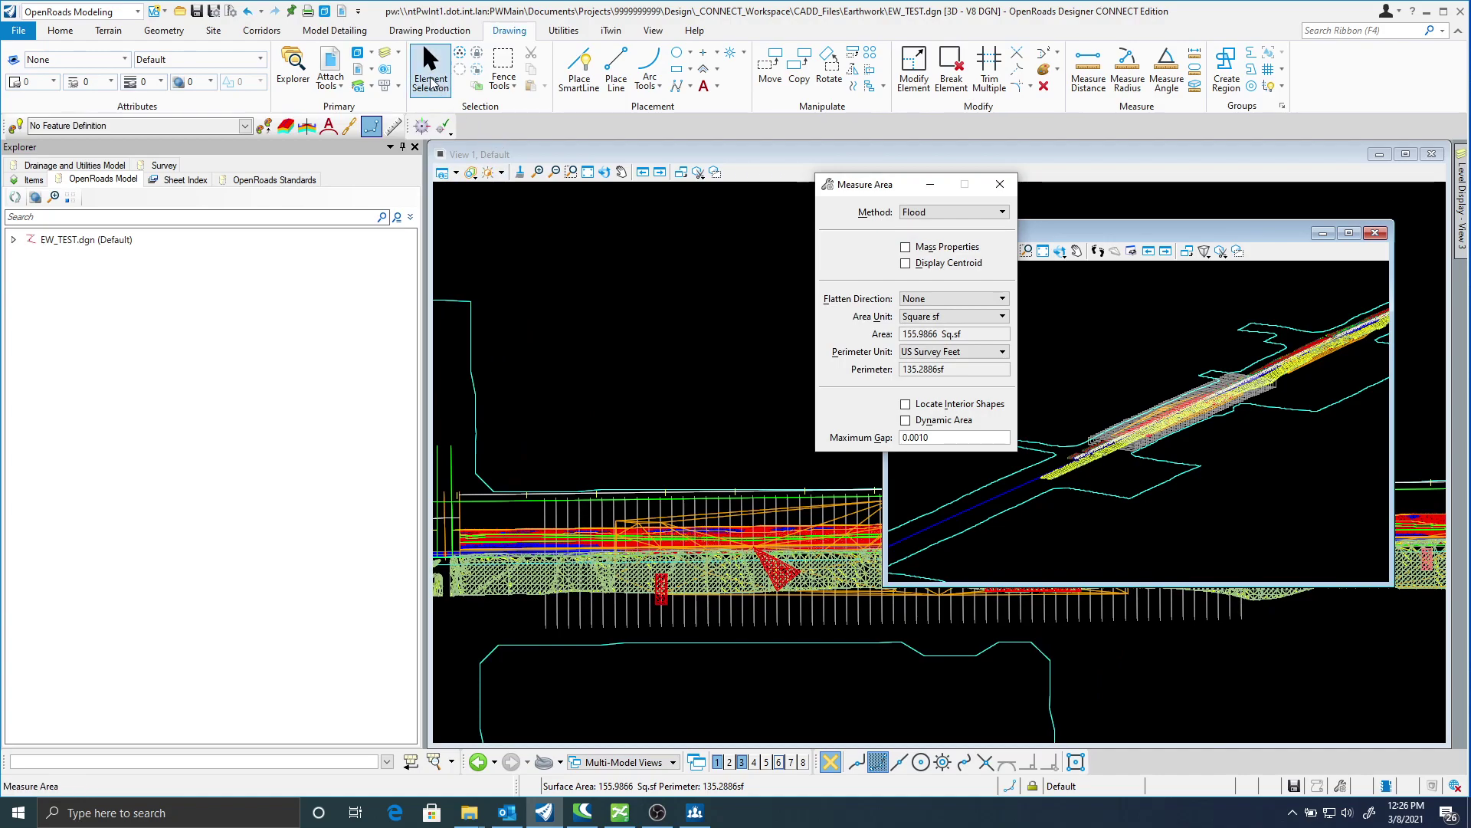
# Run an End Area Volumes Report for the ML030 named boundary group without defining any volume exceptions.
pyautogui.click(59, 31)
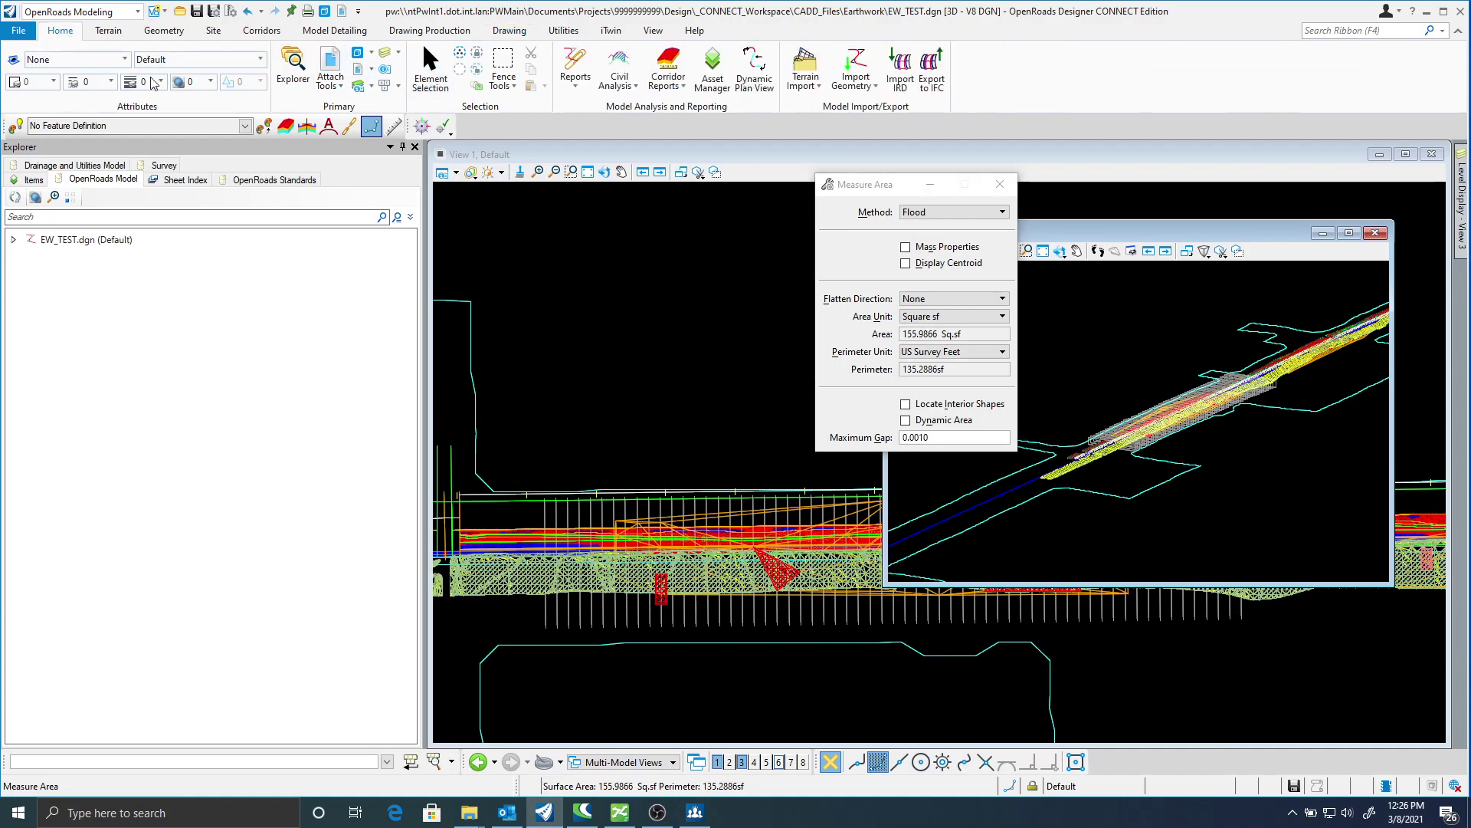
pyautogui.click(627, 85)
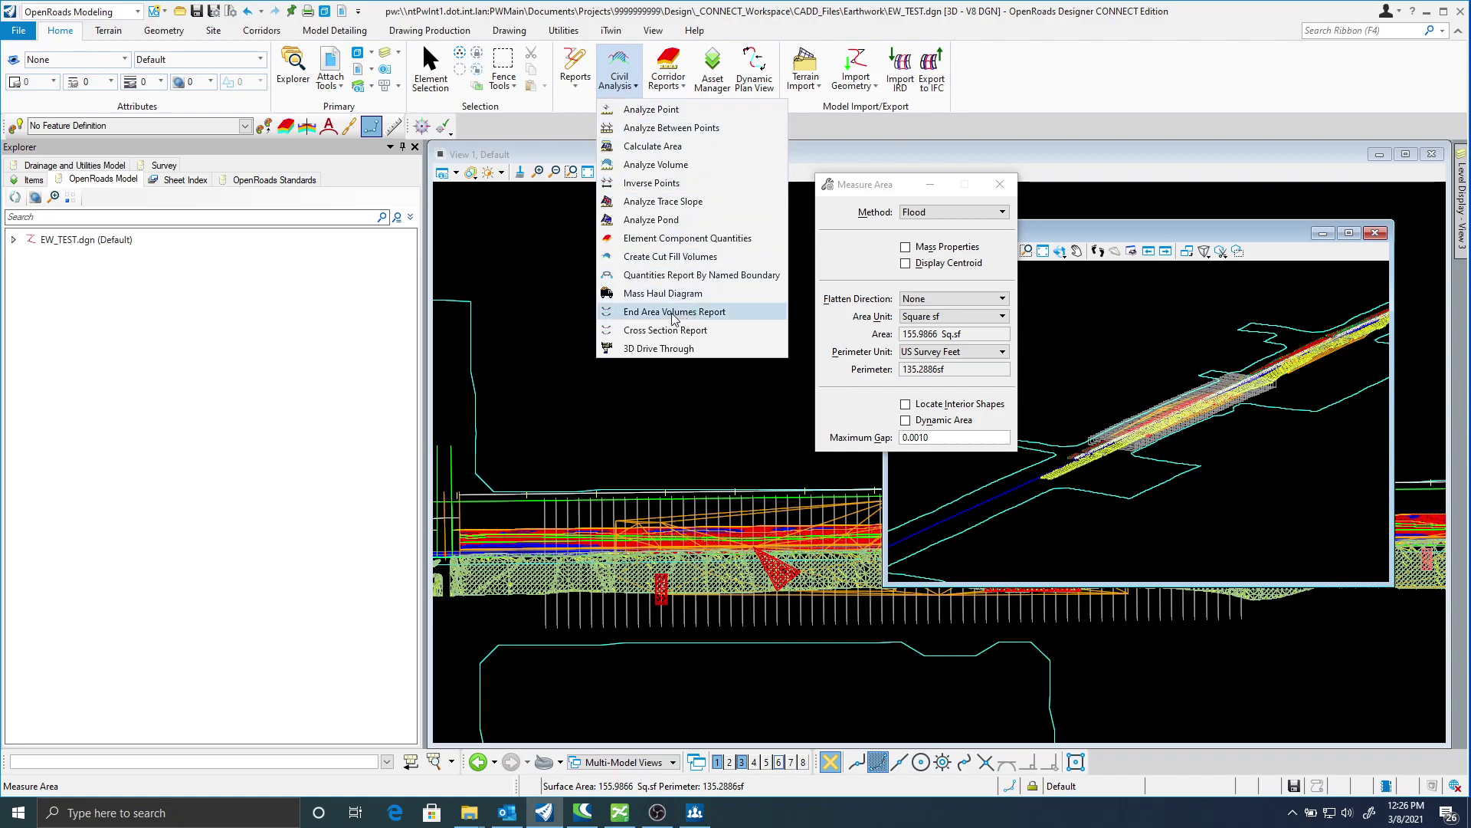
pyautogui.click(712, 313)
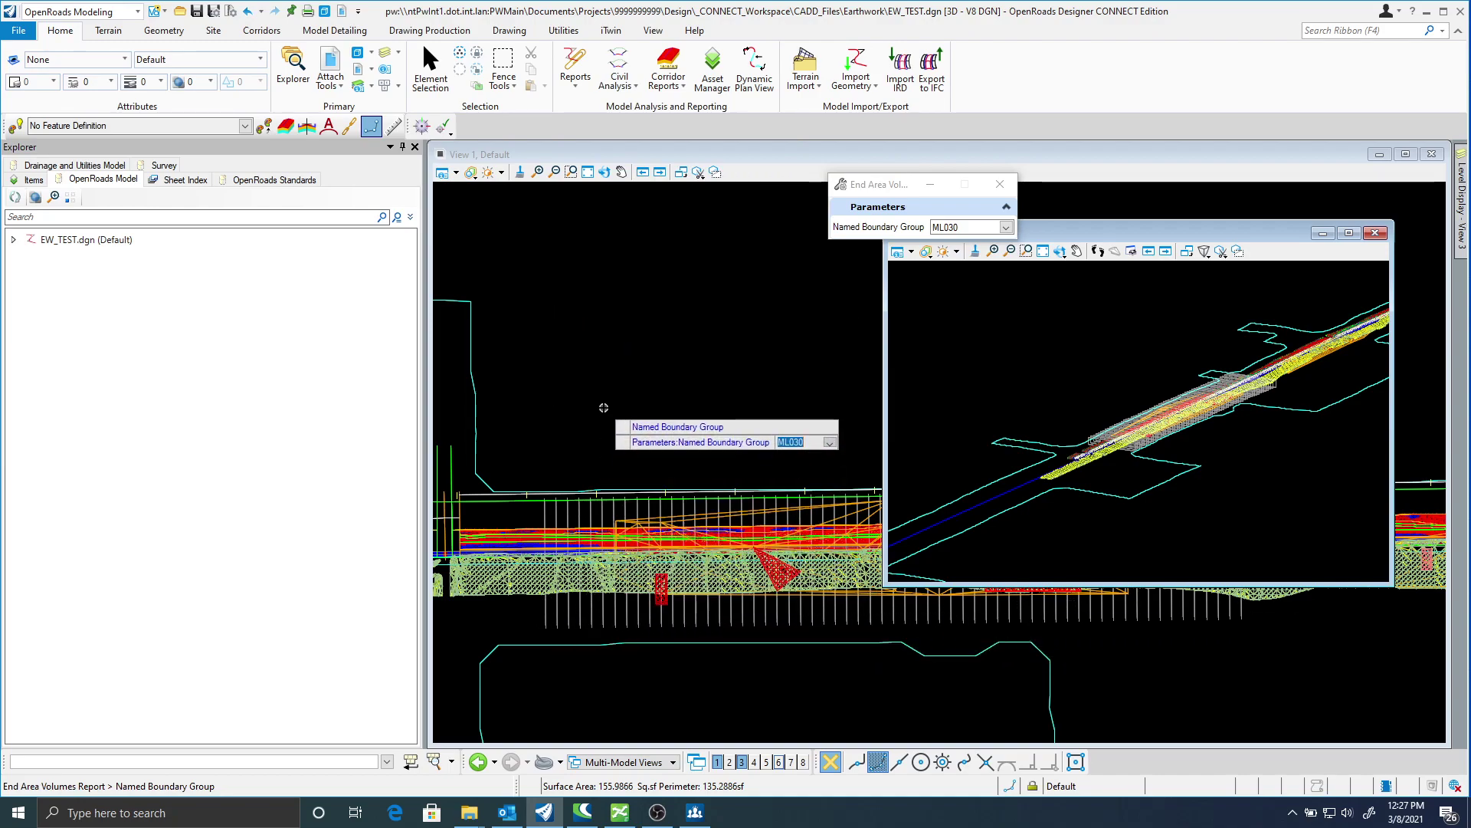
pyautogui.click(558, 327)
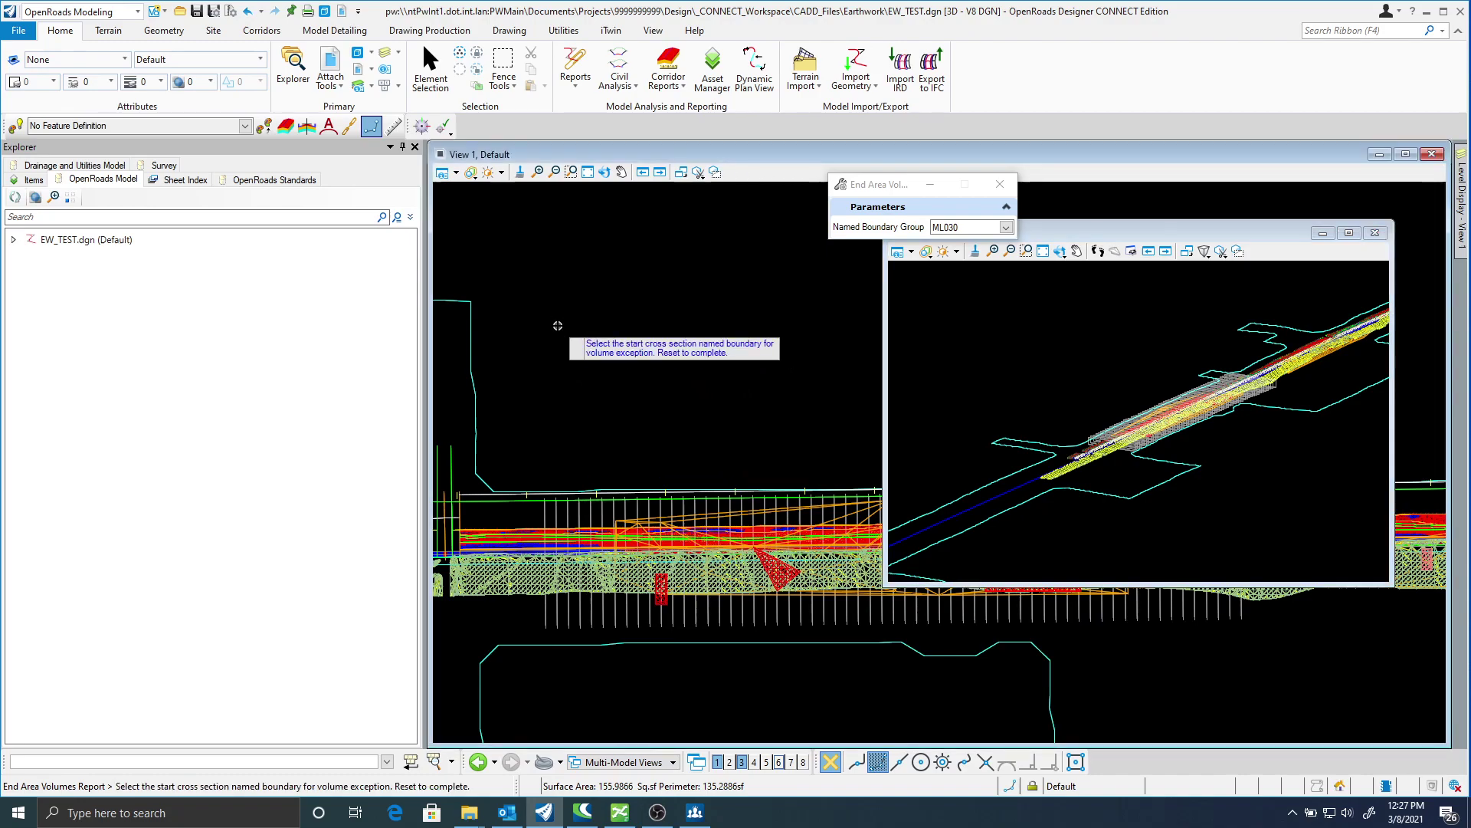
pyautogui.rightClick(555, 325)
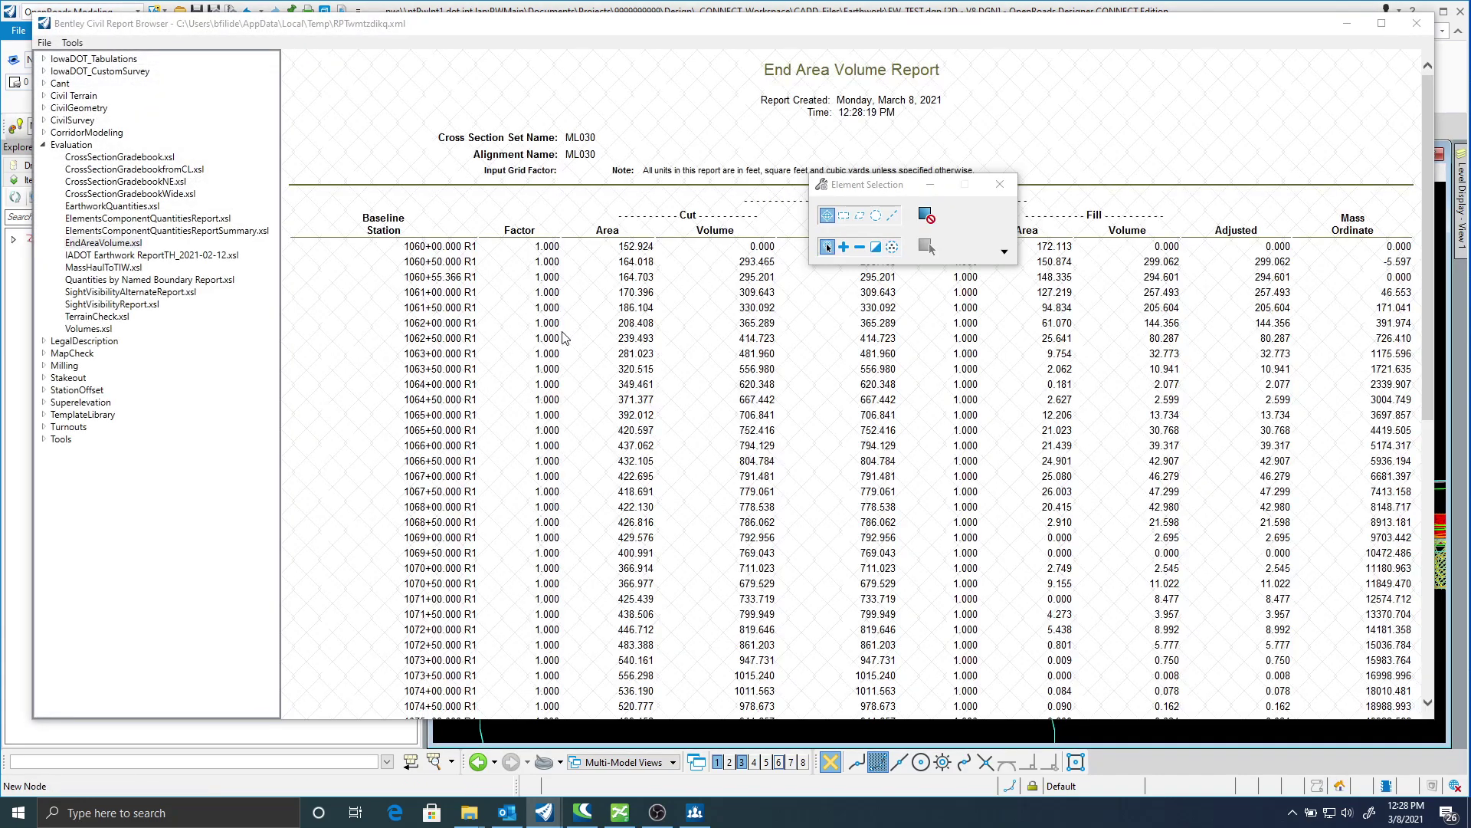
# Show the volume results in the IADOT Earthwork ReportTH_2021-02-12.xsl format from IowaDOT_Tabulations, review its columns, and shift the report window slightly.
pyautogui.click(76, 60)
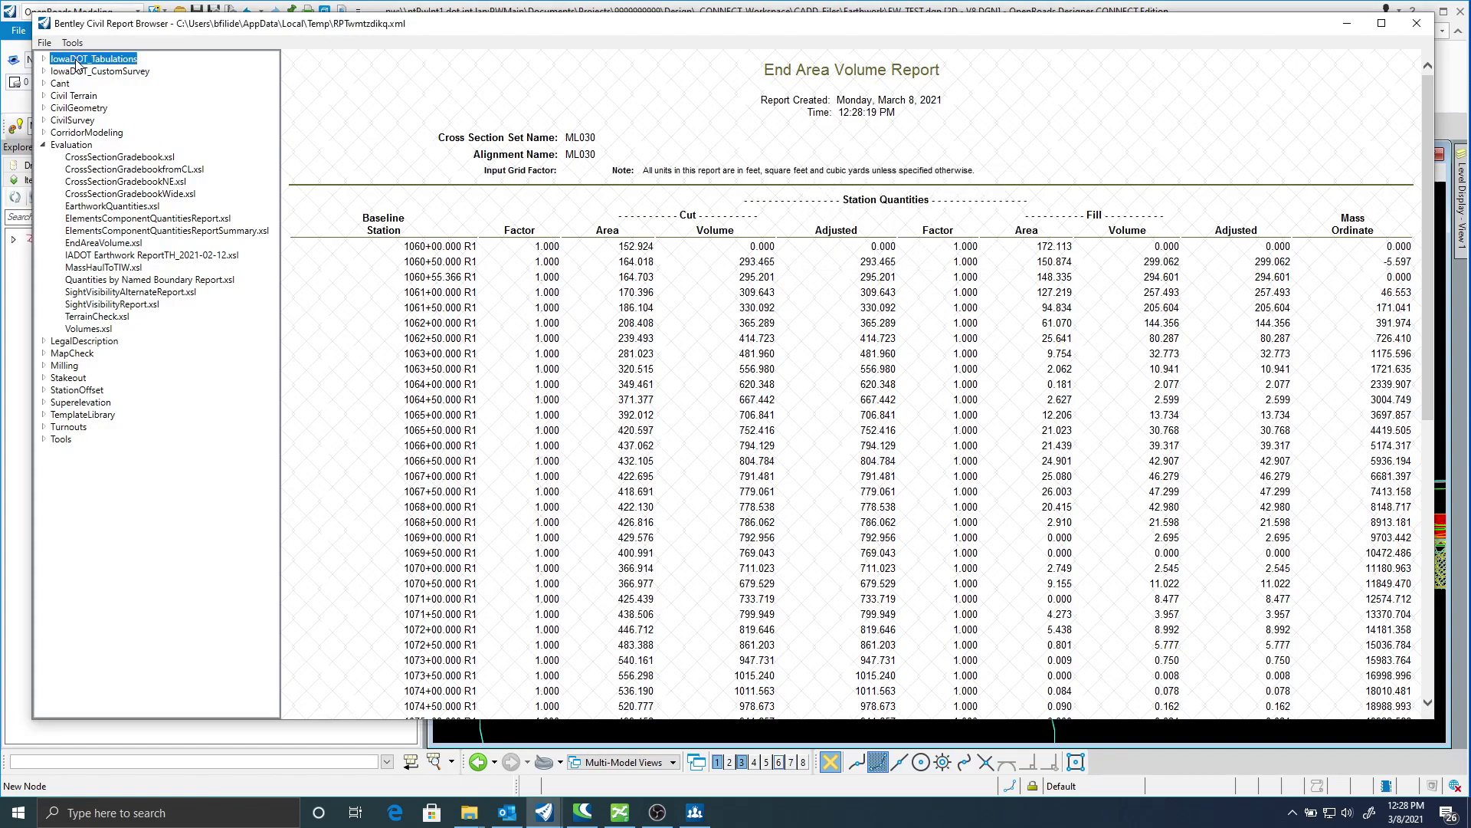
pyautogui.click(43, 59)
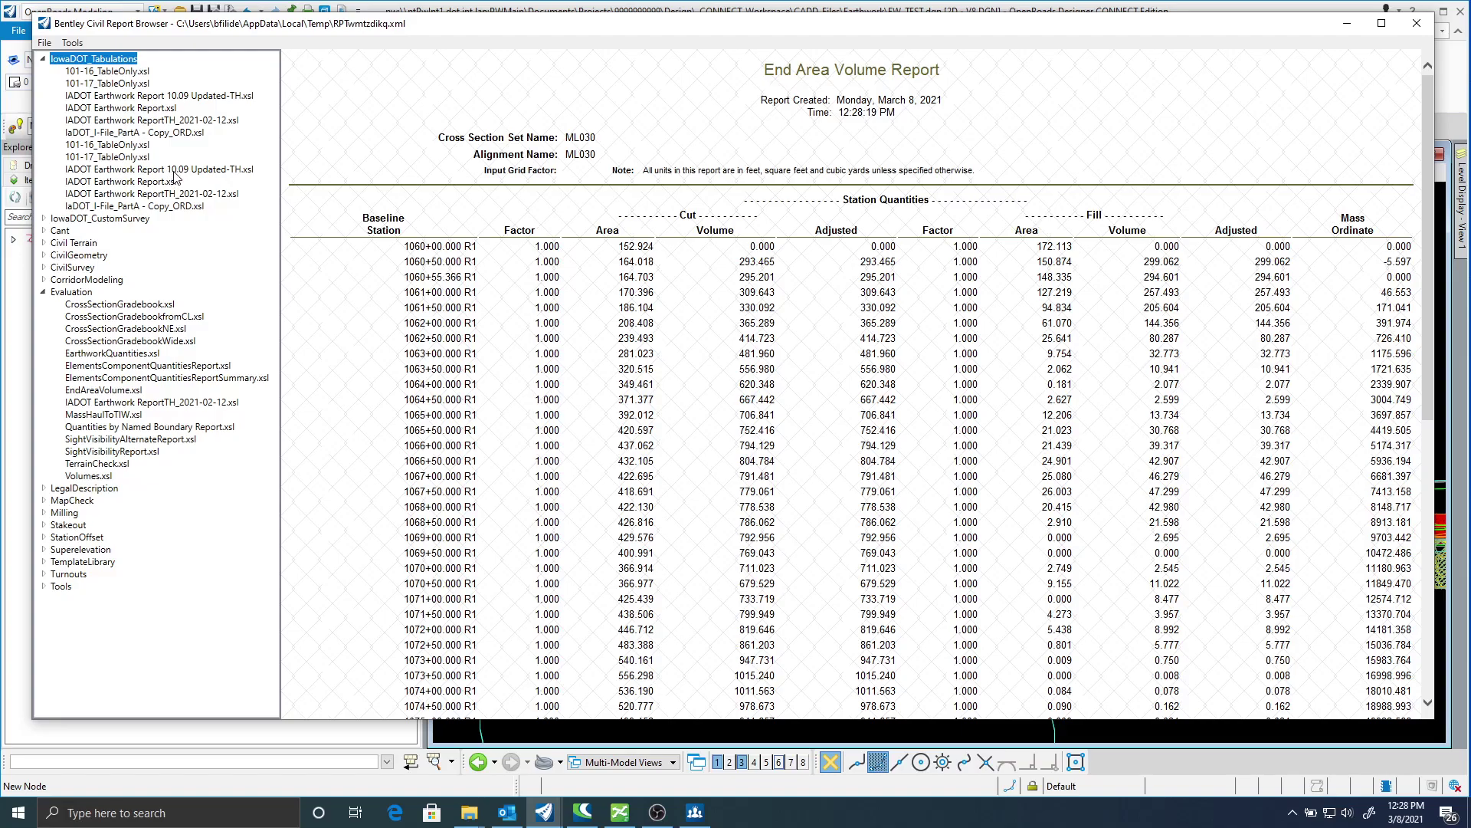
pyautogui.click(177, 121)
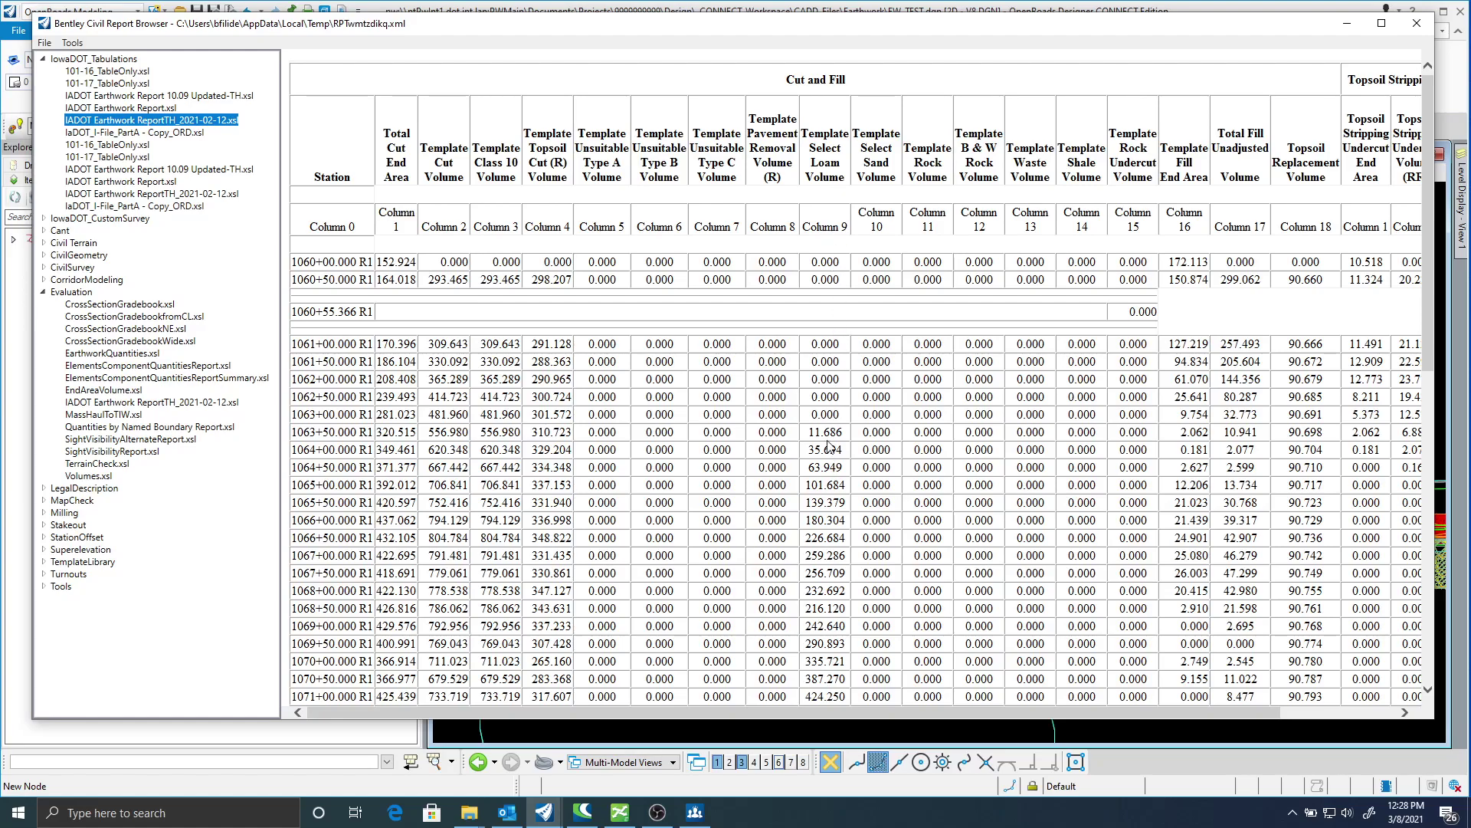
pyautogui.moveTo(880, 713); pyautogui.dragTo(1000, 715)
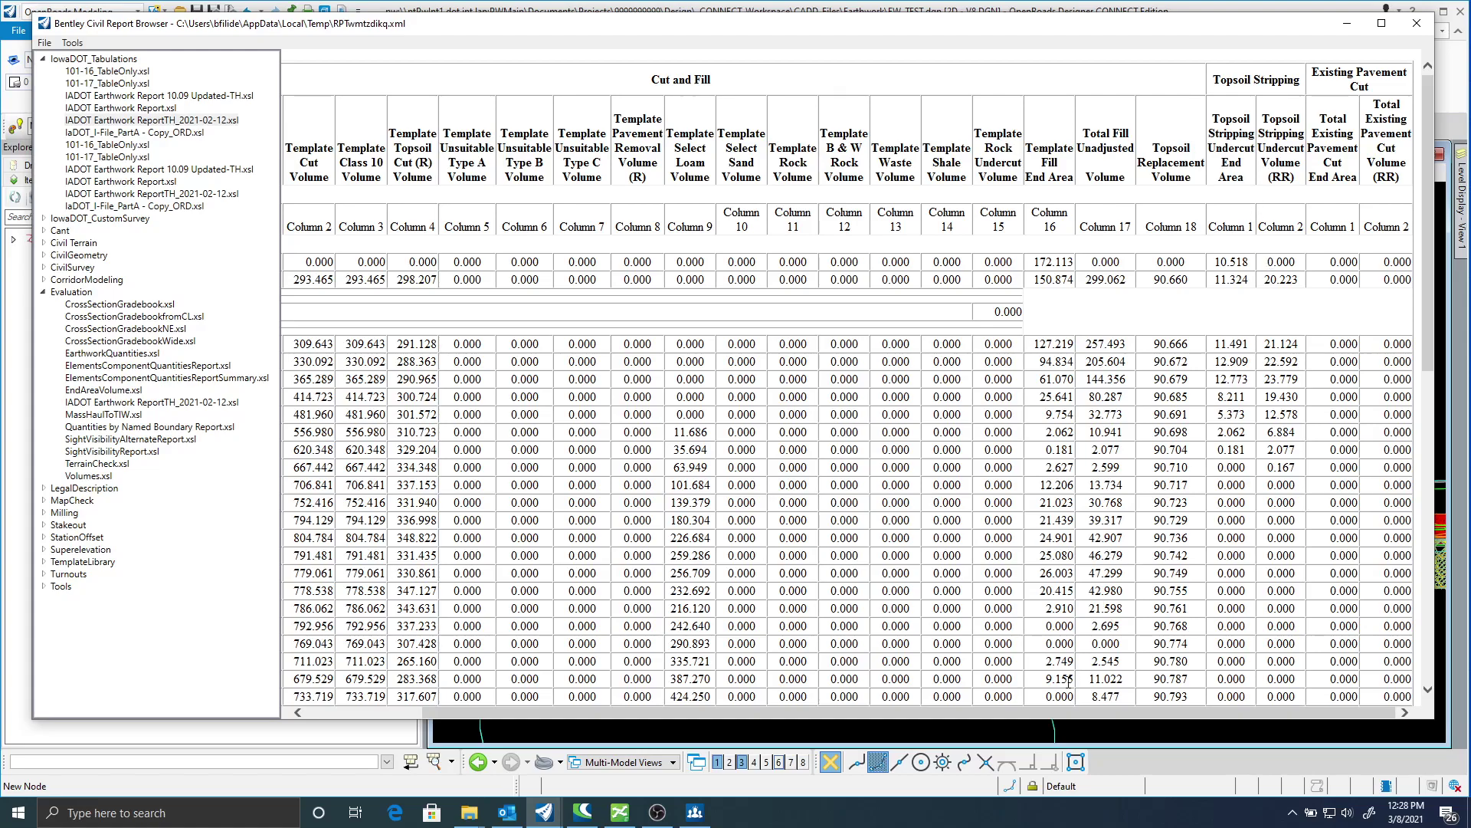
pyautogui.moveTo(1059, 713); pyautogui.dragTo(923, 713)
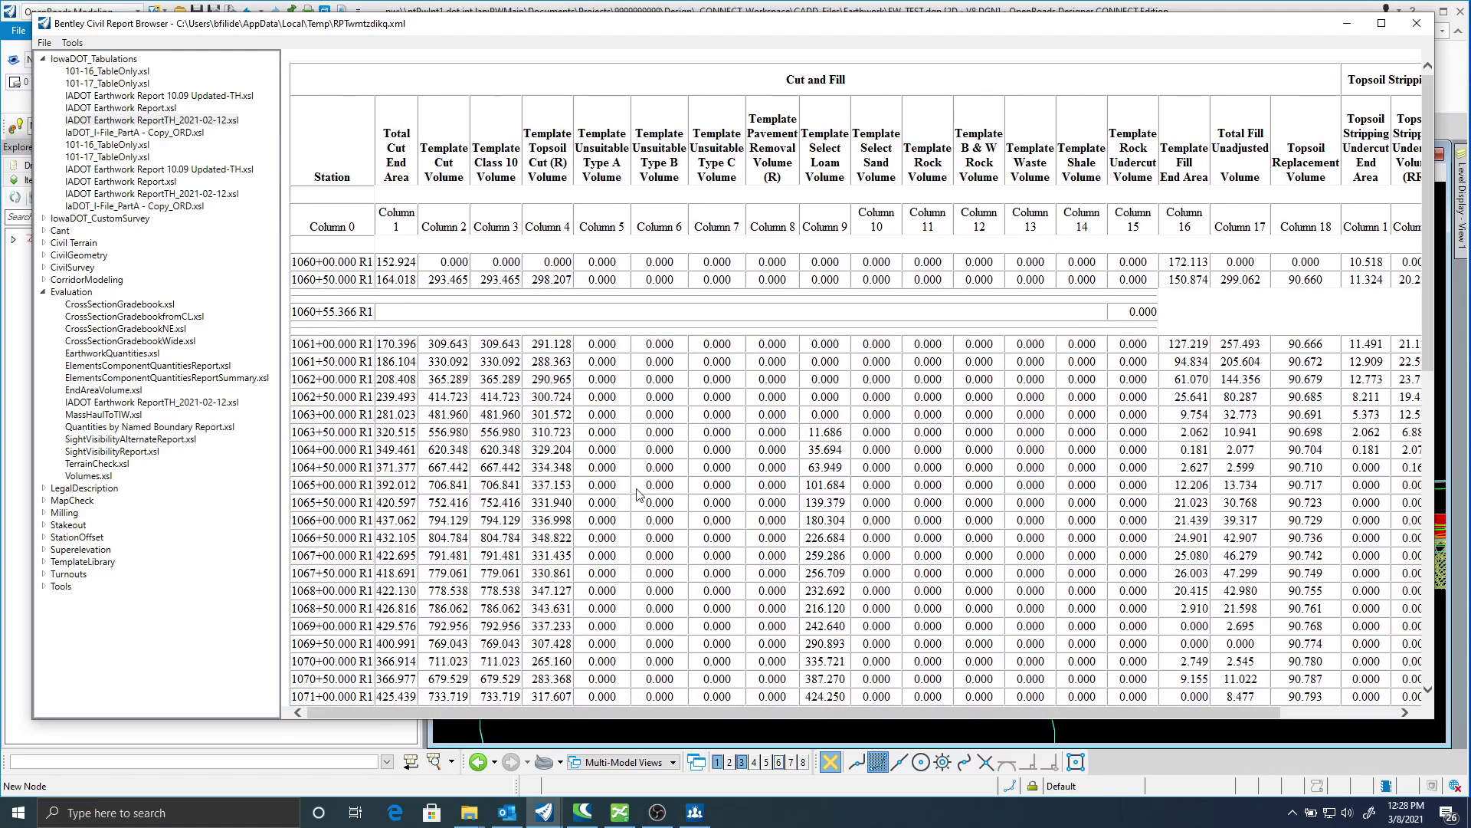
pyautogui.moveTo(1285, 31); pyautogui.dragTo(1296, 44)
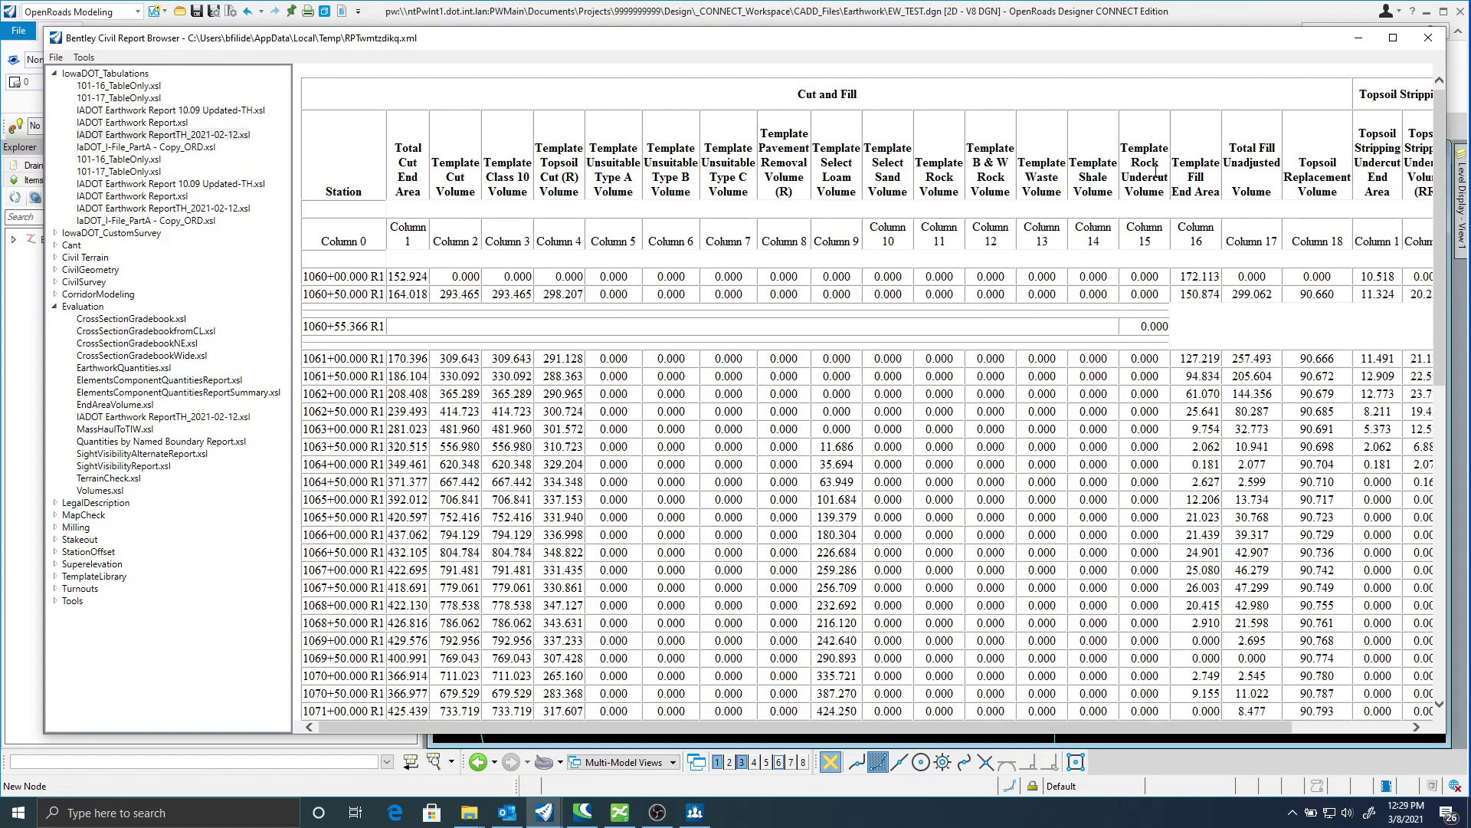
pyautogui.moveTo(1316, 45); pyautogui.dragTo(1316, 50)
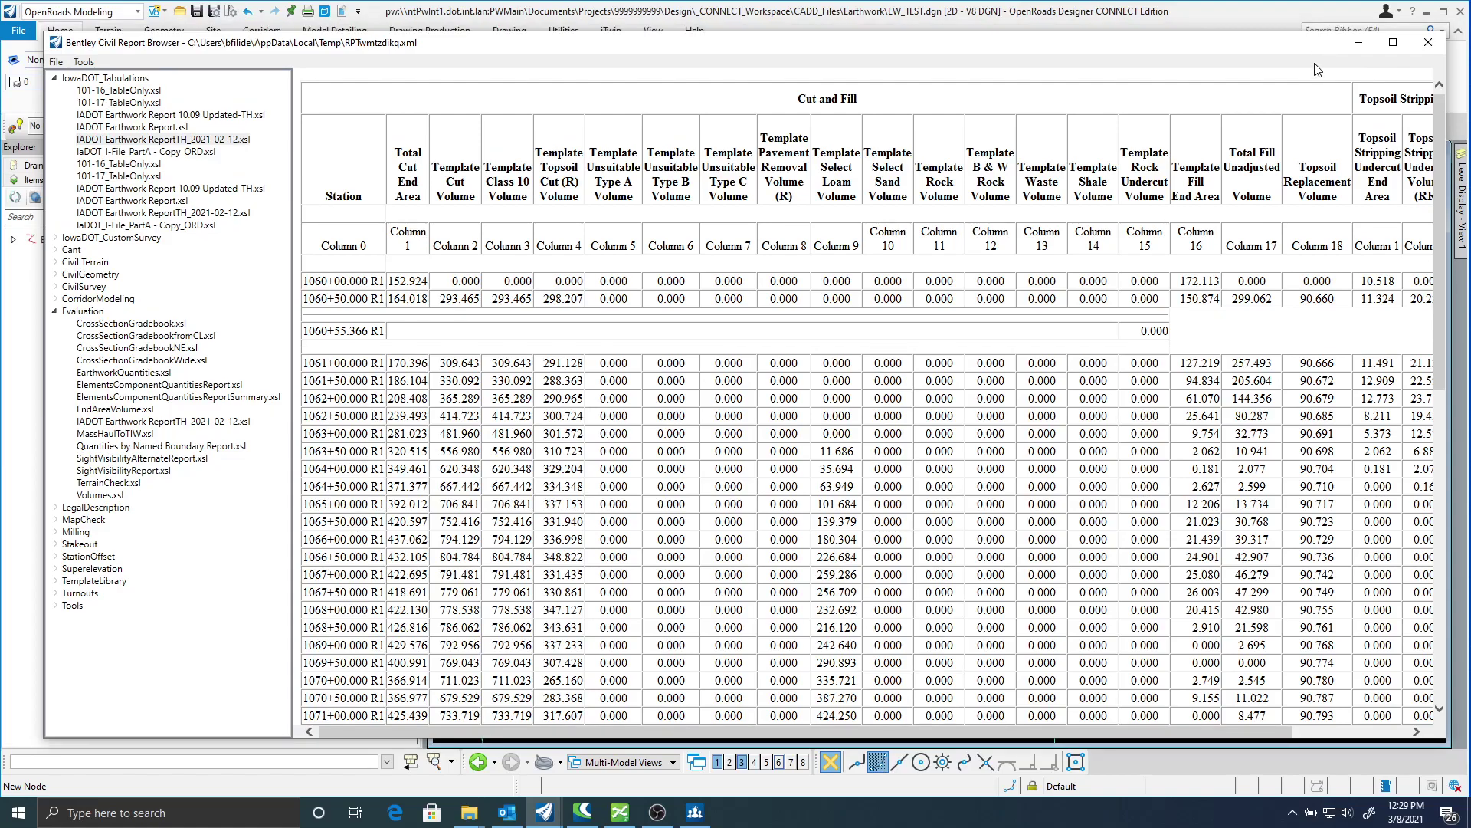